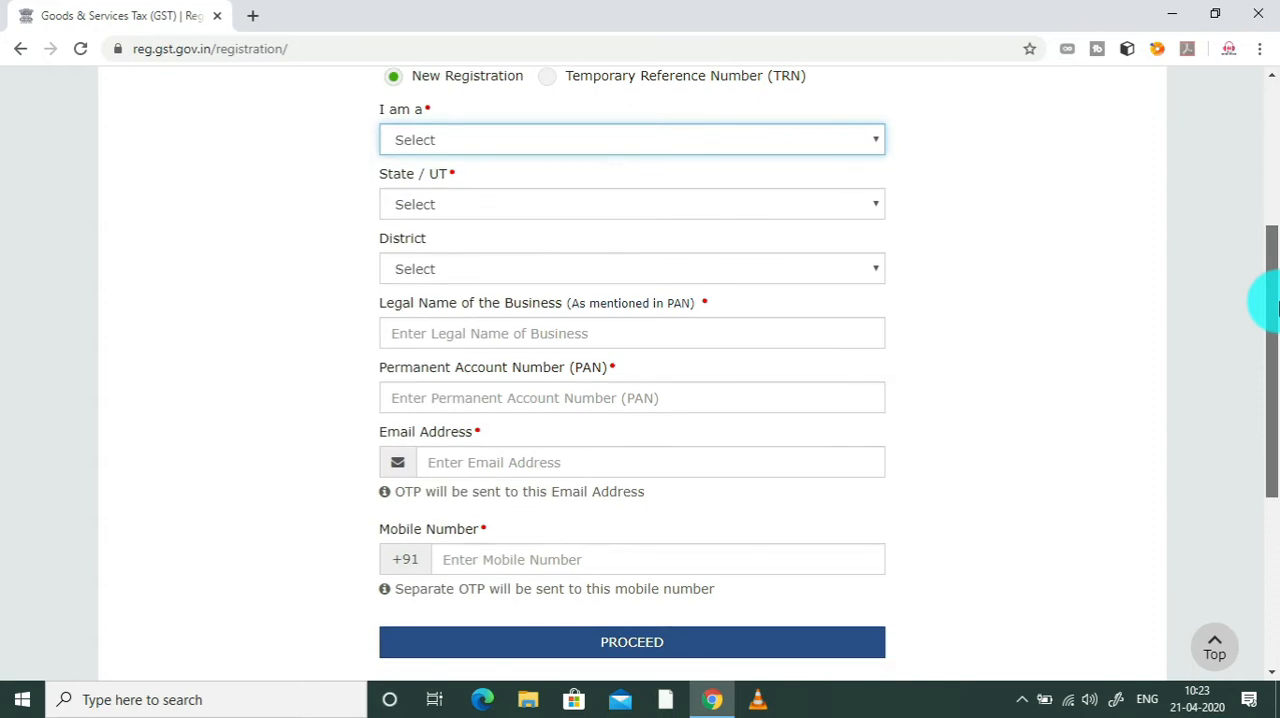
Step: Set the applicant type to Taxpayer, the state to Delhi and the district to North West Delhi
{"action": "left_click_drag", "start_coordinate": [1279, 308], "coordinate": [1277, 290]}
{"action": "left_click", "coordinate": [609, 192]}
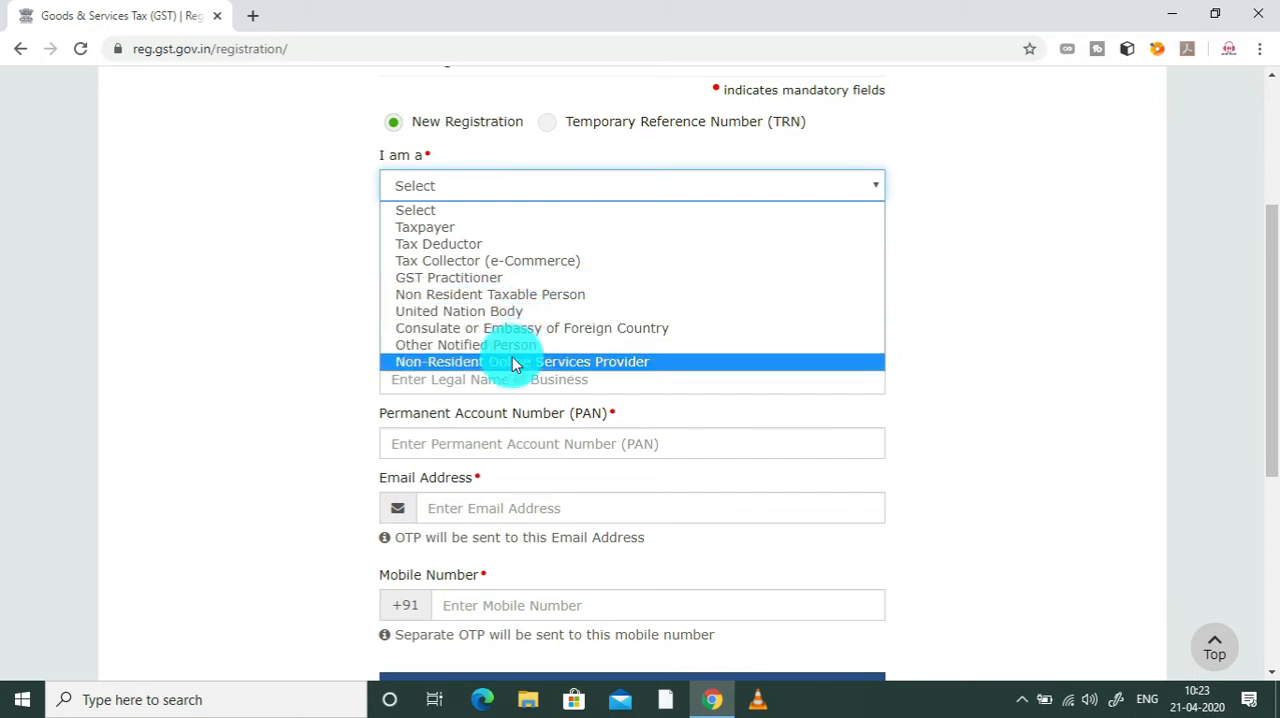
{"action": "left_click", "coordinate": [539, 227]}
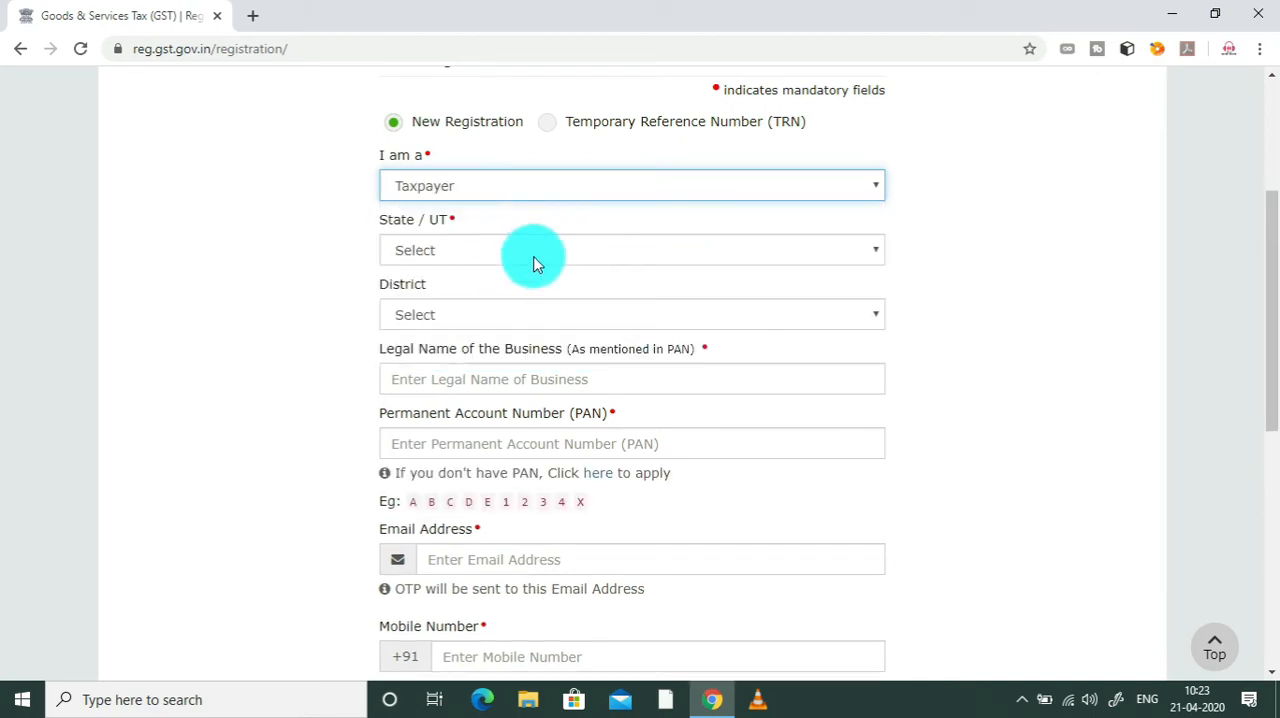
{"action": "left_click", "coordinate": [532, 256]}
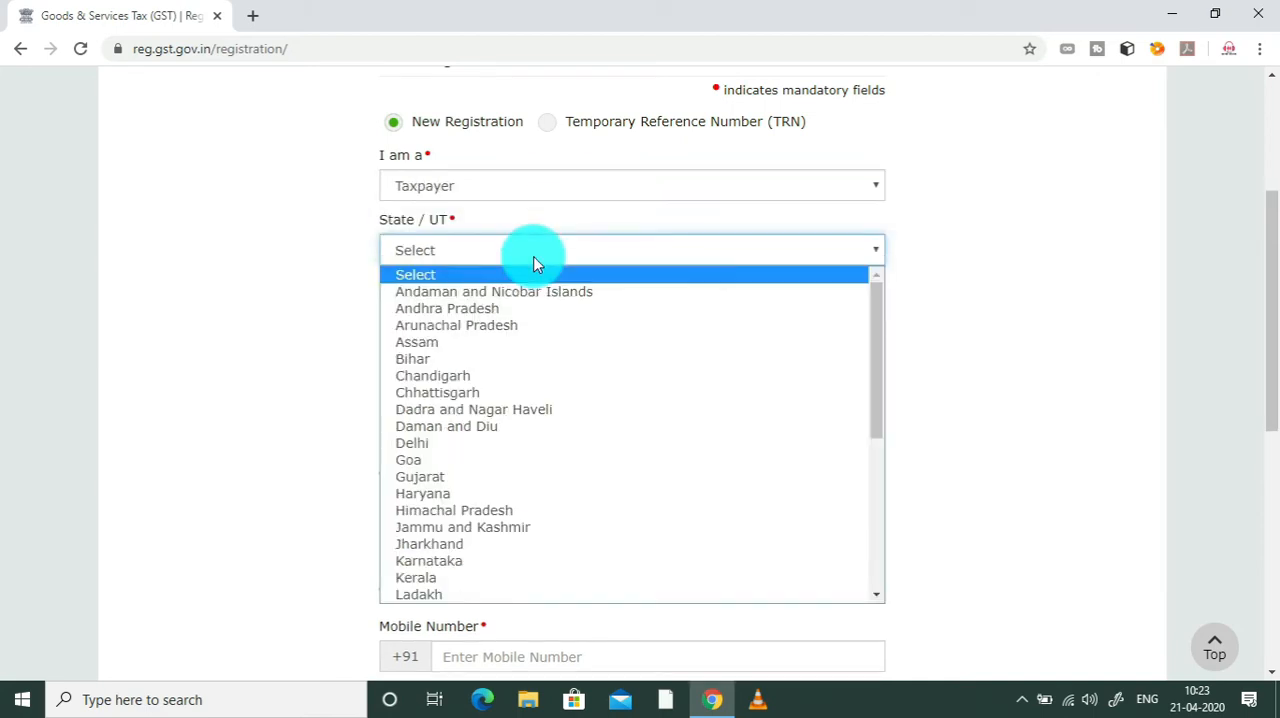
{"action": "left_click", "coordinate": [443, 443]}
{"action": "left_click", "coordinate": [491, 308]}
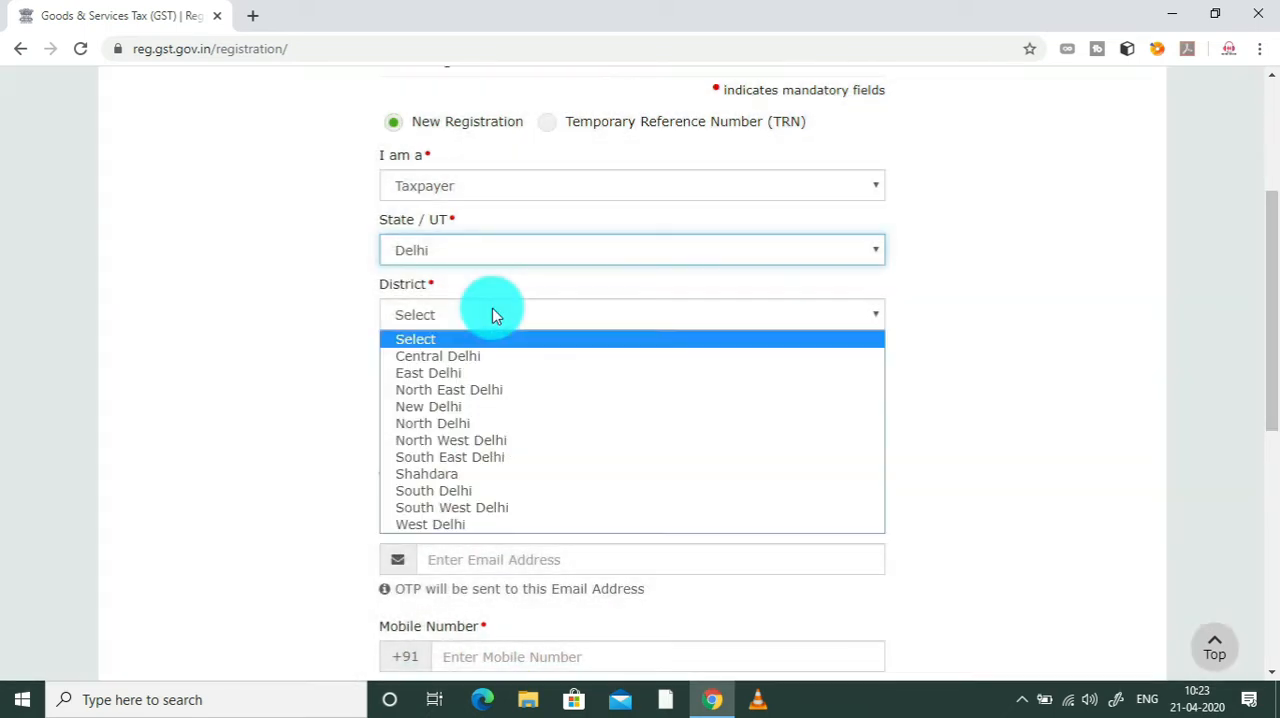
{"action": "left_click", "coordinate": [436, 442]}
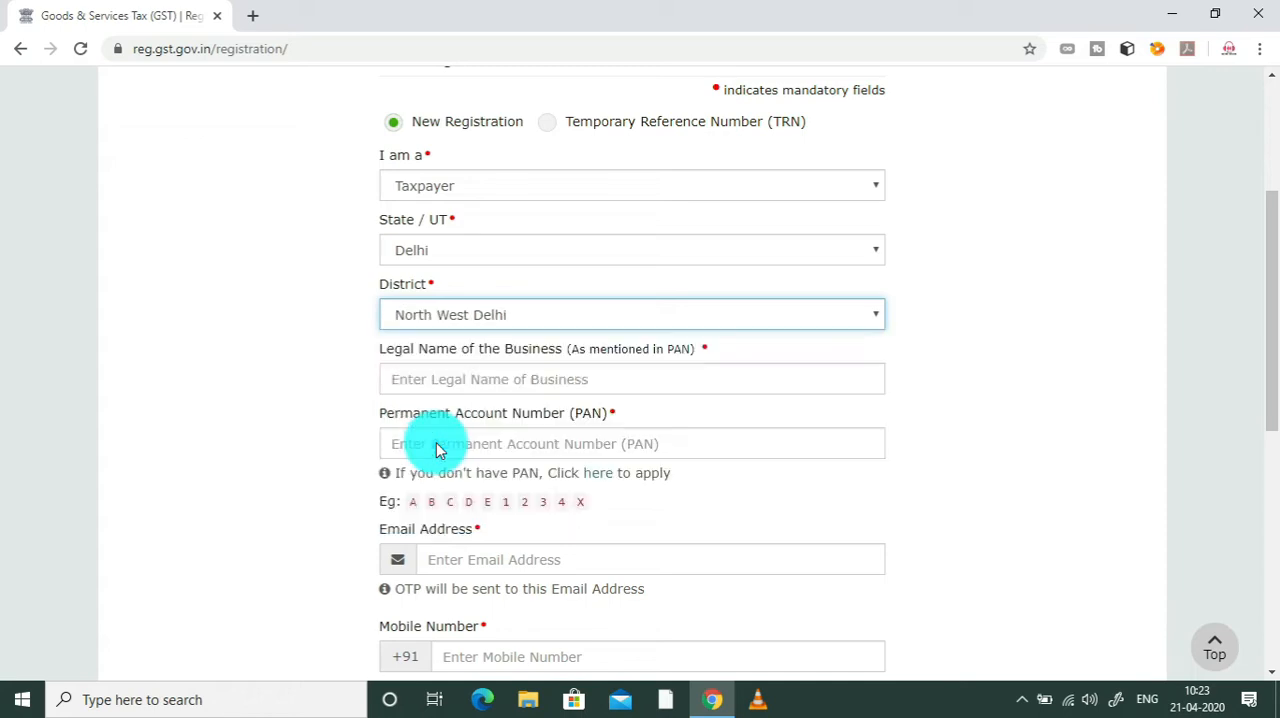
Step: Enter the legal name of the business and its Permanent Account Number (PAN)
{"action": "left_click", "coordinate": [503, 383]}
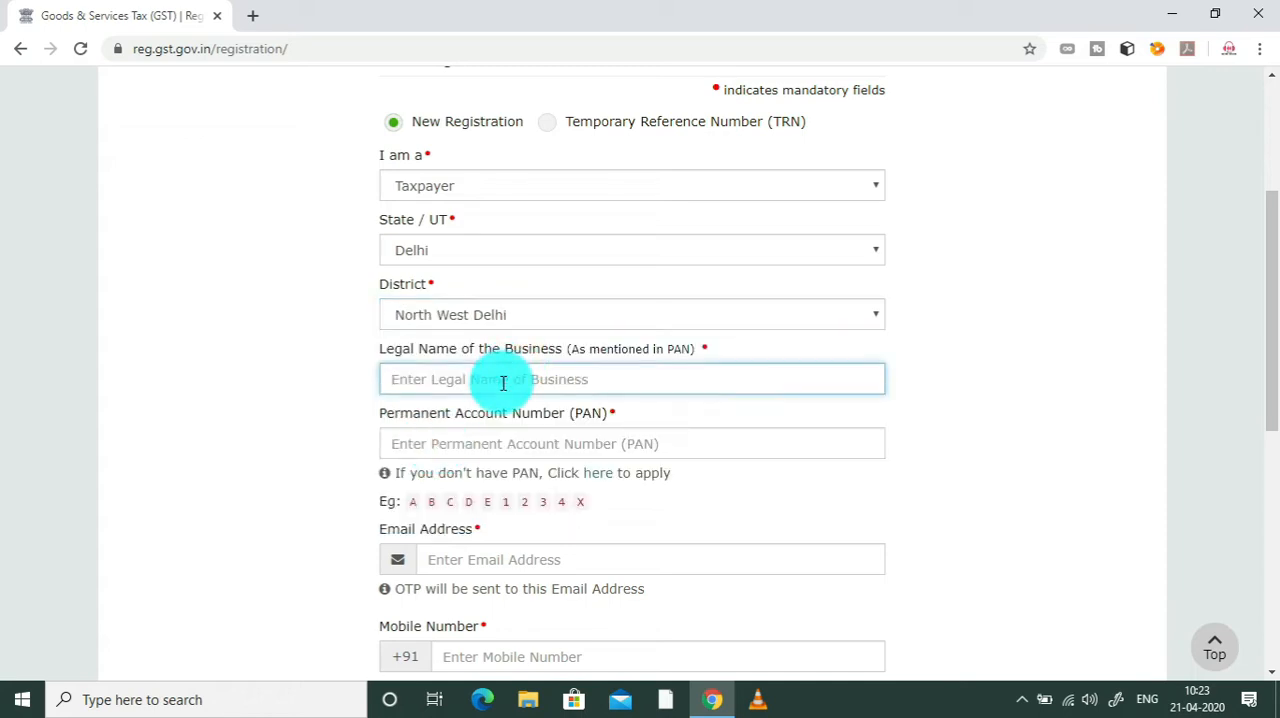
{"action": "type", "text": "Ra"}
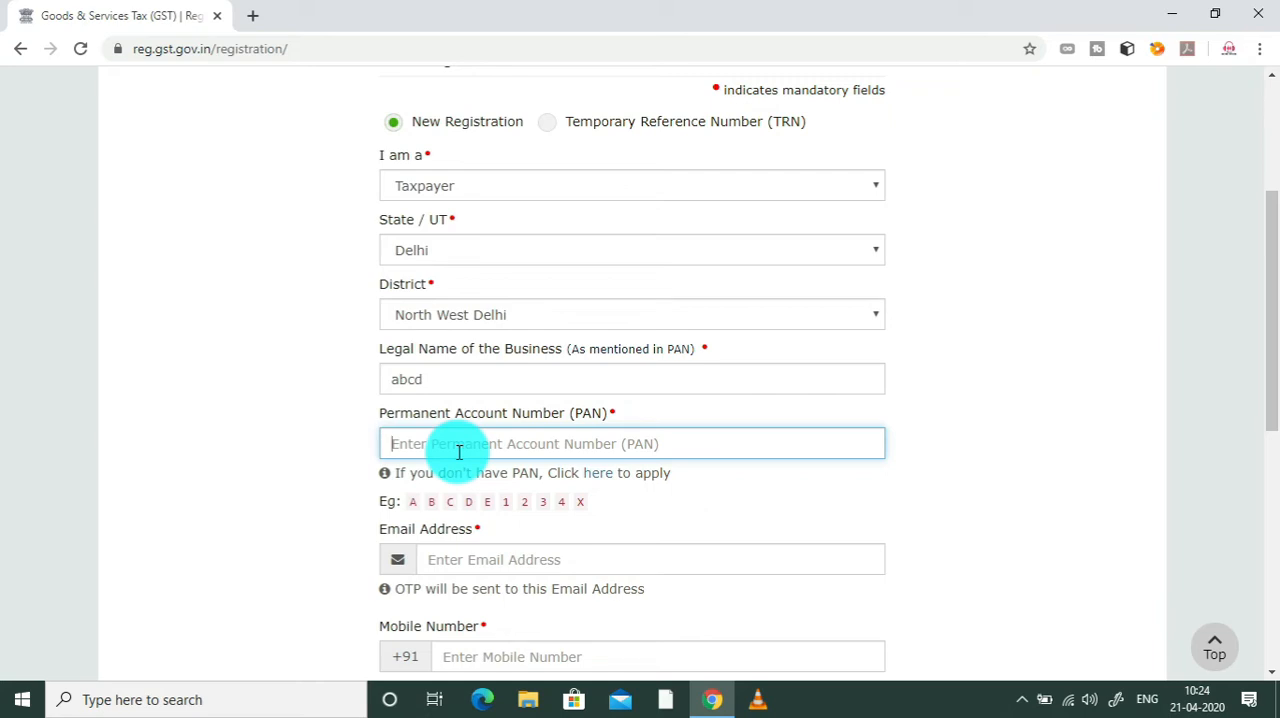
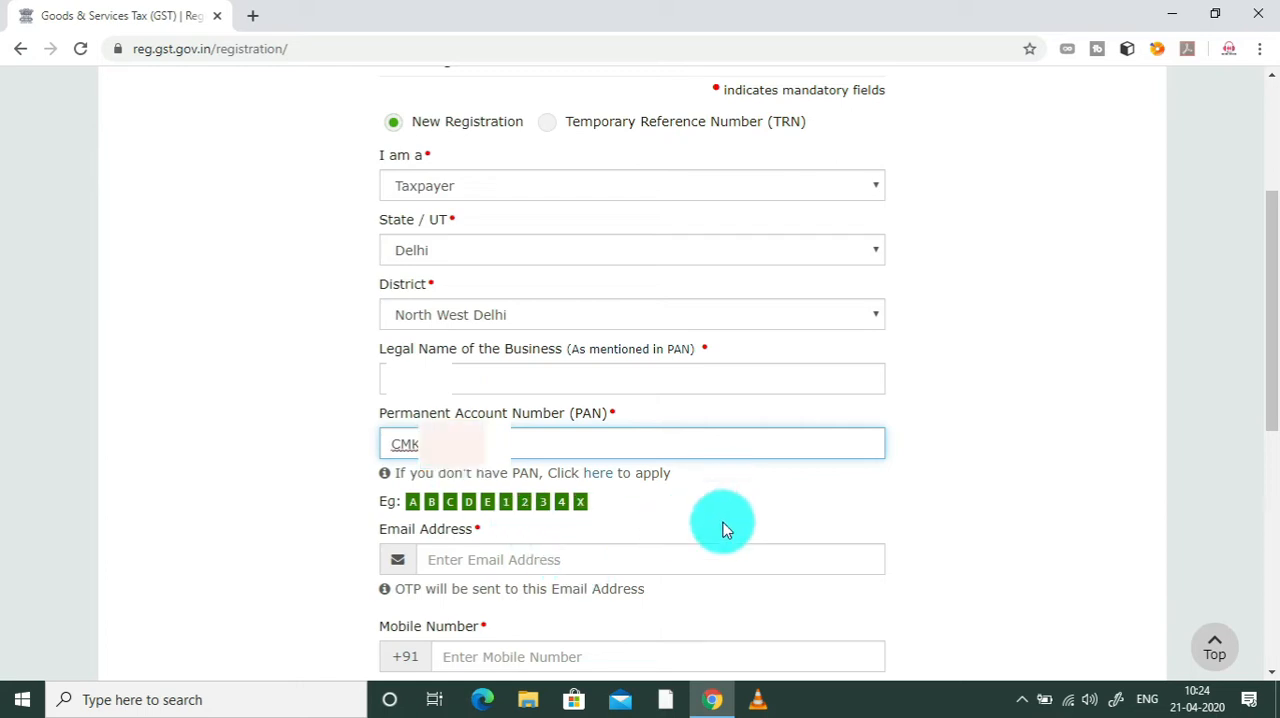
Step: Fill in the applicant's email address and mobile number for the new registration
{"action": "left_click", "coordinate": [692, 562]}
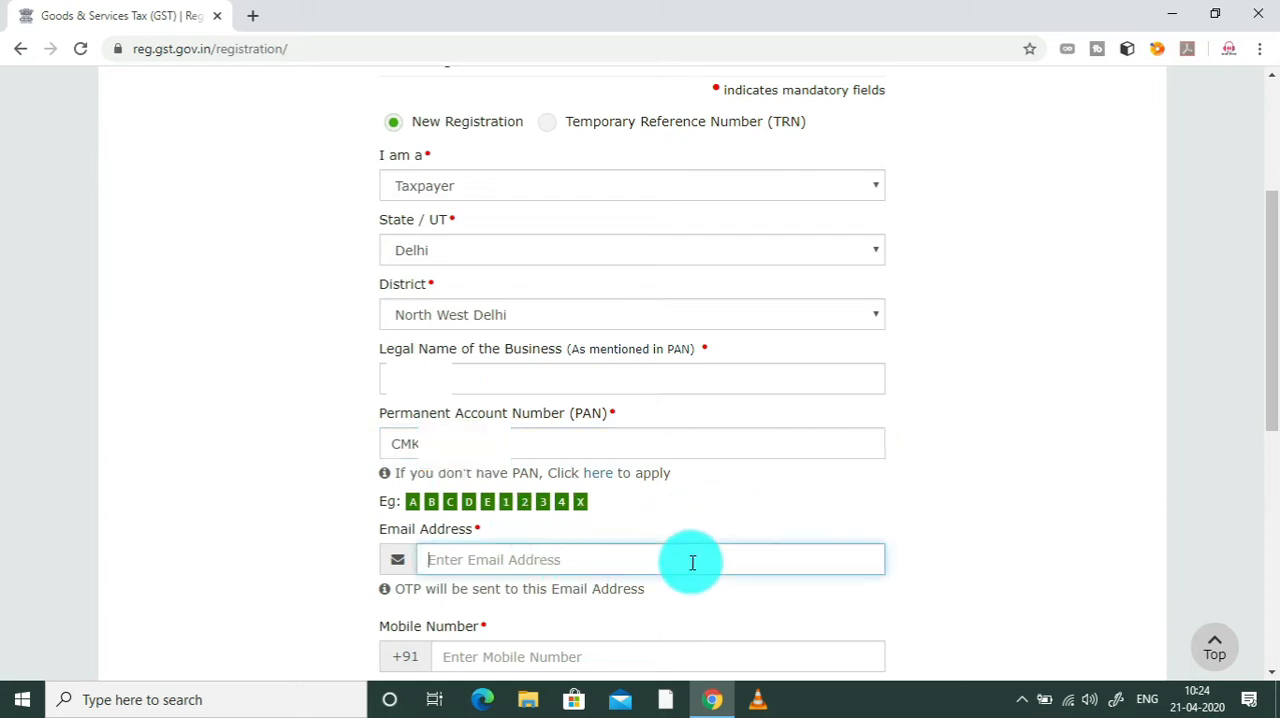
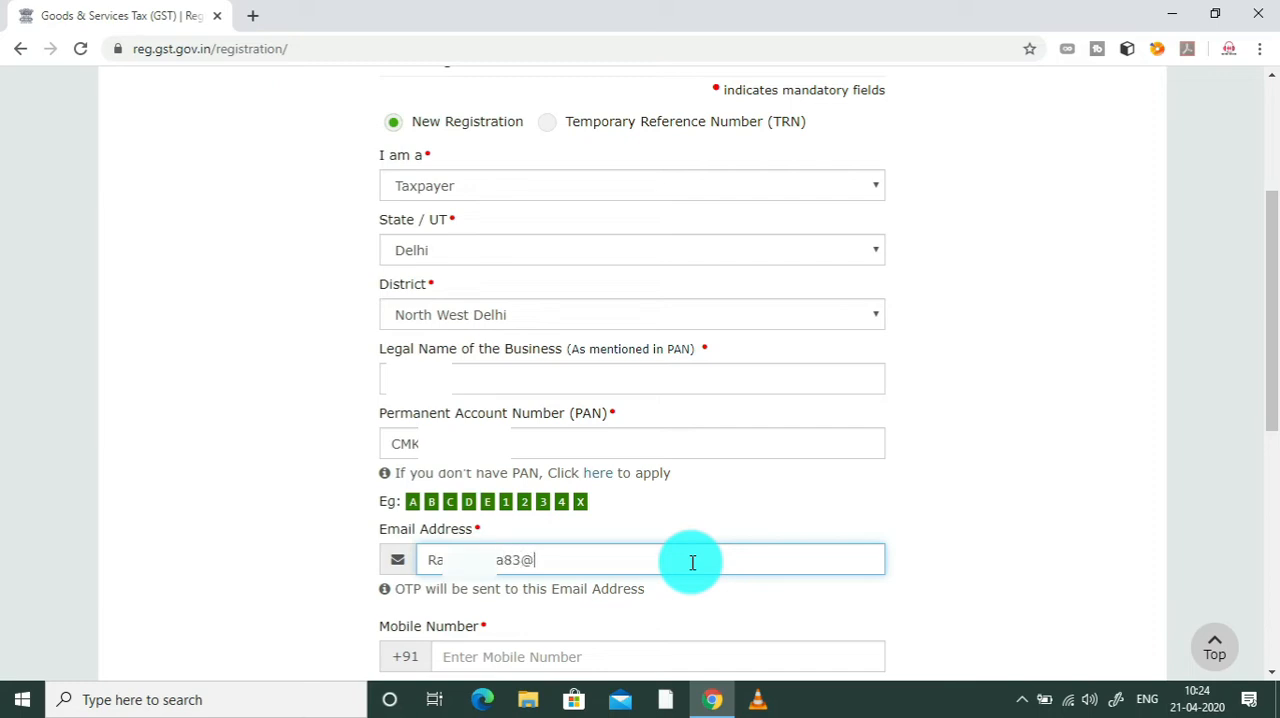
{"action": "key", "text": "Tab"}
{"action": "type", "text": "9910"}
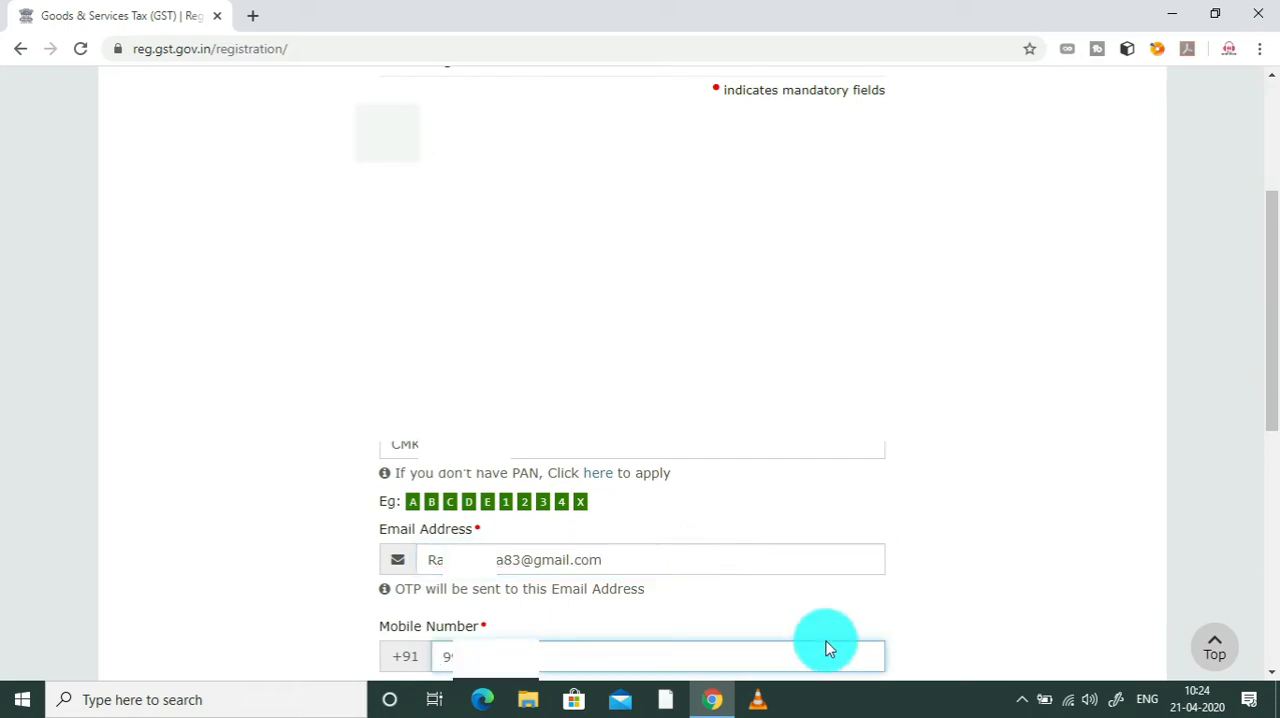
Step: Enter the captcha characters shown in the image and submit the new registration details
{"action": "scroll", "coordinate": [1266, 415], "scroll_direction": "down", "scroll_amount": 3}
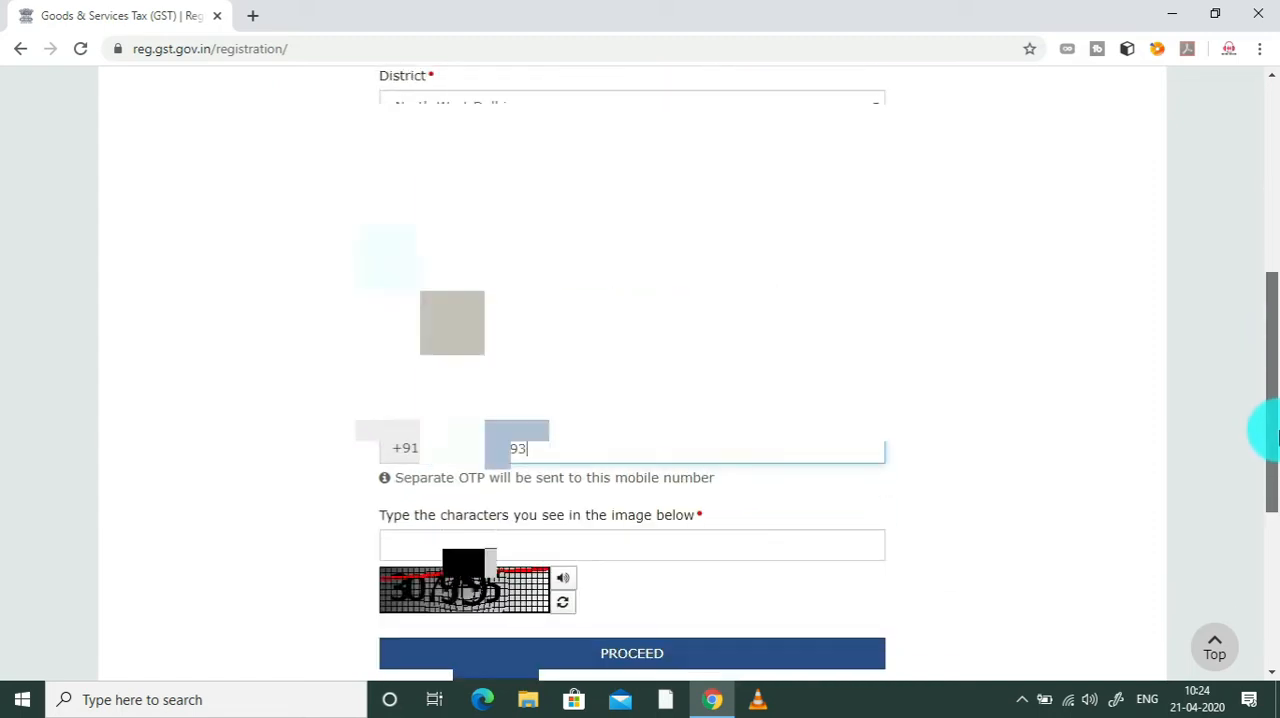
{"action": "left_click", "coordinate": [660, 496]}
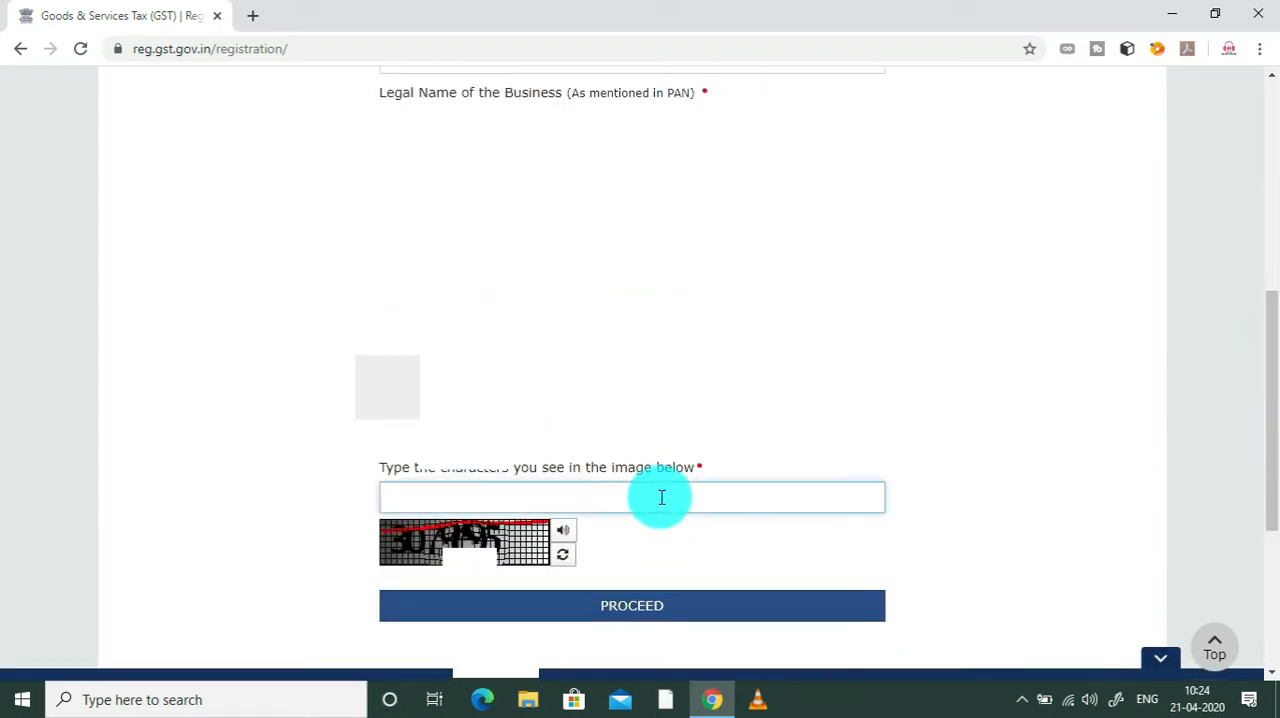
{"action": "type", "text": "3079"}
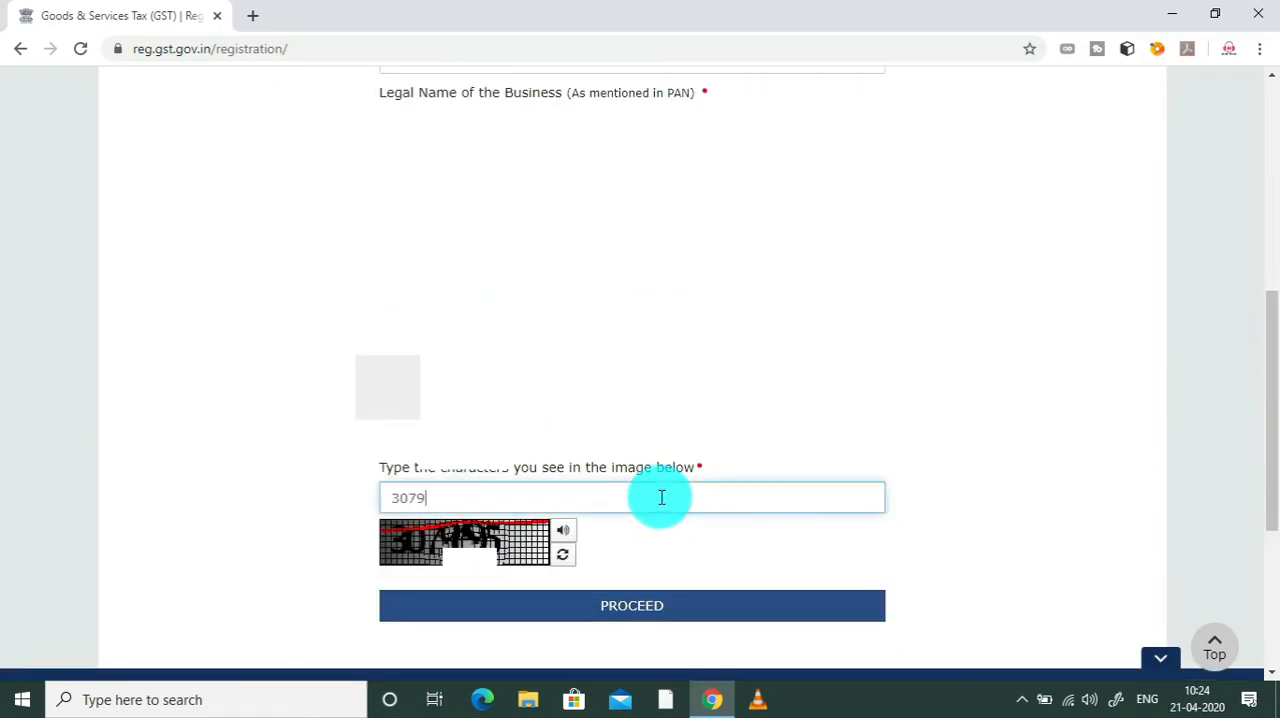
{"action": "type", "text": "95"}
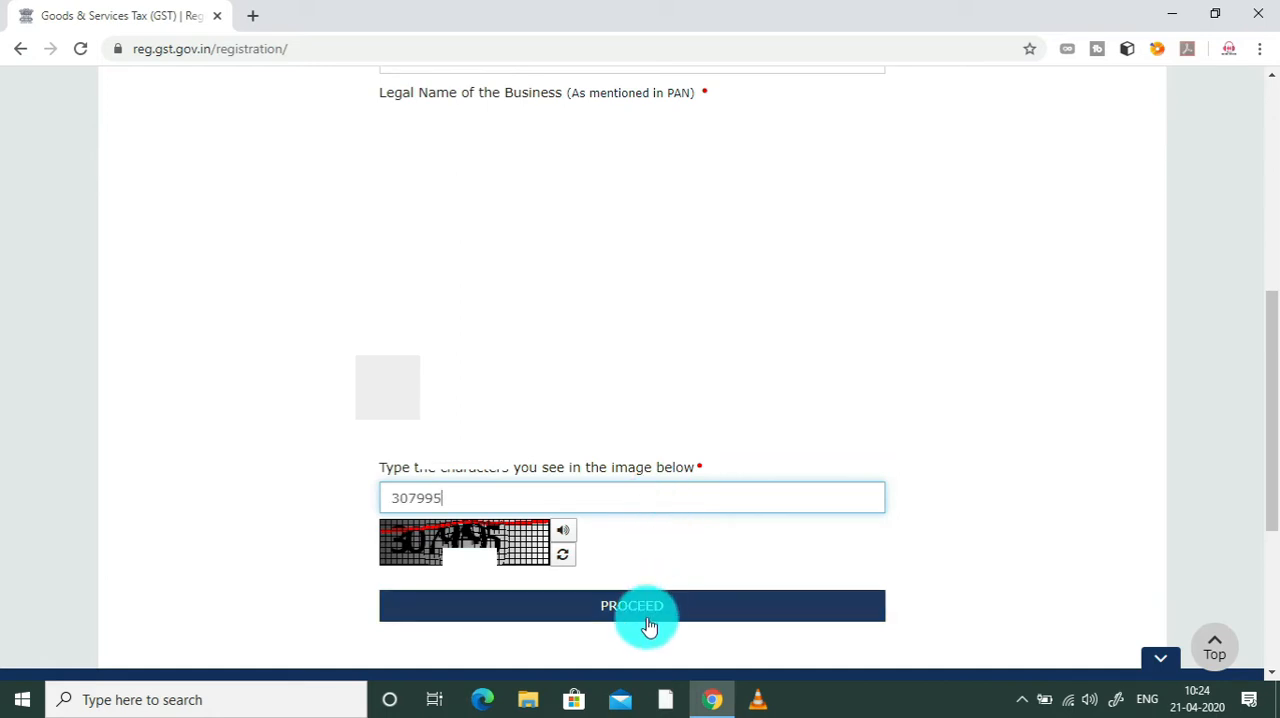
{"action": "left_click_drag", "start_coordinate": [1271, 448], "coordinate": [1262, 505]}
{"action": "left_click", "coordinate": [757, 473]}
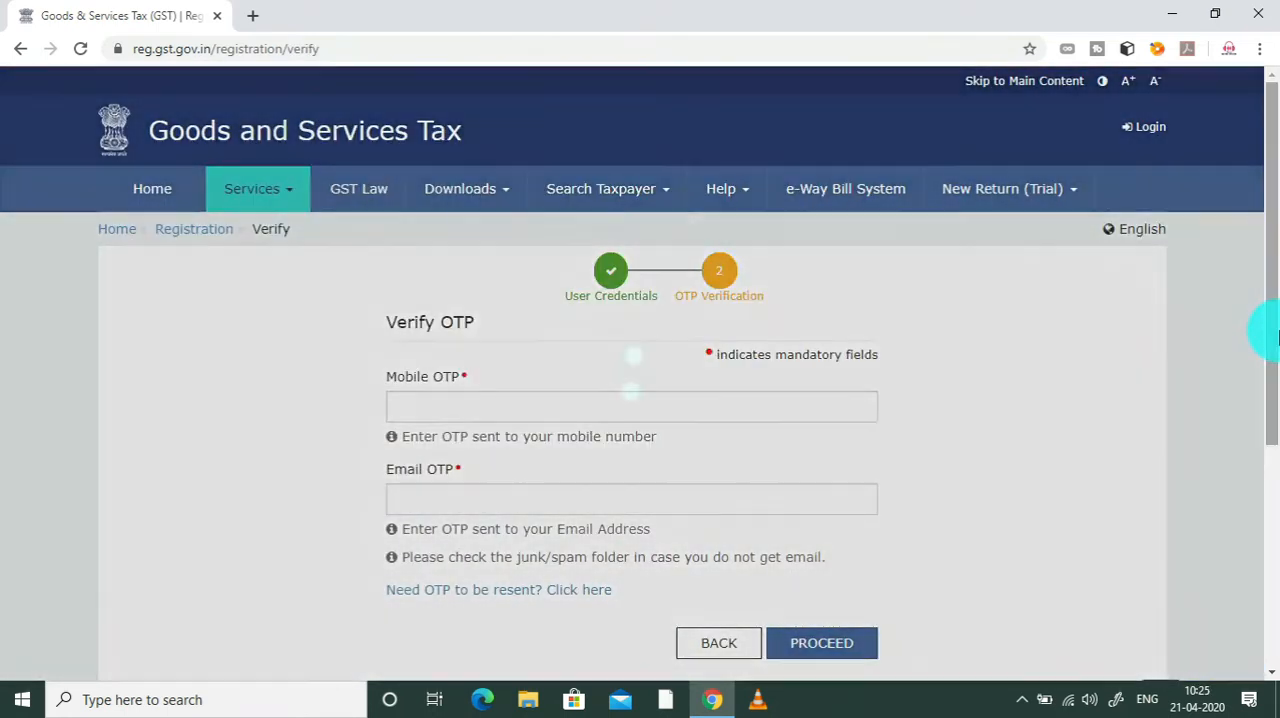
Step: Enter the mobile OTP and the email OTP, and submit them for verification
{"action": "left_click_drag", "start_coordinate": [1266, 334], "coordinate": [1270, 385]}
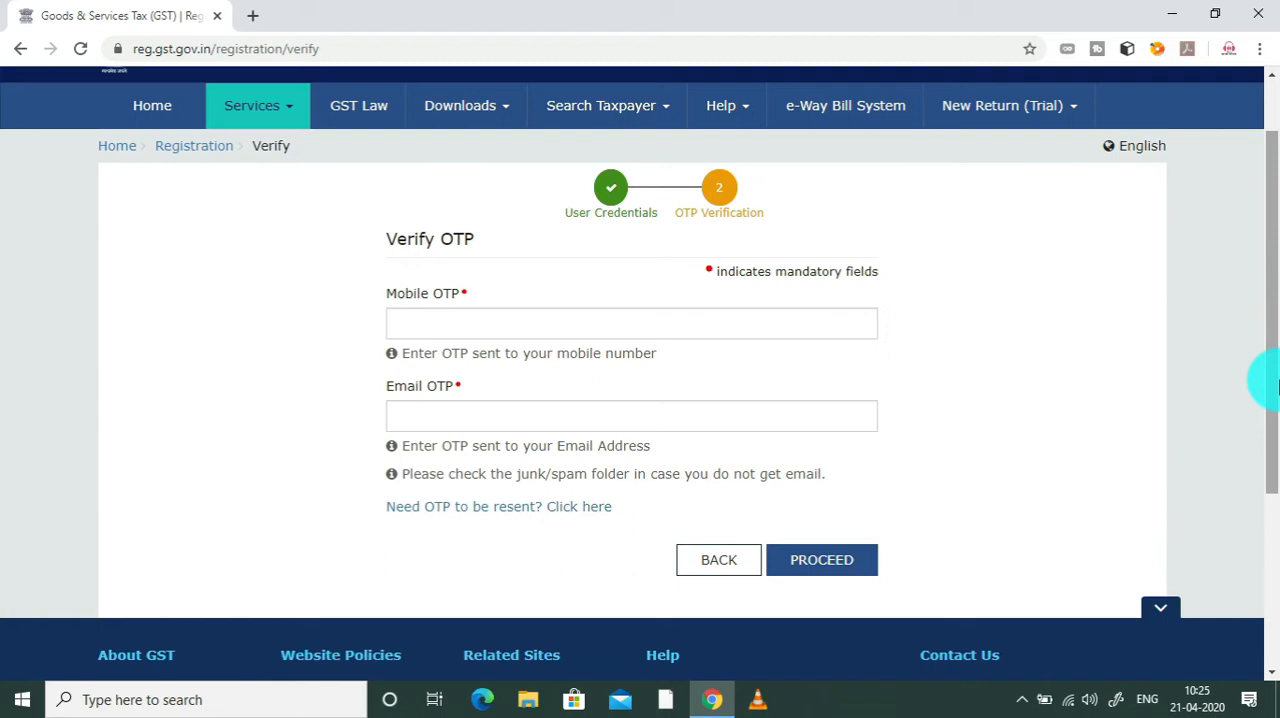
{"action": "left_click", "coordinate": [606, 414]}
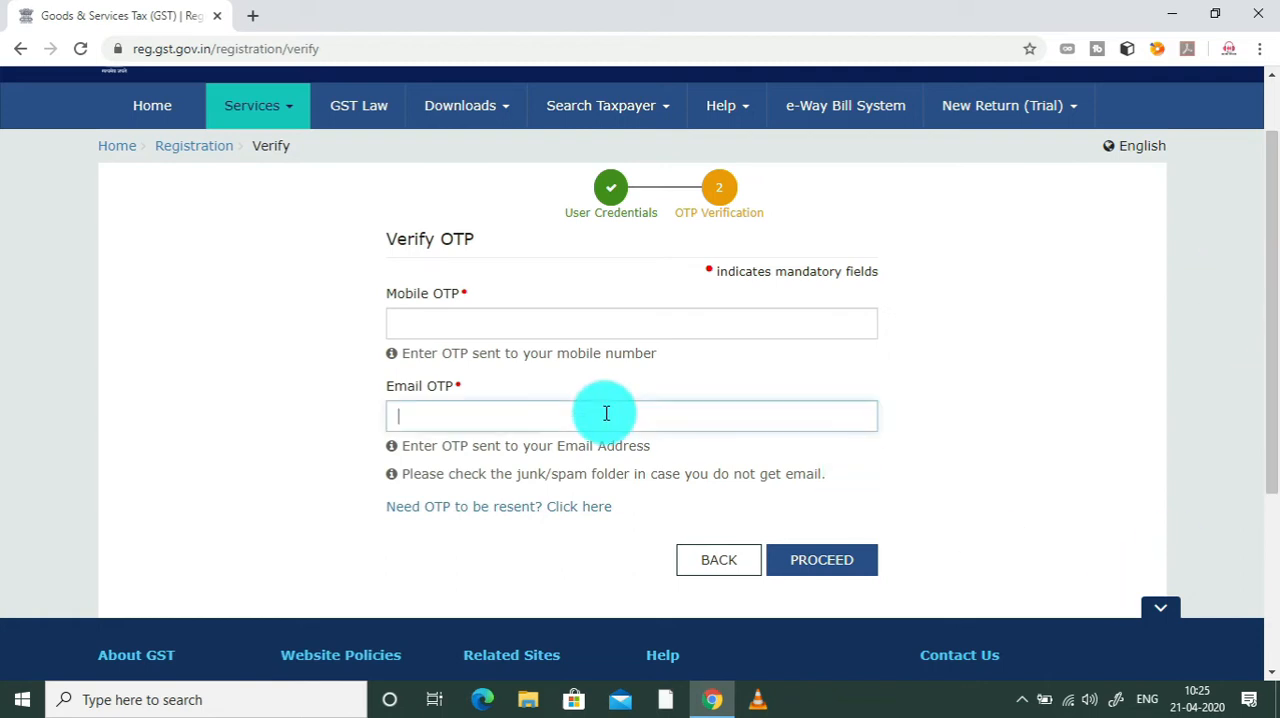
{"action": "left_click", "coordinate": [580, 314]}
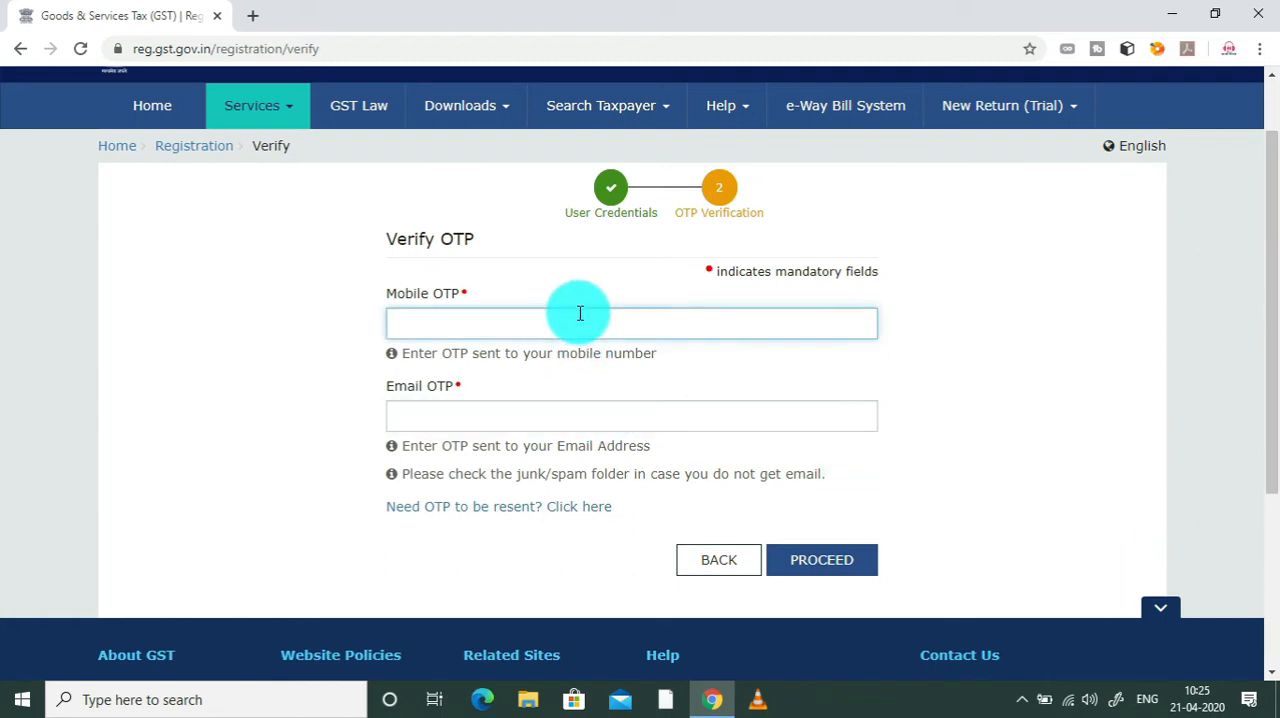
{"action": "type", "text": "••••••"}
{"action": "key", "text": "Tab"}
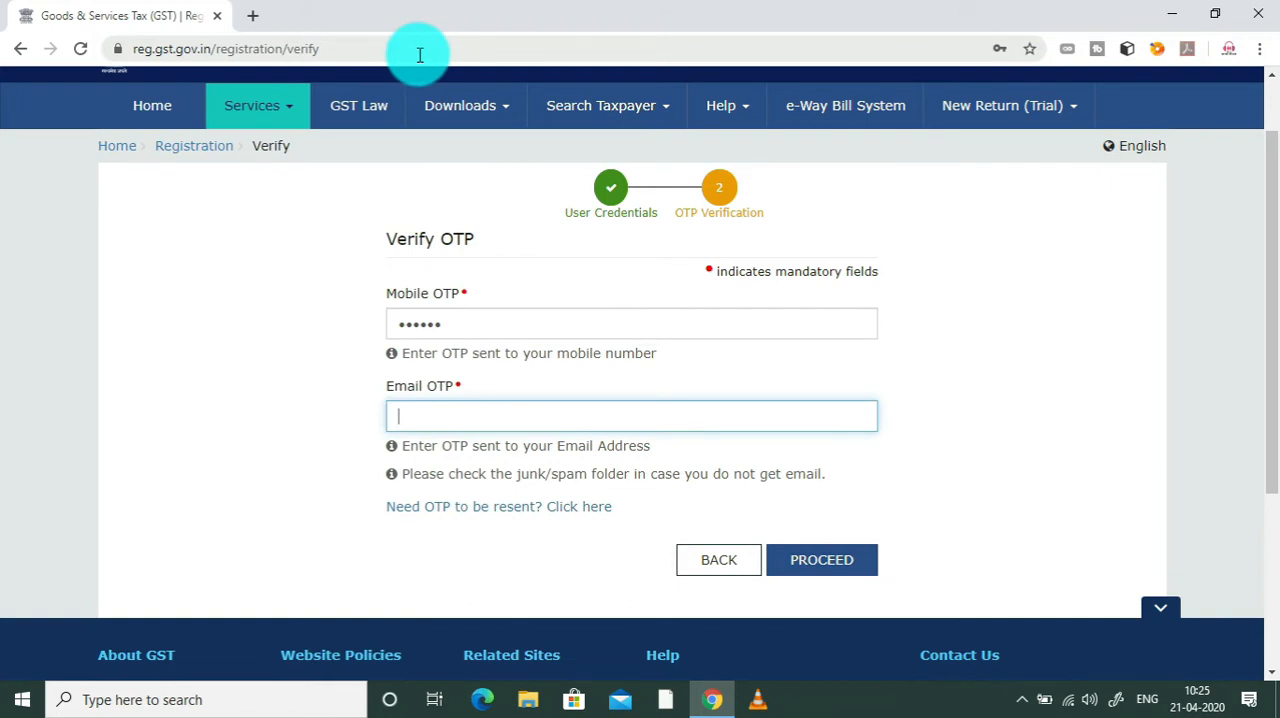
{"action": "type", "text": "••••••"}
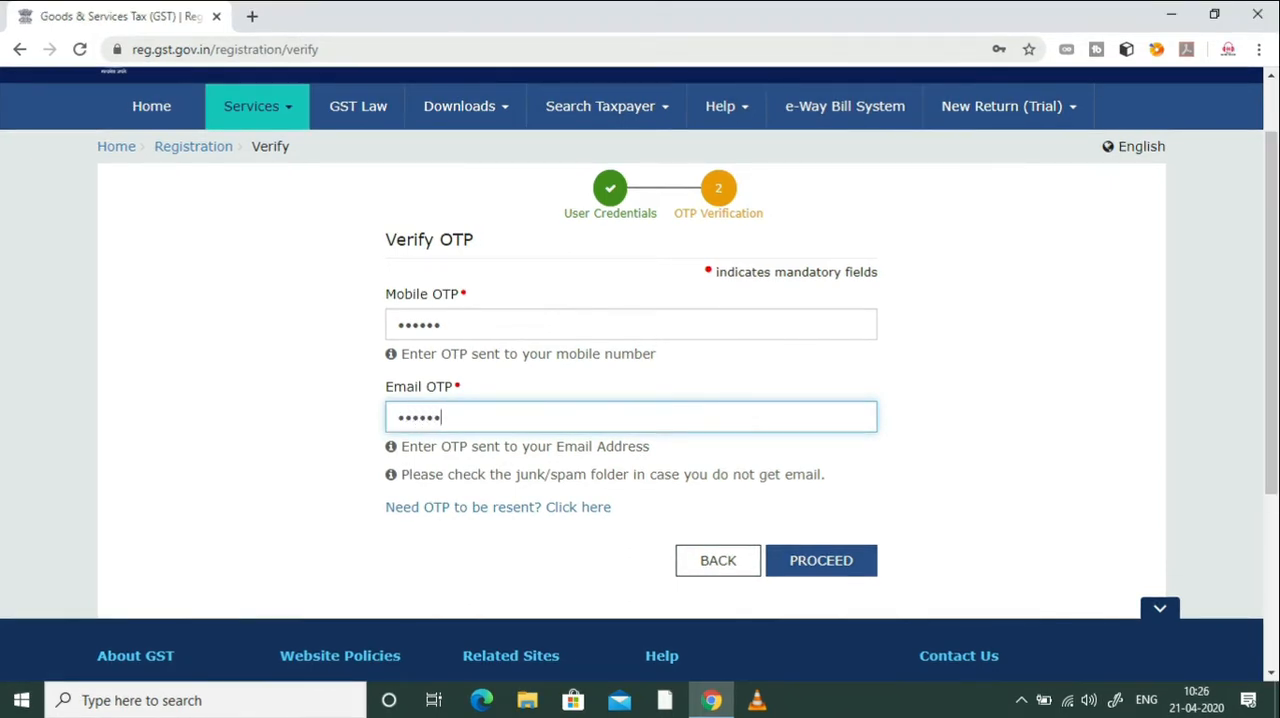
{"action": "left_click", "coordinate": [842, 566]}
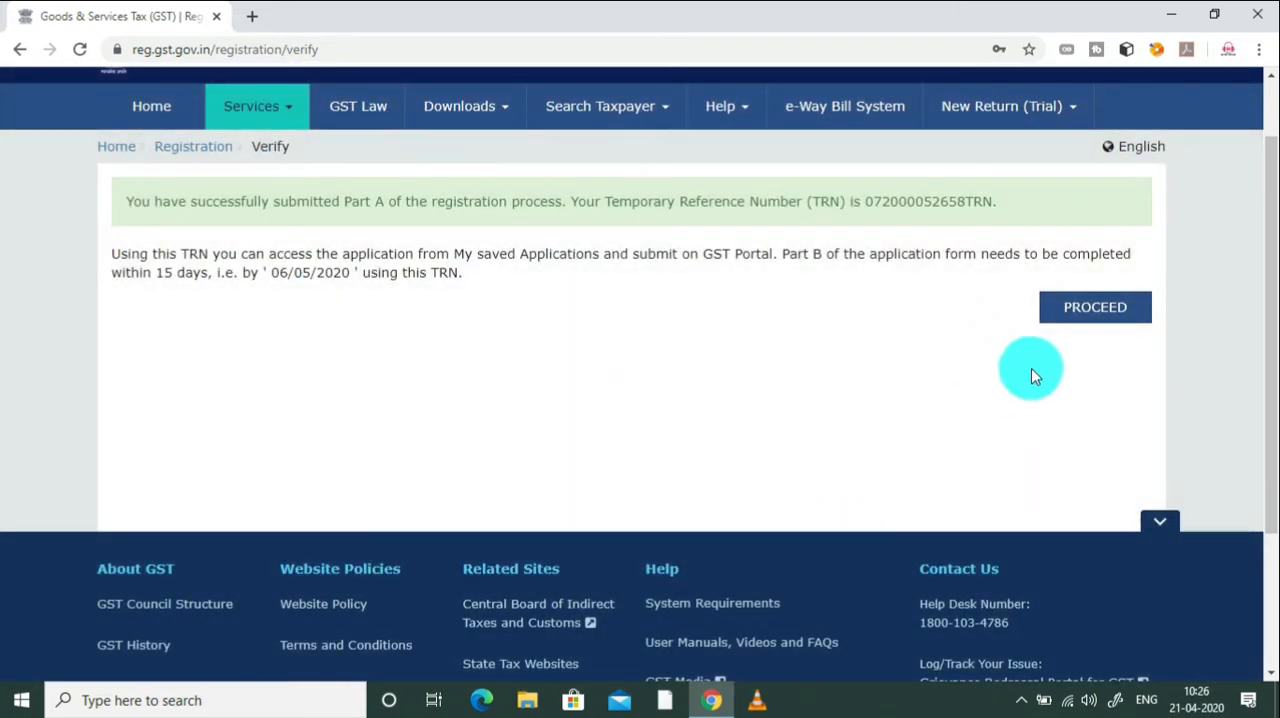
Step: Copy the issued Temporary Reference Number, proceed with the registration and enter the complete number in the TRN field
{"action": "left_click_drag", "start_coordinate": [862, 201], "coordinate": [995, 200]}
{"action": "key", "text": "ctrl+c"}
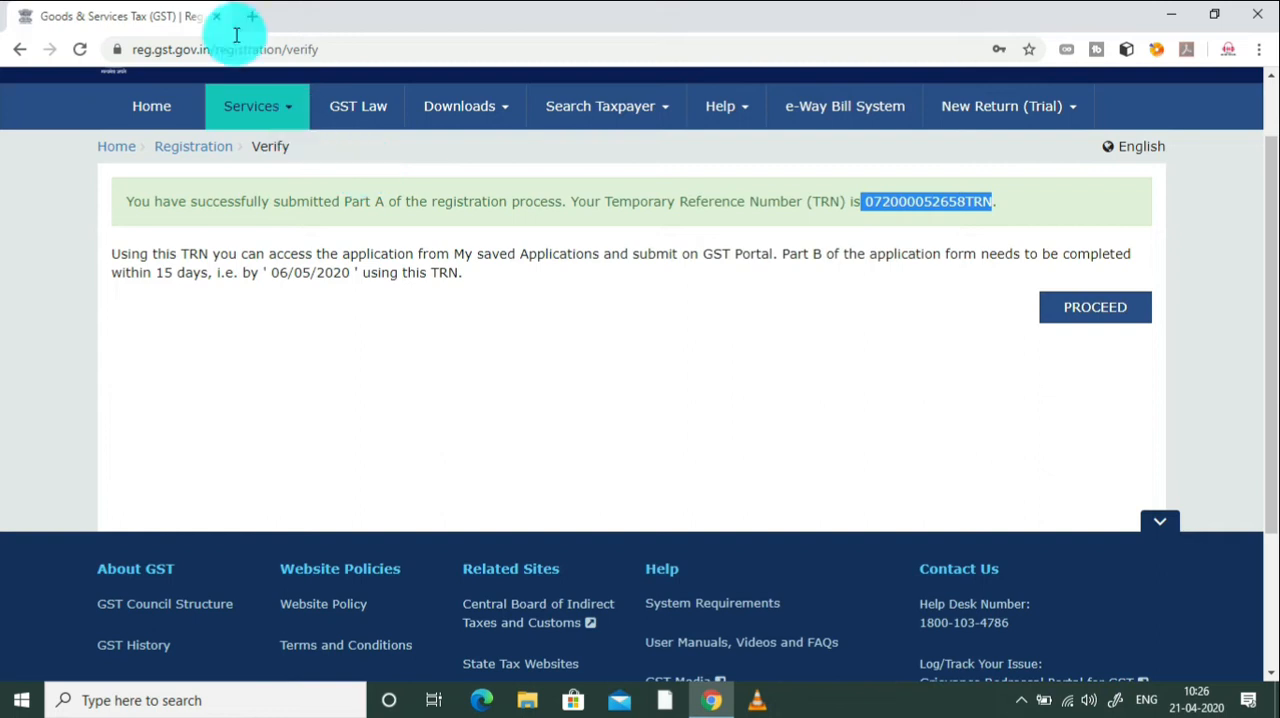
{"action": "left_click", "coordinate": [1063, 312]}
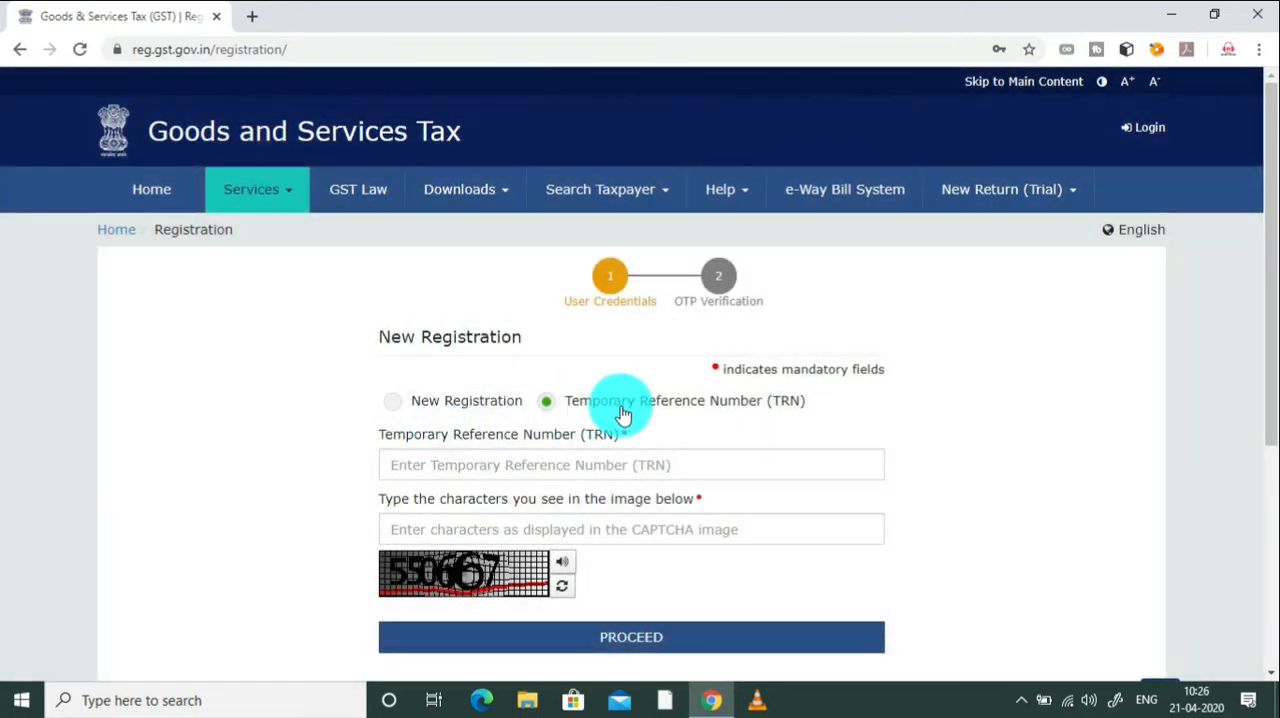
{"action": "left_click", "coordinate": [572, 462]}
{"action": "key", "text": "ctrl+v"}
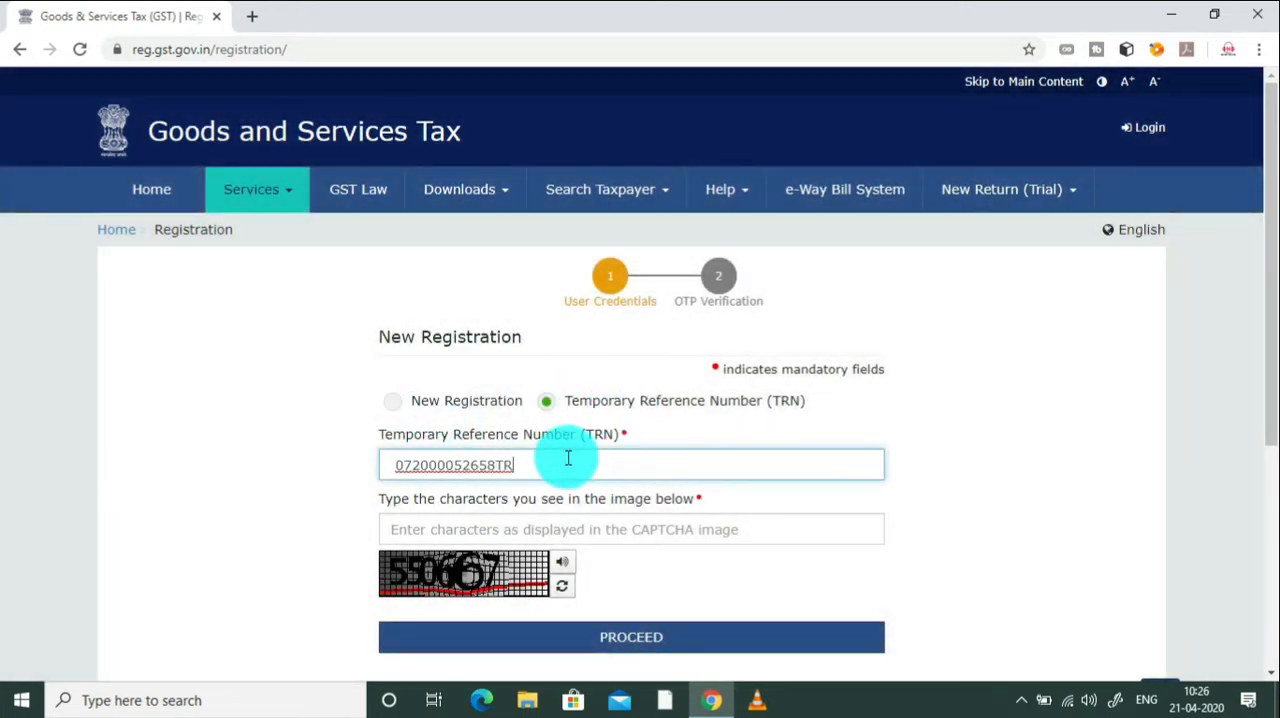
{"action": "left_click", "coordinate": [394, 469]}
{"action": "key", "text": "BackSpace"}
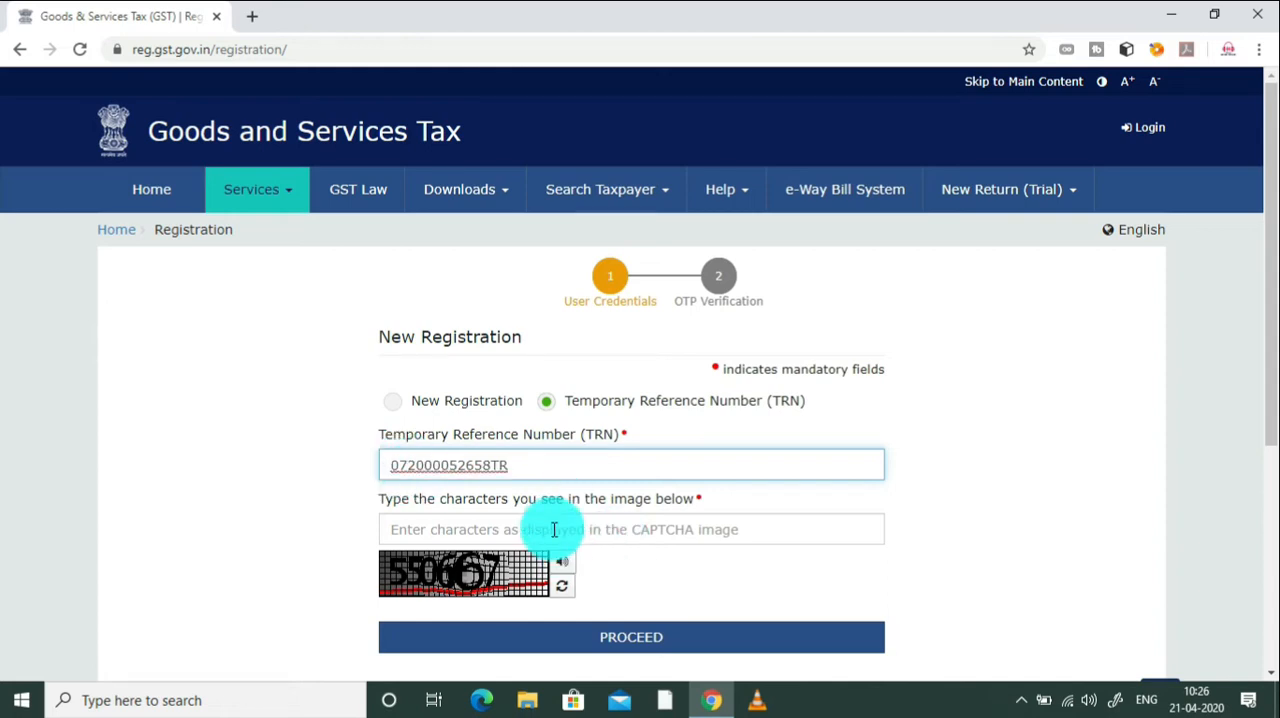
{"action": "left_click", "coordinate": [531, 465]}
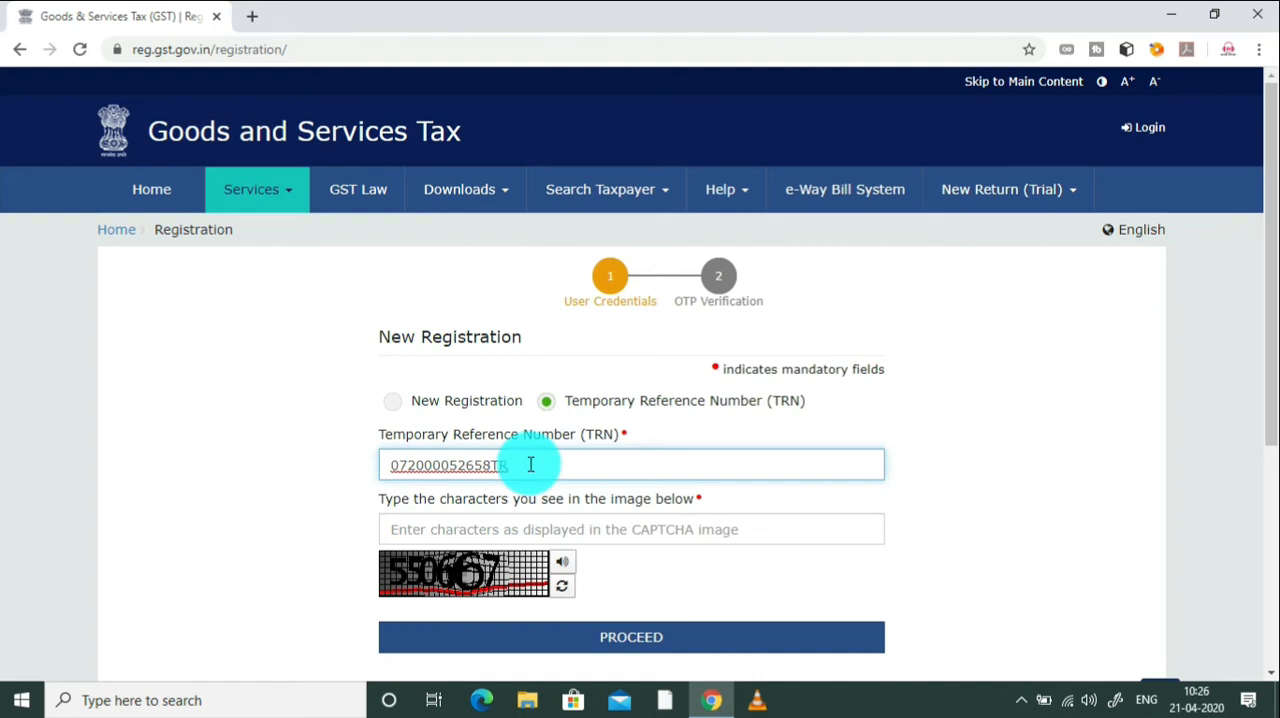
{"action": "type", "text": "N"}
Step: Enter the captcha characters shown below the Temporary Reference Number and submit the TRN form
{"action": "left_click", "coordinate": [517, 524]}
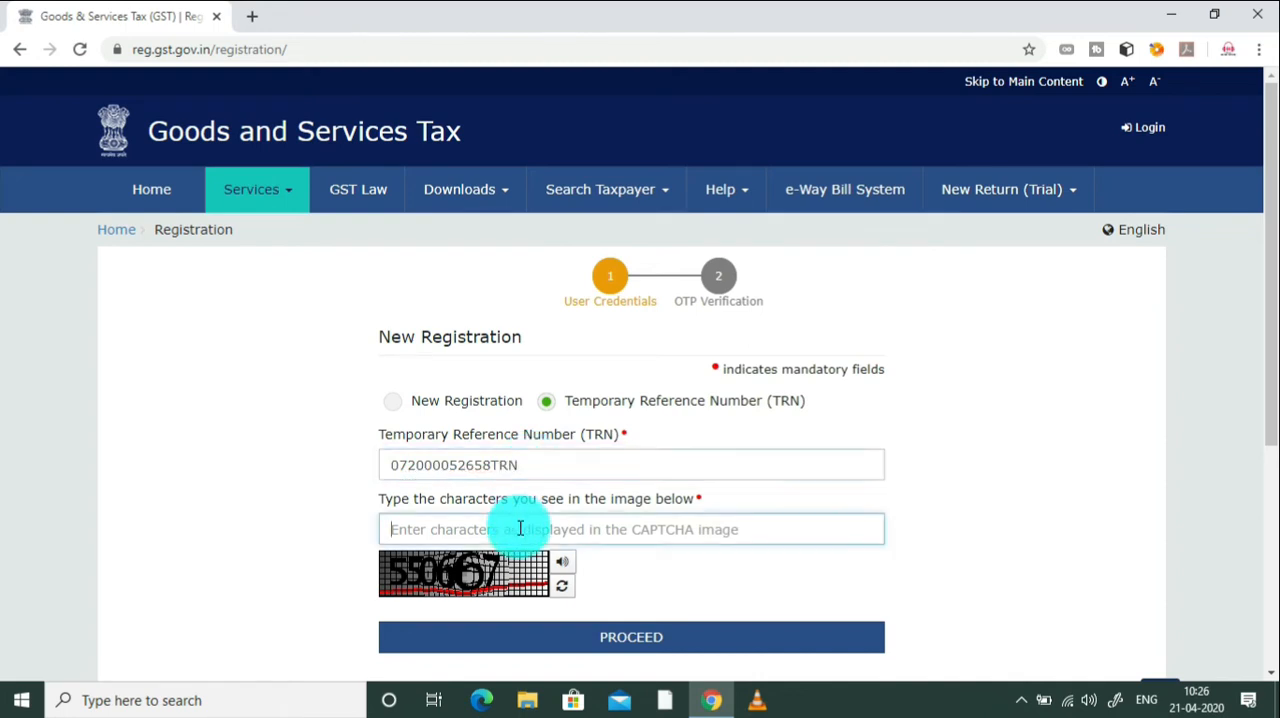
{"action": "scroll", "coordinate": [1270, 356], "scroll_direction": "down", "scroll_amount": 2}
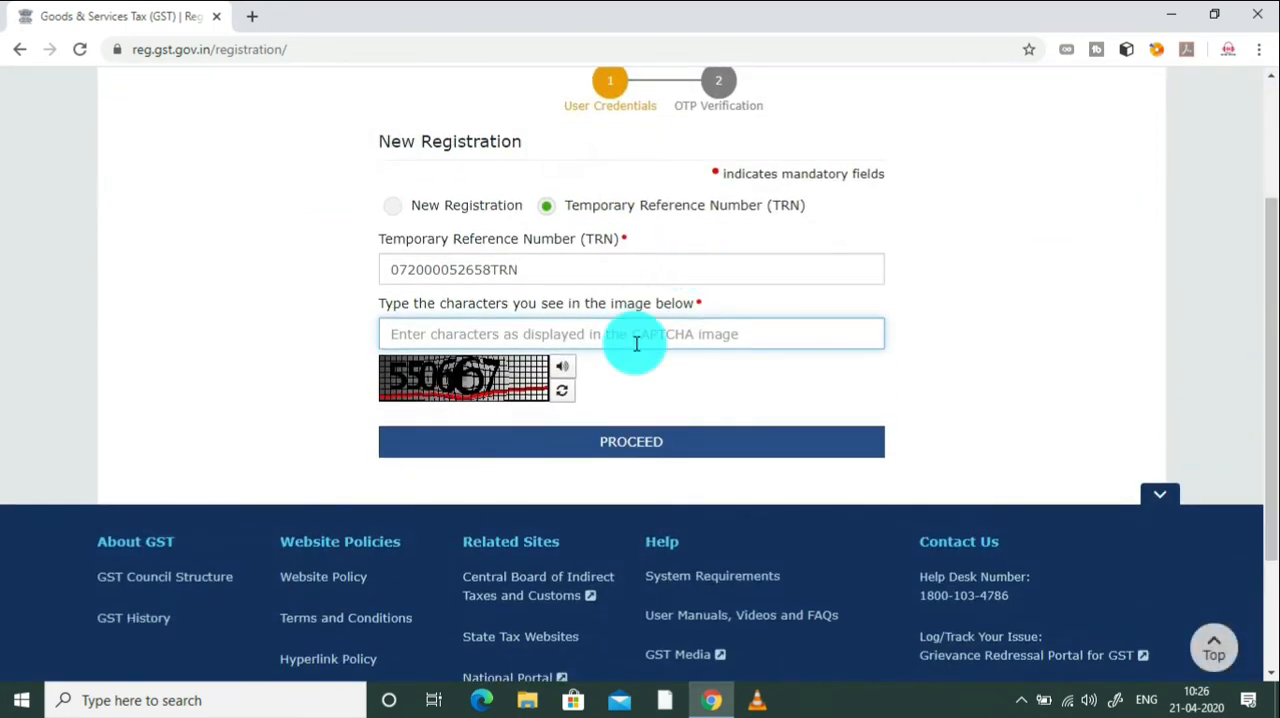
{"action": "type", "text": "5506"}
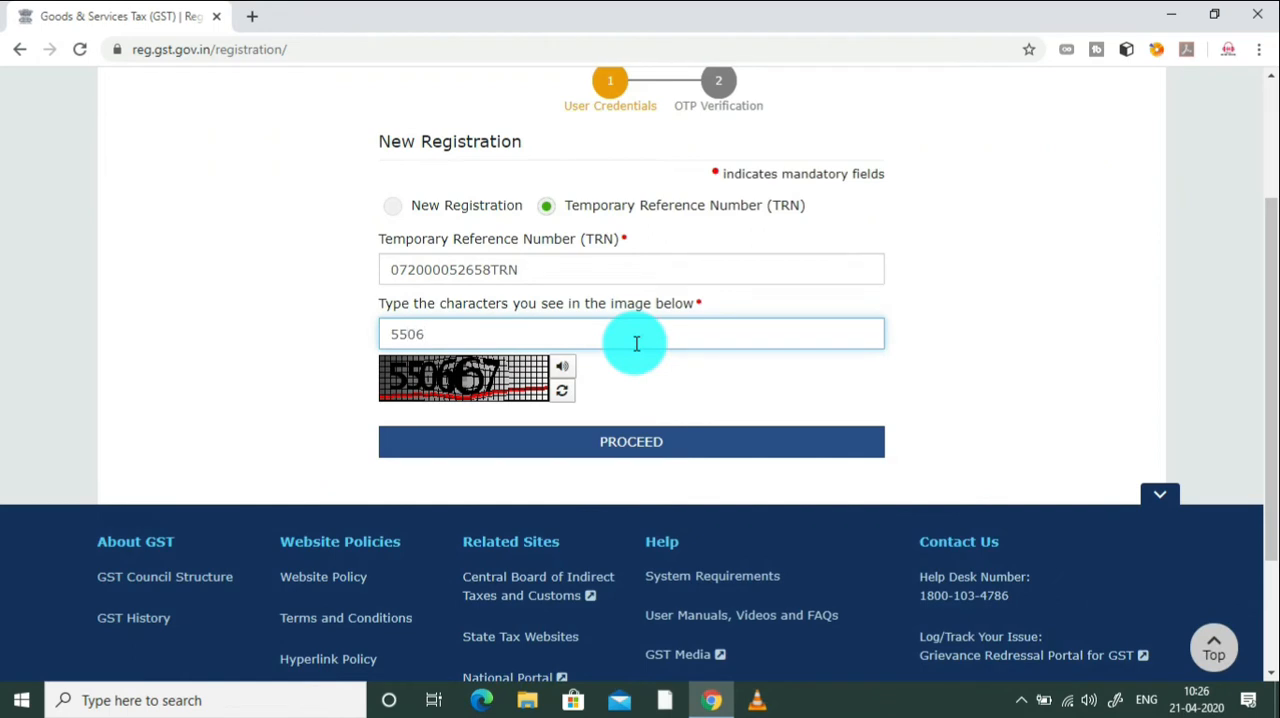
{"action": "type", "text": "67"}
{"action": "left_click", "coordinate": [707, 450]}
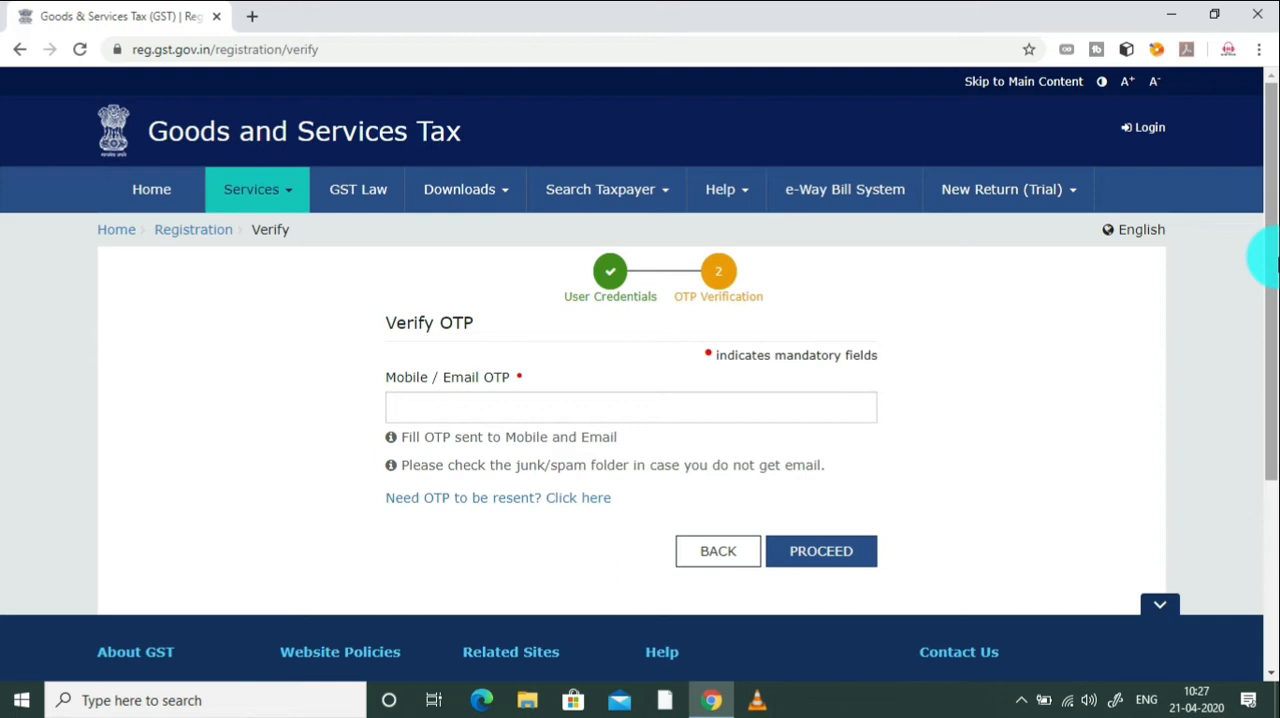
Step: Enter the Mobile / Email OTP and proceed to the saved applications dashboard
{"action": "left_click", "coordinate": [695, 404]}
{"action": "type", "text": "••"}
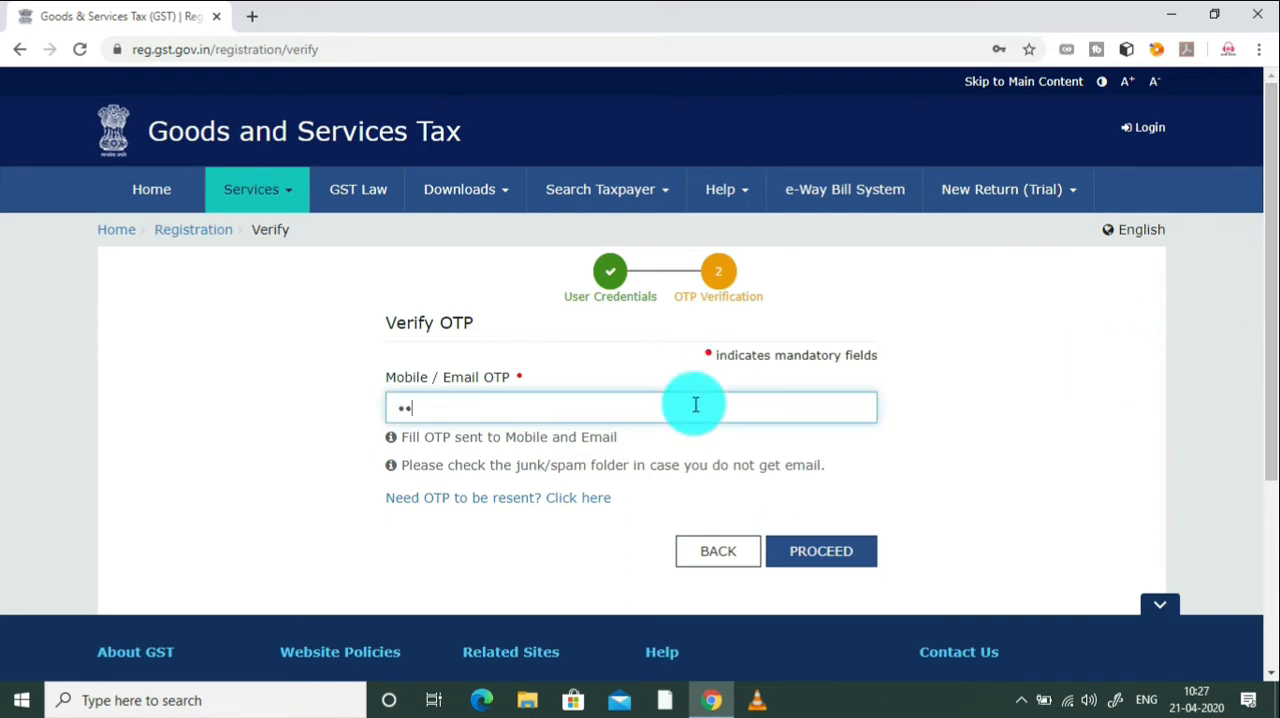
{"action": "type", "text": "••••"}
{"action": "left_click", "coordinate": [840, 554]}
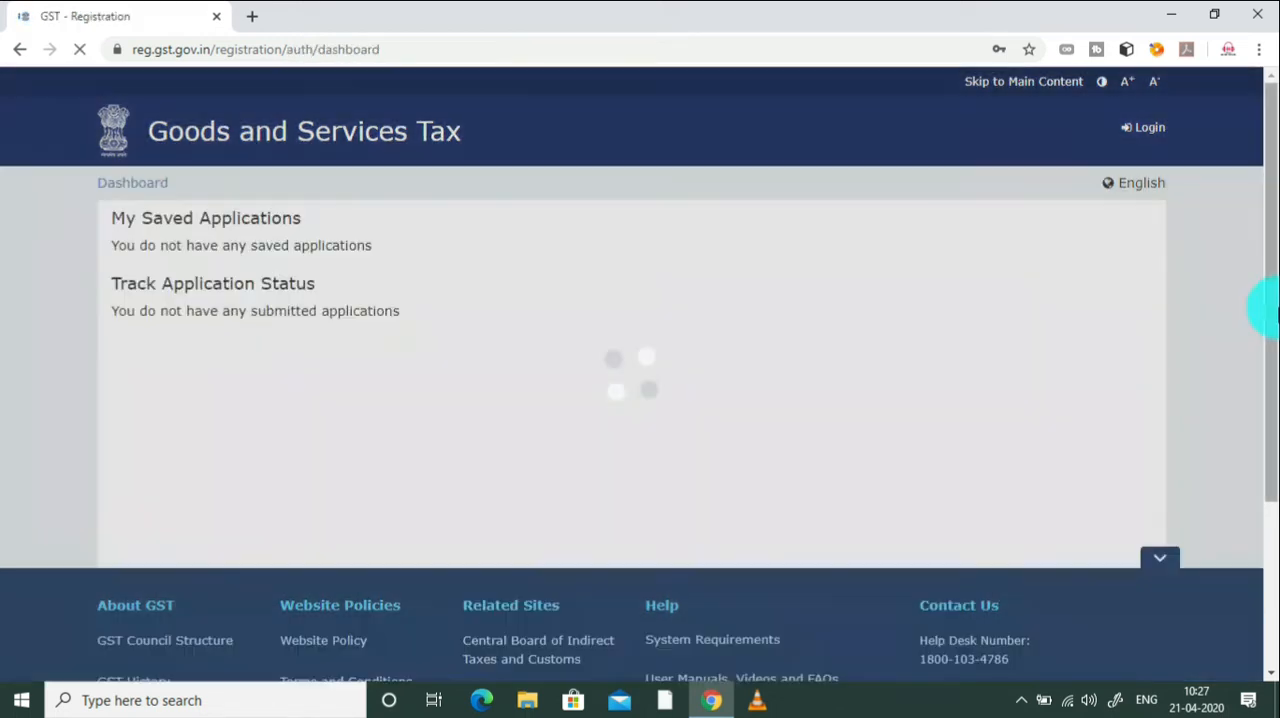
Step: Open the draft GST REG-01 application for editing and look over its Business Details section
{"action": "scroll", "coordinate": [1266, 290], "scroll_direction": "down", "scroll_amount": 1}
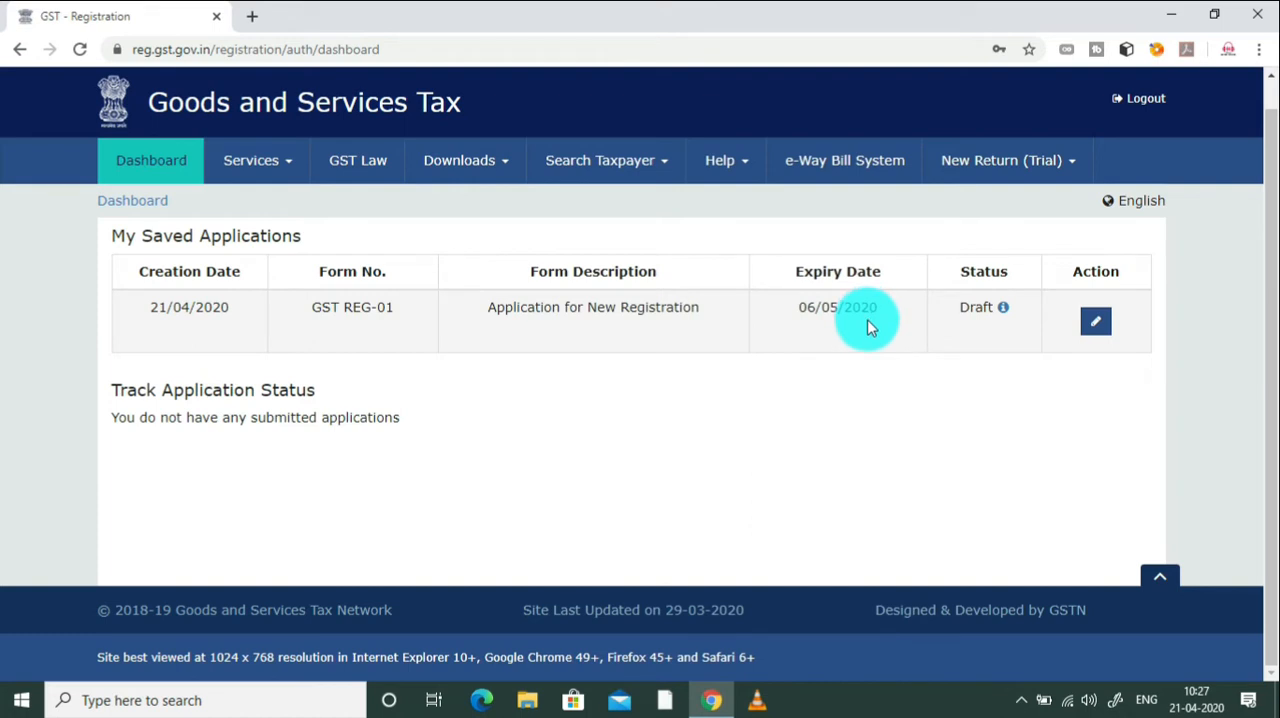
{"action": "left_click", "coordinate": [1096, 325]}
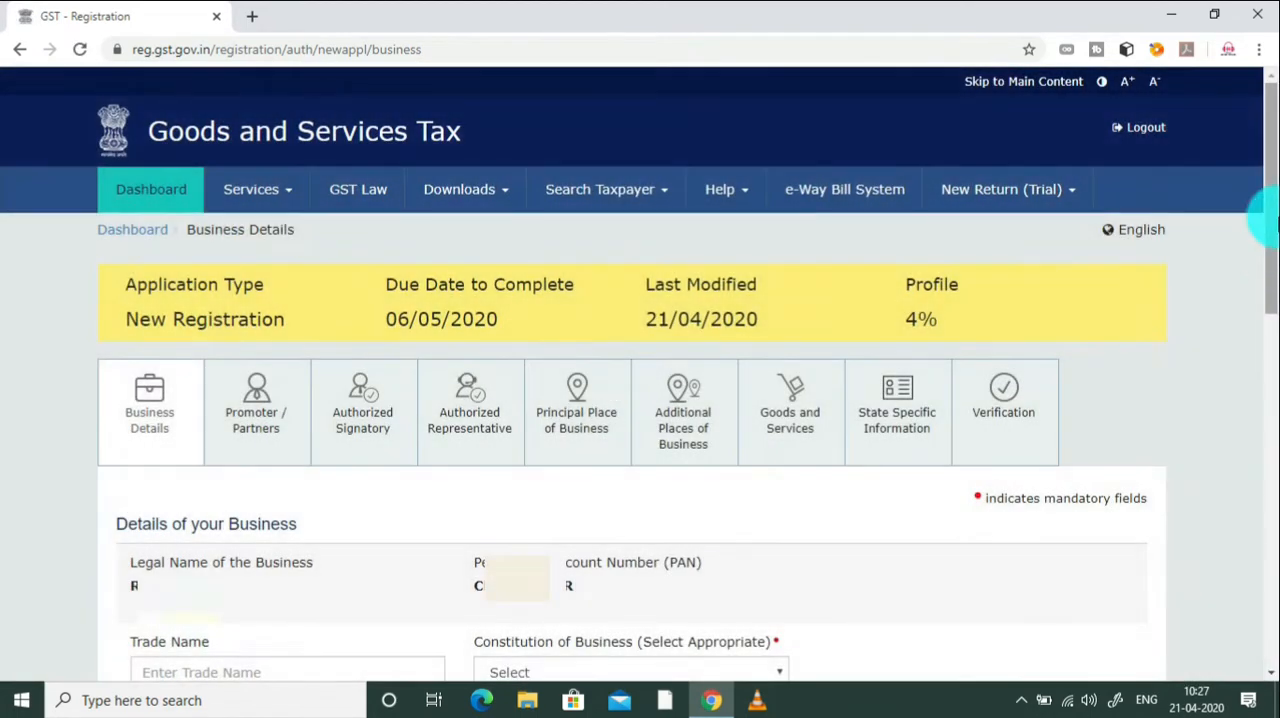
{"action": "left_click_drag", "start_coordinate": [1266, 222], "coordinate": [1266, 313]}
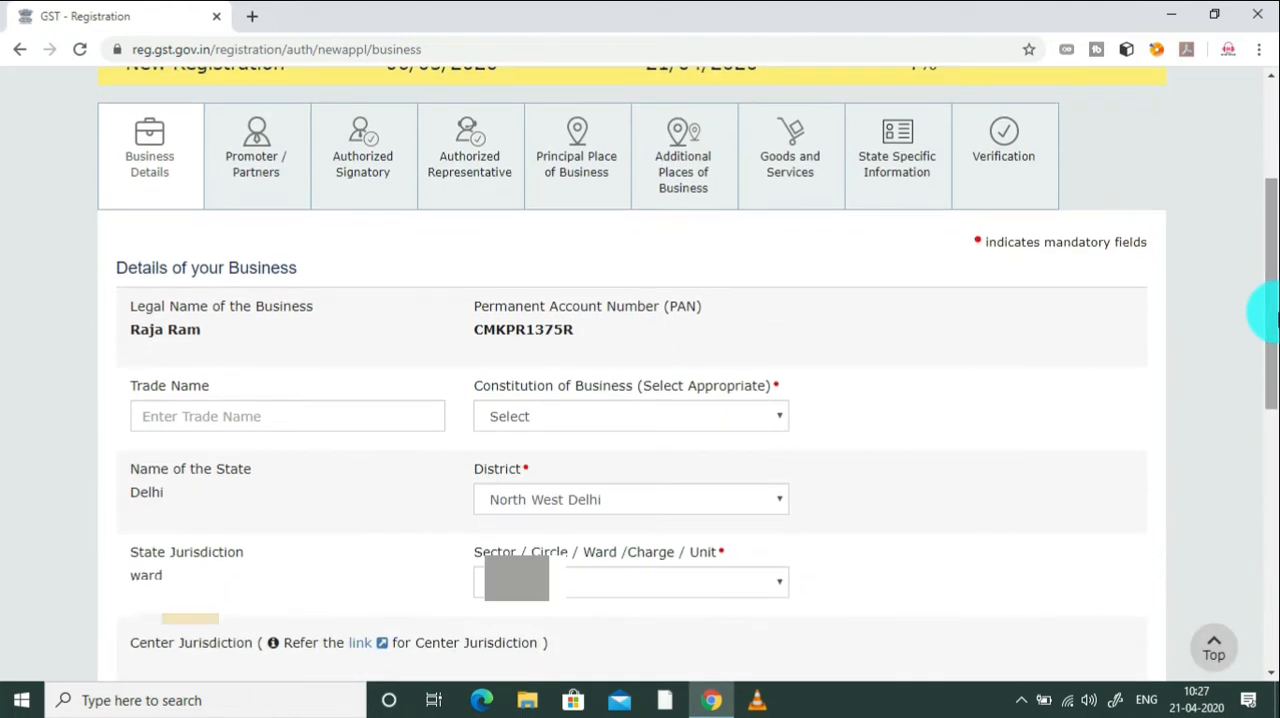
{"action": "left_click_drag", "start_coordinate": [1266, 313], "coordinate": [1268, 188]}
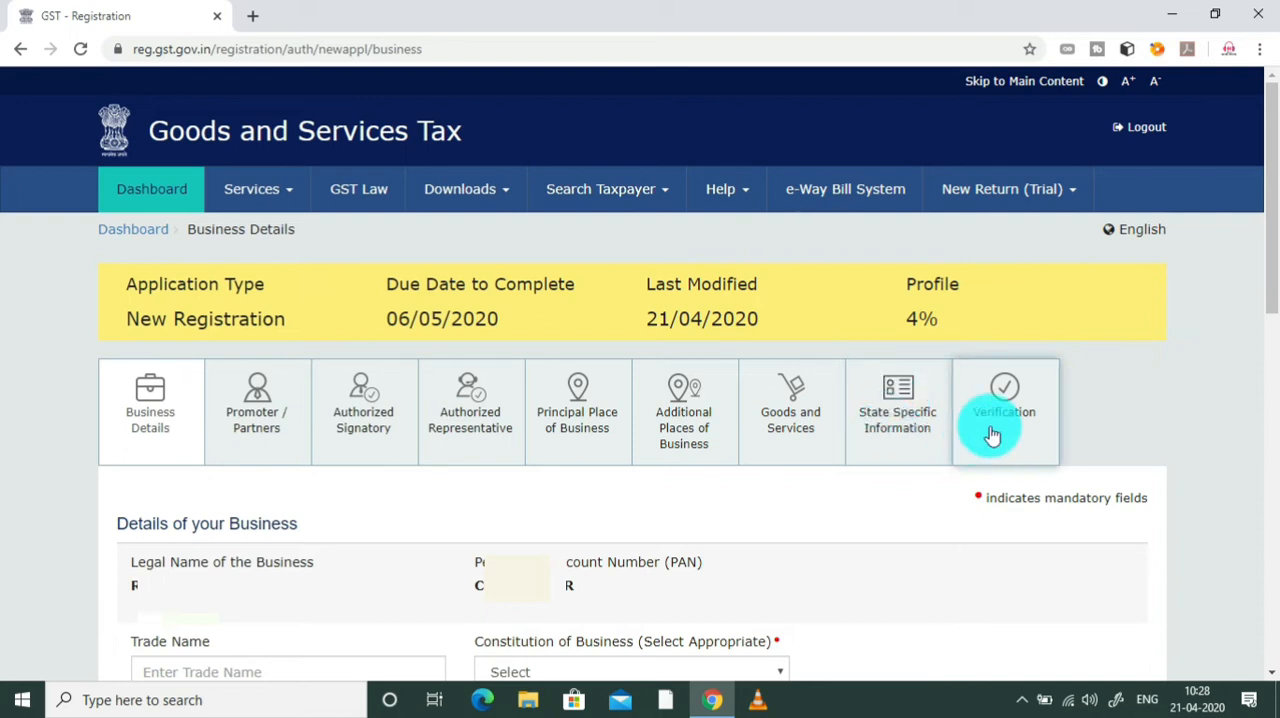
Step: Enter abcd as the trade name and set the constitution of business to Proprietorship
{"action": "left_click_drag", "start_coordinate": [1270, 279], "coordinate": [1274, 443]}
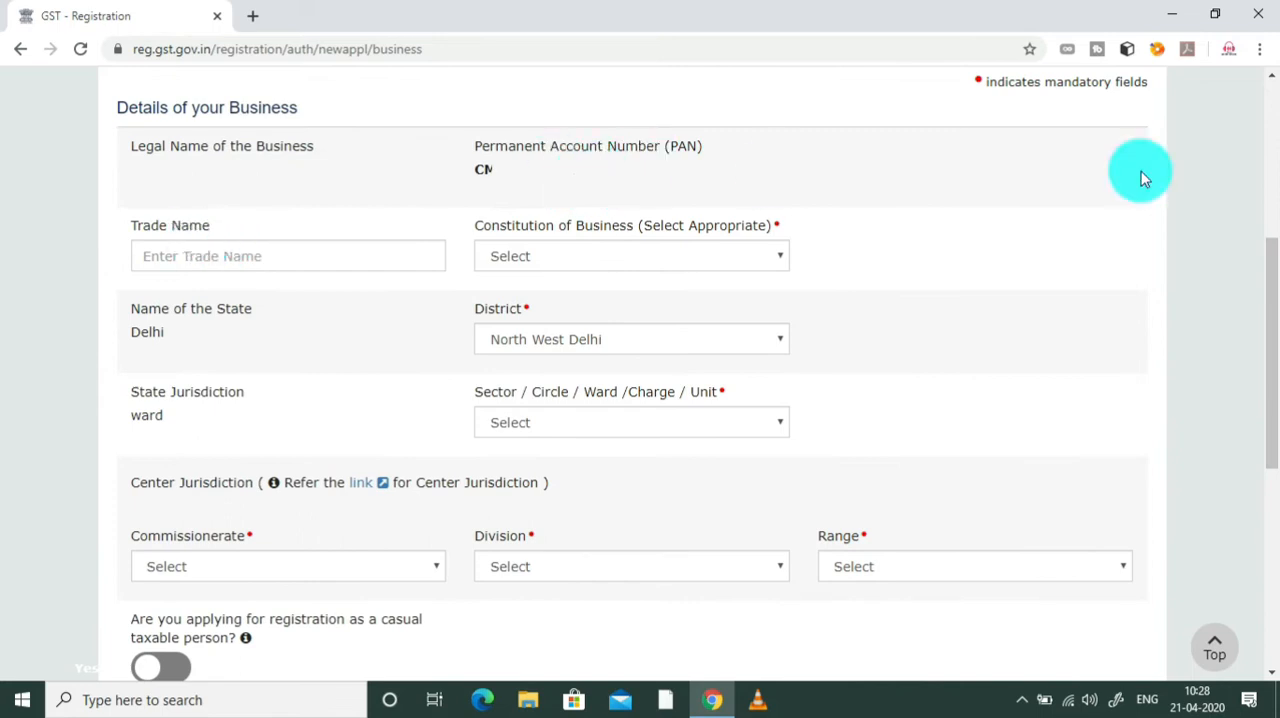
{"action": "left_click_drag", "start_coordinate": [1268, 271], "coordinate": [1276, 340]}
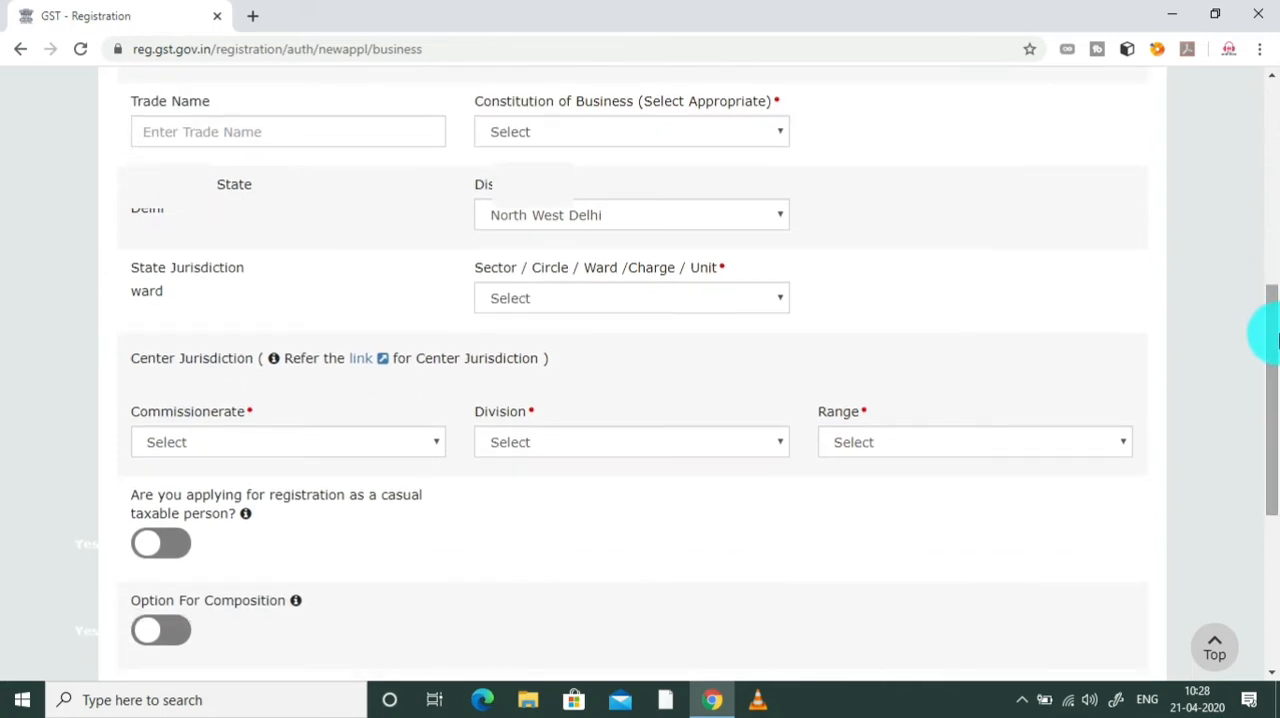
{"action": "left_click", "coordinate": [260, 143]}
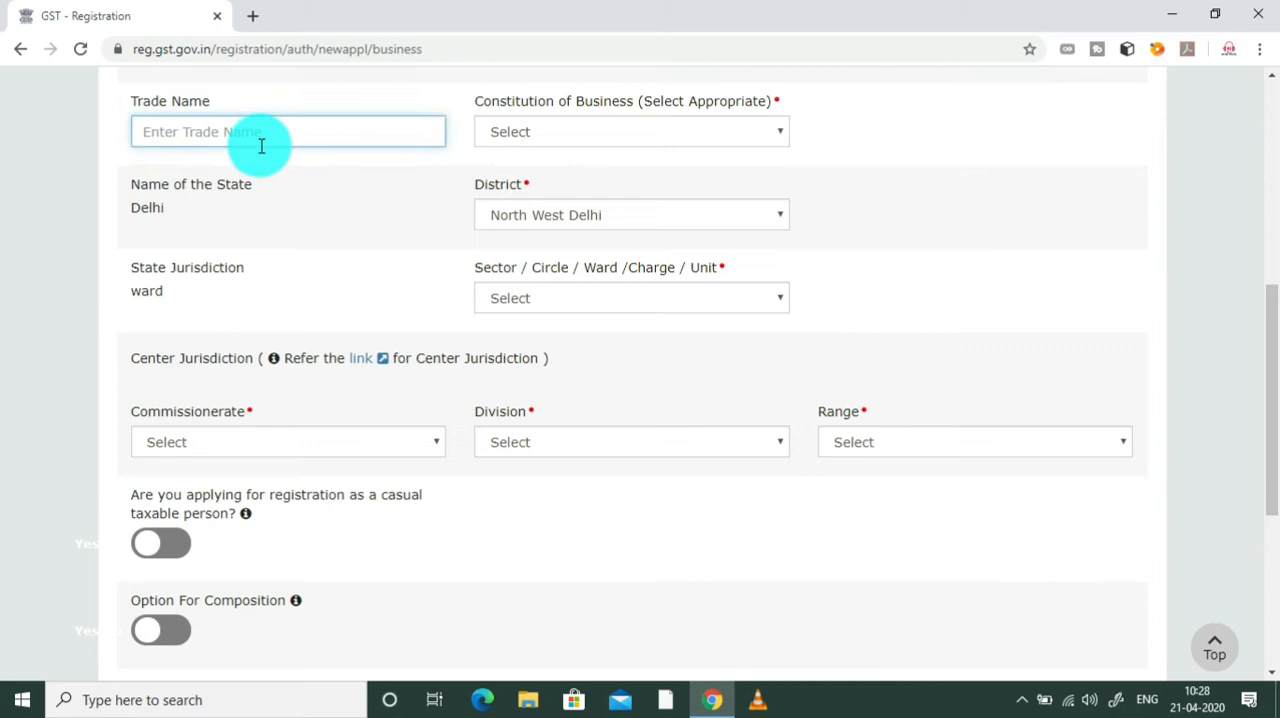
{"action": "left_click", "coordinate": [548, 150]}
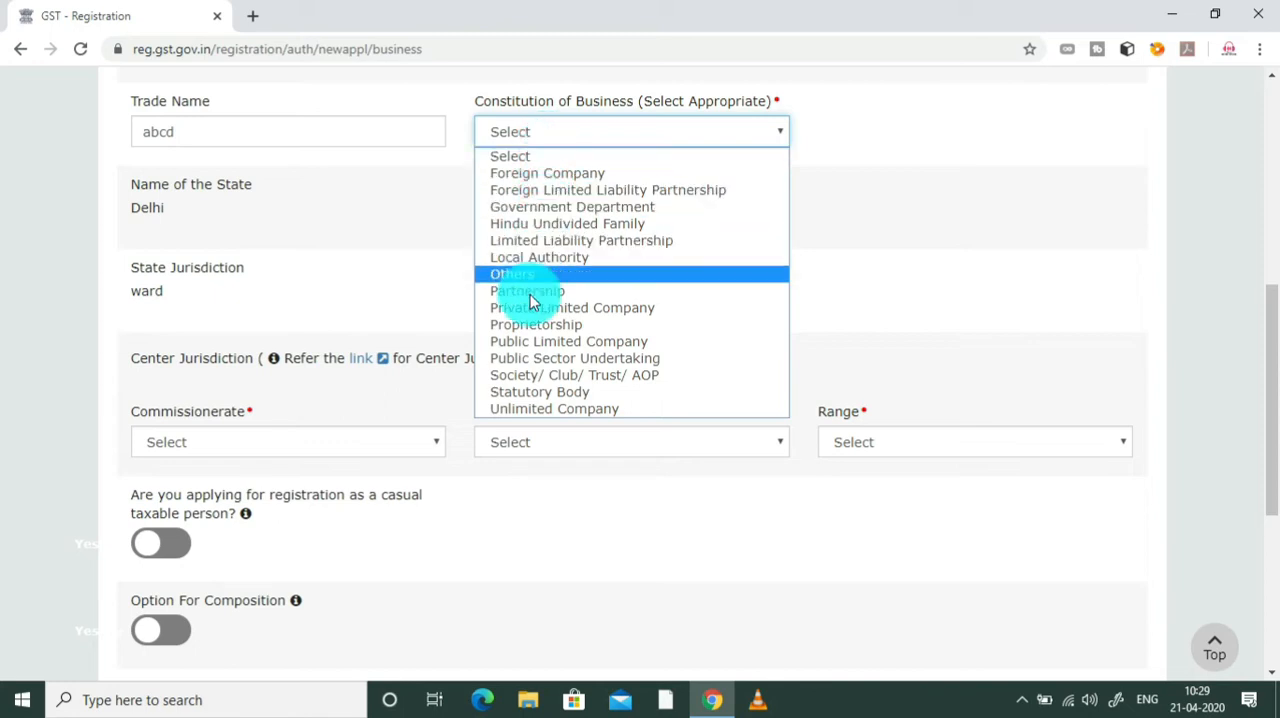
{"action": "left_click", "coordinate": [530, 333]}
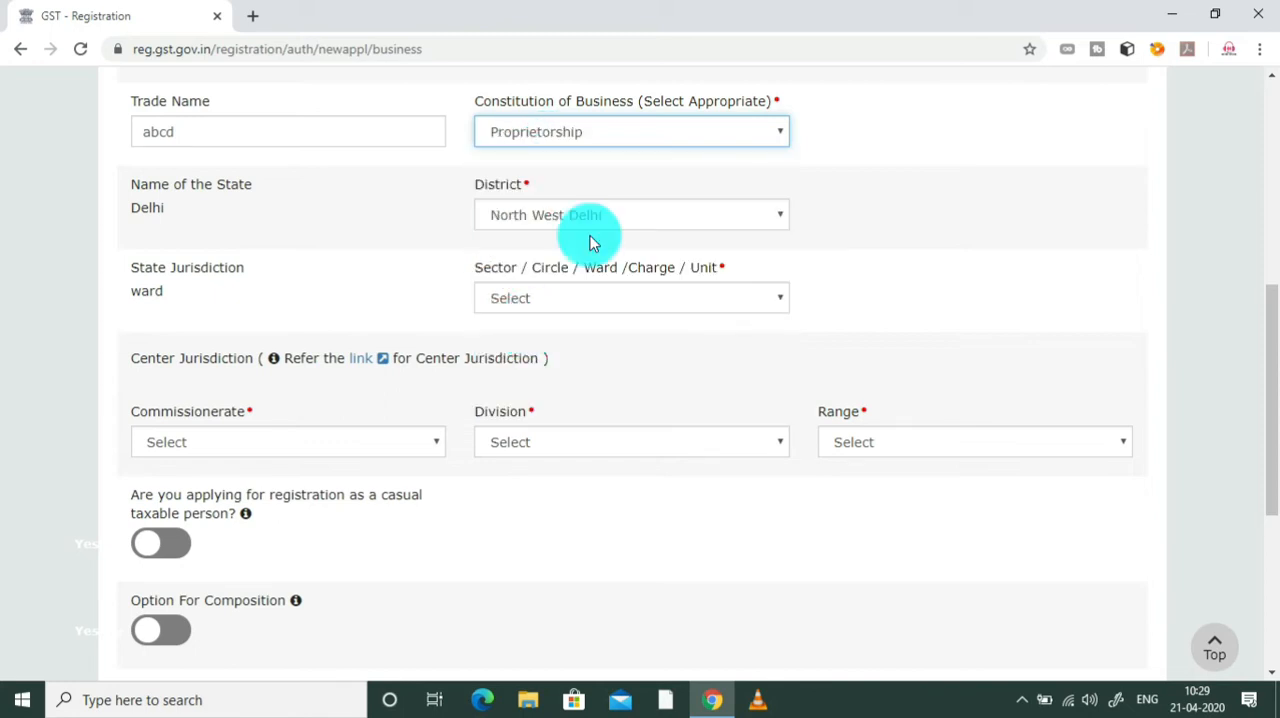
Step: Try Partnership as the constitution of business, and set it back to Proprietorship
{"action": "left_click", "coordinate": [756, 145]}
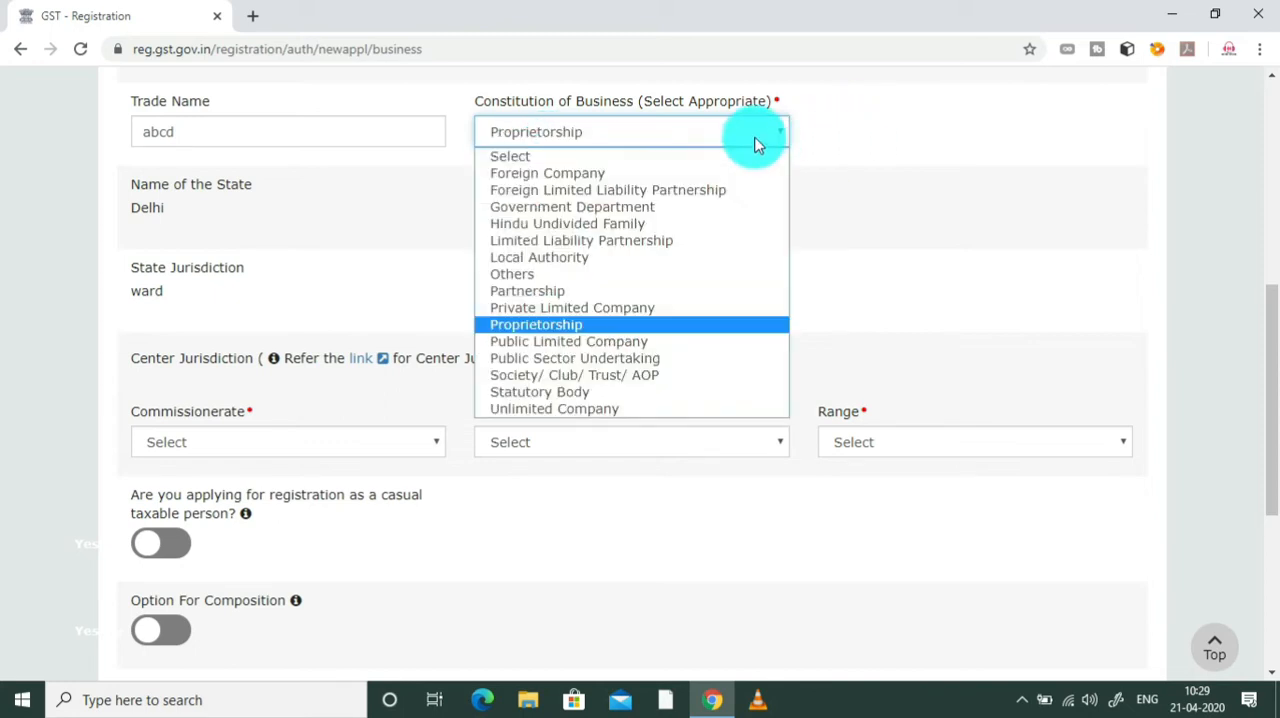
{"action": "left_click", "coordinate": [583, 298]}
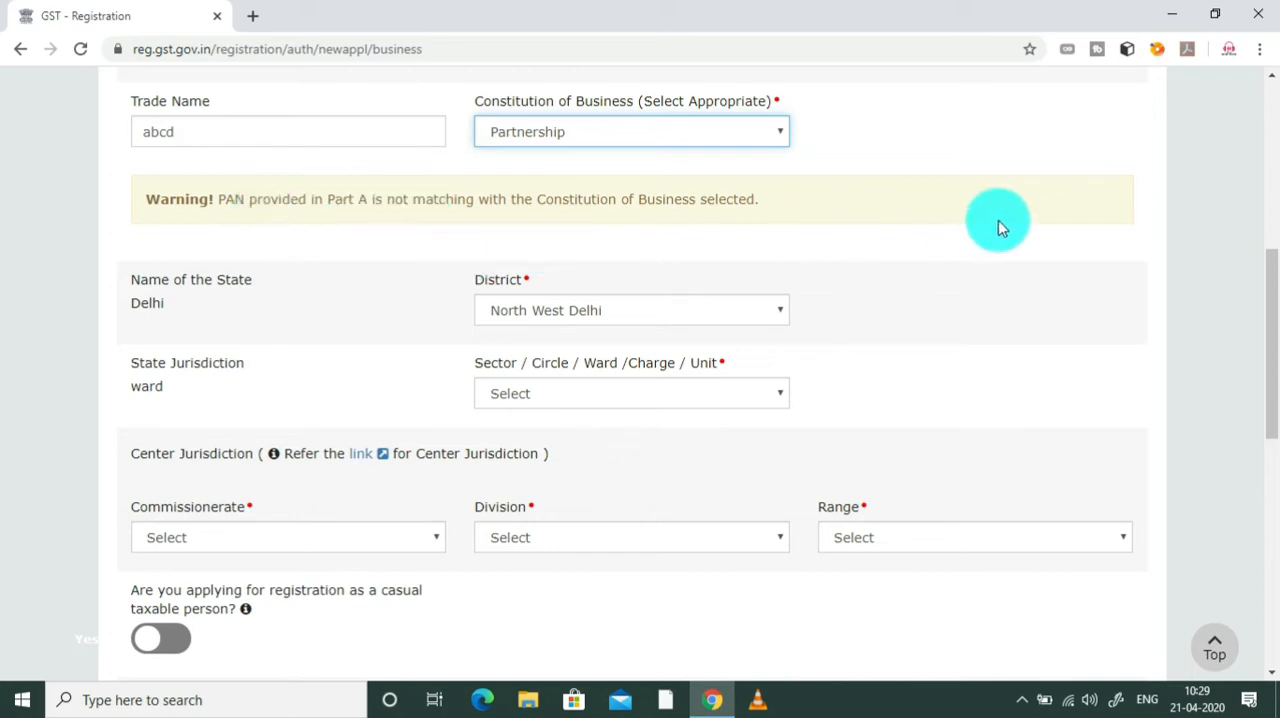
{"action": "left_click", "coordinate": [741, 142]}
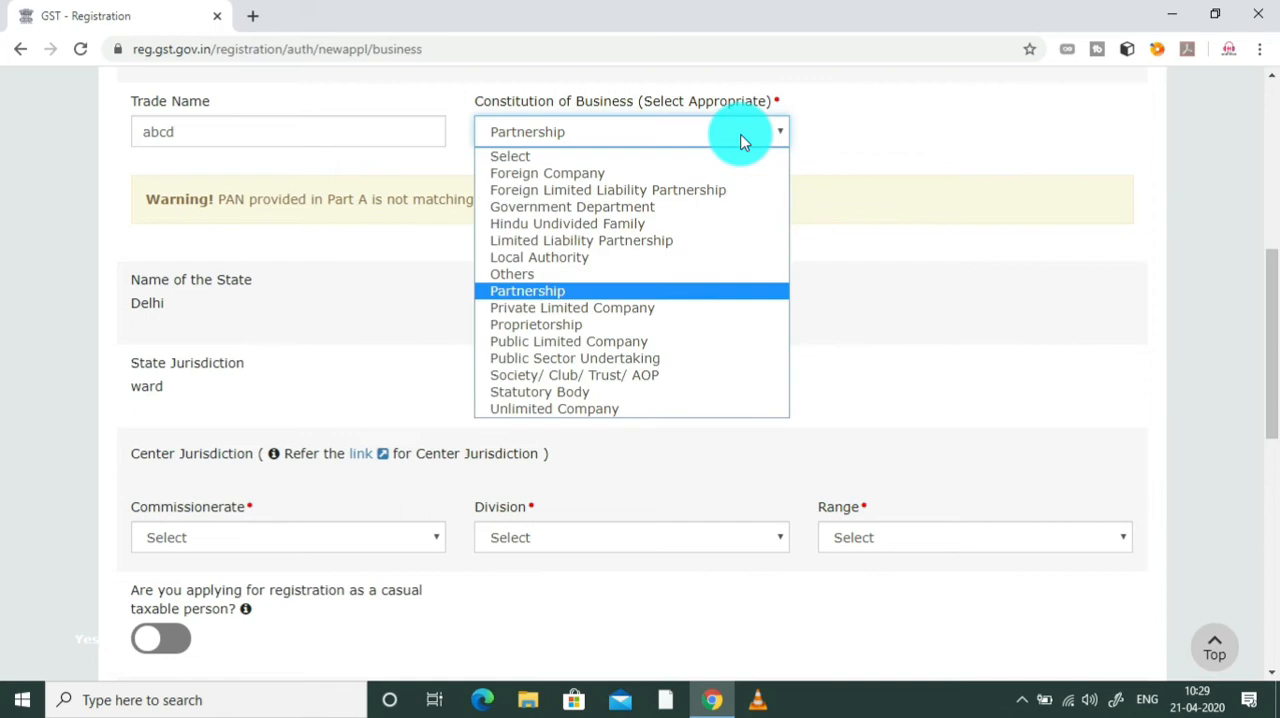
{"action": "left_click", "coordinate": [571, 328]}
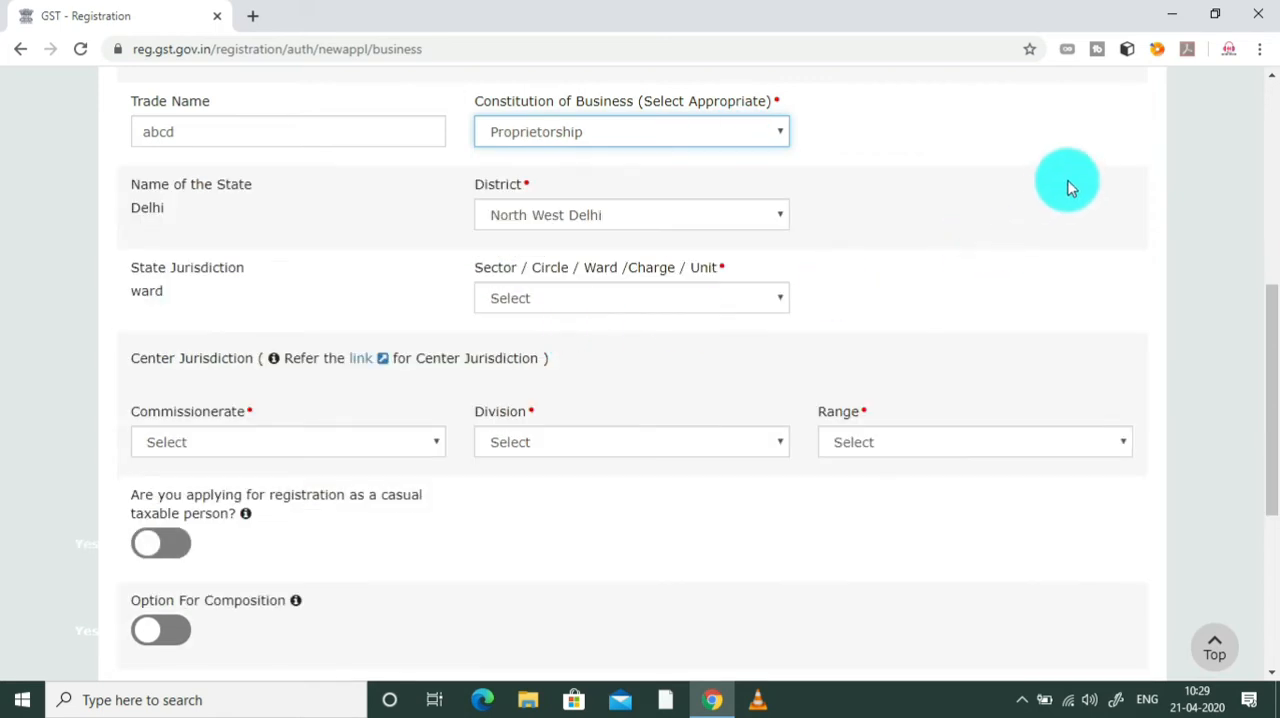
{"action": "left_click", "coordinate": [1049, 123]}
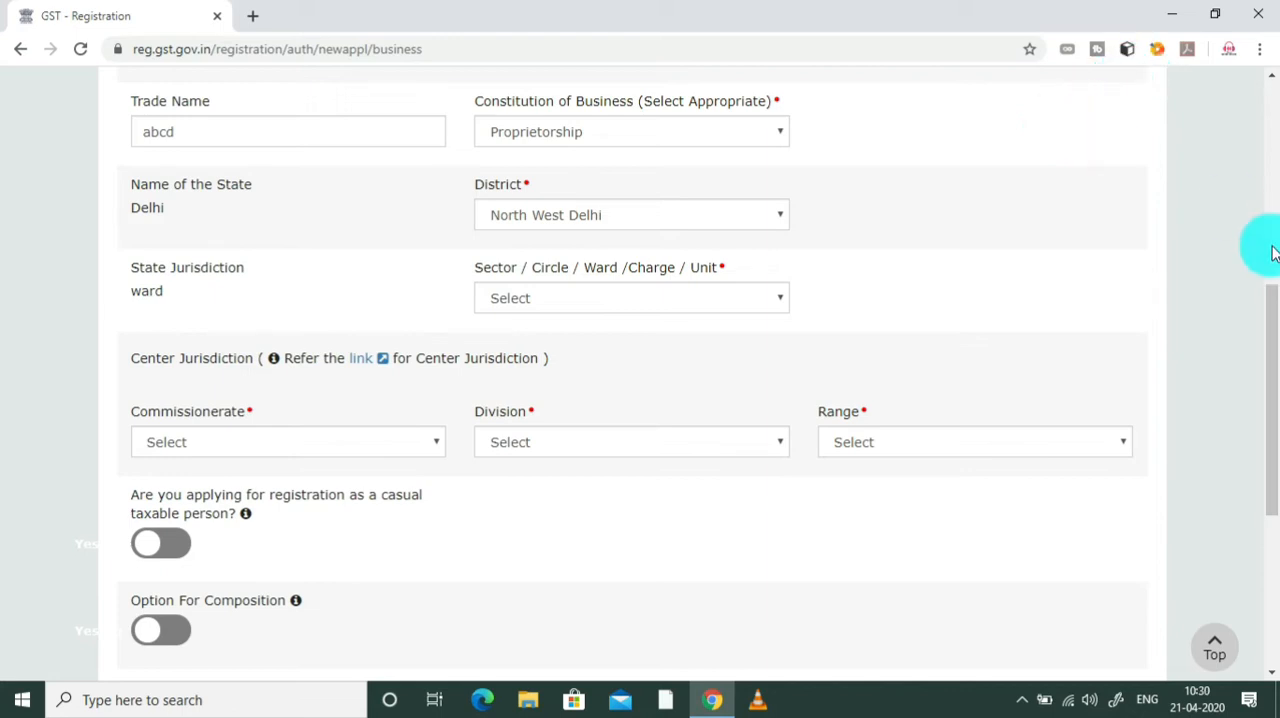
Step: Check the District choices without changing the selection, and open a new browser tab
{"action": "left_click_drag", "start_coordinate": [1268, 349], "coordinate": [1276, 412]}
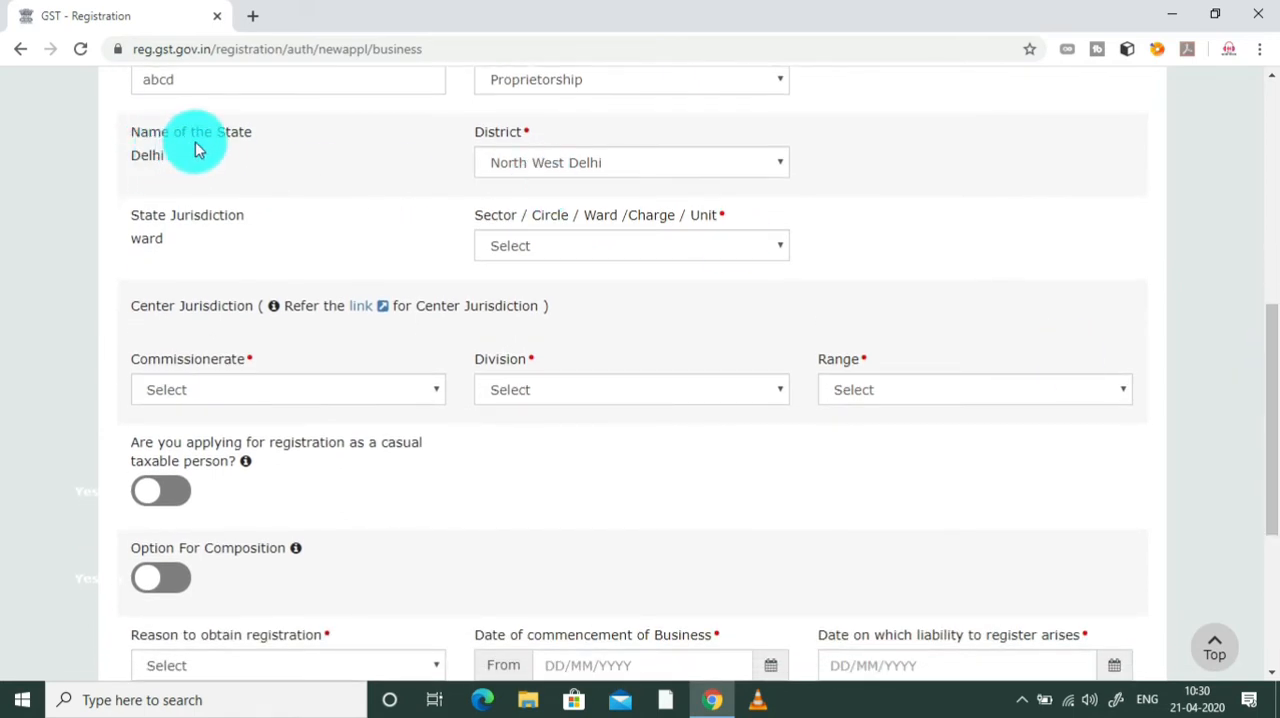
{"action": "left_click", "coordinate": [736, 174]}
{"action": "left_click", "coordinate": [736, 174]}
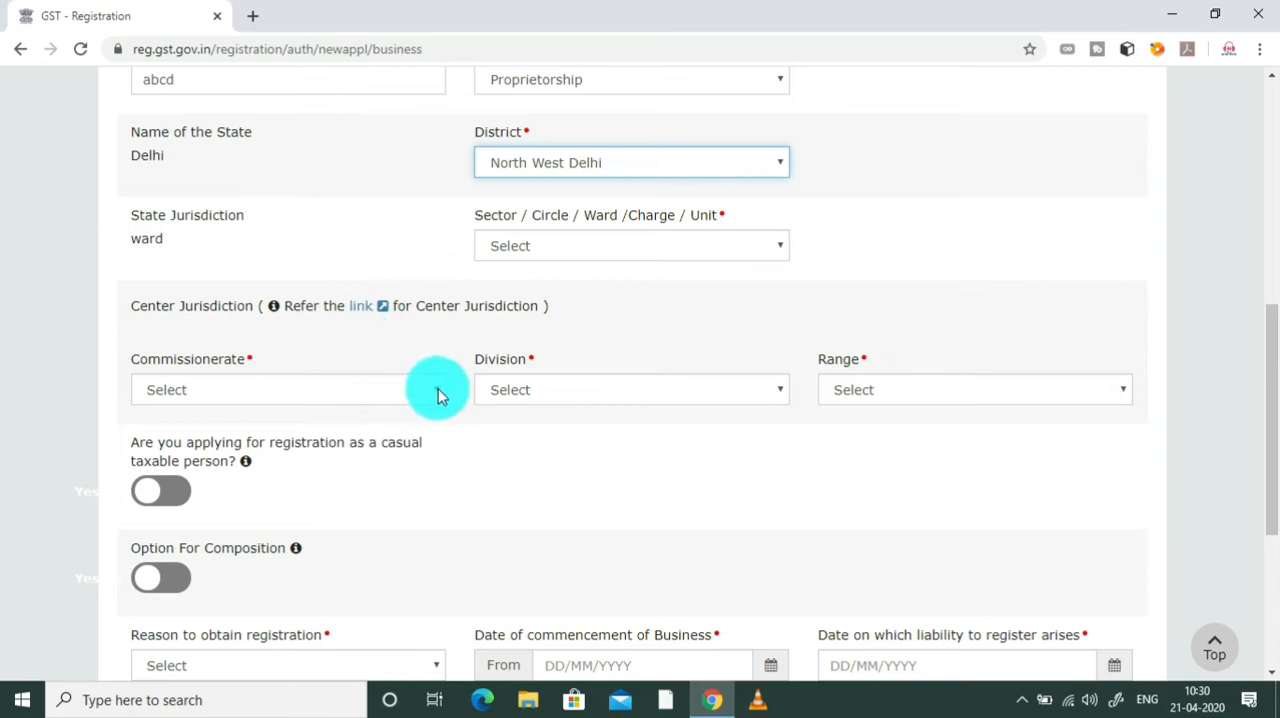
{"action": "left_click", "coordinate": [252, 16]}
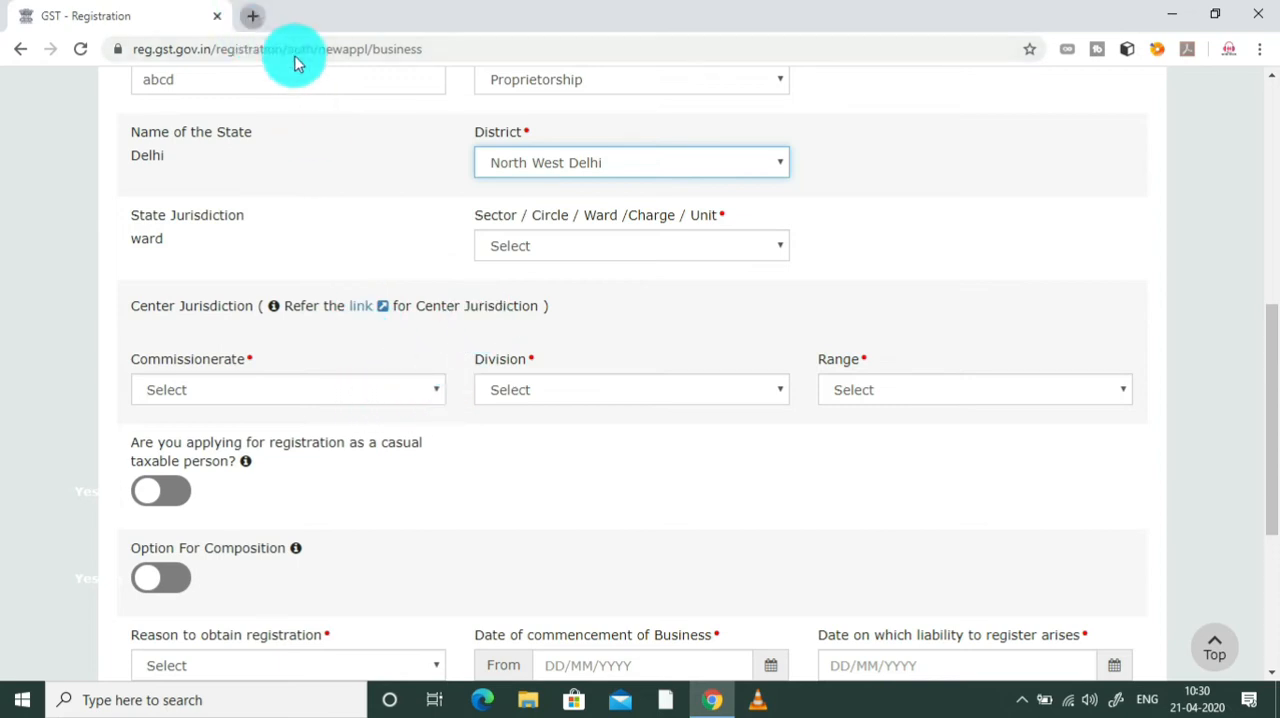
{"action": "type", "text": "kno"}
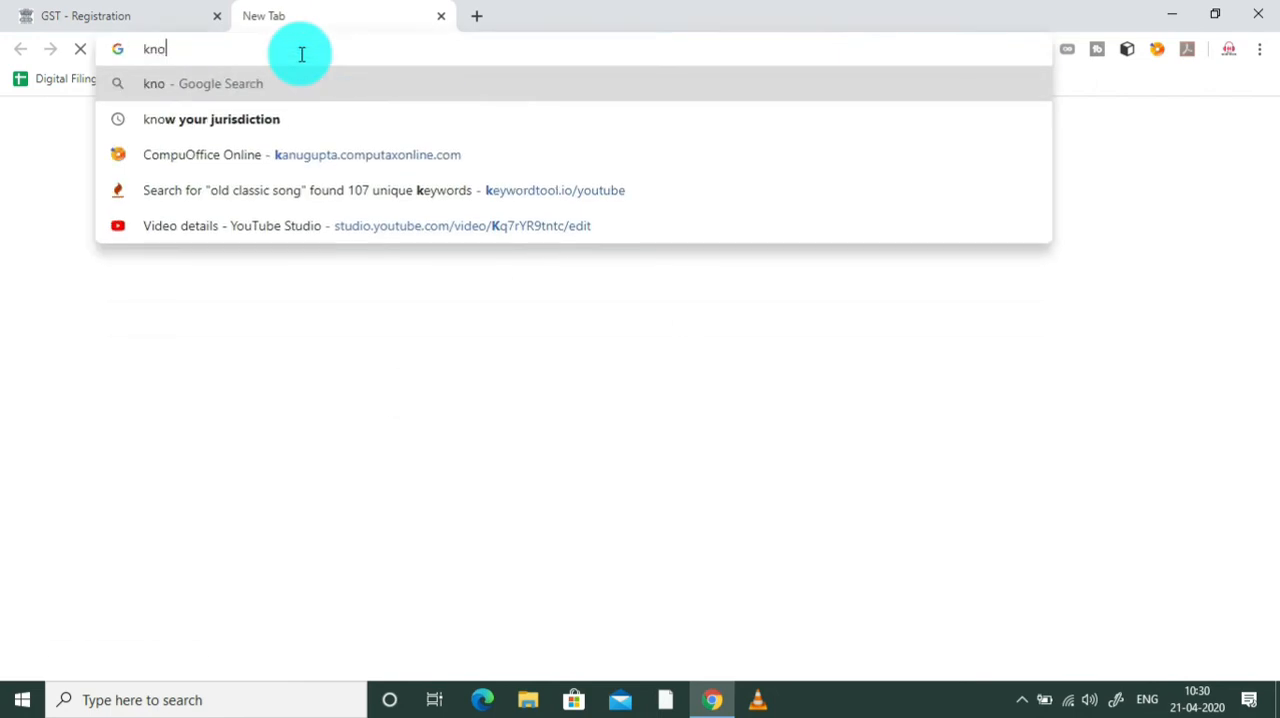
{"action": "type", "text": "w your"}
{"action": "key", "text": "BackSpace"}
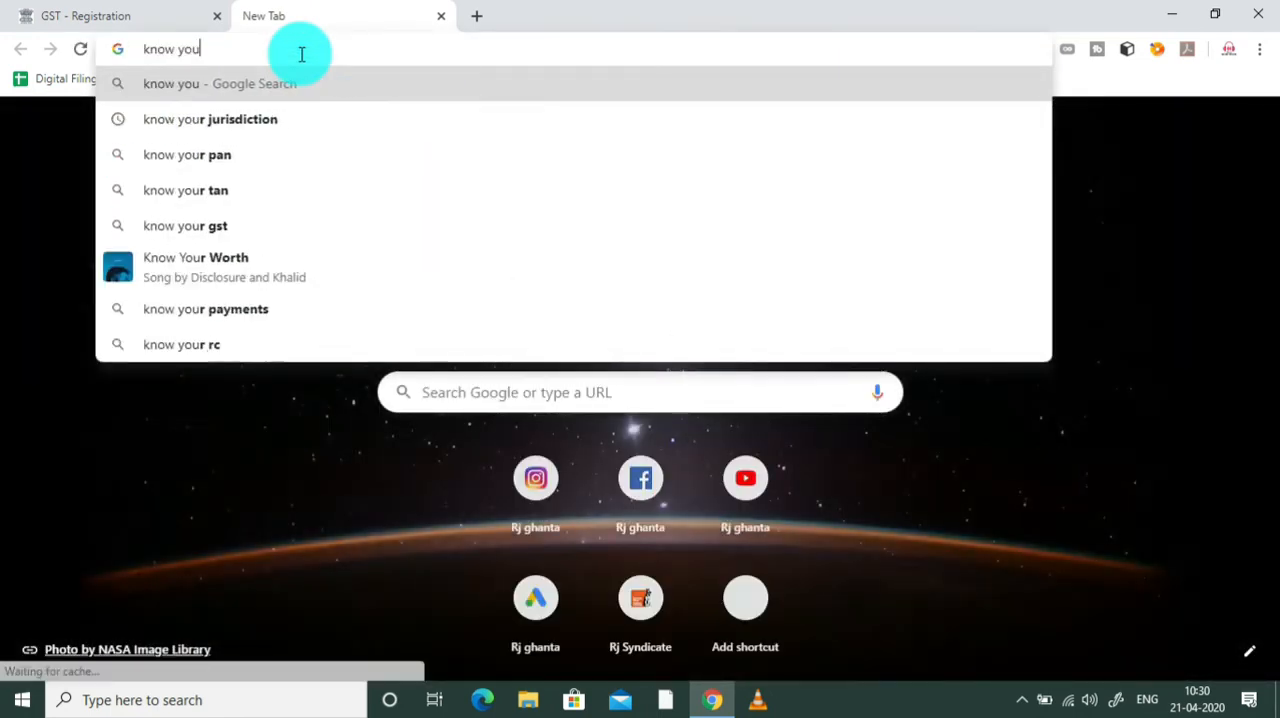
{"action": "left_click", "coordinate": [279, 150]}
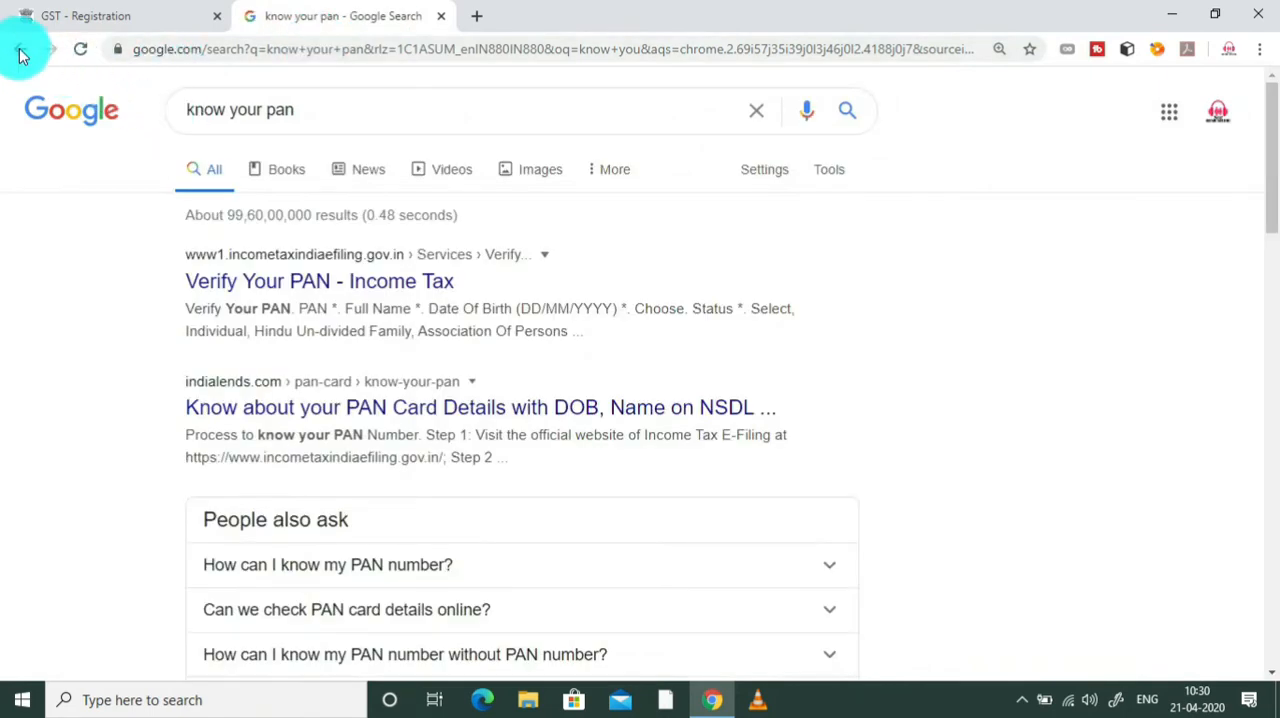
{"action": "left_click", "coordinate": [20, 49]}
Step: Search the web for "know your jurisdiction" and open the cbic-gst.gov.in Know Your Jurisdiction page
{"action": "left_click", "coordinate": [291, 49]}
{"action": "type", "text": "know you"}
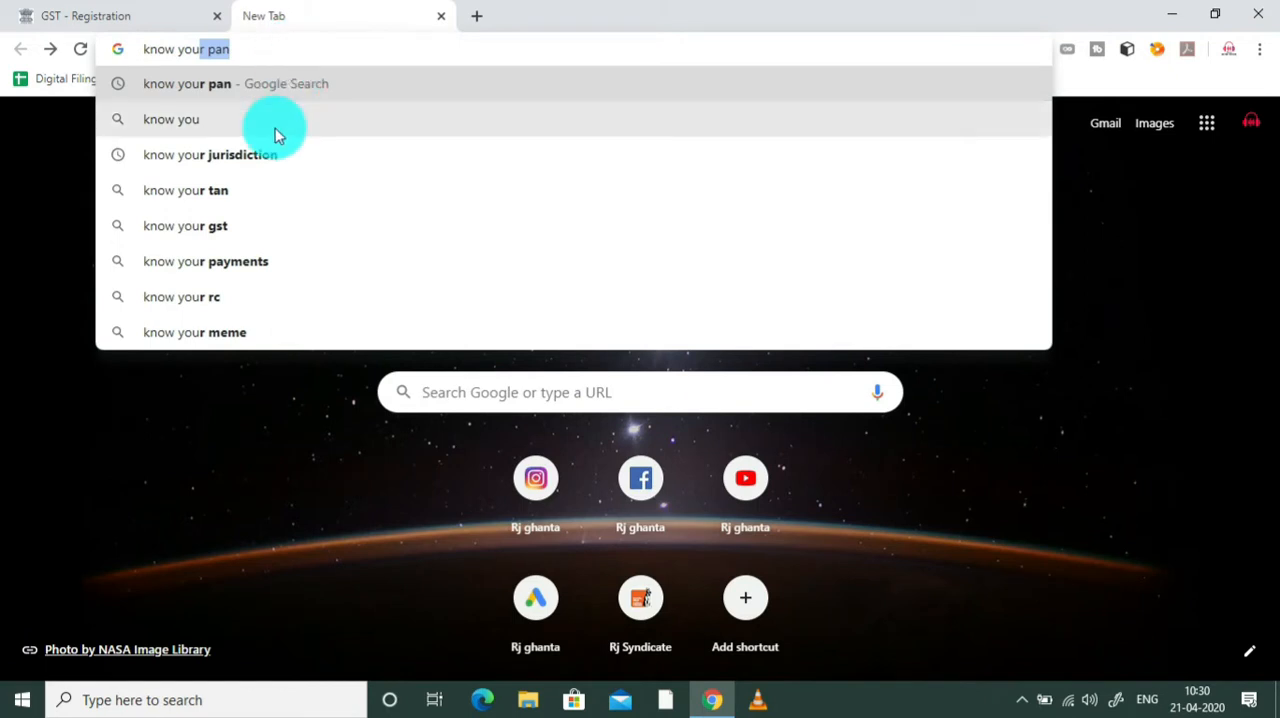
{"action": "left_click", "coordinate": [274, 156]}
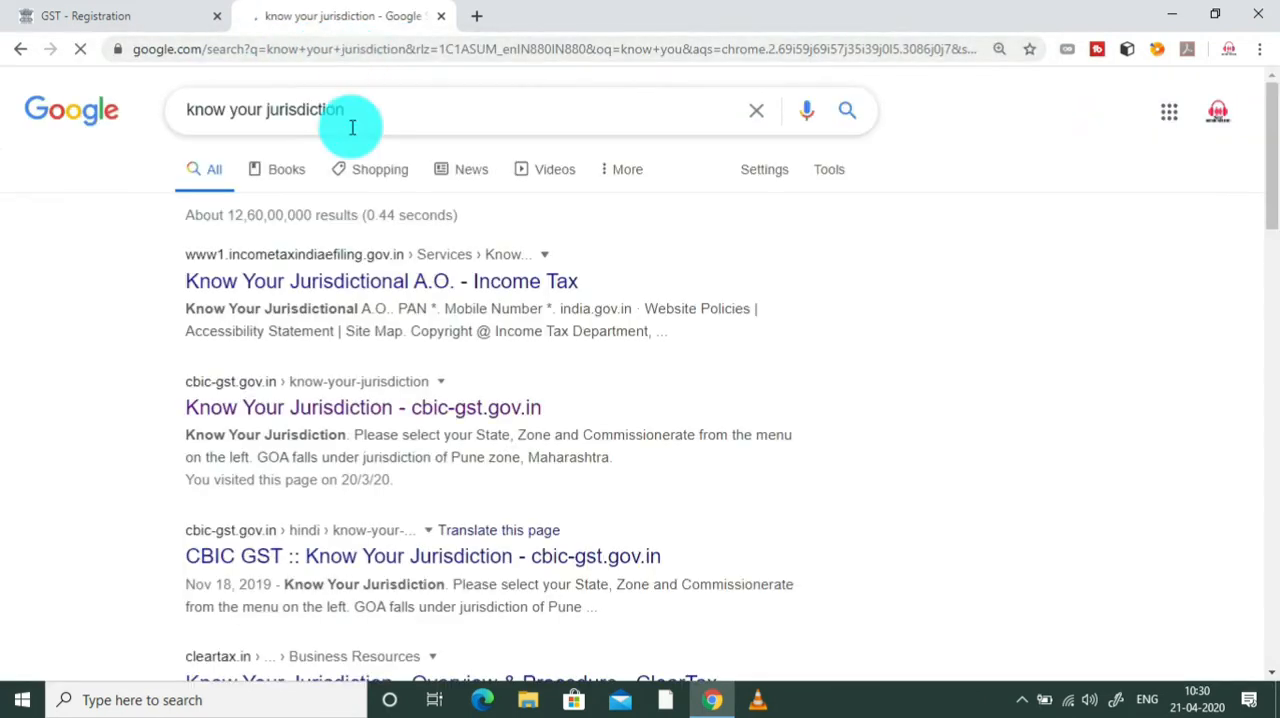
{"action": "left_click", "coordinate": [276, 420]}
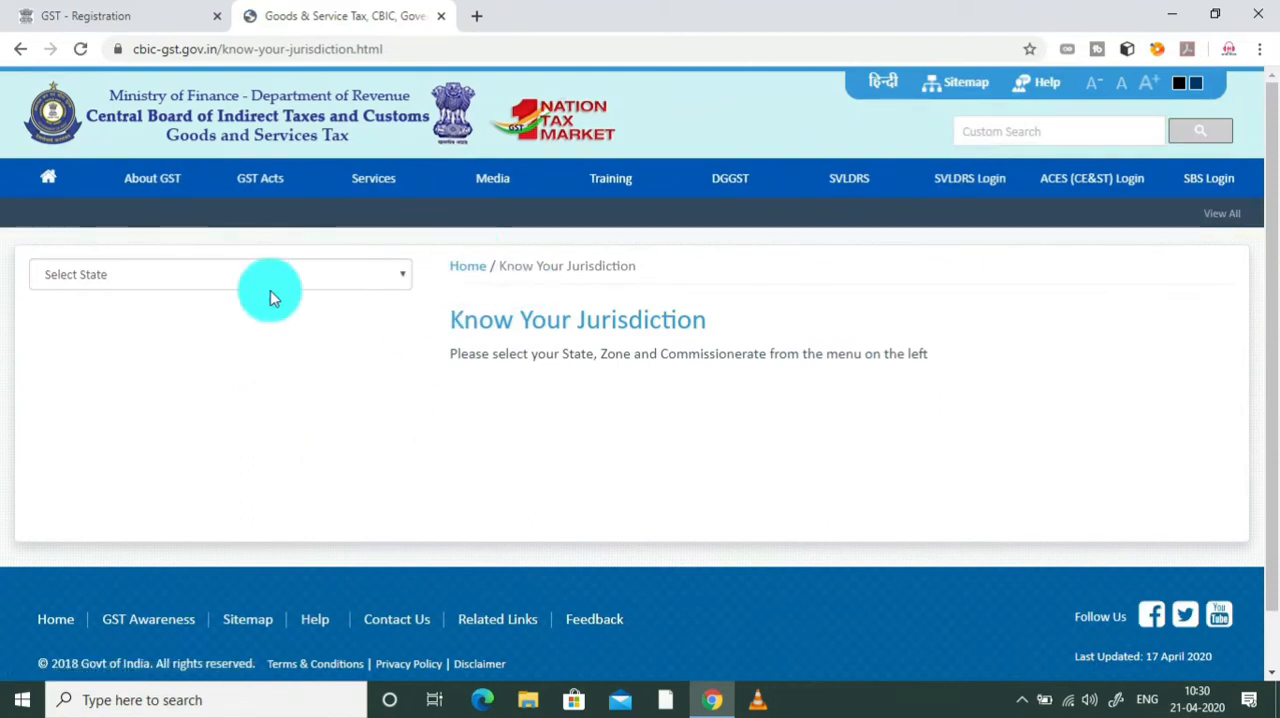
Step: Select Delhi as the state, and expand the Delhi North commissionerate and its Badli division
{"action": "left_click", "coordinate": [387, 280]}
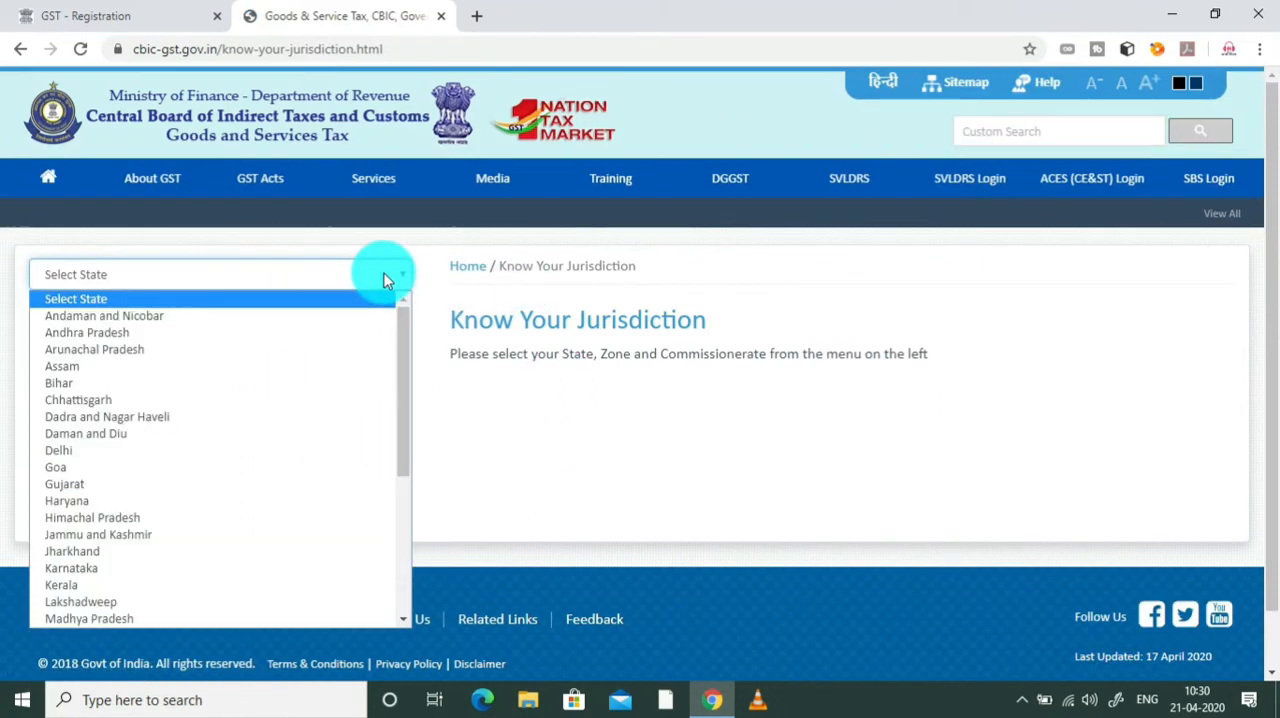
{"action": "left_click", "coordinate": [236, 458]}
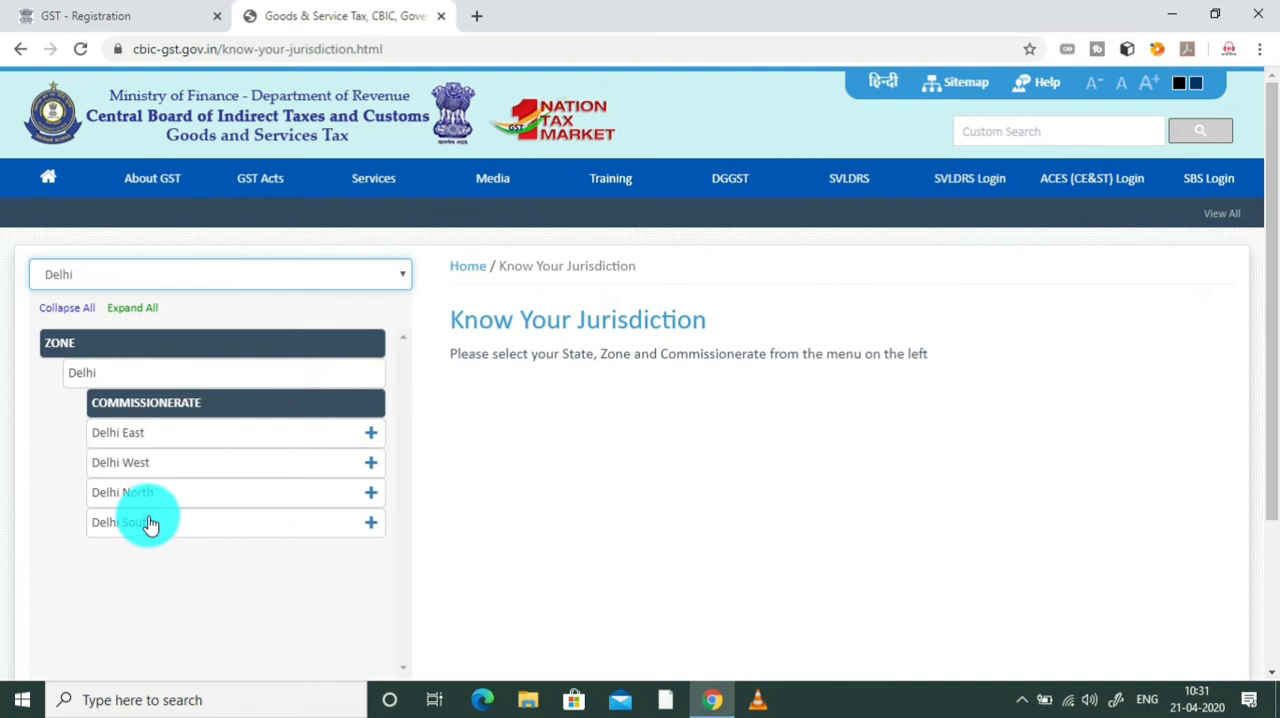
{"action": "left_click", "coordinate": [371, 495]}
{"action": "left_click_drag", "start_coordinate": [1270, 234], "coordinate": [1278, 335]}
{"action": "left_click_drag", "start_coordinate": [404, 307], "coordinate": [405, 406]}
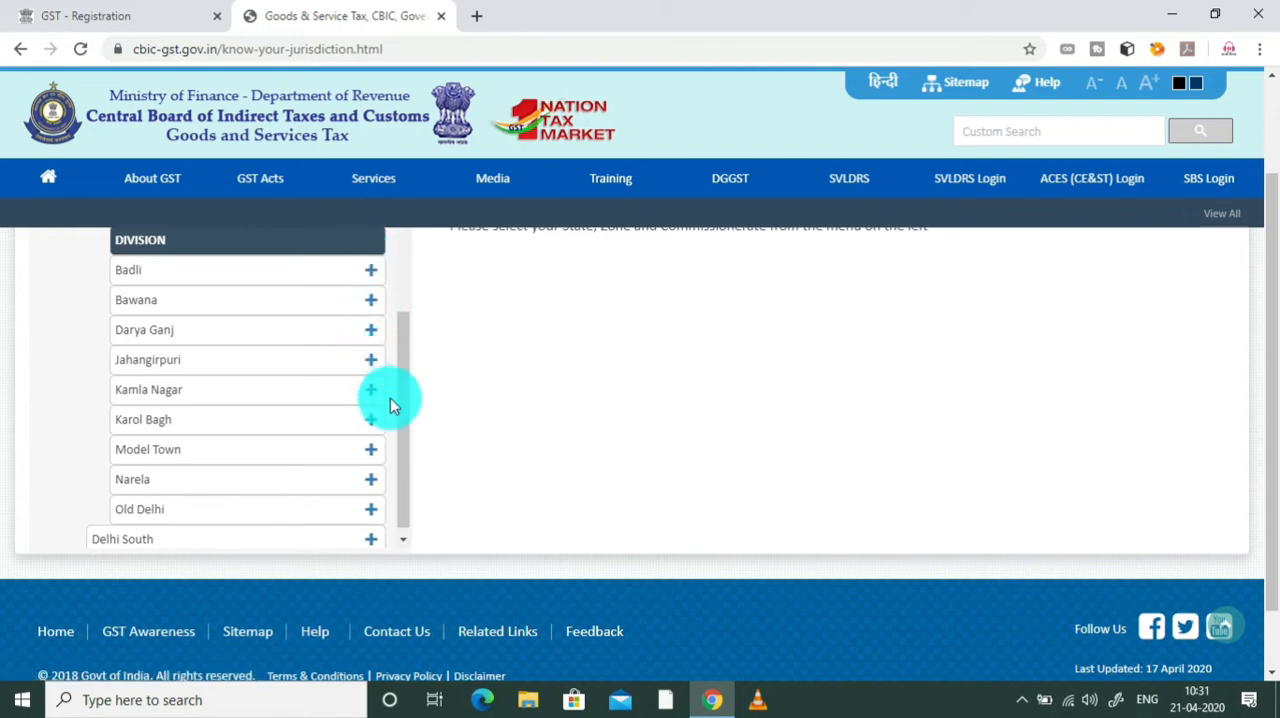
{"action": "left_click", "coordinate": [371, 272]}
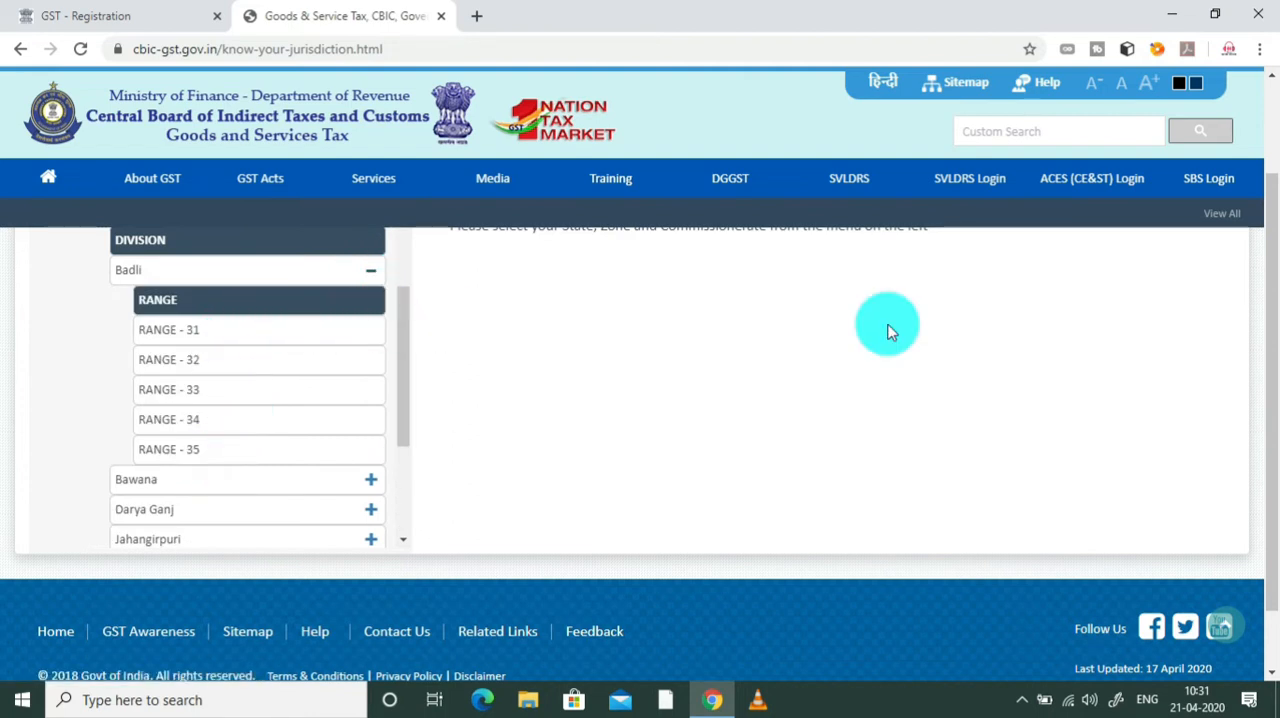
Step: Examine the jurisdiction areas of Range 31 to Range 35 under Badli and the remaining Delhi North divisions
{"action": "mouse_move", "coordinate": [1272, 323]}
{"action": "left_mouse_down"}
{"action": "mouse_move", "coordinate": [1272, 216]}
{"action": "mouse_move", "coordinate": [1272, 305]}
{"action": "left_mouse_up"}
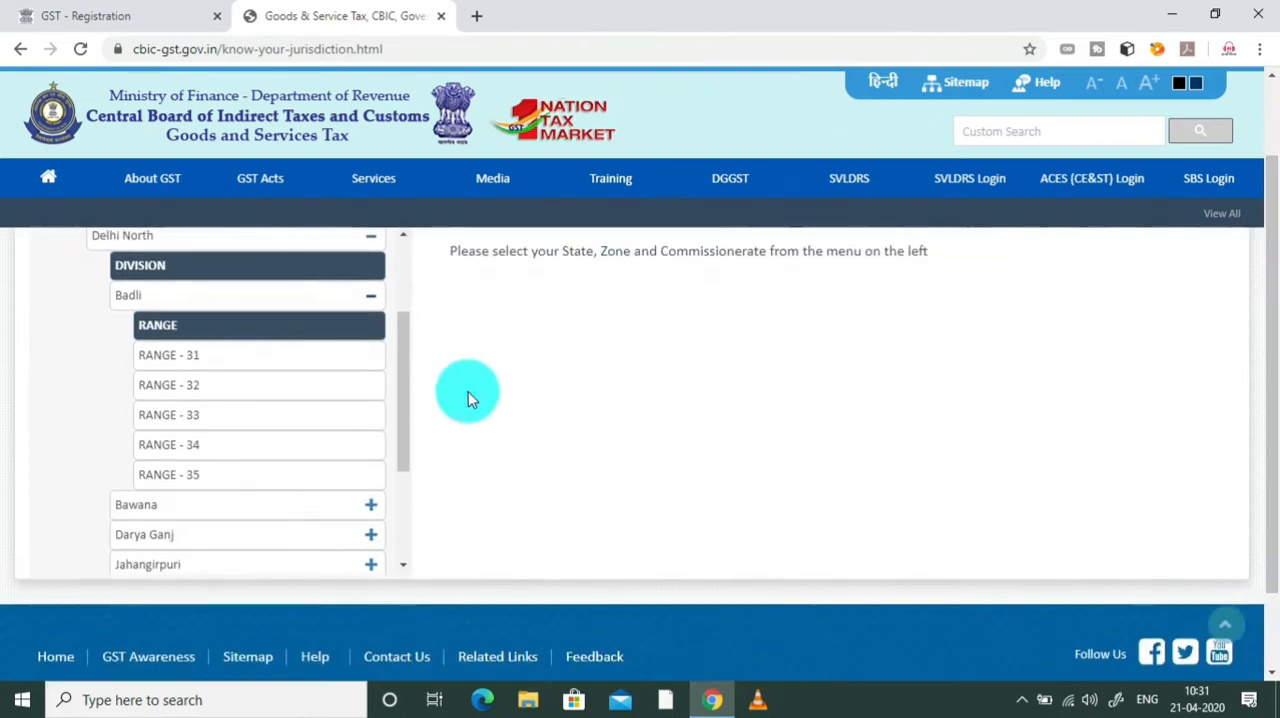
{"action": "left_click", "coordinate": [245, 362]}
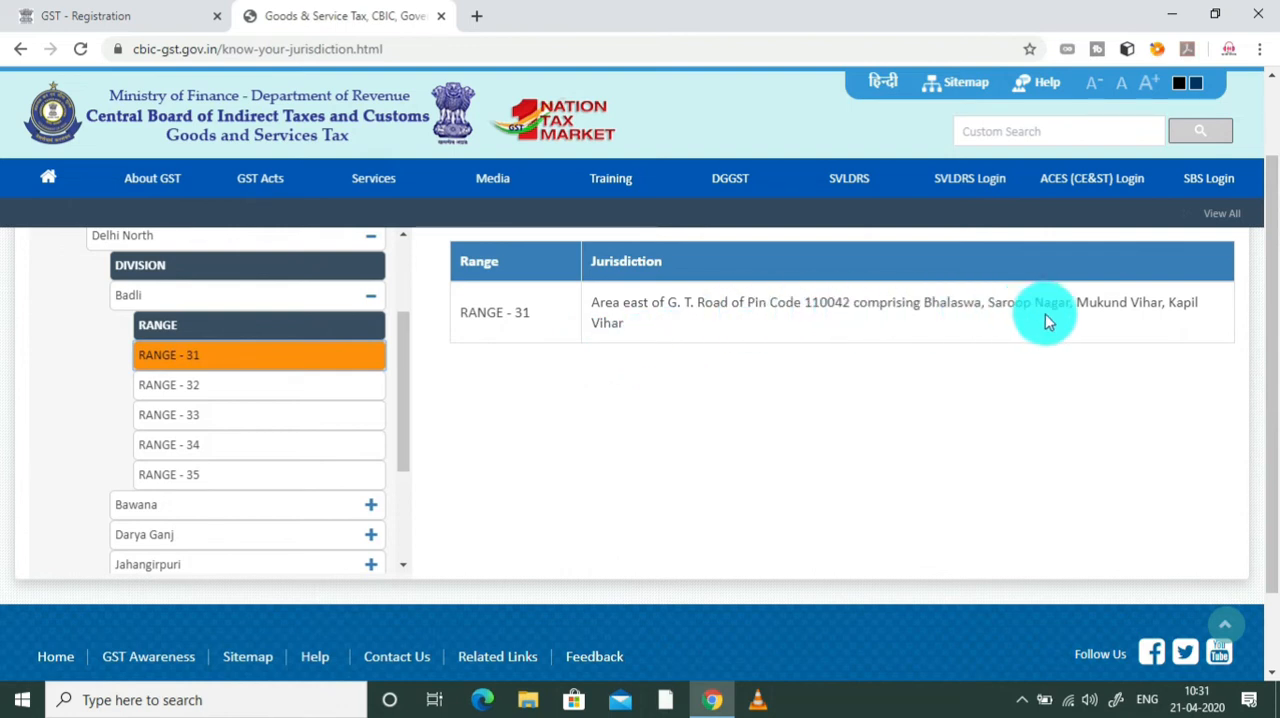
{"action": "left_click", "coordinate": [330, 396]}
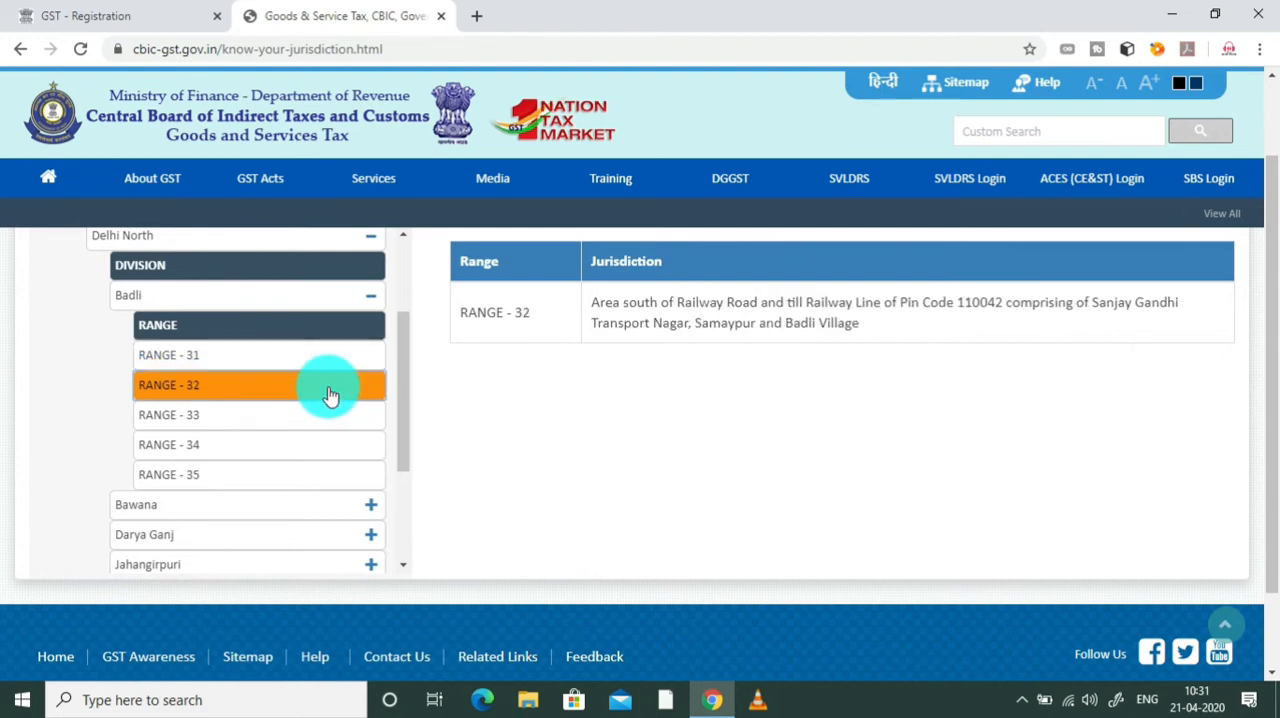
{"action": "left_click", "coordinate": [321, 412]}
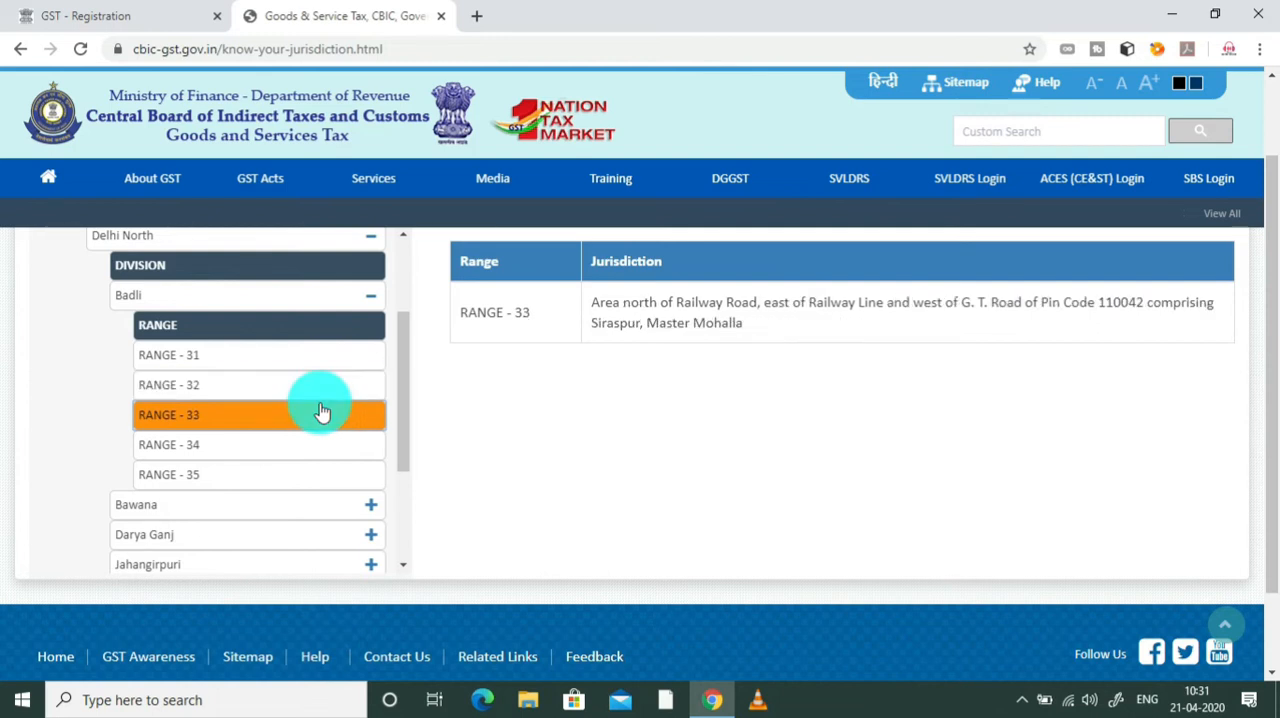
{"action": "left_click", "coordinate": [305, 450]}
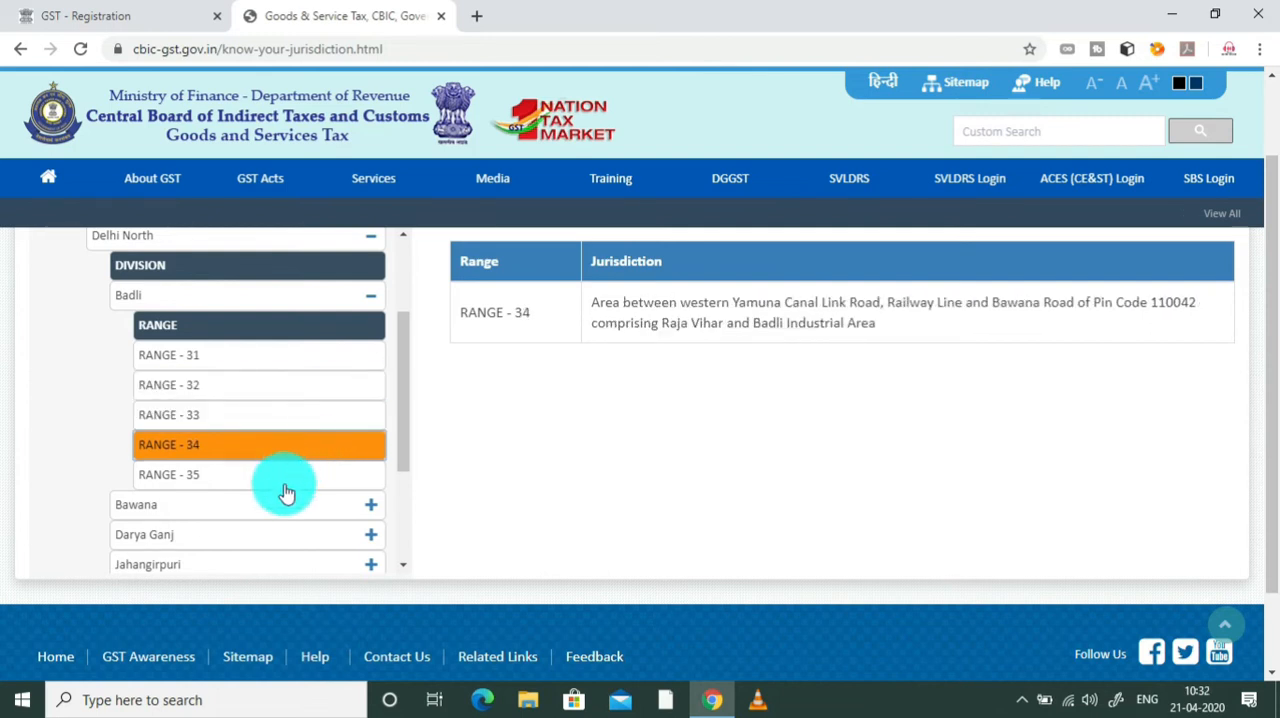
{"action": "left_click", "coordinate": [292, 476]}
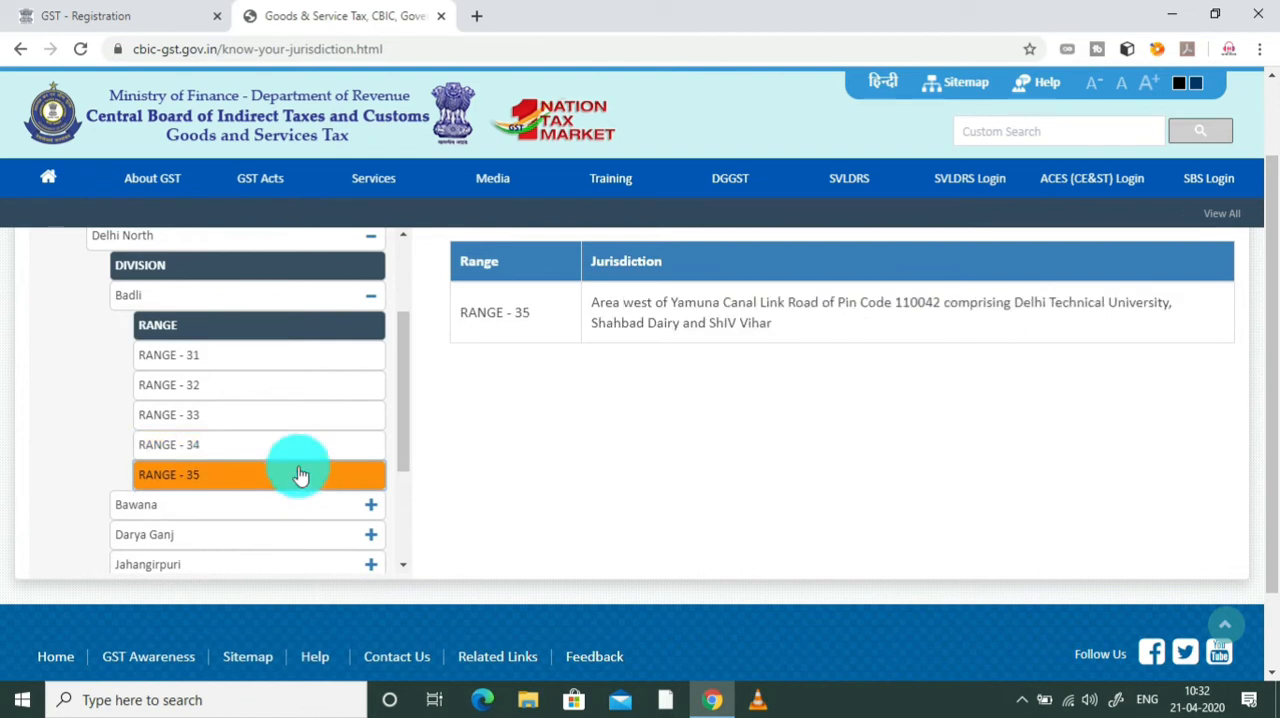
{"action": "left_click_drag", "start_coordinate": [409, 321], "coordinate": [392, 375]}
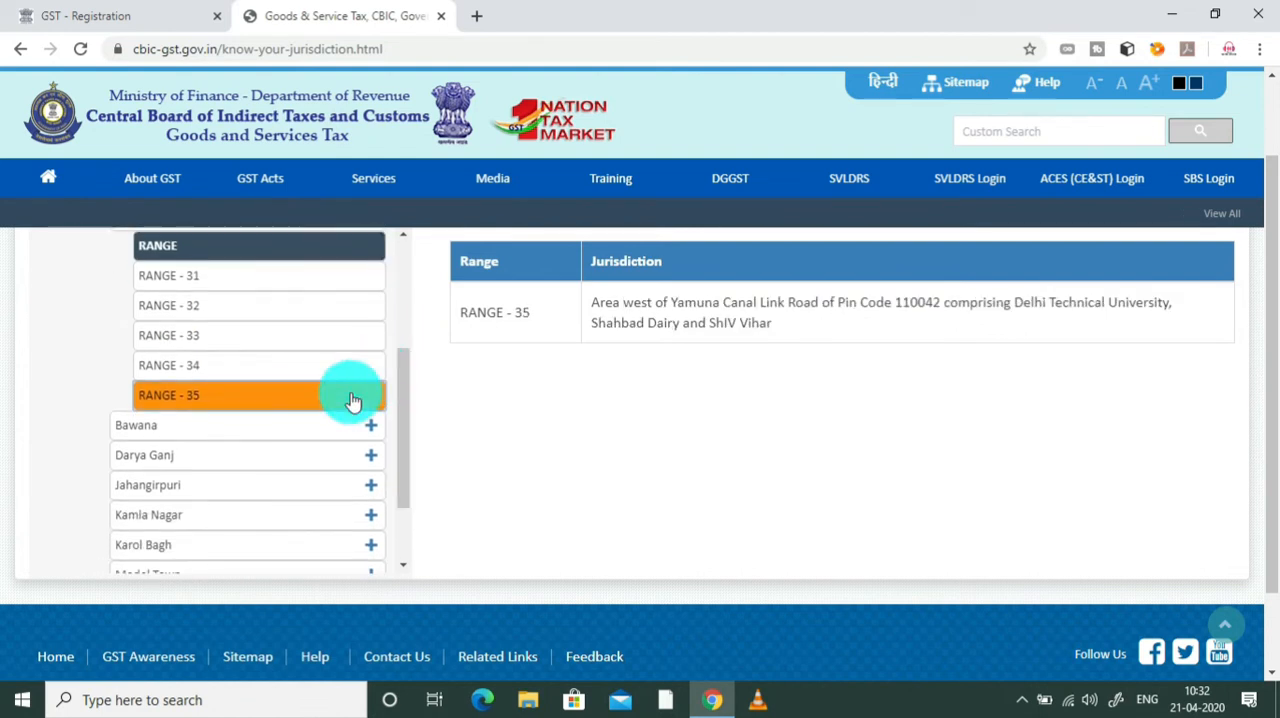
{"action": "left_click_drag", "start_coordinate": [409, 428], "coordinate": [394, 467]}
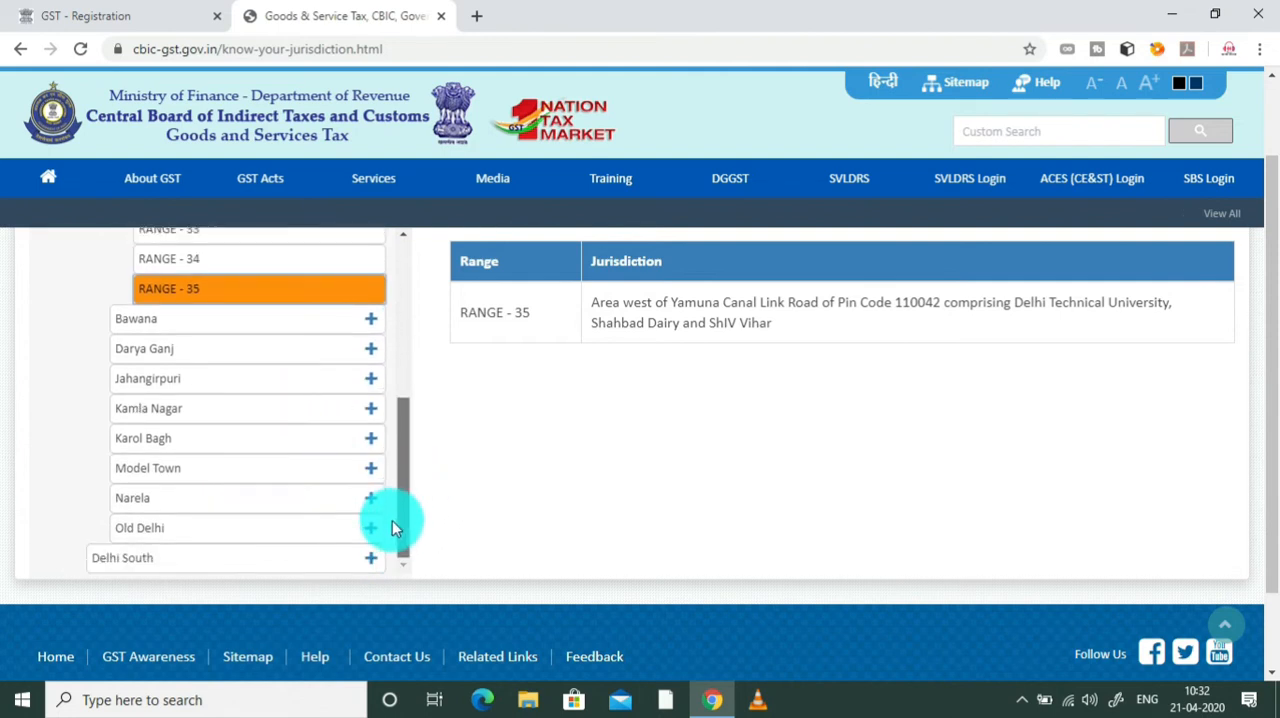
Step: Expand the Delhi West, Delhi South and Delhi East commissionerates and look through their divisions
{"action": "scroll", "coordinate": [384, 440], "scroll_direction": "up", "scroll_amount": 2}
{"action": "scroll", "coordinate": [377, 336], "scroll_direction": "up", "scroll_amount": 3}
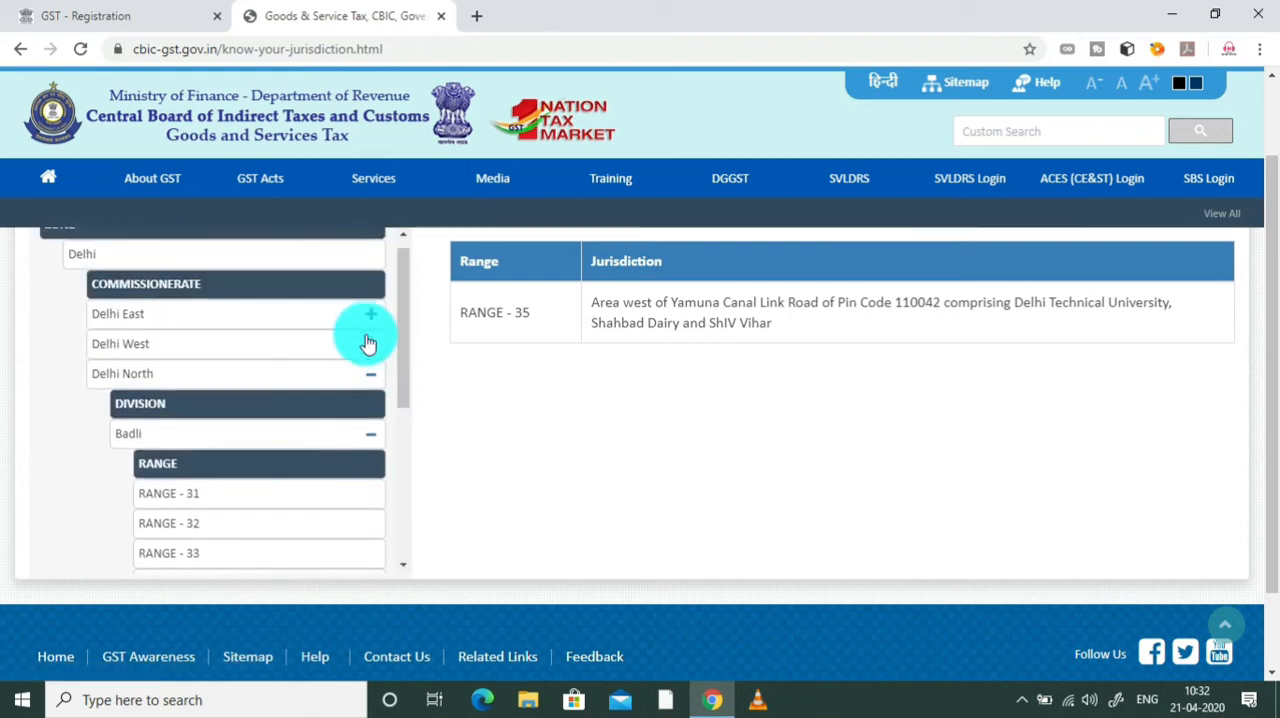
{"action": "left_click", "coordinate": [369, 343]}
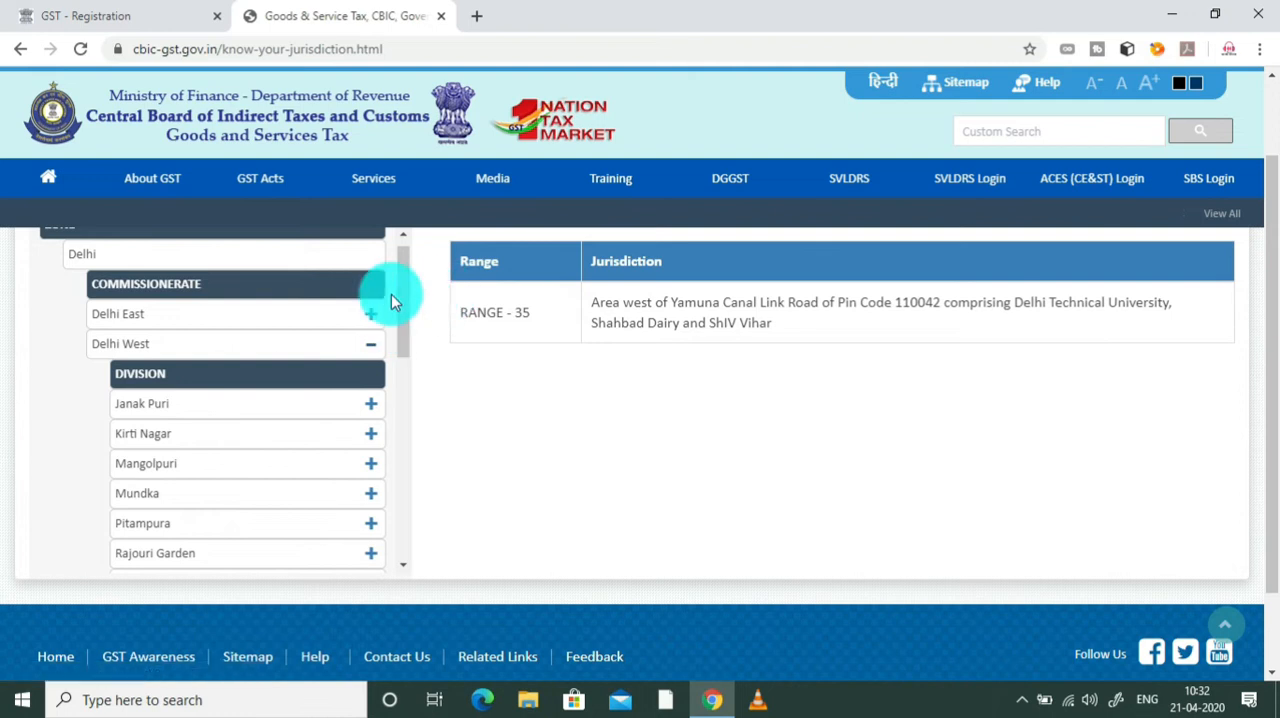
{"action": "left_click_drag", "start_coordinate": [405, 285], "coordinate": [391, 339]}
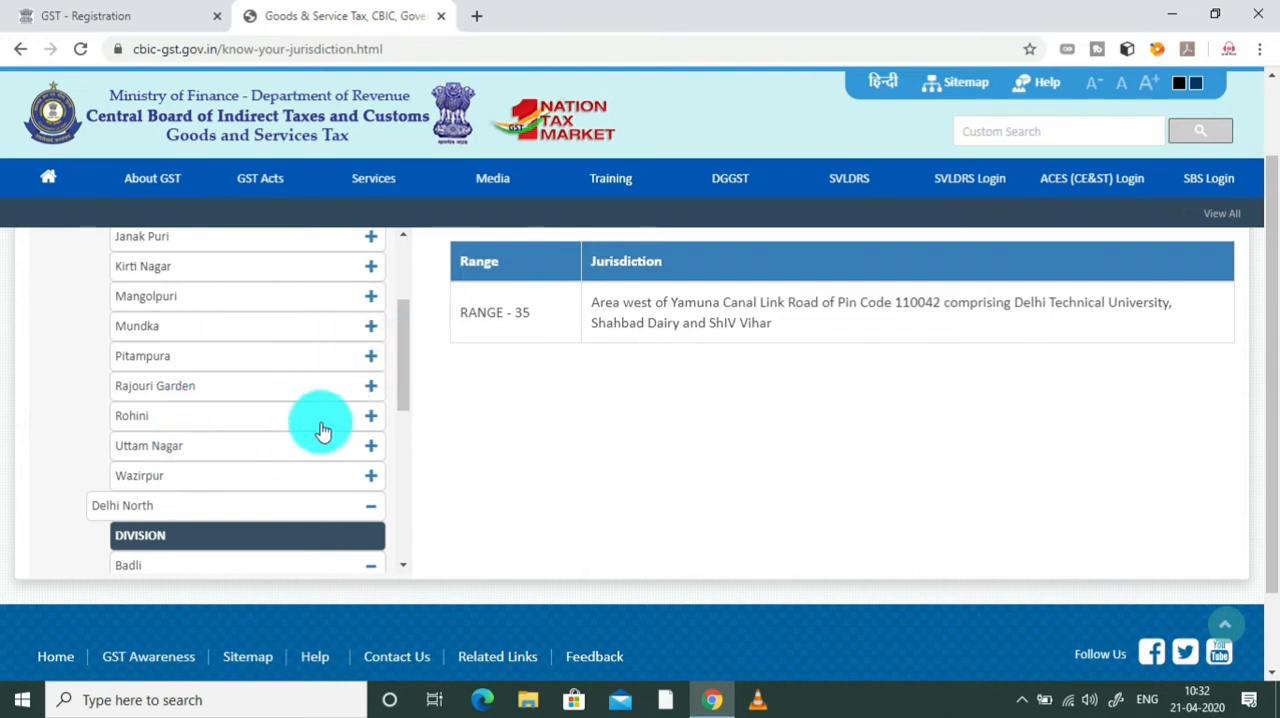
{"action": "left_click_drag", "start_coordinate": [396, 374], "coordinate": [392, 468]}
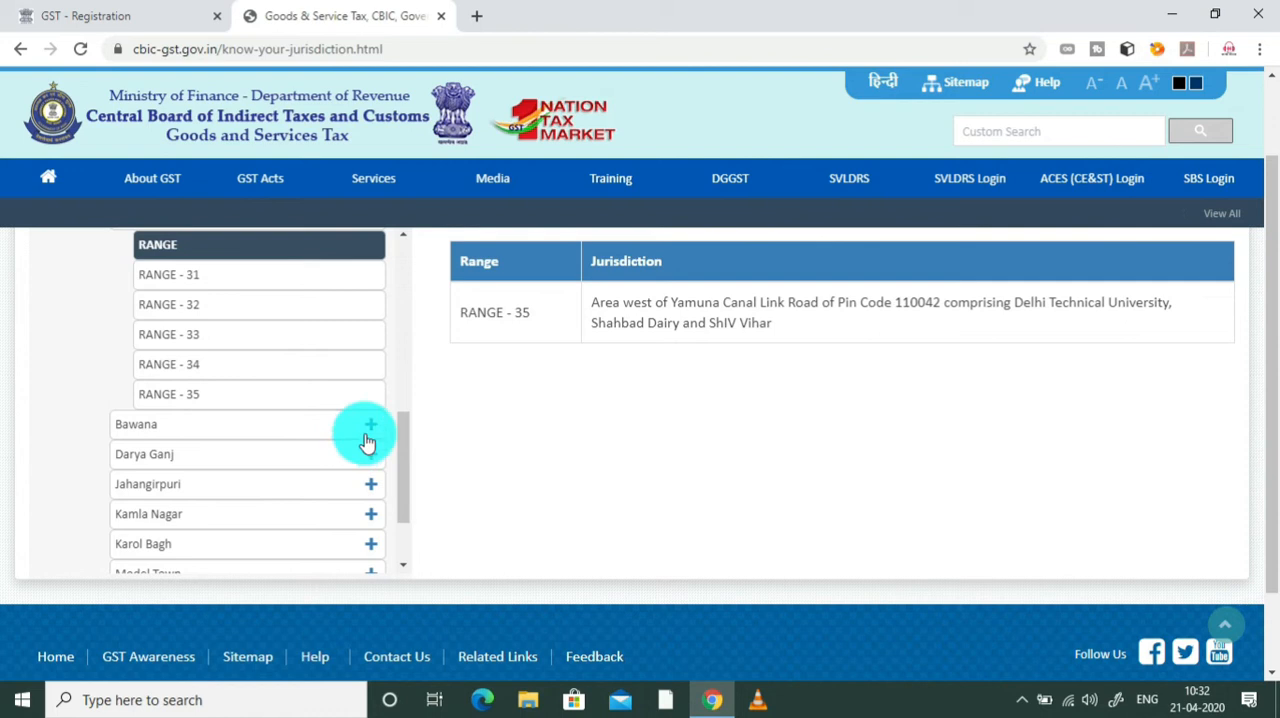
{"action": "left_click_drag", "start_coordinate": [408, 440], "coordinate": [403, 505]}
{"action": "left_click", "coordinate": [370, 557]}
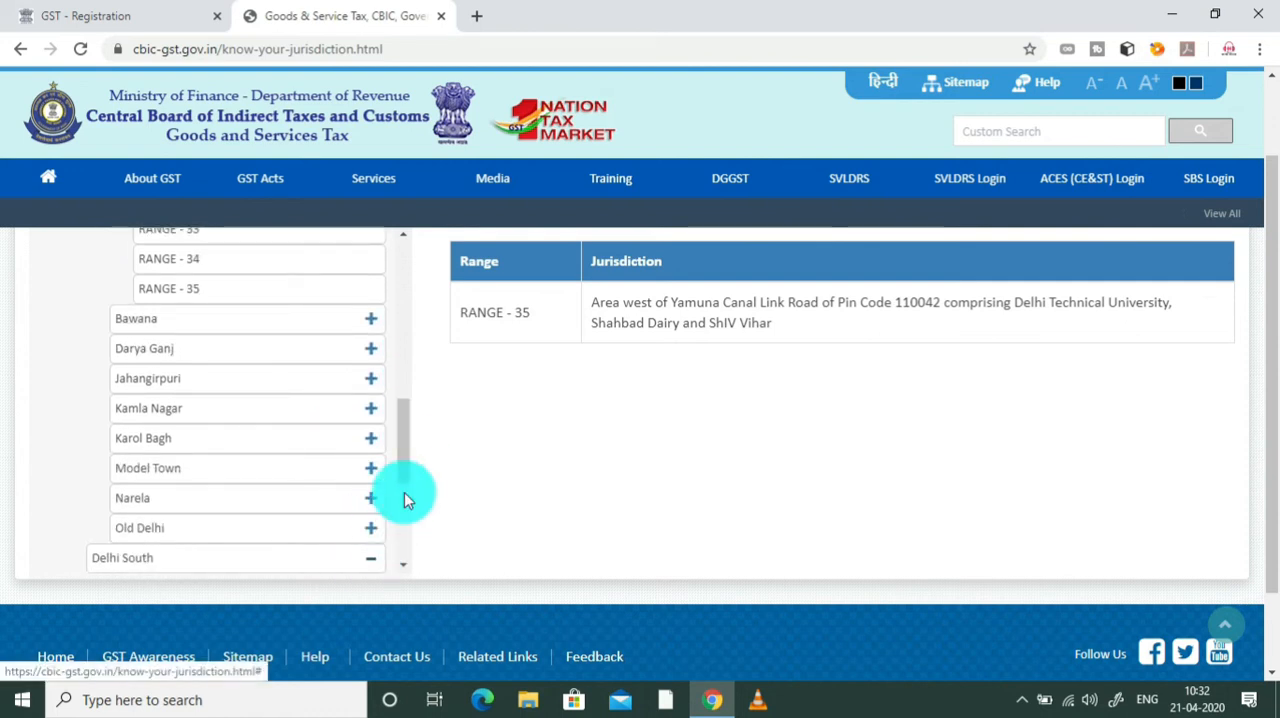
{"action": "left_click_drag", "start_coordinate": [405, 435], "coordinate": [374, 286]}
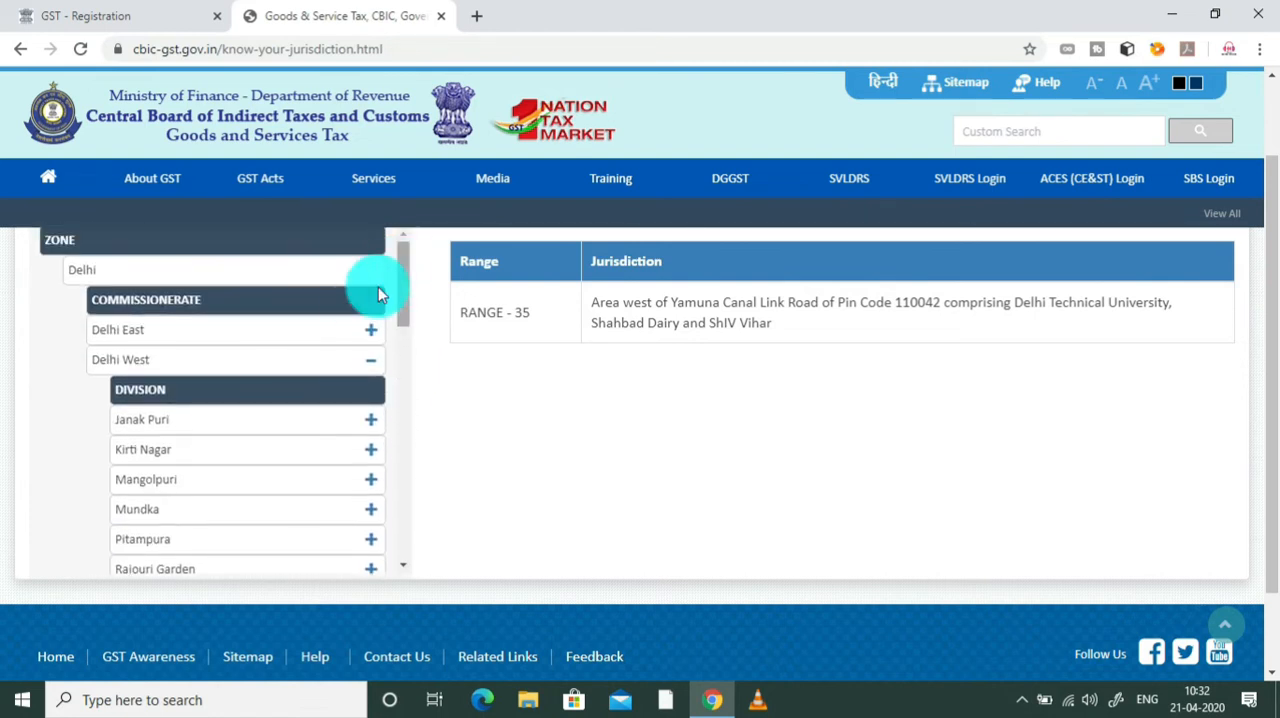
{"action": "left_click", "coordinate": [366, 334]}
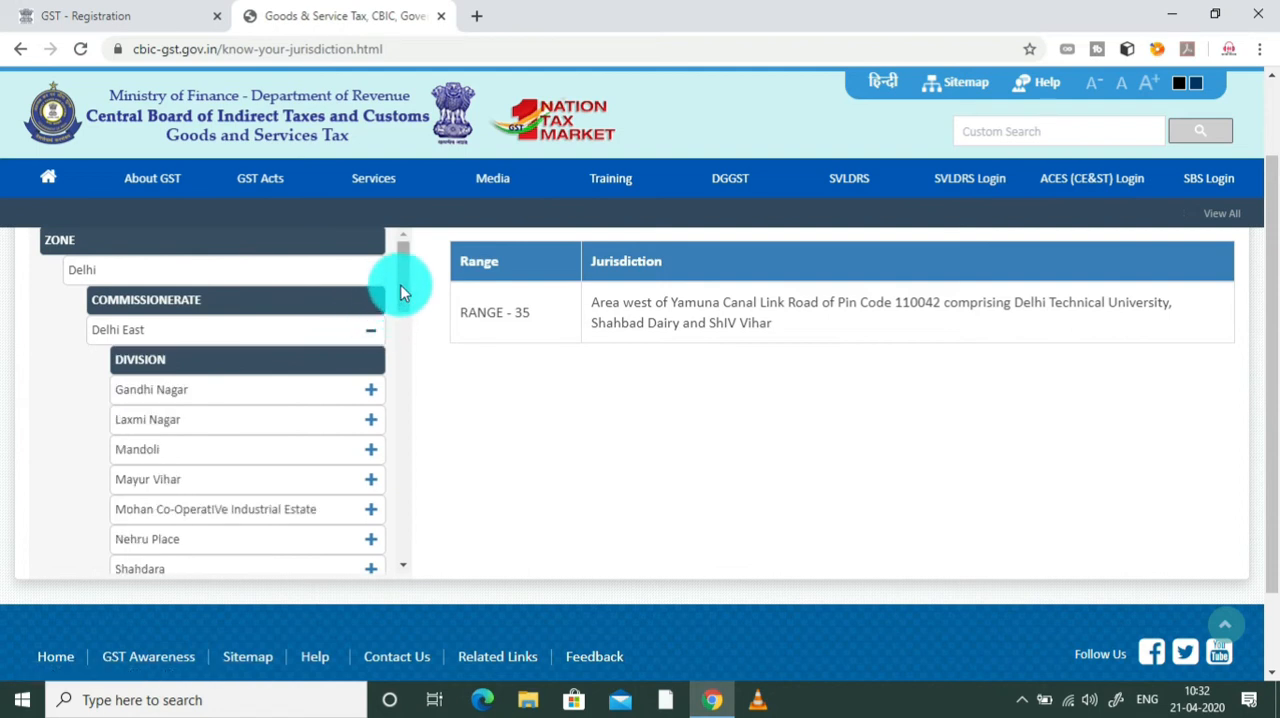
{"action": "scroll", "coordinate": [400, 300], "scroll_direction": "down", "scroll_amount": 1}
{"action": "left_click_drag", "start_coordinate": [400, 305], "coordinate": [386, 379]}
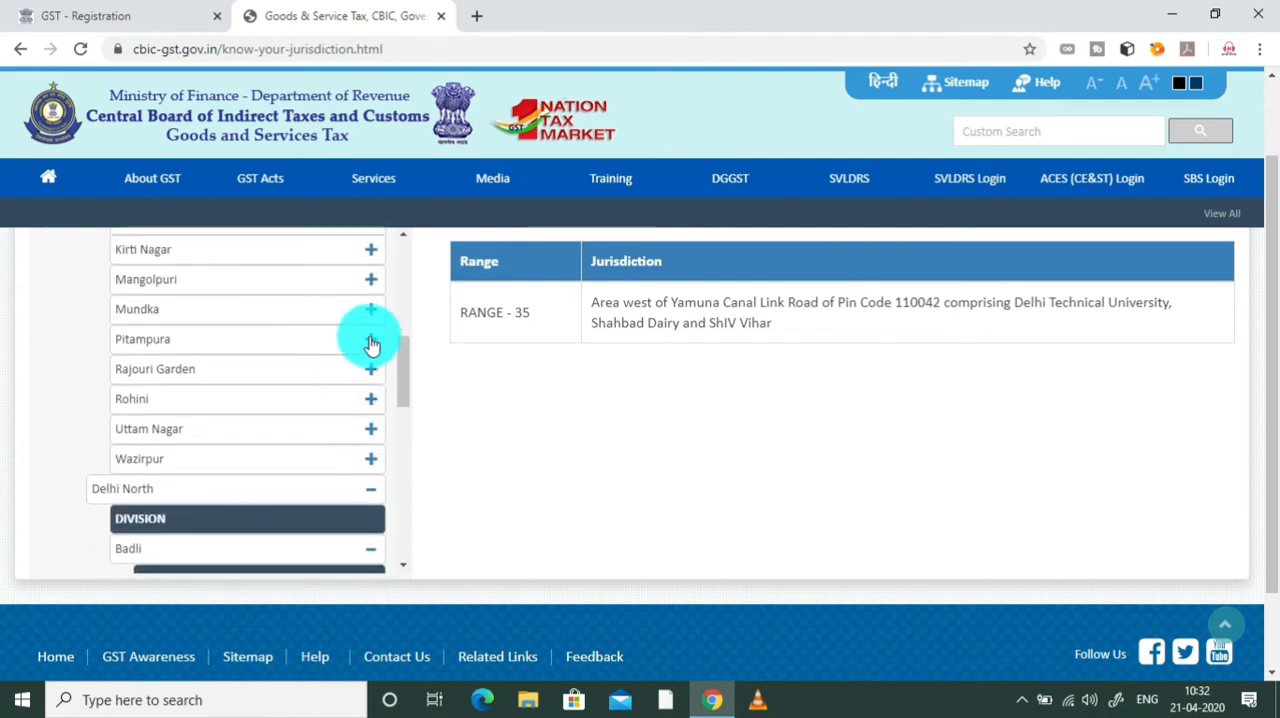
Step: Expand the Pitampura division under Delhi West and examine the jurisdiction areas of Range 101 to Range 105
{"action": "left_click", "coordinate": [370, 340]}
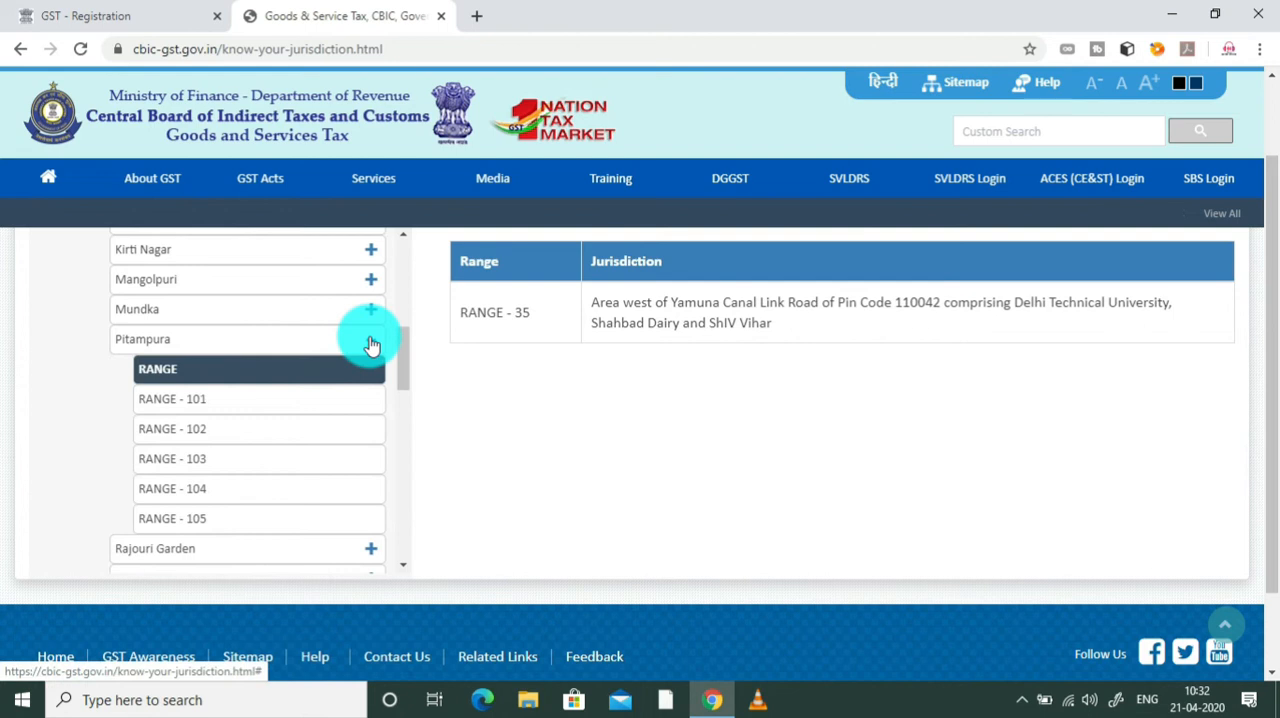
{"action": "left_click", "coordinate": [326, 416]}
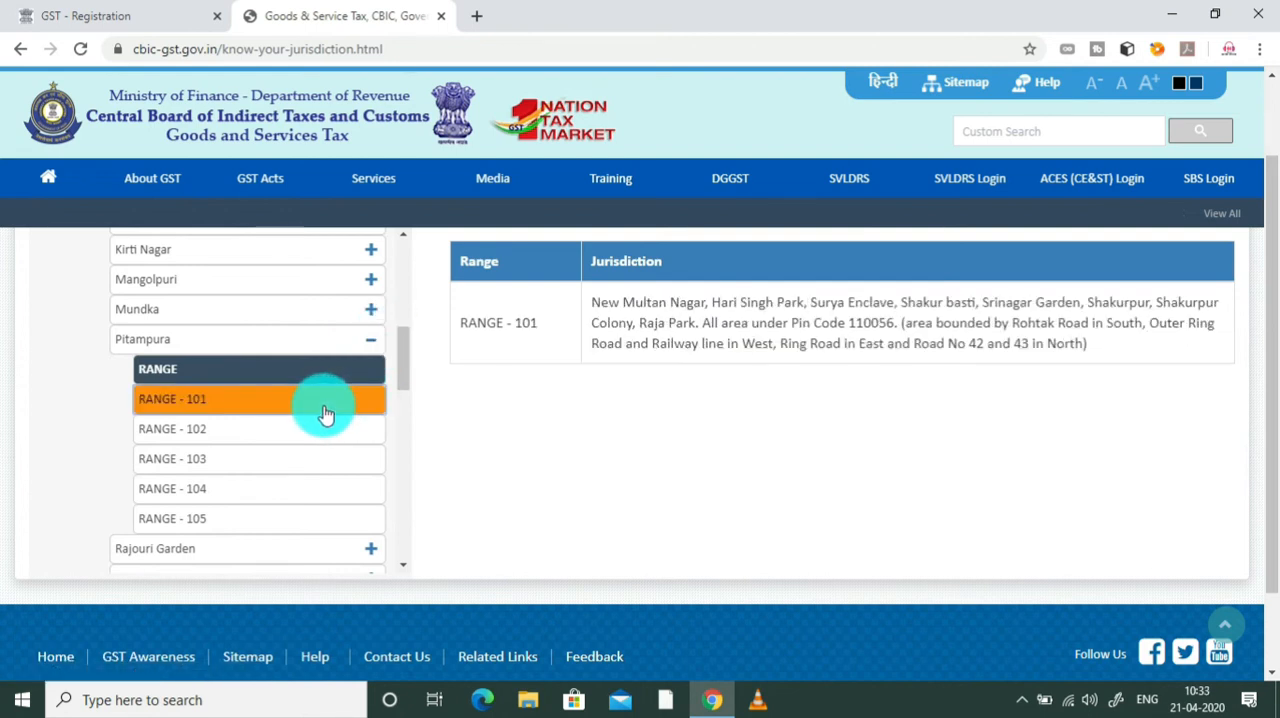
{"action": "left_click", "coordinate": [322, 437]}
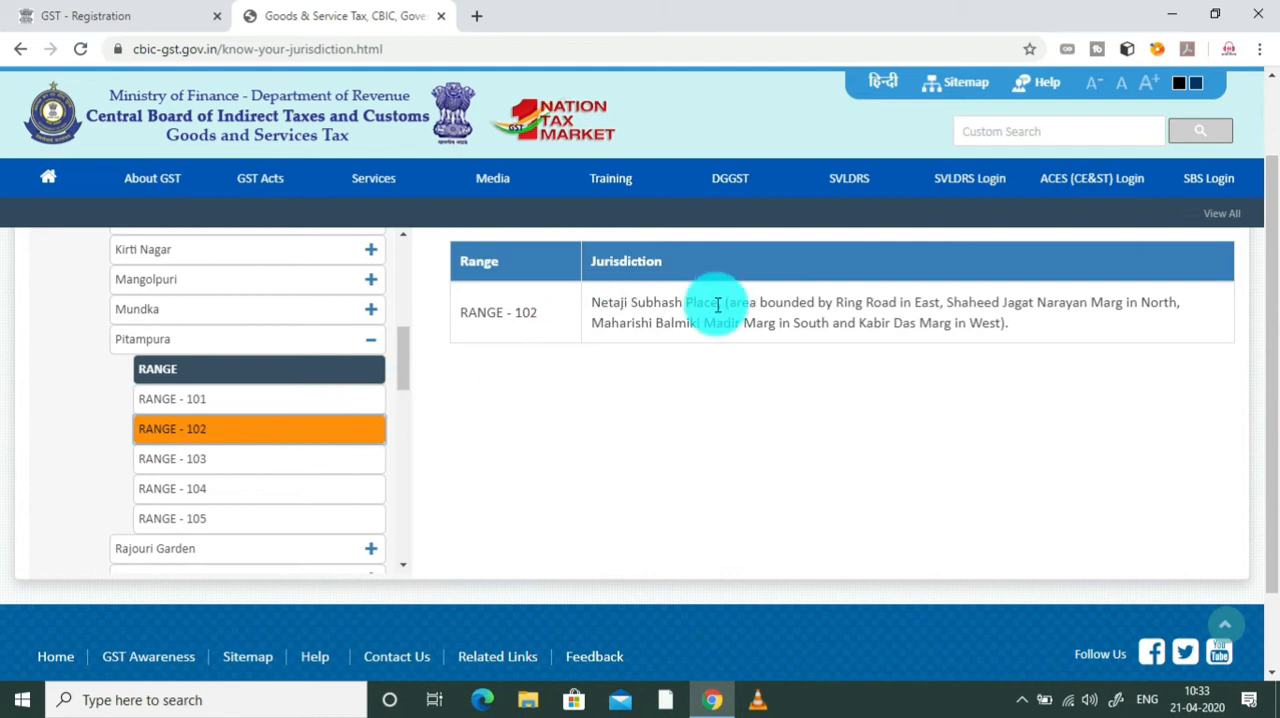
{"action": "left_click", "coordinate": [360, 460]}
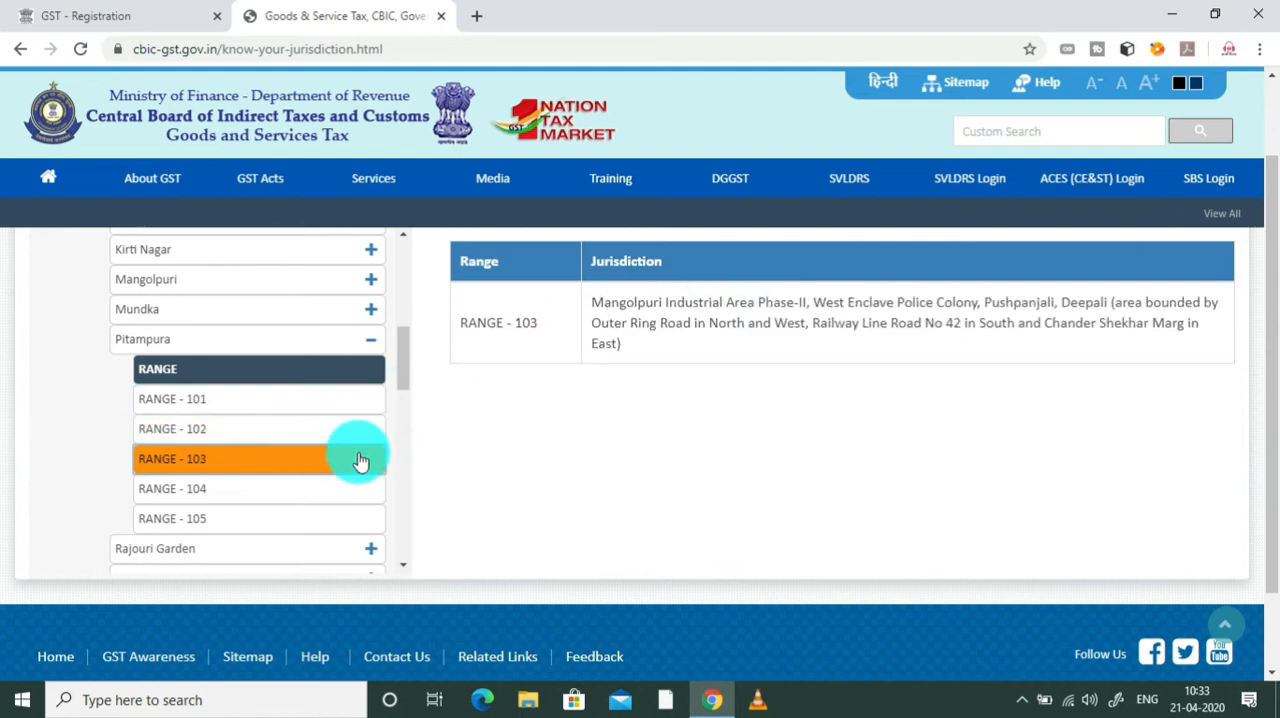
{"action": "left_click", "coordinate": [331, 494]}
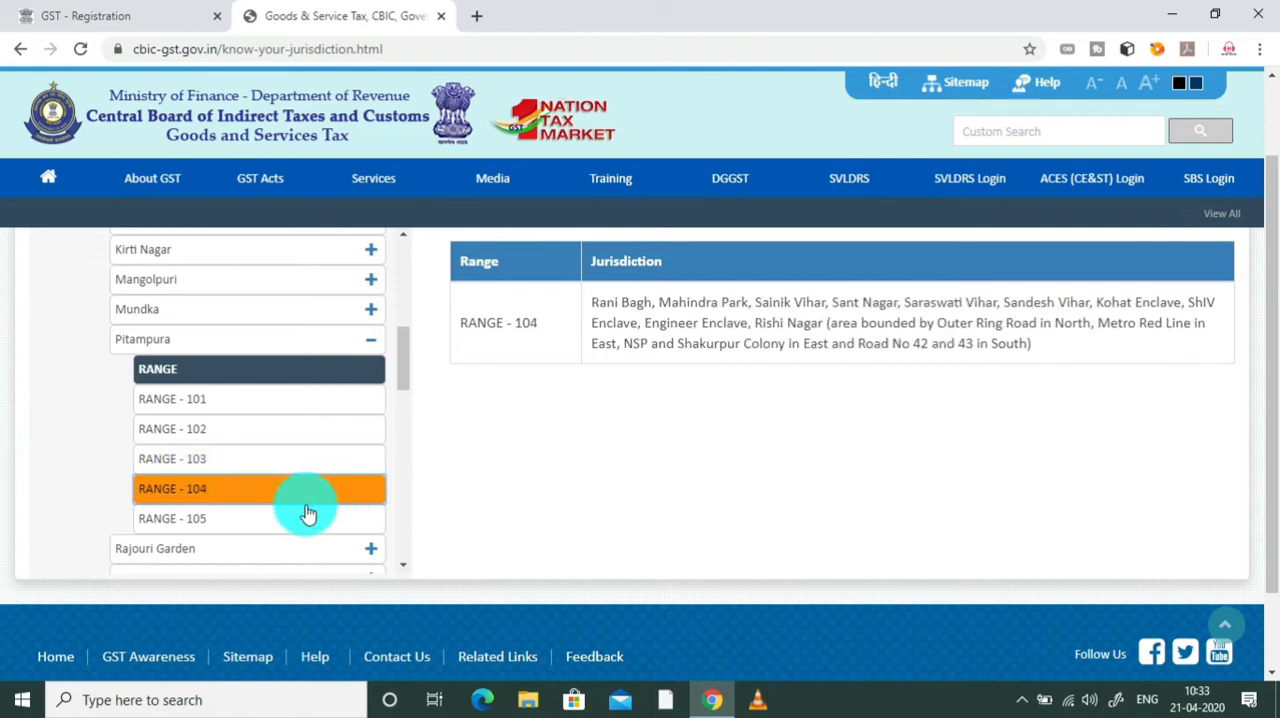
{"action": "left_click", "coordinate": [297, 526]}
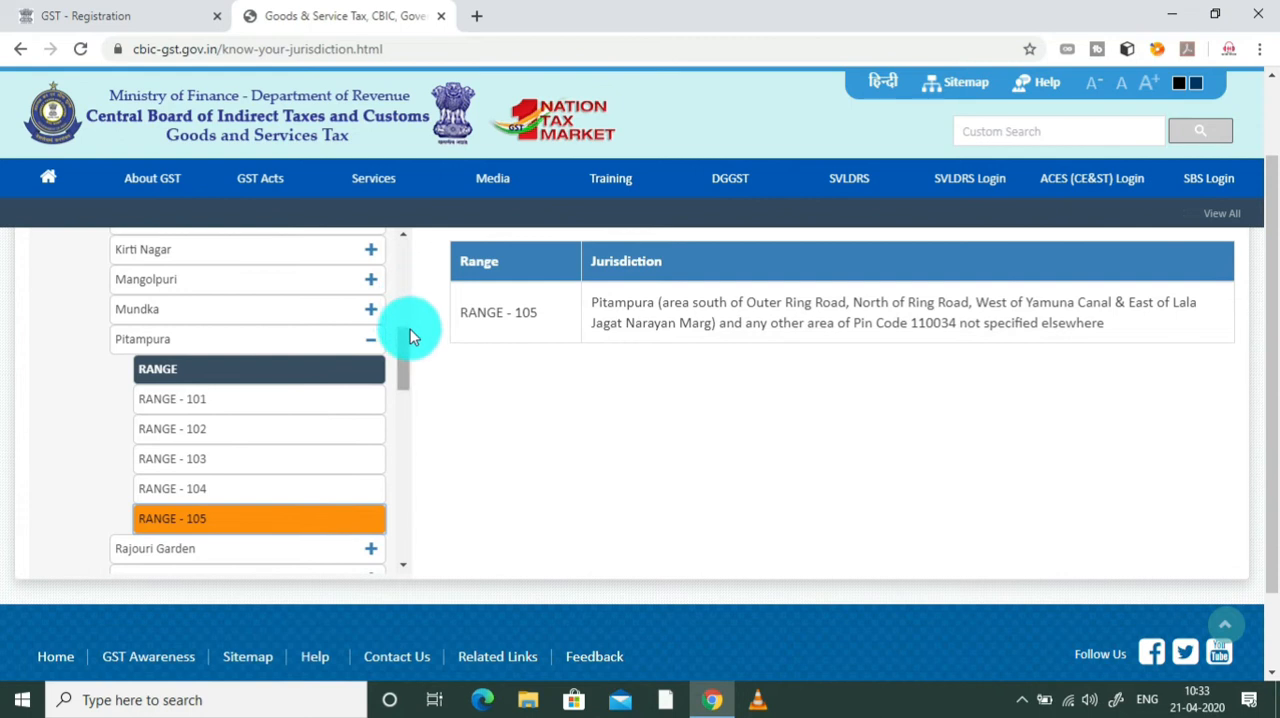
{"action": "left_click_drag", "start_coordinate": [404, 341], "coordinate": [600, 329]}
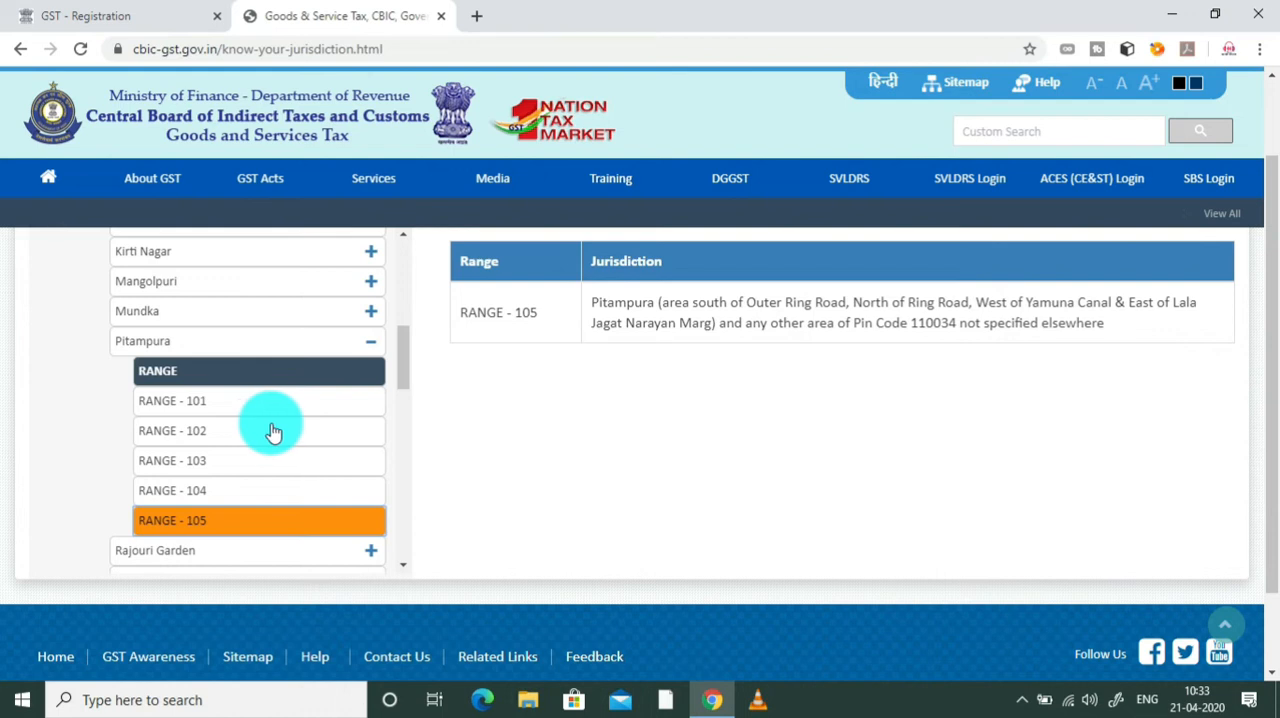
Step: Check the ward choices in the GST registration form, and search the web in a new tab for "haider pur ward no"
{"action": "left_click", "coordinate": [67, 10]}
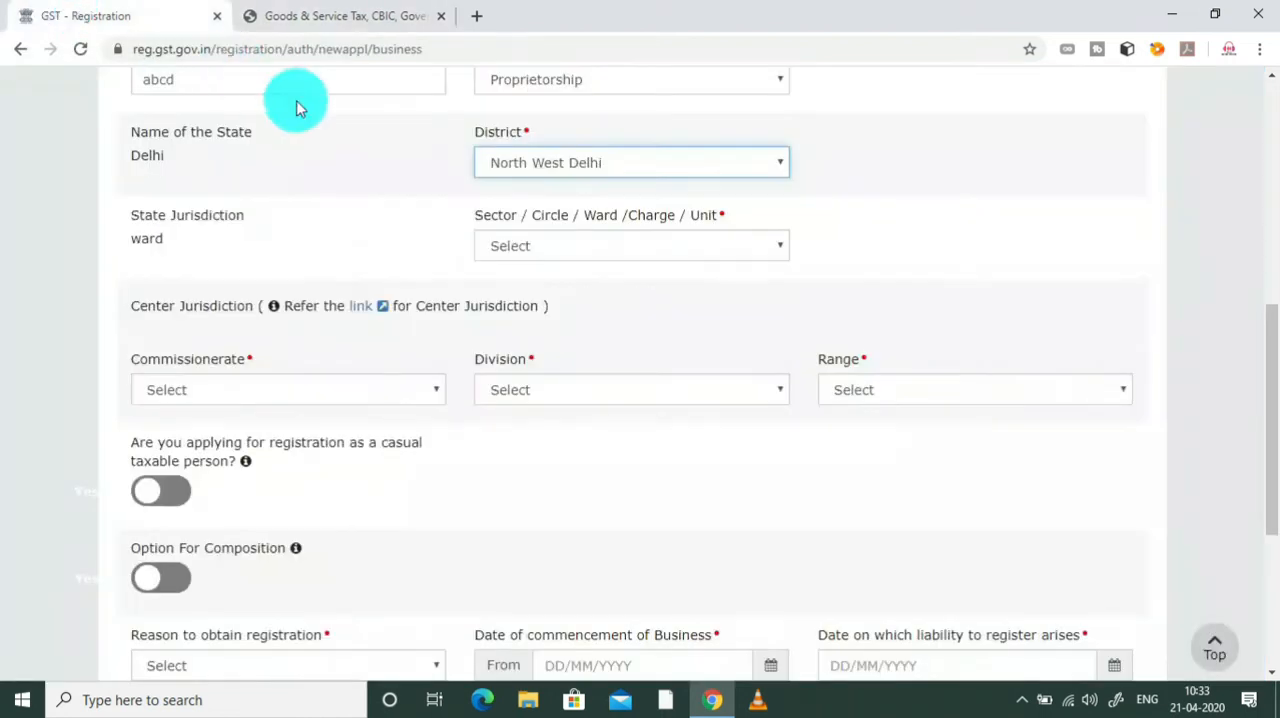
{"action": "left_click", "coordinate": [658, 236]}
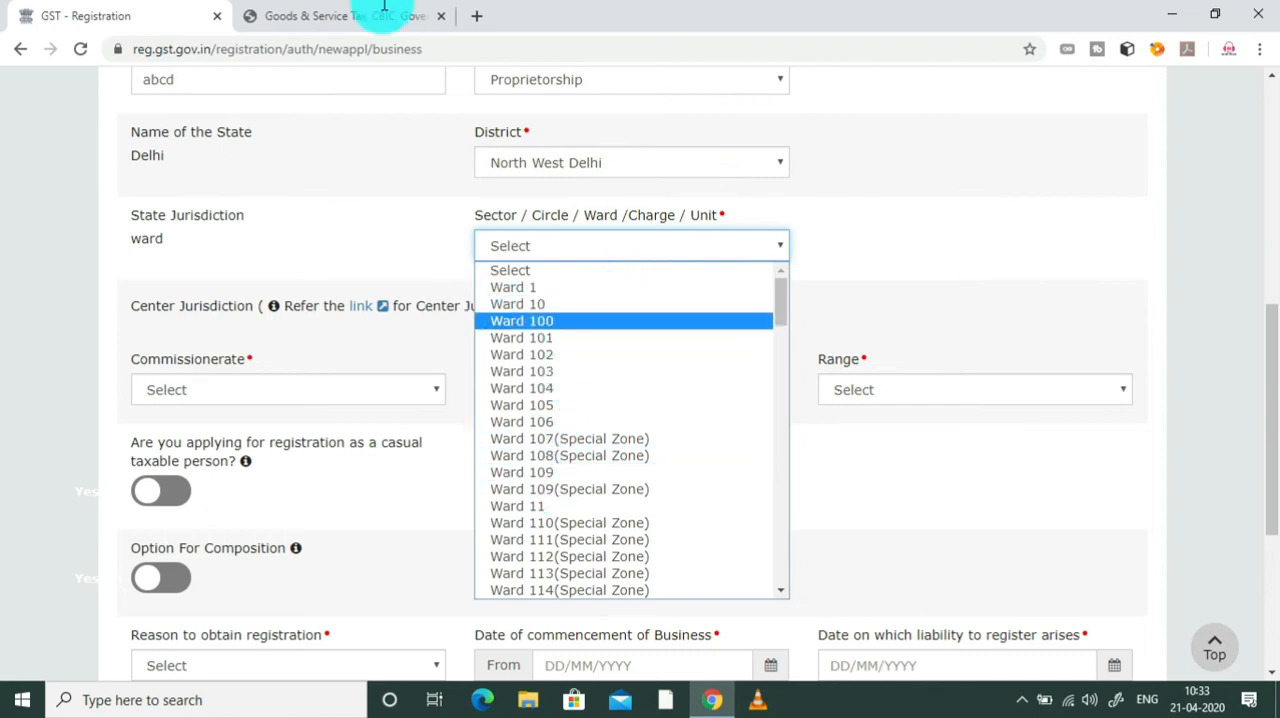
{"action": "left_click", "coordinate": [470, 20]}
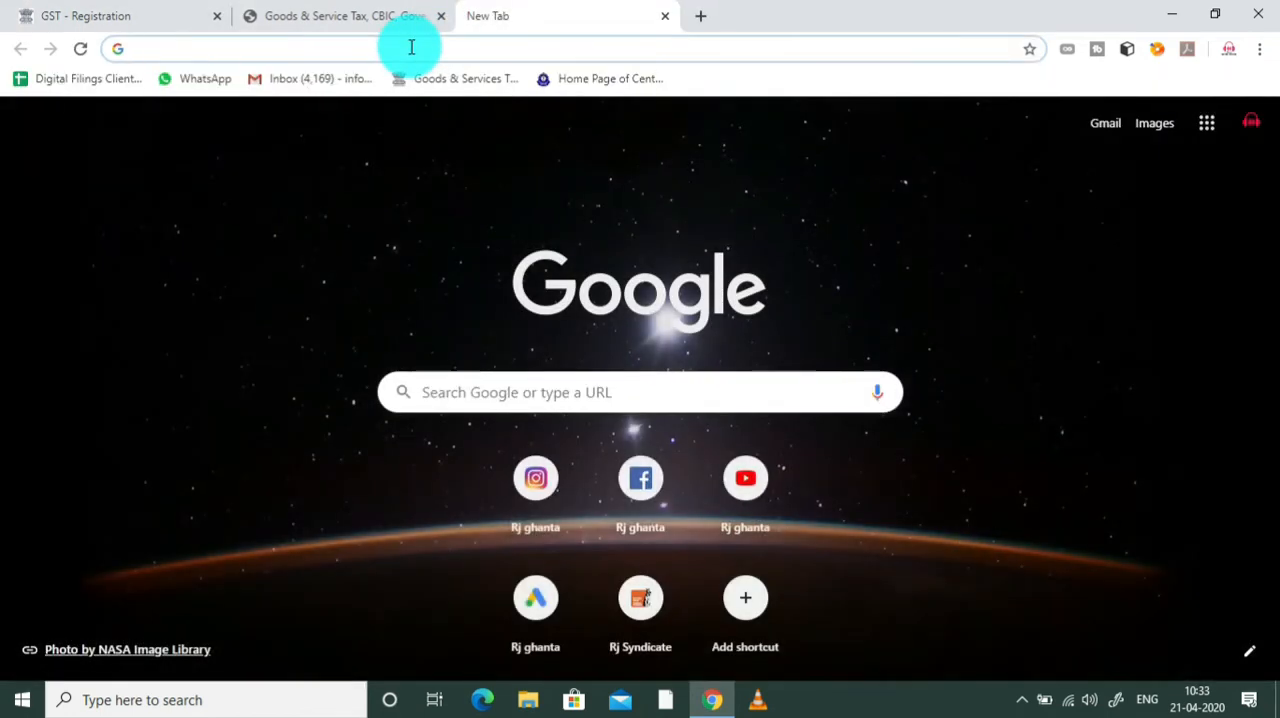
{"action": "left_click", "coordinate": [411, 47]}
{"action": "type", "text": "ha"}
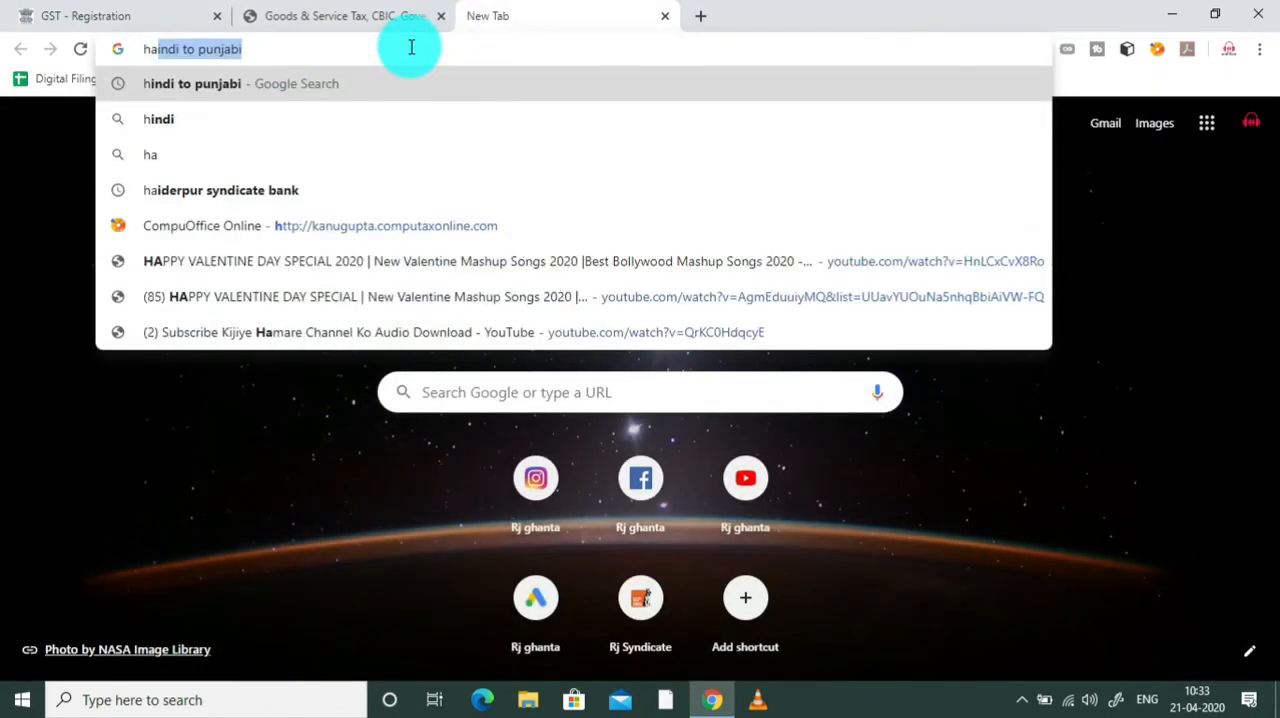
{"action": "type", "text": "ider pur "}
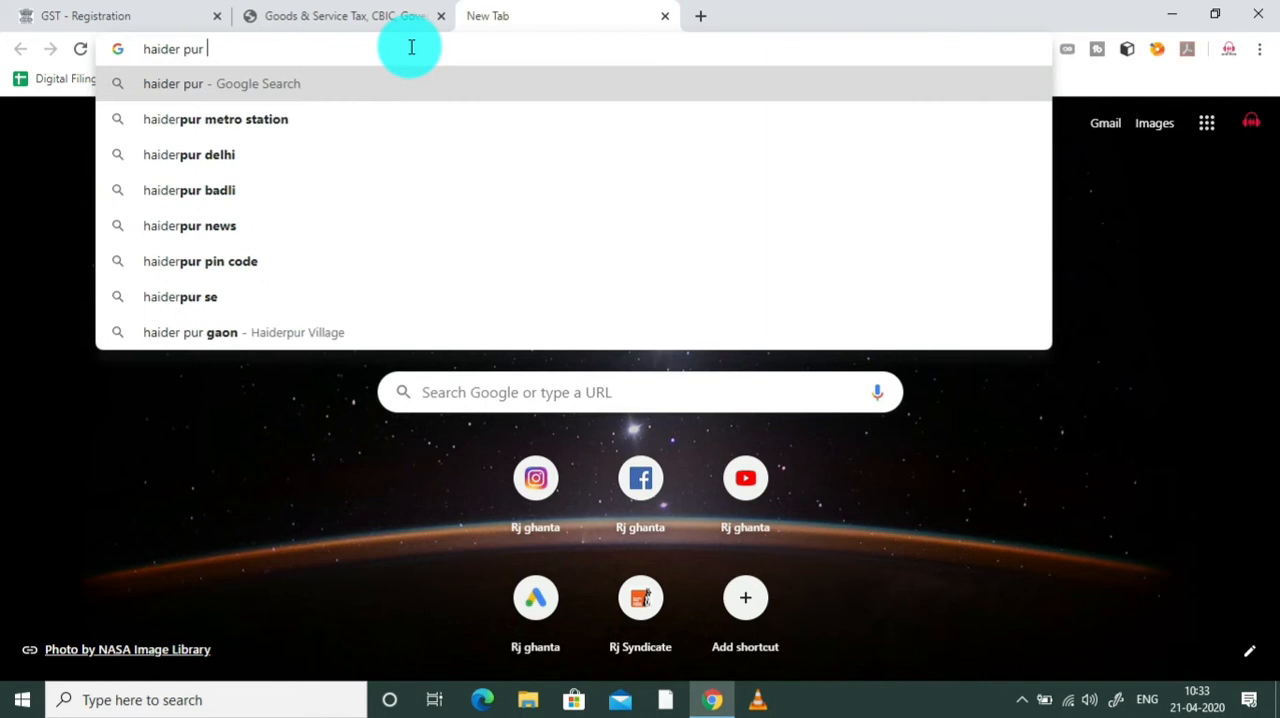
{"action": "type", "text": "wa"}
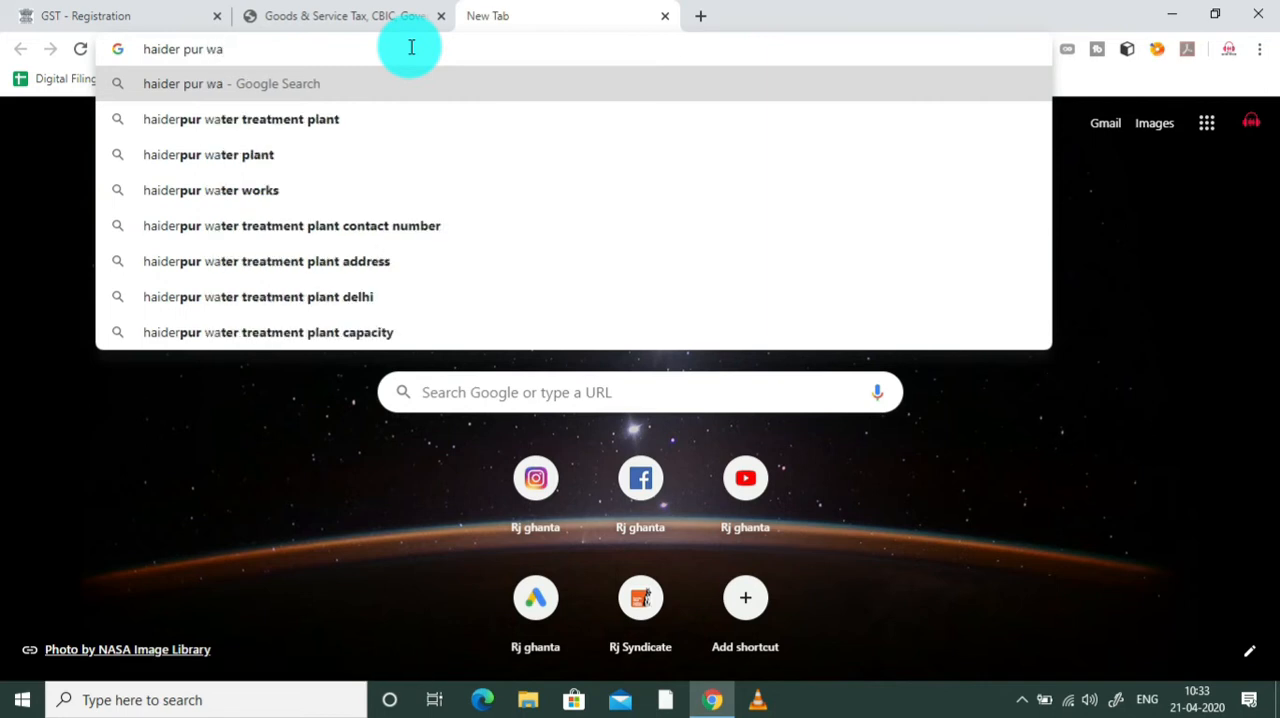
{"action": "type", "text": "rd no"}
{"action": "key", "text": "Return"}
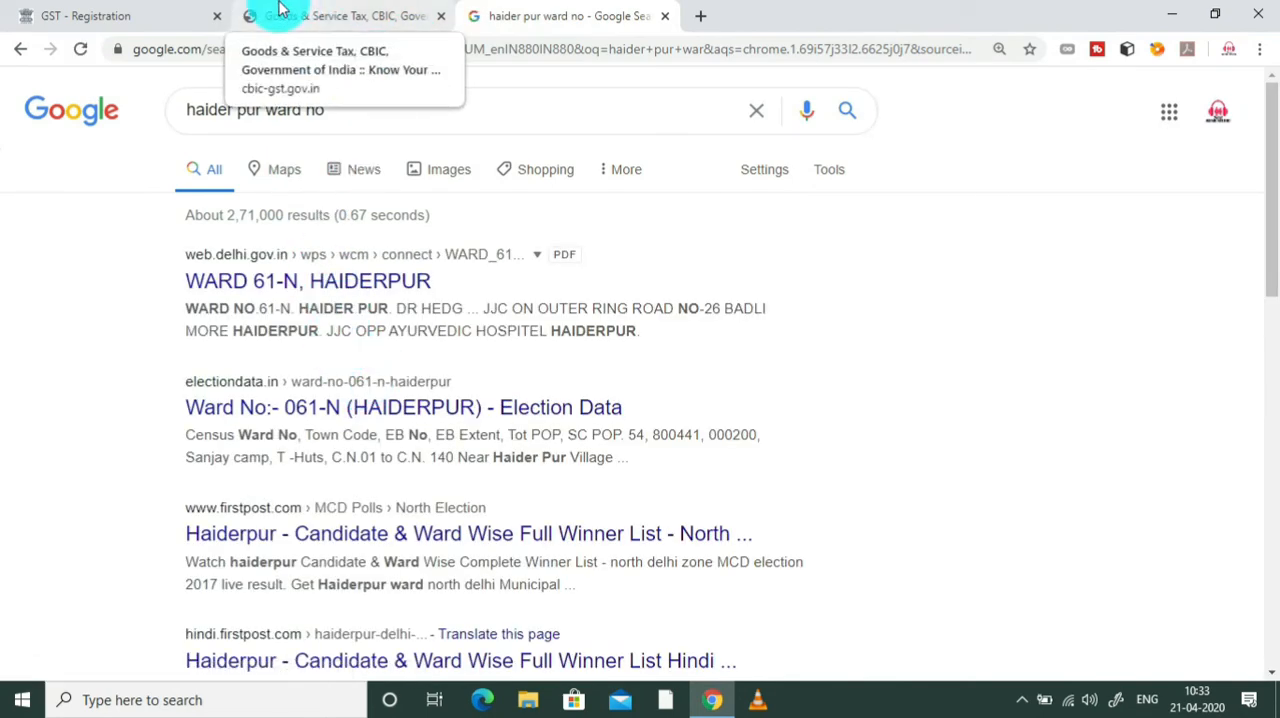
Step: Return to the GST registration form and set Sector / Circle / Ward / Charge / Unit to Ward 61
{"action": "left_click", "coordinate": [143, 10]}
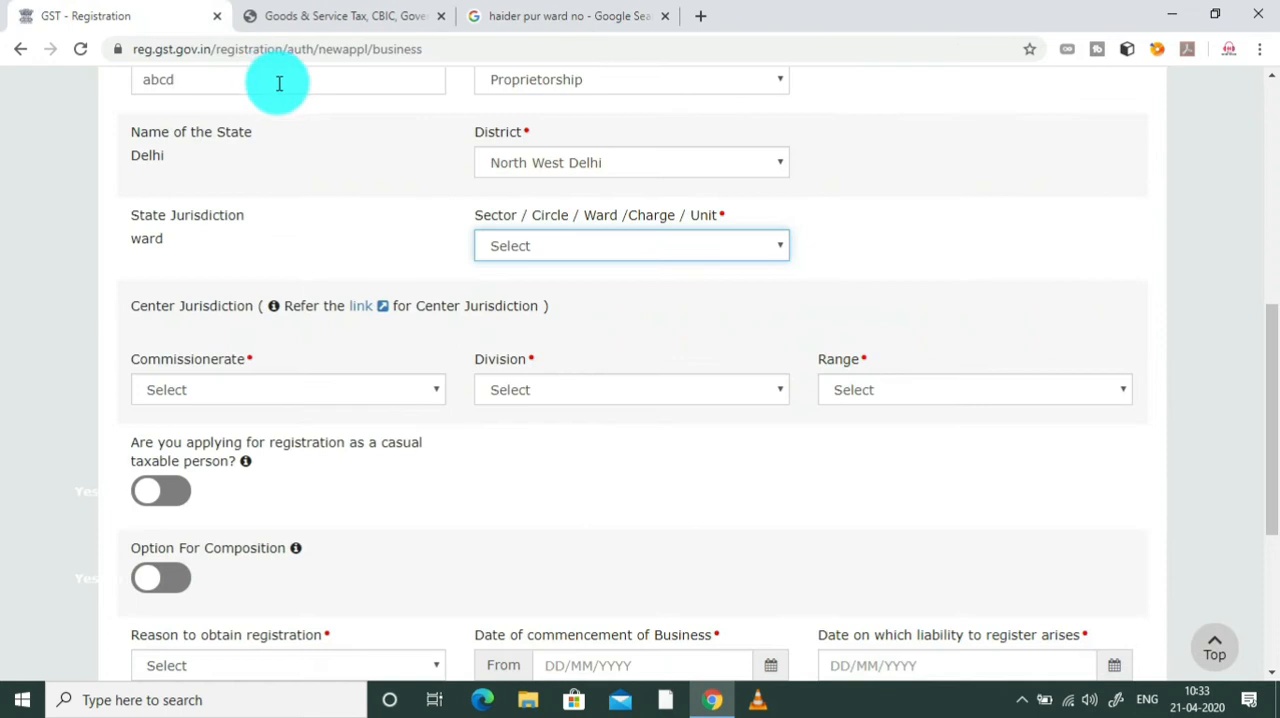
{"action": "left_click", "coordinate": [664, 247]}
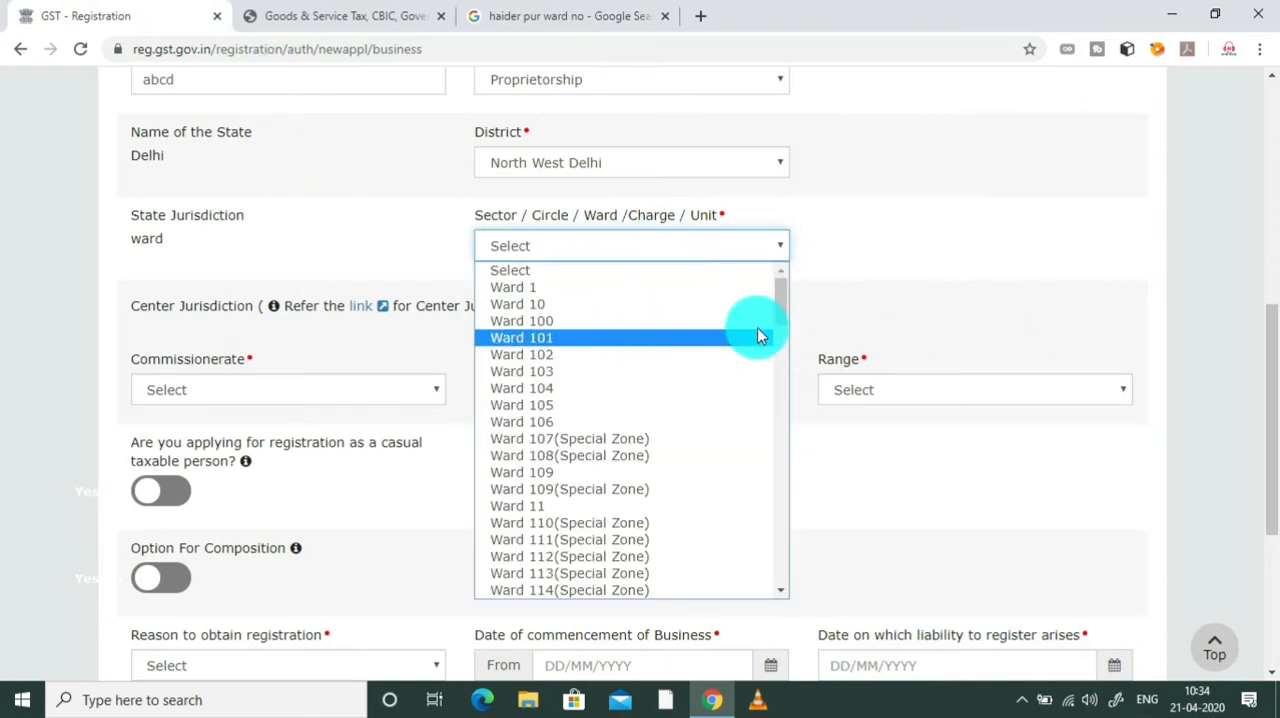
{"action": "left_click_drag", "start_coordinate": [777, 309], "coordinate": [768, 487]}
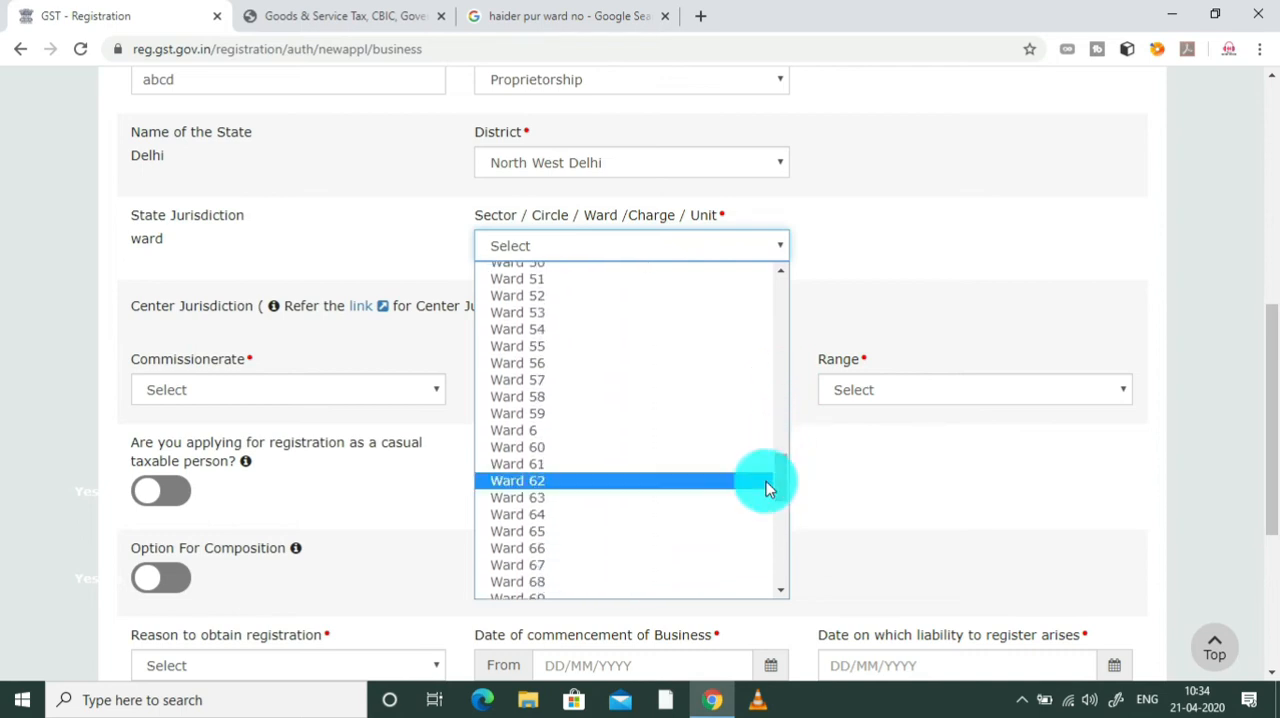
{"action": "left_click", "coordinate": [623, 464]}
Step: Set the Center Jurisdiction's Commissionerate to DELHI SOUTH
{"action": "left_click", "coordinate": [340, 390]}
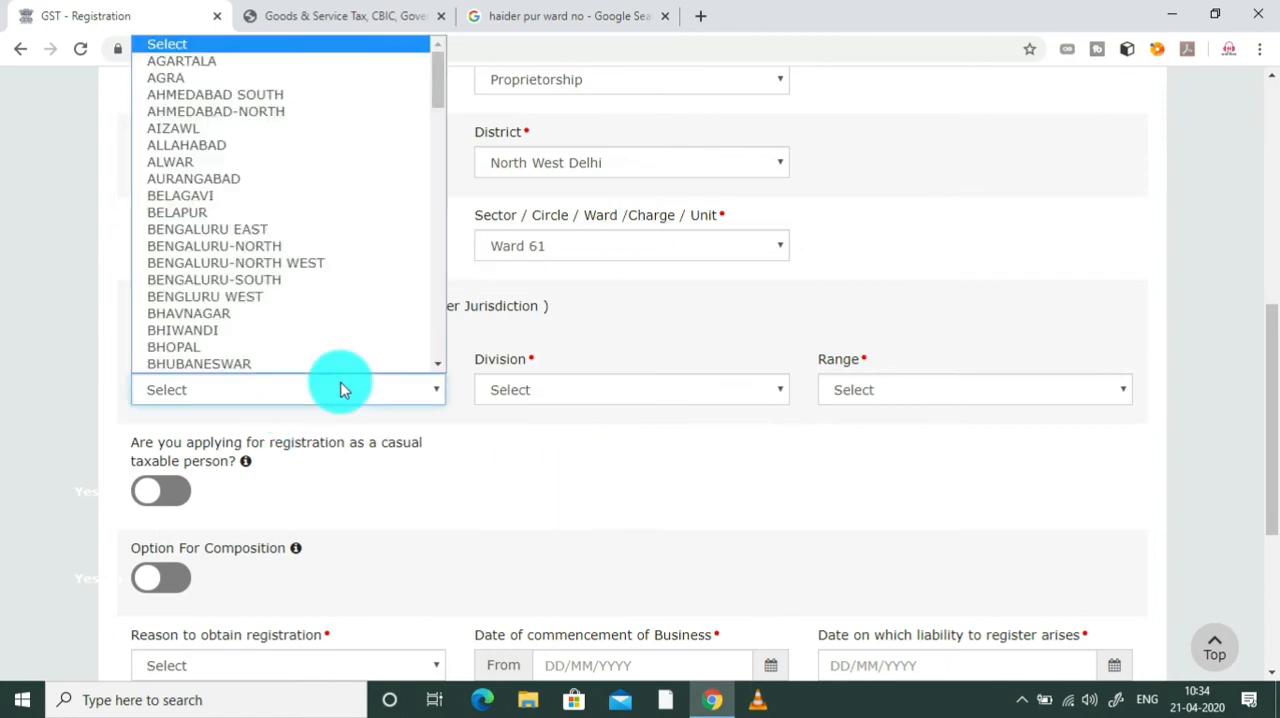
{"action": "scroll", "coordinate": [353, 358], "scroll_direction": "down", "scroll_amount": 1}
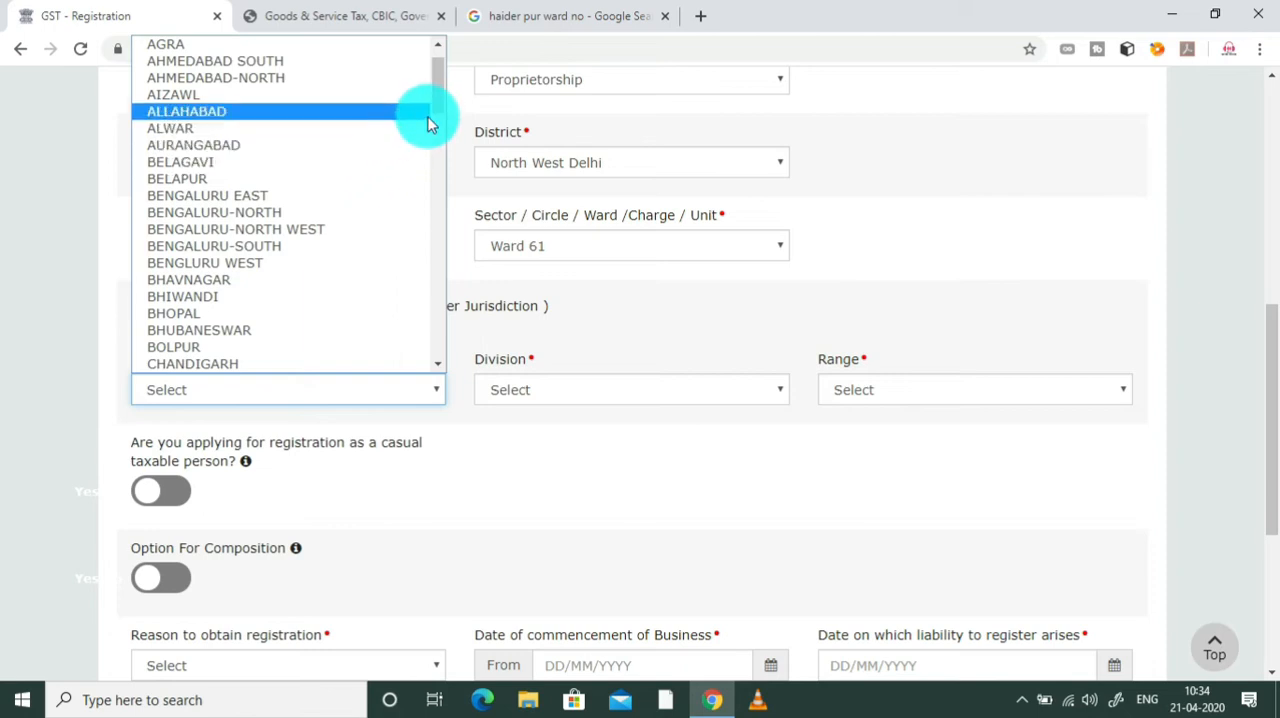
{"action": "left_click_drag", "start_coordinate": [437, 108], "coordinate": [437, 158]}
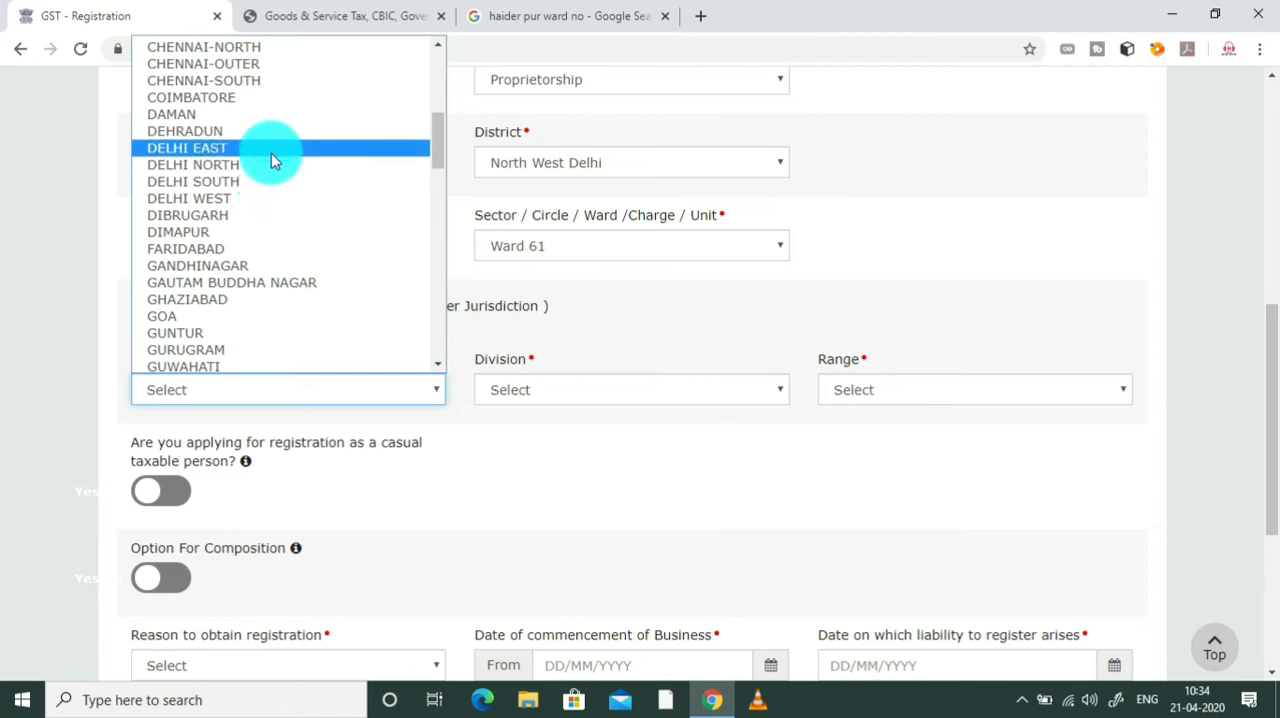
{"action": "left_click", "coordinate": [266, 183]}
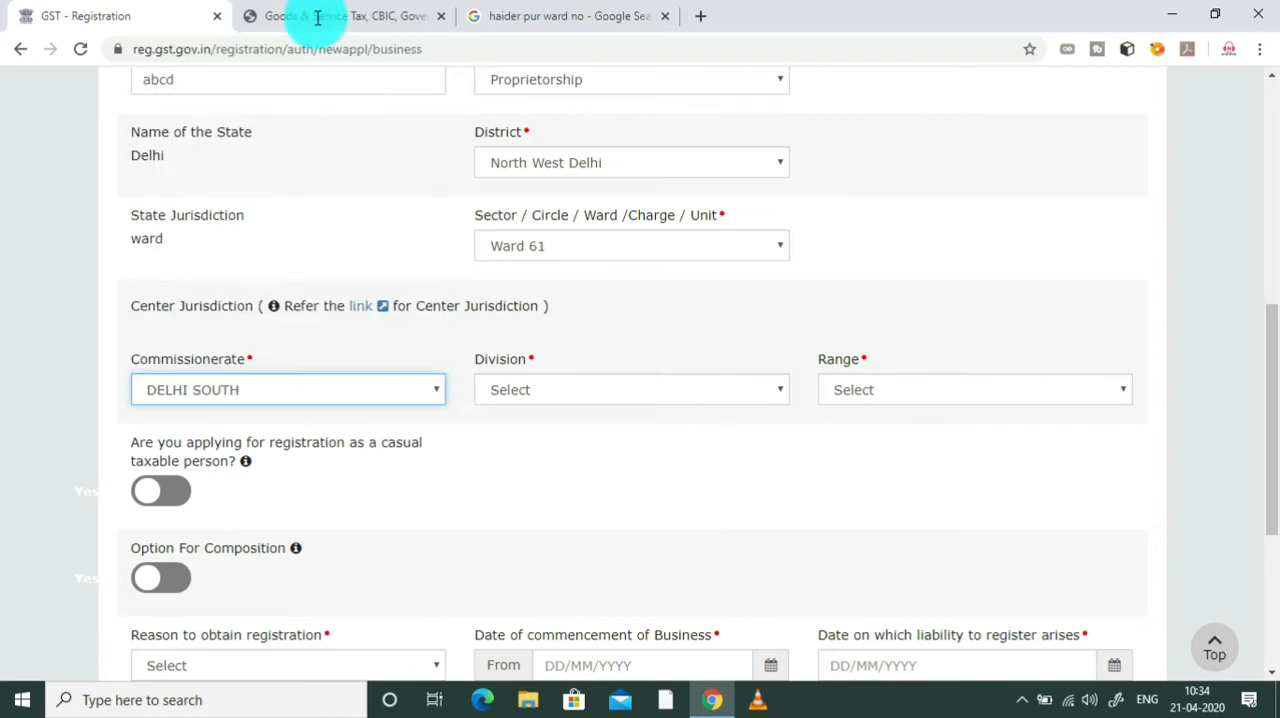
Step: Recheck the Pitampura ranges on the CBIC page, set the form's Commissionerate to CHENNAI-NORTH and view its Division choices
{"action": "left_click", "coordinate": [360, 16]}
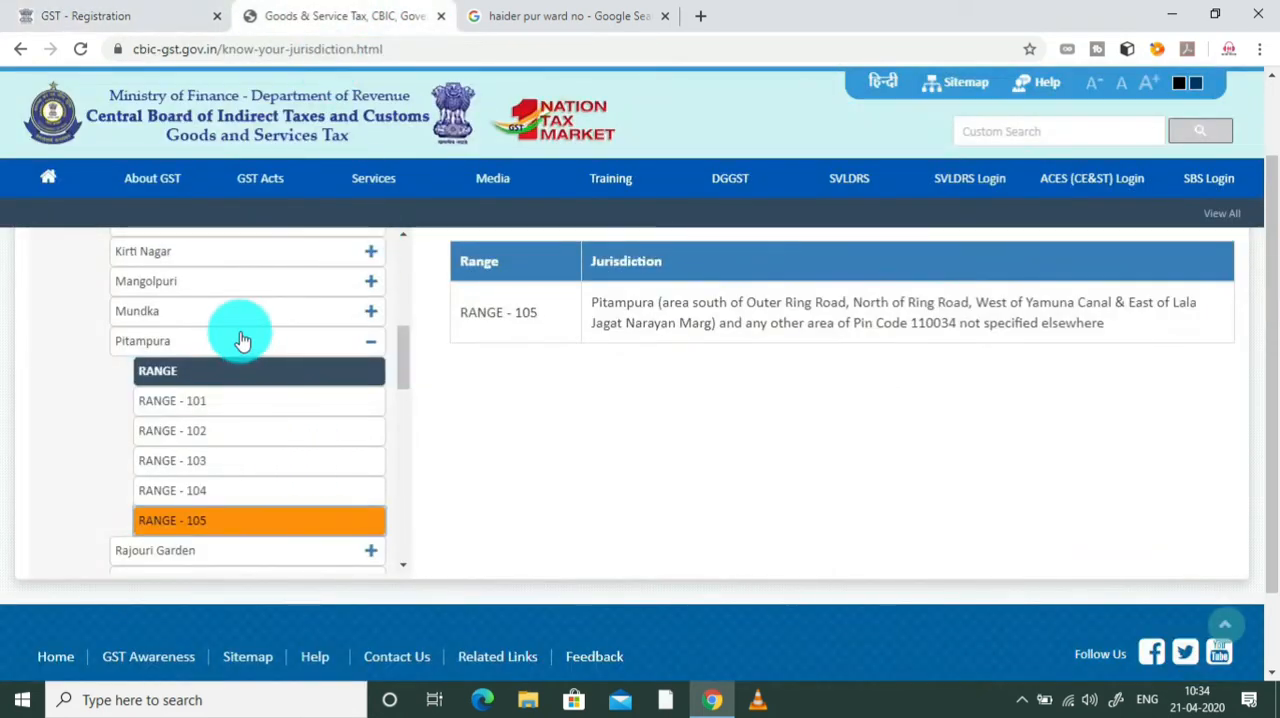
{"action": "left_click", "coordinate": [100, 16]}
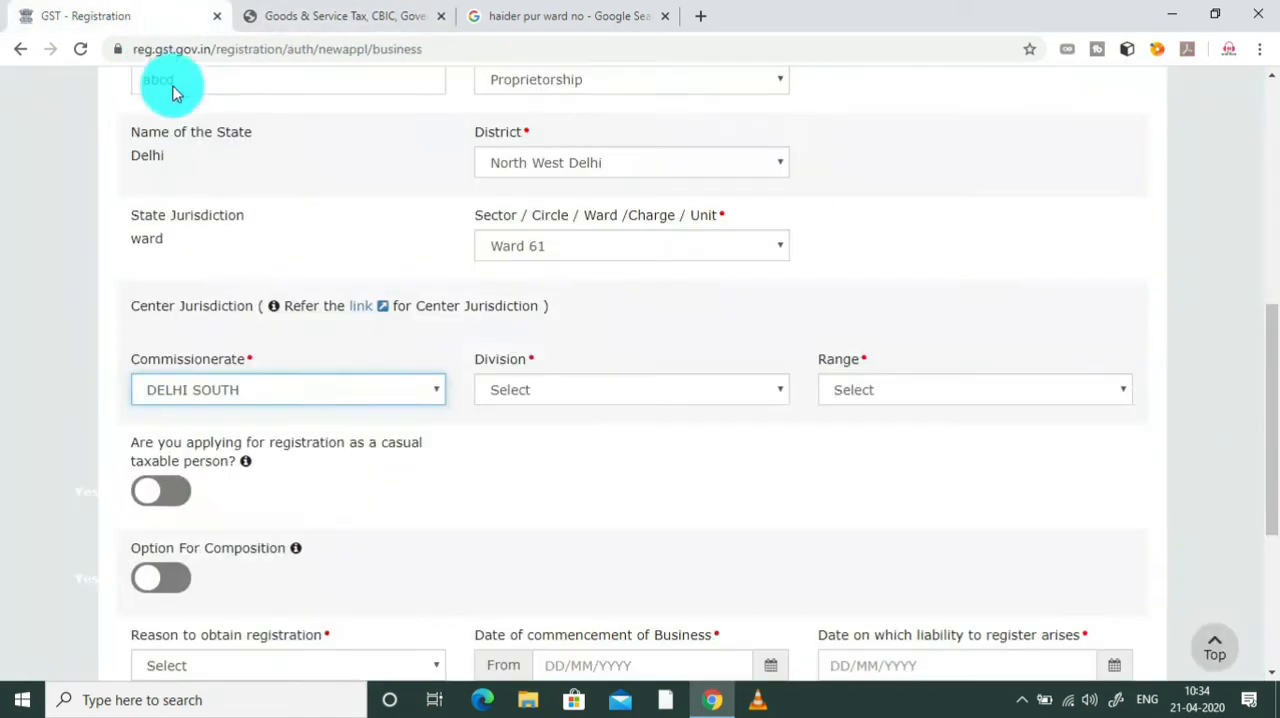
{"action": "left_click", "coordinate": [428, 390]}
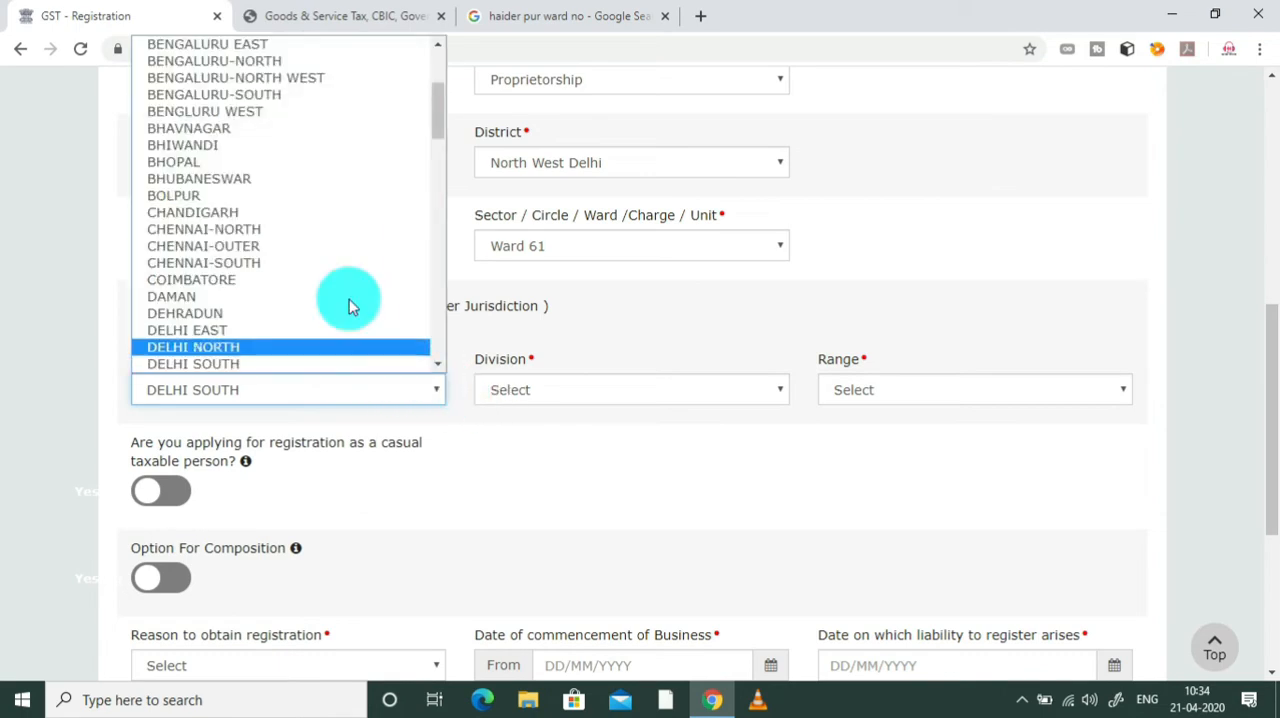
{"action": "left_click", "coordinate": [322, 230]}
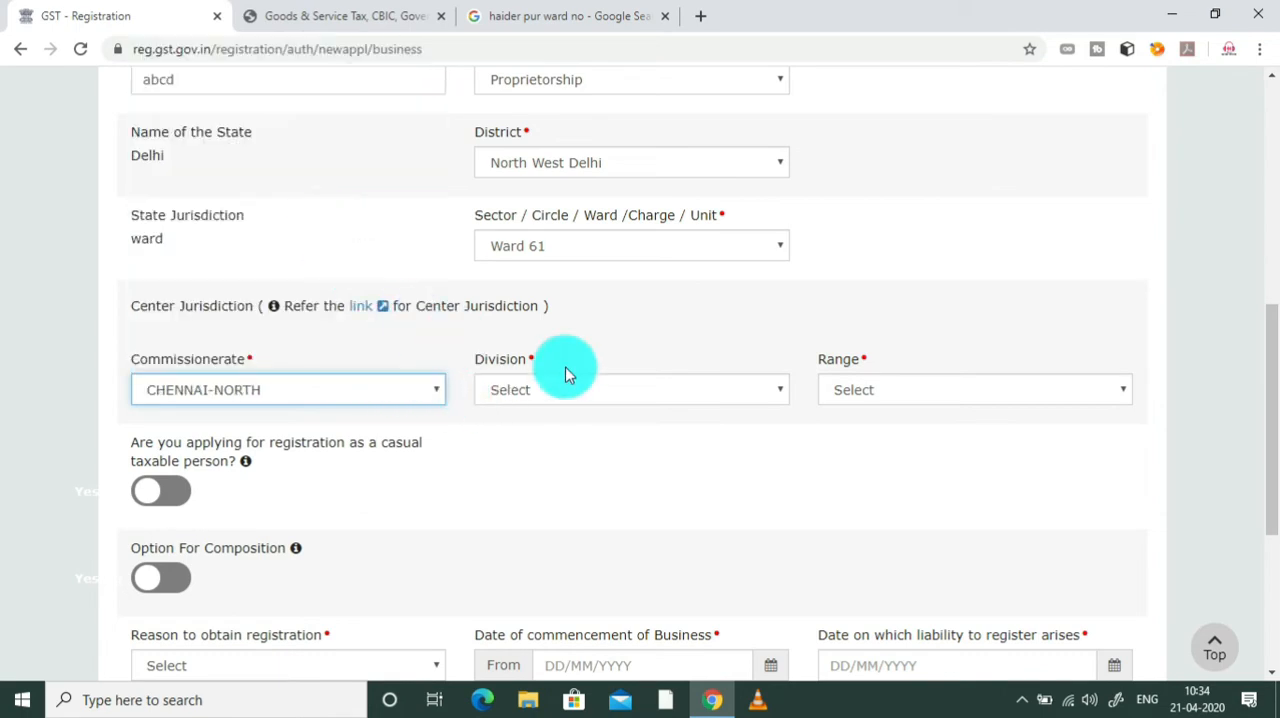
{"action": "left_click", "coordinate": [600, 392]}
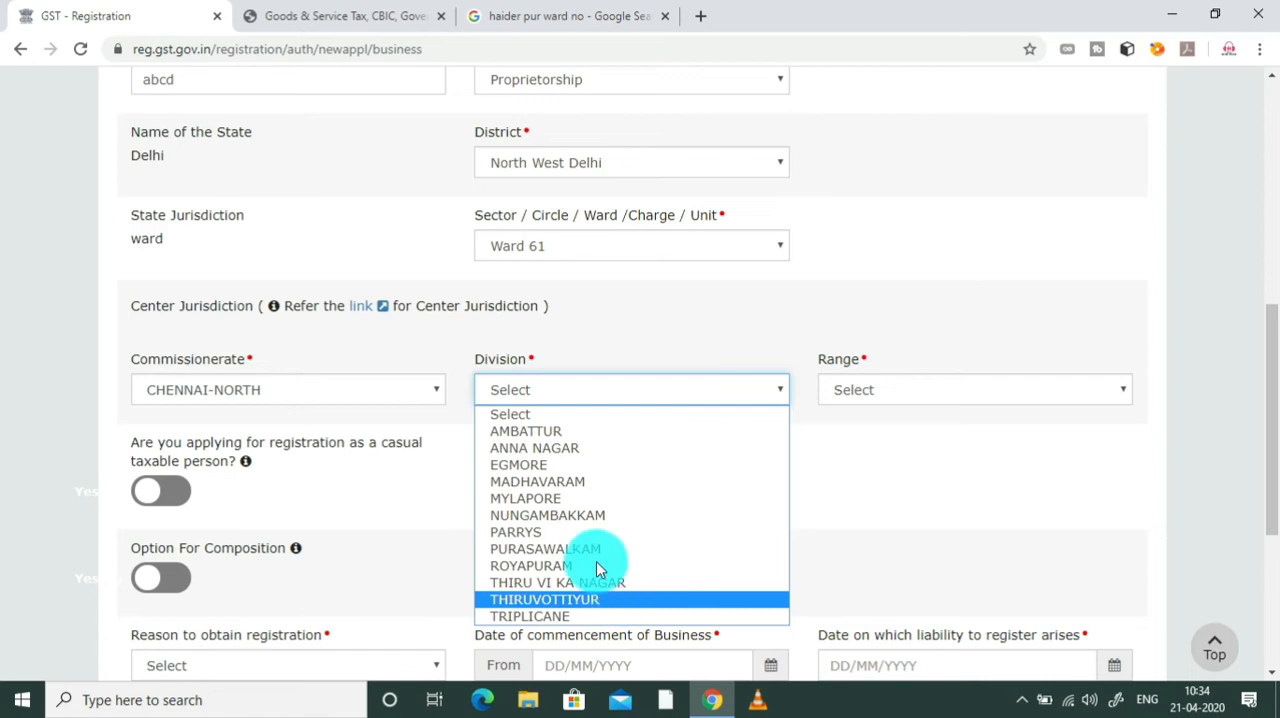
Step: Change the Center Jurisdiction's Commissionerate to DELHI NORTH
{"action": "left_click", "coordinate": [400, 392]}
{"action": "left_click", "coordinate": [400, 392]}
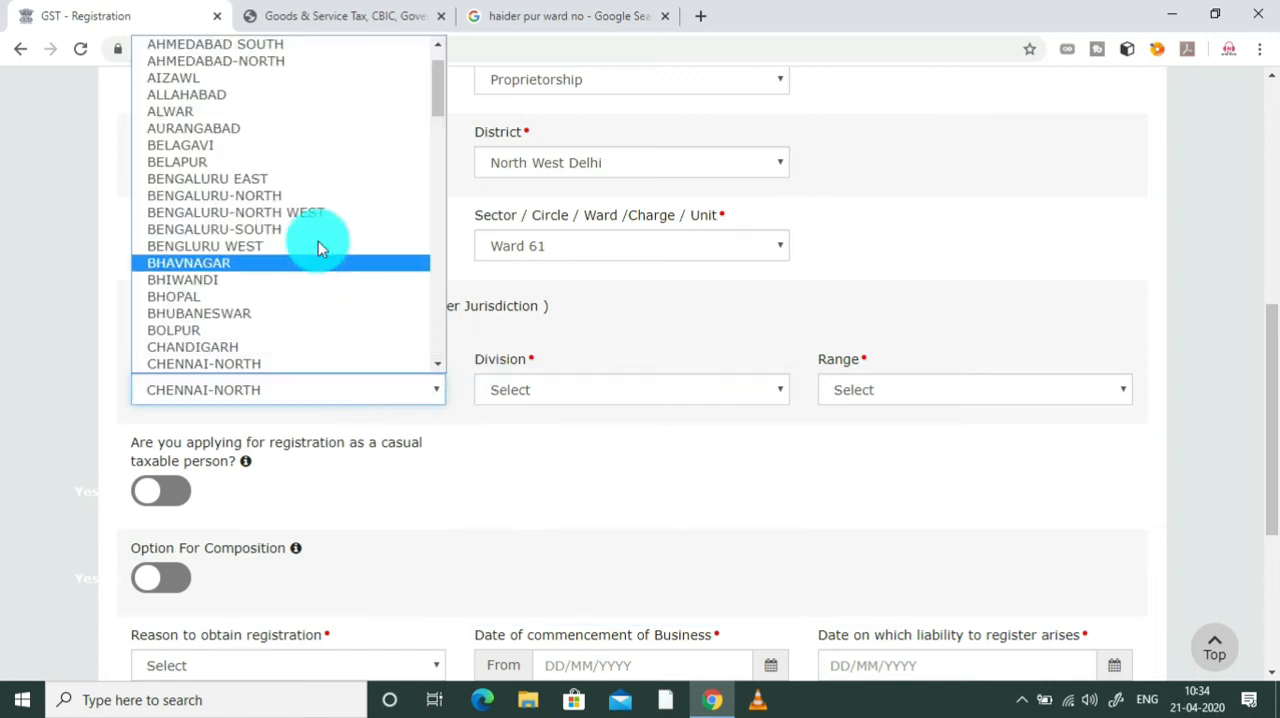
{"action": "key", "text": "d"}
{"action": "key", "text": "d"}
{"action": "key", "text": "d"}
{"action": "key", "text": "d"}
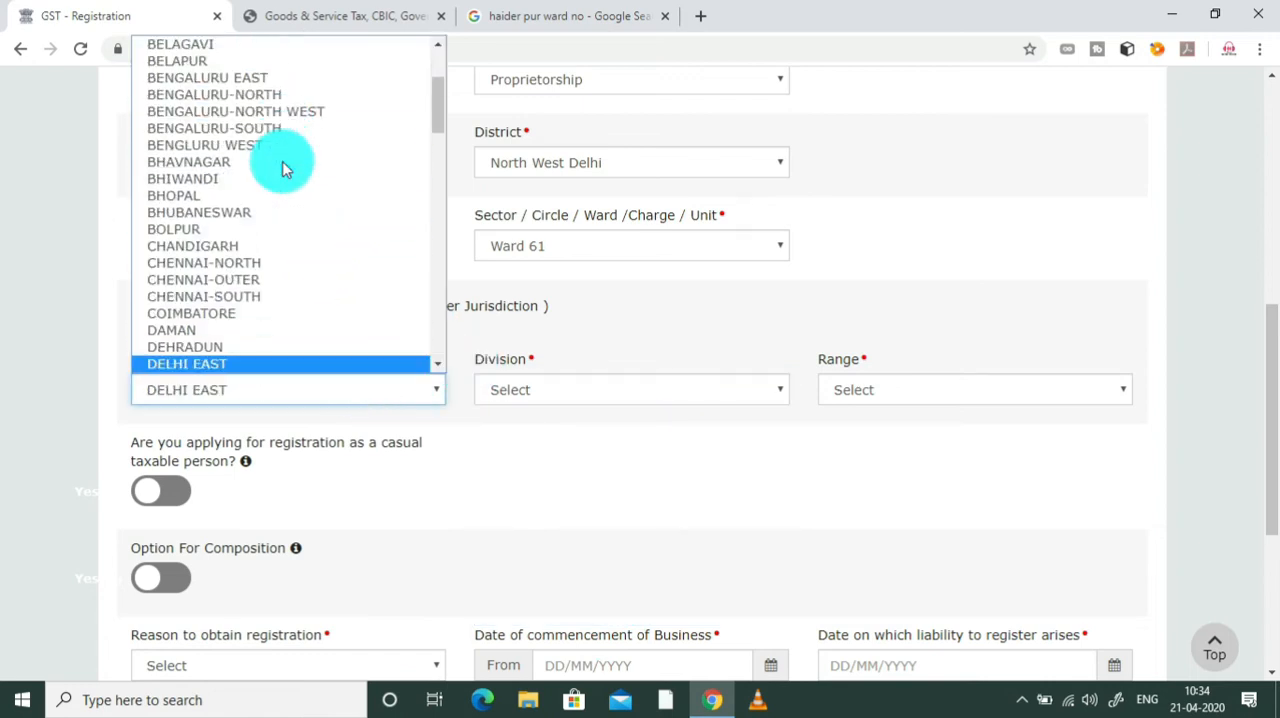
{"action": "left_click", "coordinate": [251, 362]}
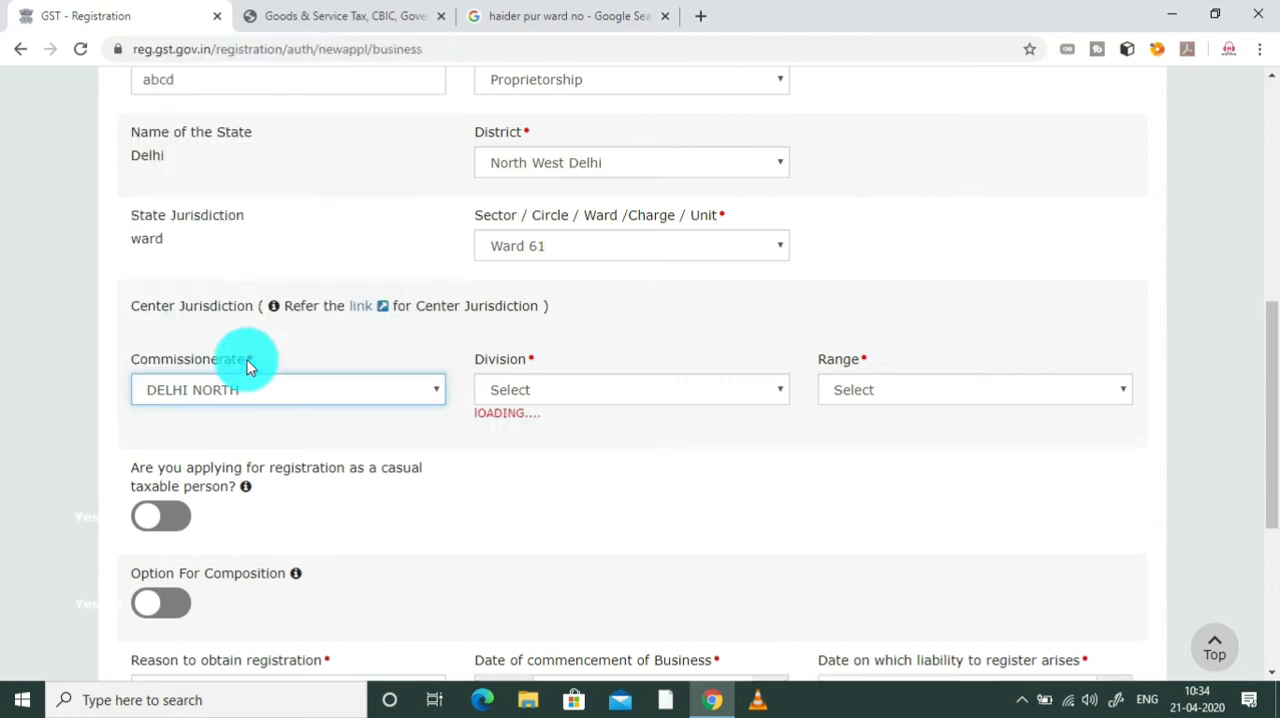
Step: Set the Center Jurisdiction's Division to BADLI and its Range to RANGE - 31
{"action": "left_click", "coordinate": [577, 399]}
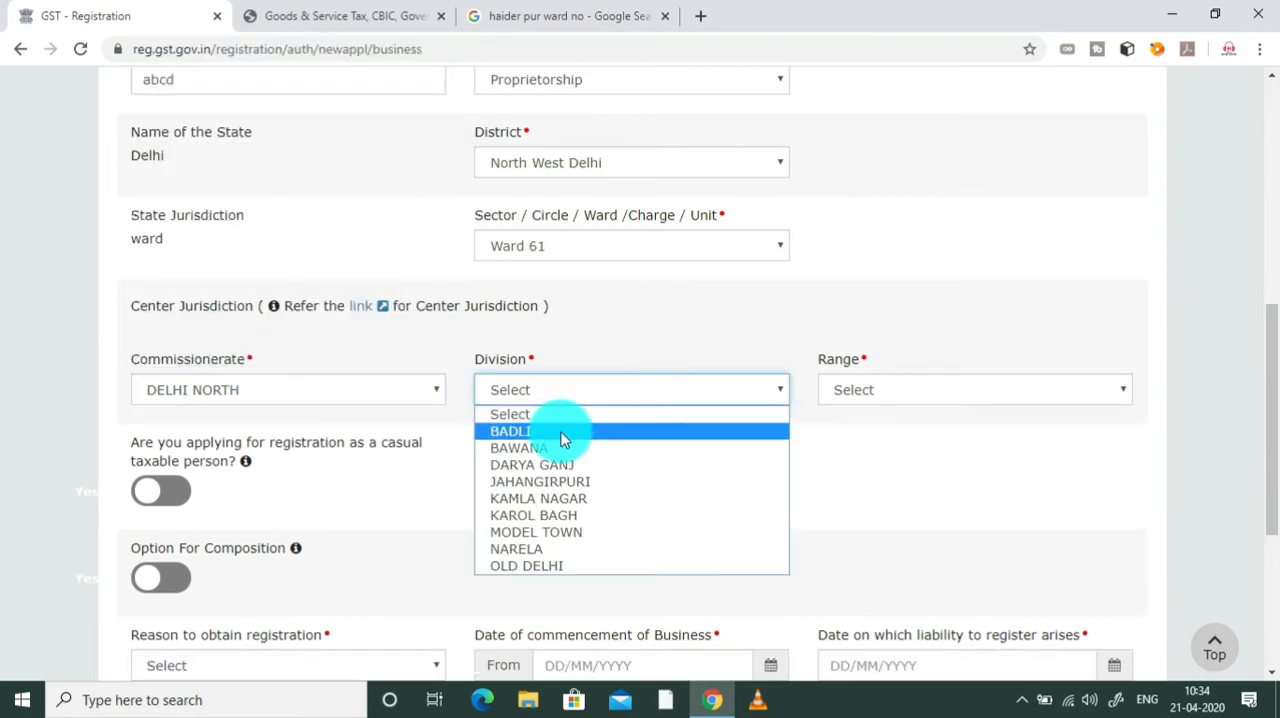
{"action": "left_click", "coordinate": [562, 435]}
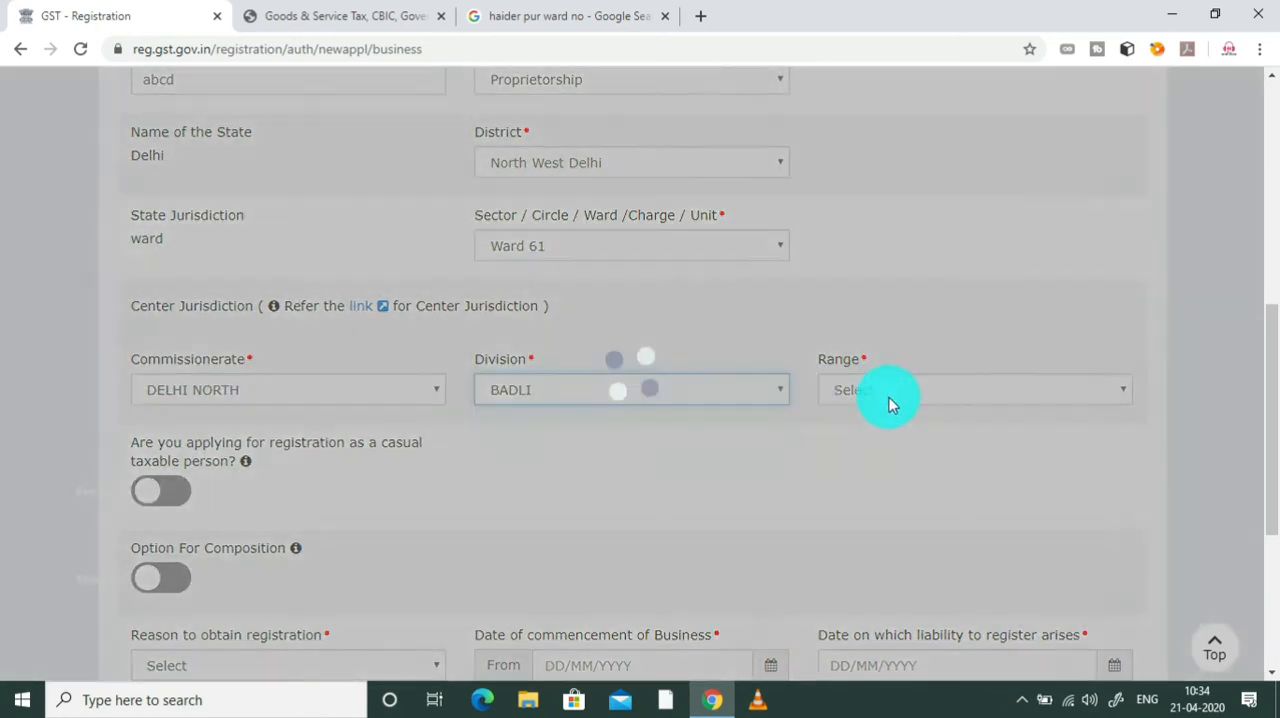
{"action": "left_click", "coordinate": [1008, 396]}
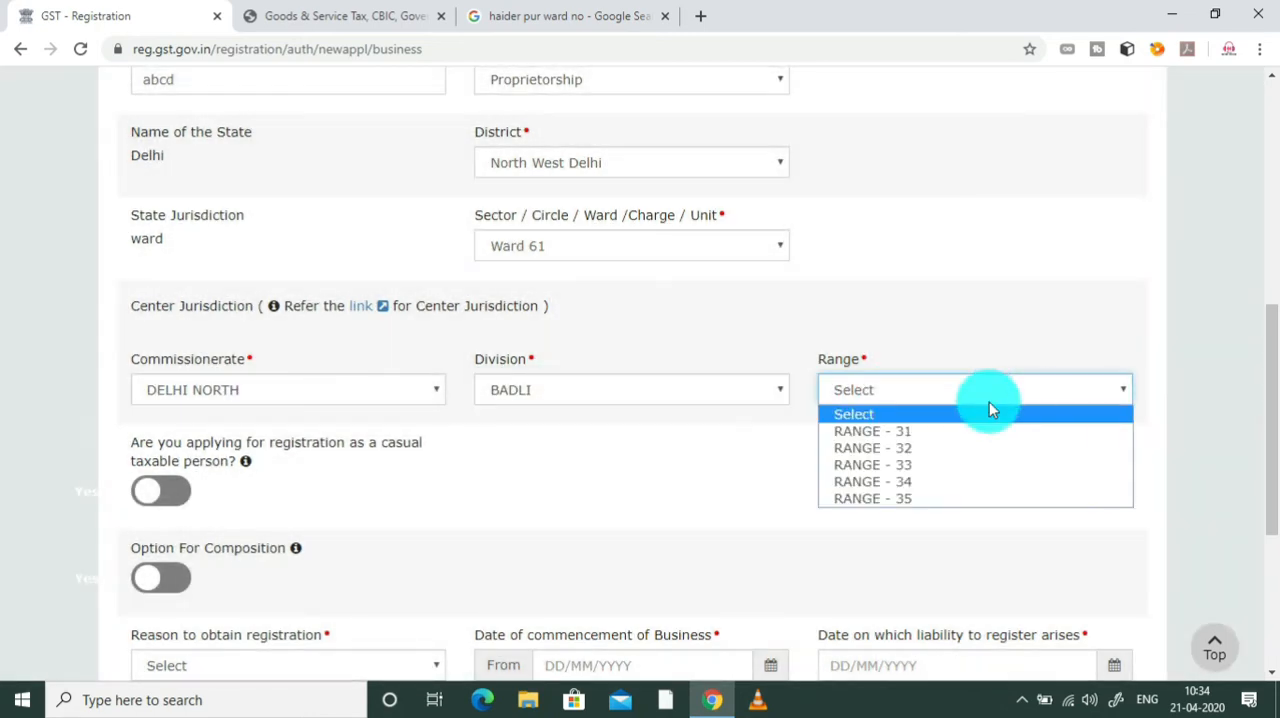
{"action": "left_click", "coordinate": [938, 436]}
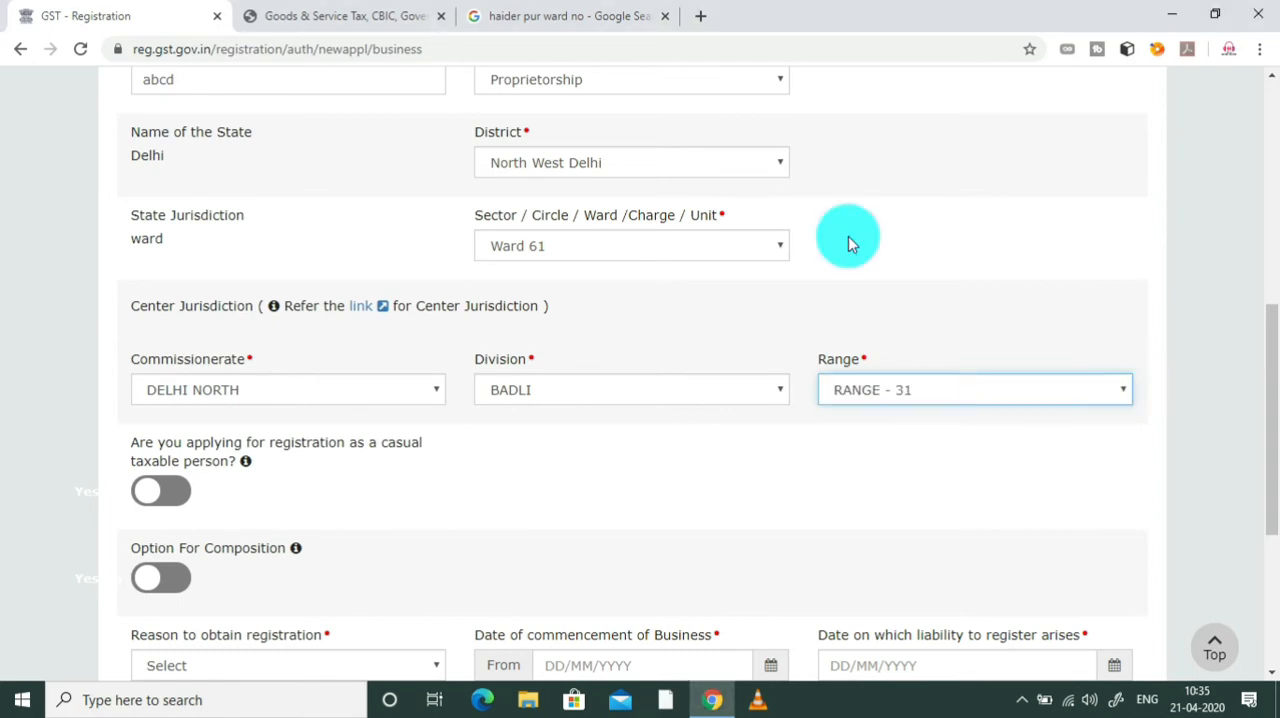
Step: Go back to the CBIC jurisdiction page, select Delhi as the state and collapse all expanded commissionerates in its tree
{"action": "left_click", "coordinate": [240, 8]}
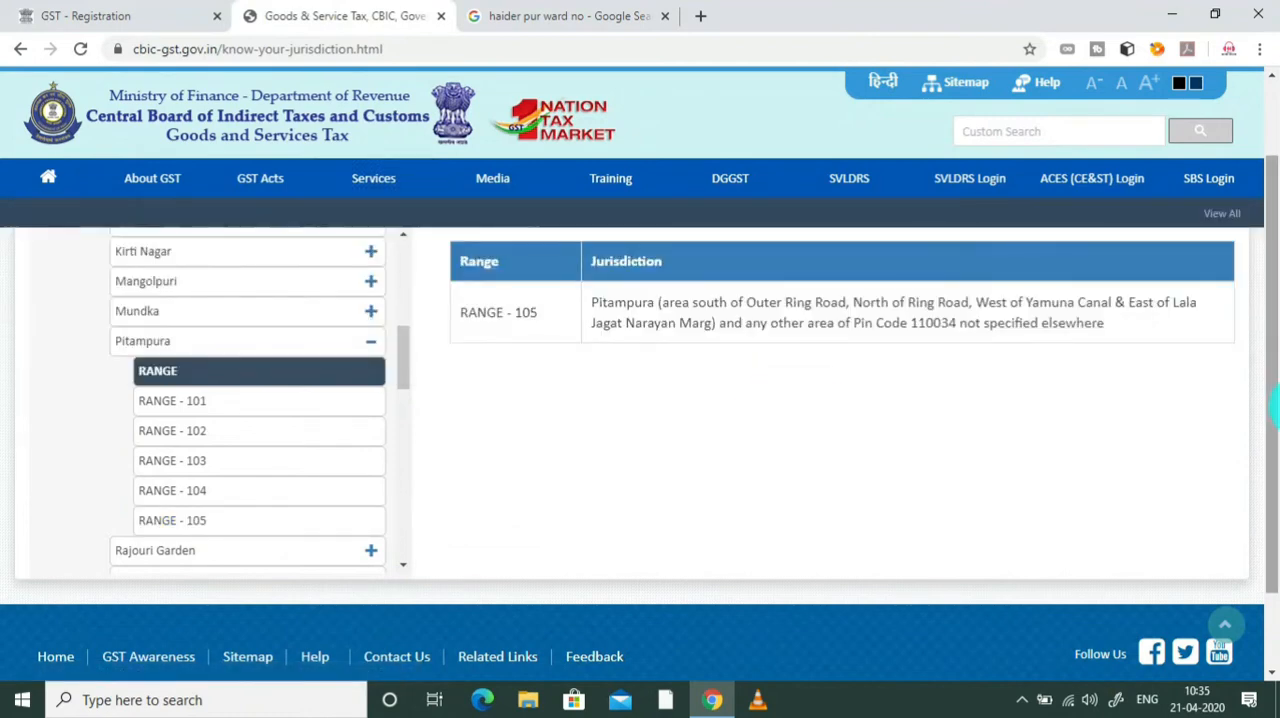
{"action": "left_click_drag", "start_coordinate": [1272, 420], "coordinate": [1266, 300]}
{"action": "left_click", "coordinate": [380, 267]}
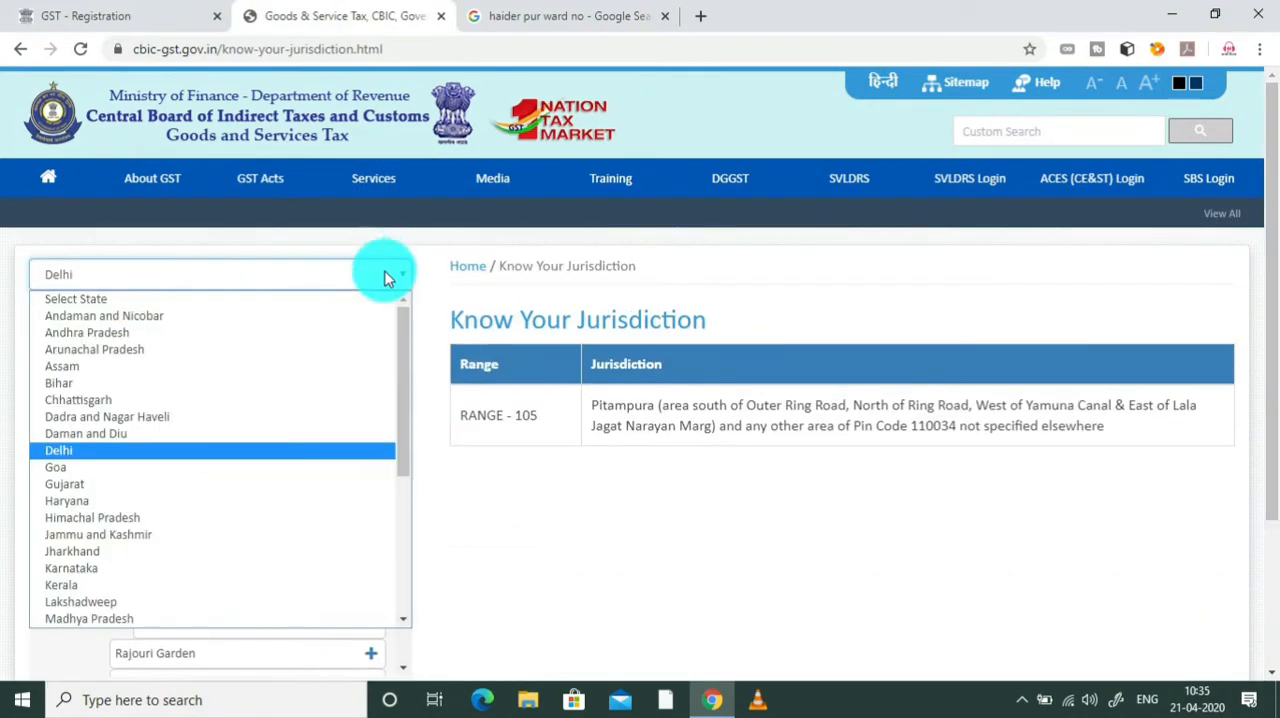
{"action": "left_click", "coordinate": [114, 452]}
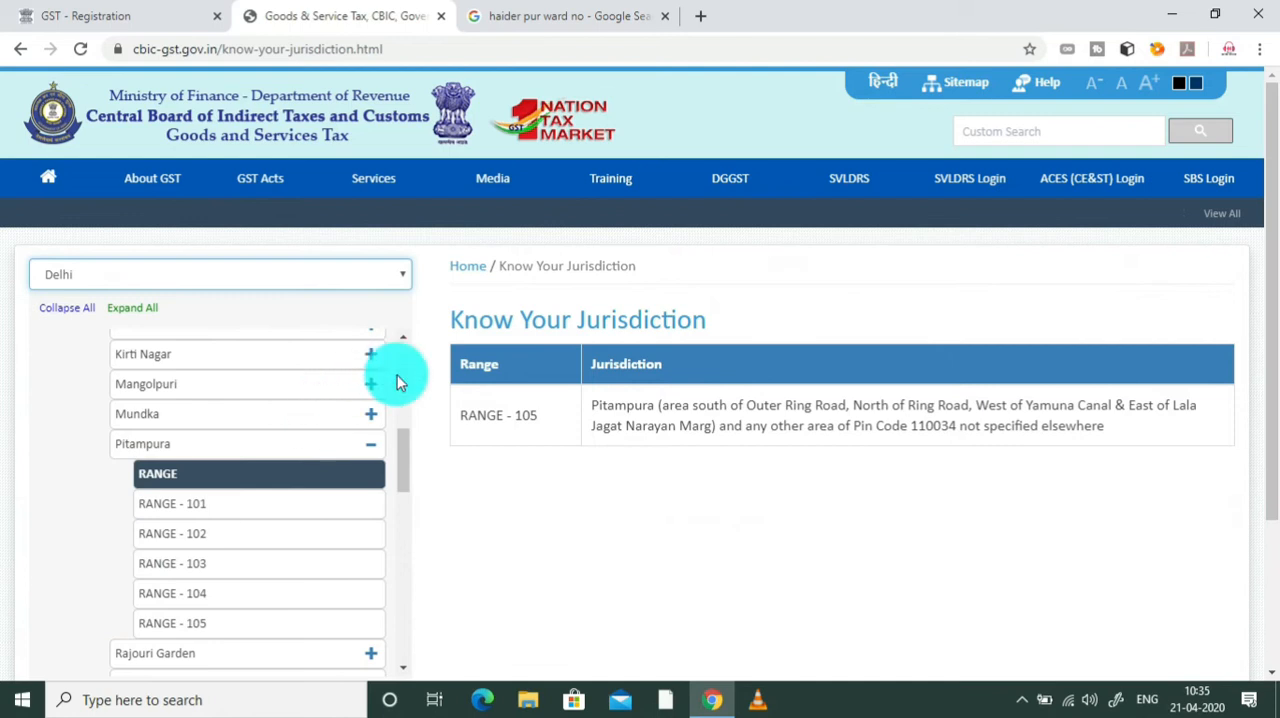
{"action": "left_click_drag", "start_coordinate": [406, 437], "coordinate": [408, 369]}
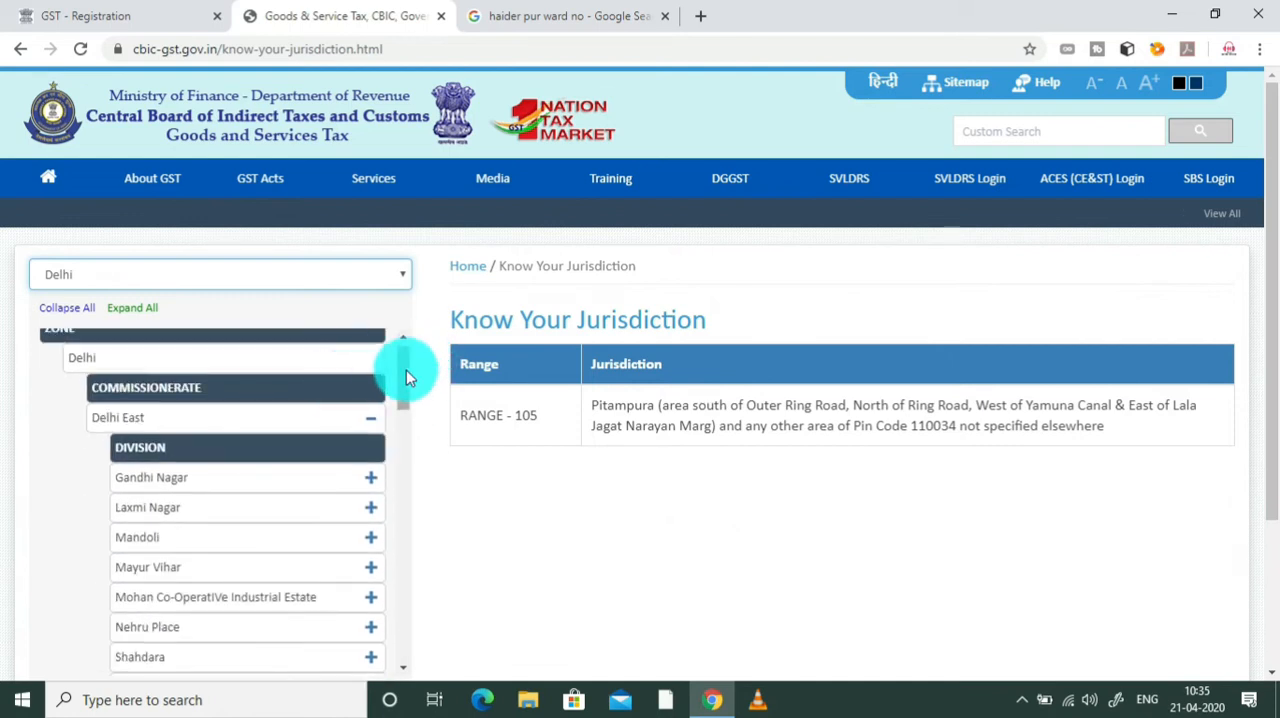
{"action": "scroll", "coordinate": [406, 375], "scroll_direction": "up", "scroll_amount": 1}
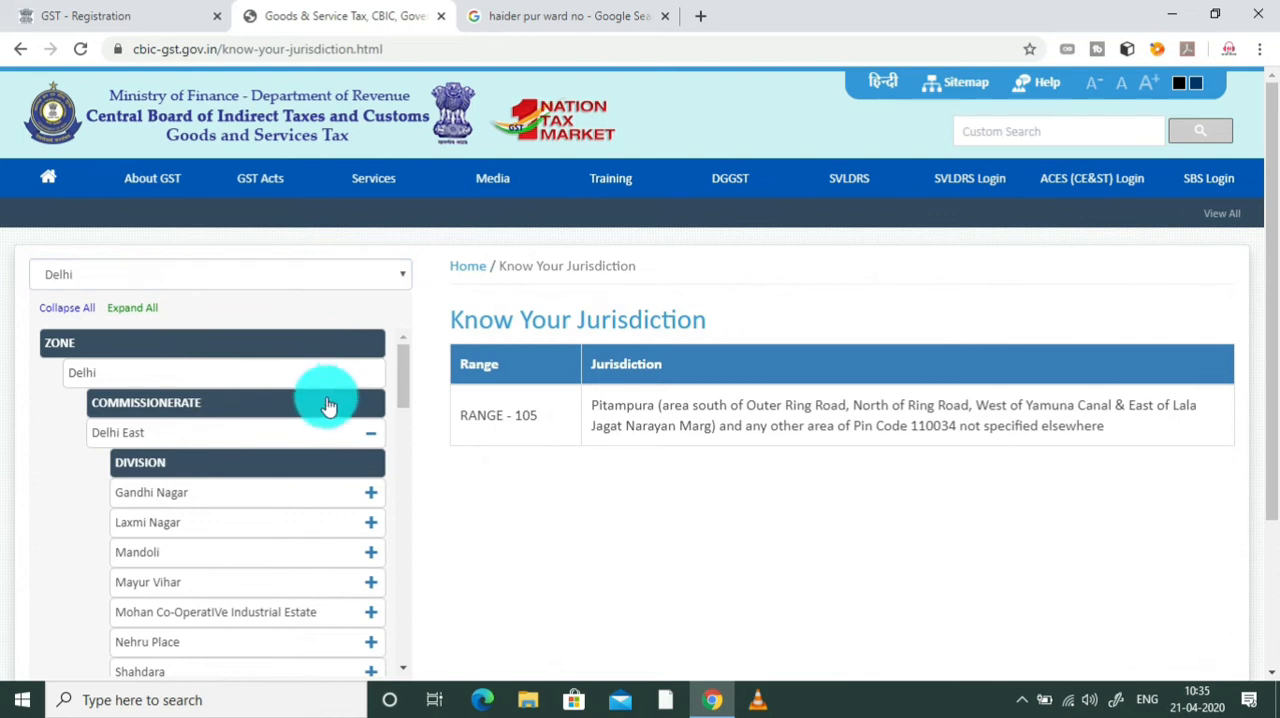
{"action": "left_click", "coordinate": [366, 436]}
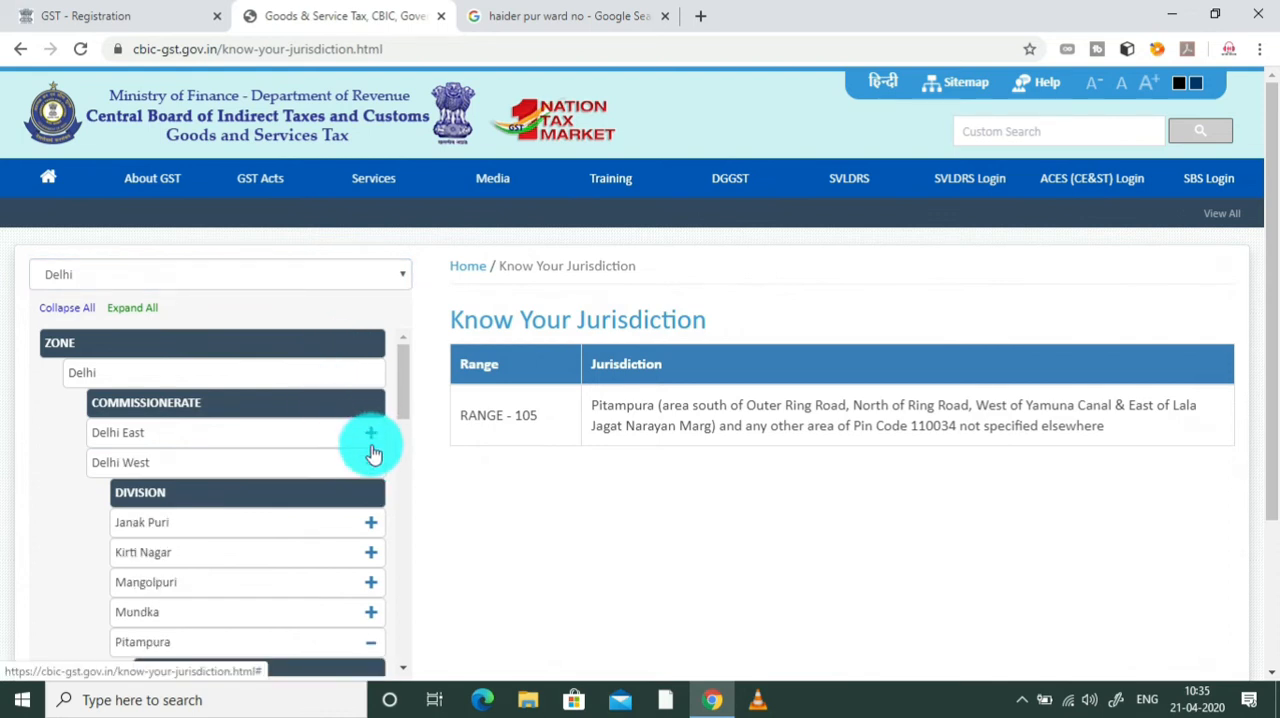
{"action": "left_click", "coordinate": [372, 468]}
{"action": "left_click_drag", "start_coordinate": [403, 380], "coordinate": [400, 432]}
{"action": "left_click", "coordinate": [372, 408]}
{"action": "left_click", "coordinate": [372, 378]}
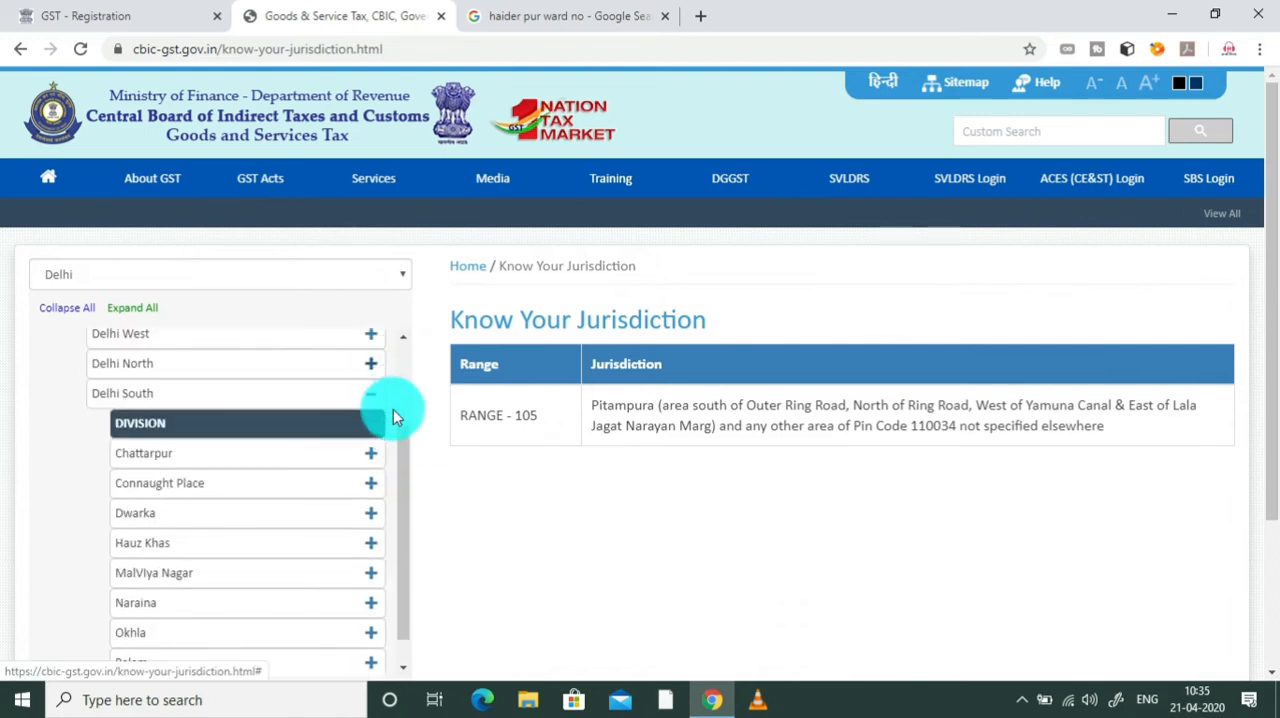
{"action": "left_click", "coordinate": [372, 396]}
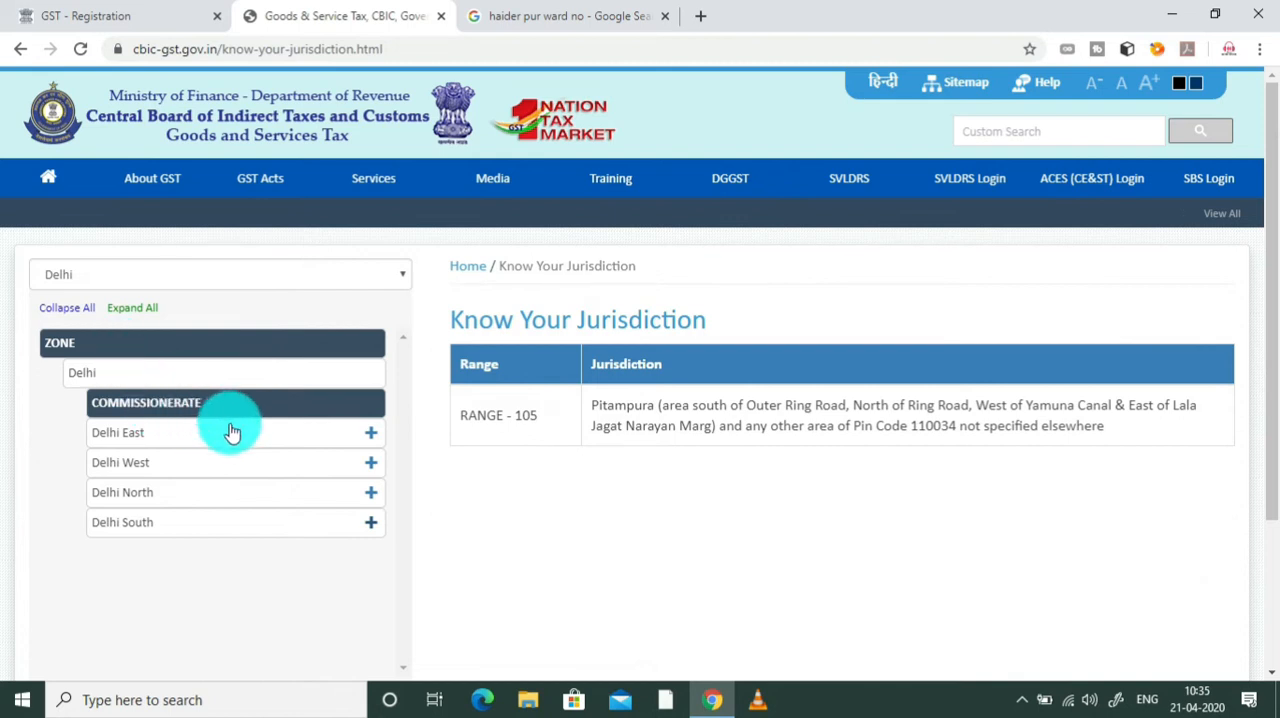
Step: Look up the area covered by RANGE - 31 in Delhi North's Badli division, and return to the GST registration form
{"action": "left_click", "coordinate": [371, 497]}
{"action": "scroll", "coordinate": [394, 466], "scroll_direction": "down", "scroll_amount": 1}
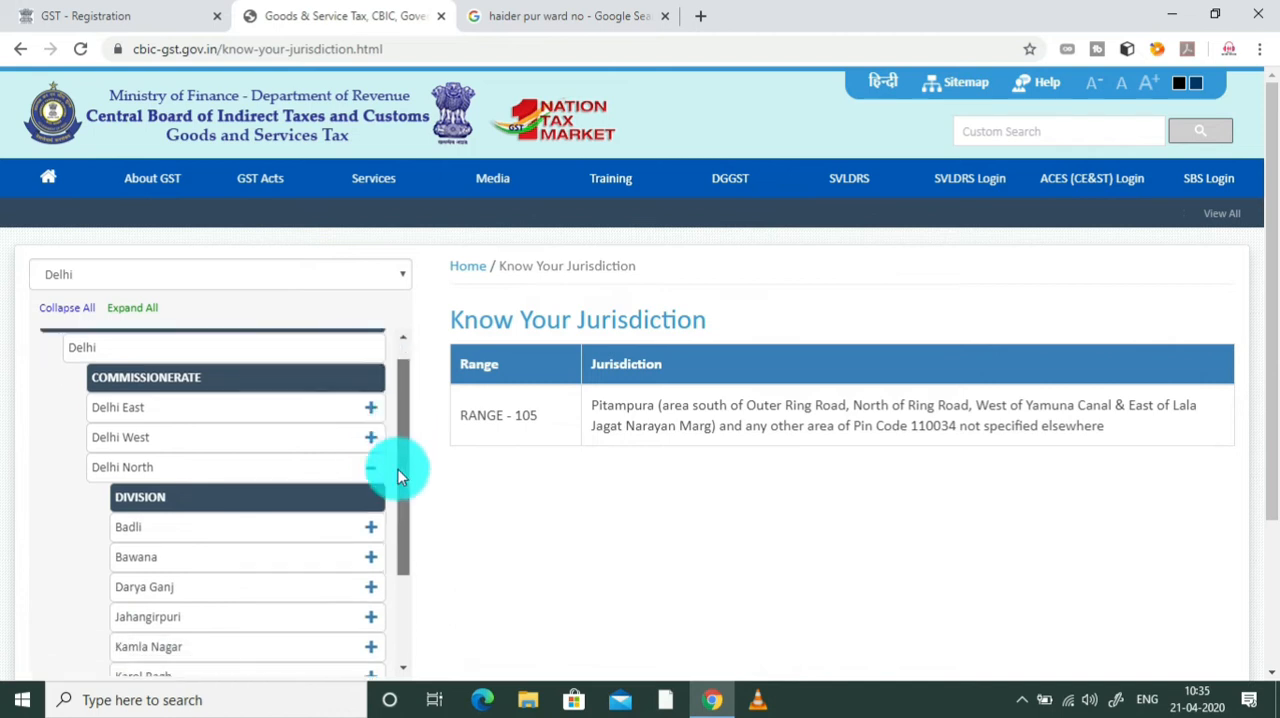
{"action": "left_click", "coordinate": [376, 491]}
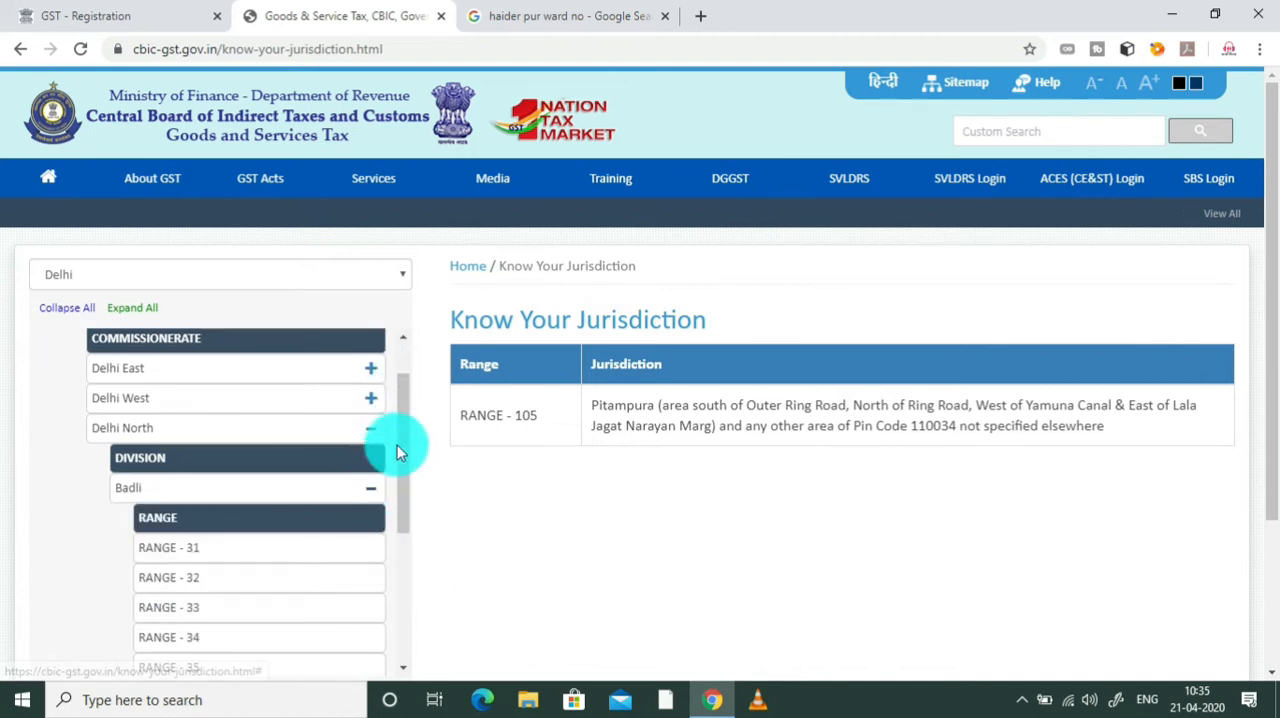
{"action": "scroll", "coordinate": [360, 491], "scroll_direction": "down", "scroll_amount": 1}
{"action": "left_click", "coordinate": [255, 453]}
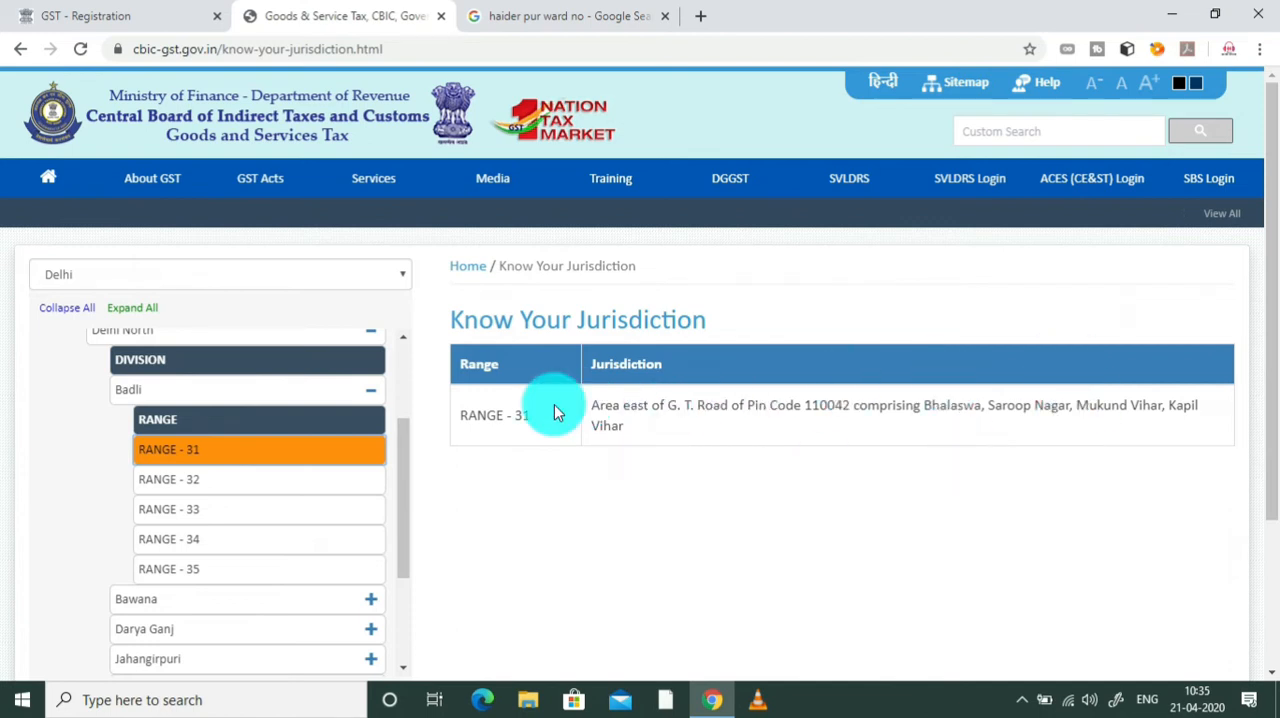
{"action": "scroll", "coordinate": [408, 457], "scroll_direction": "up", "scroll_amount": 2}
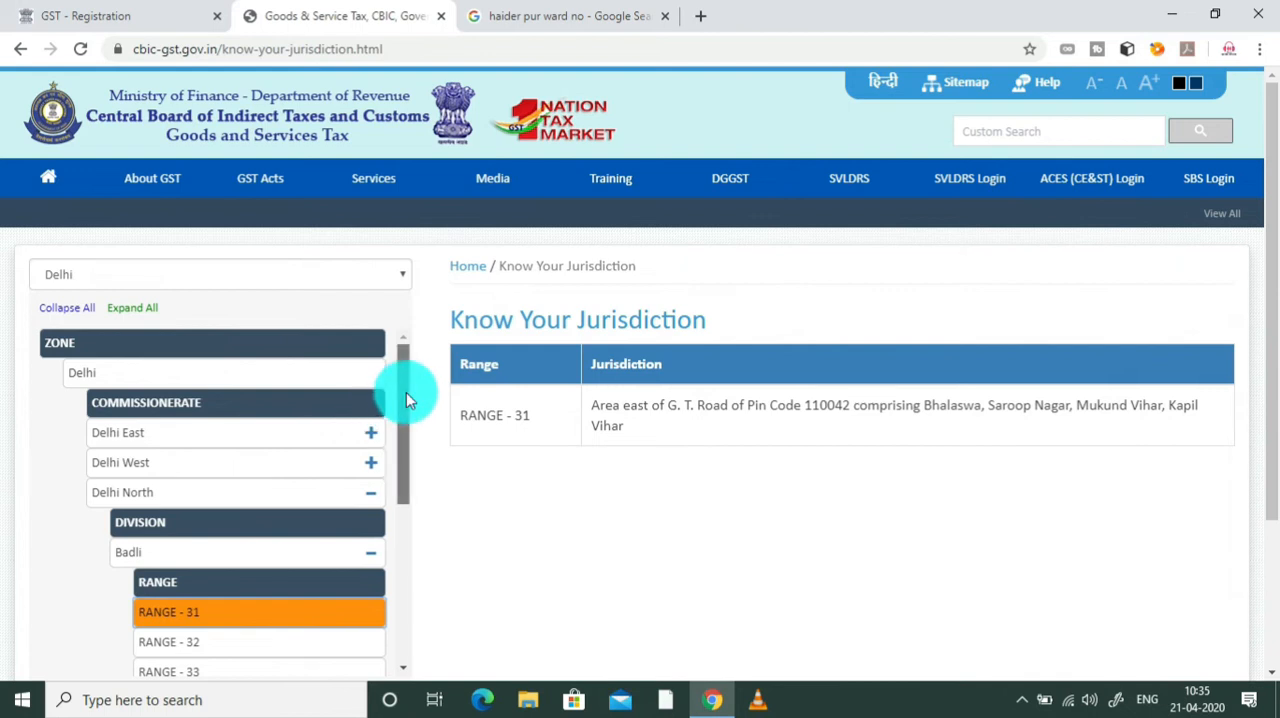
{"action": "scroll", "coordinate": [414, 392], "scroll_direction": "down", "scroll_amount": 1}
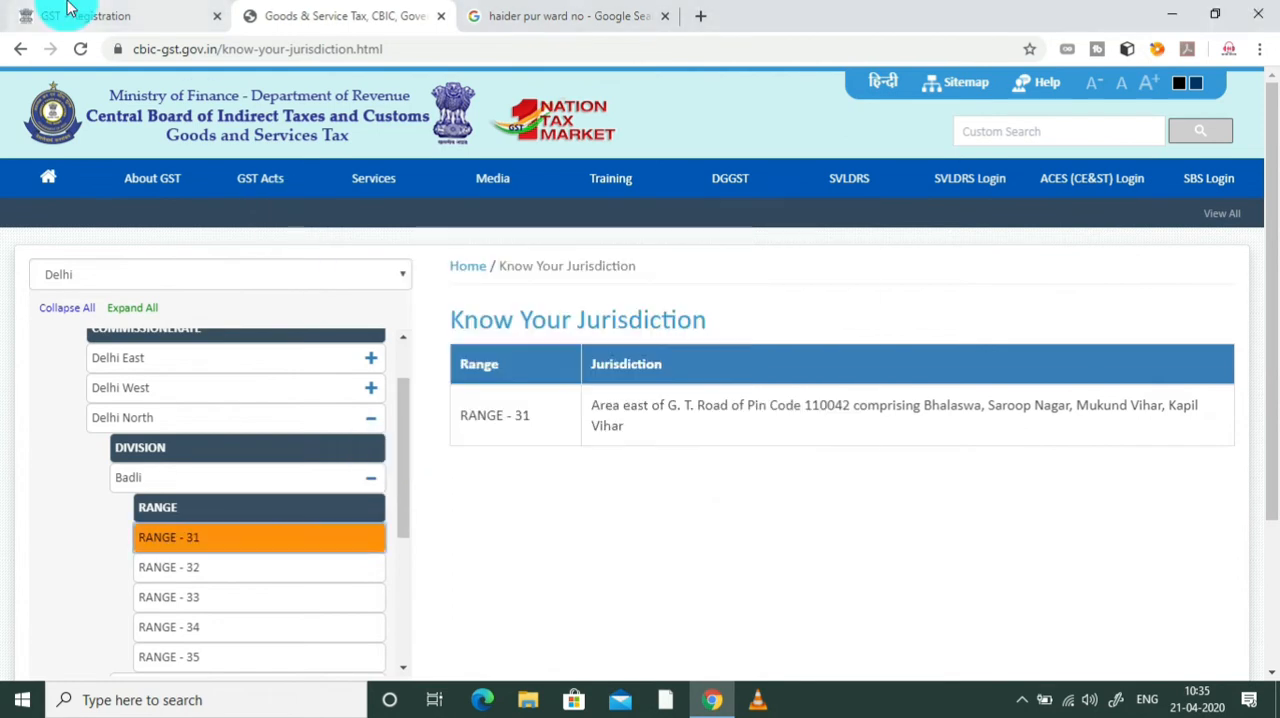
{"action": "left_click", "coordinate": [68, 12]}
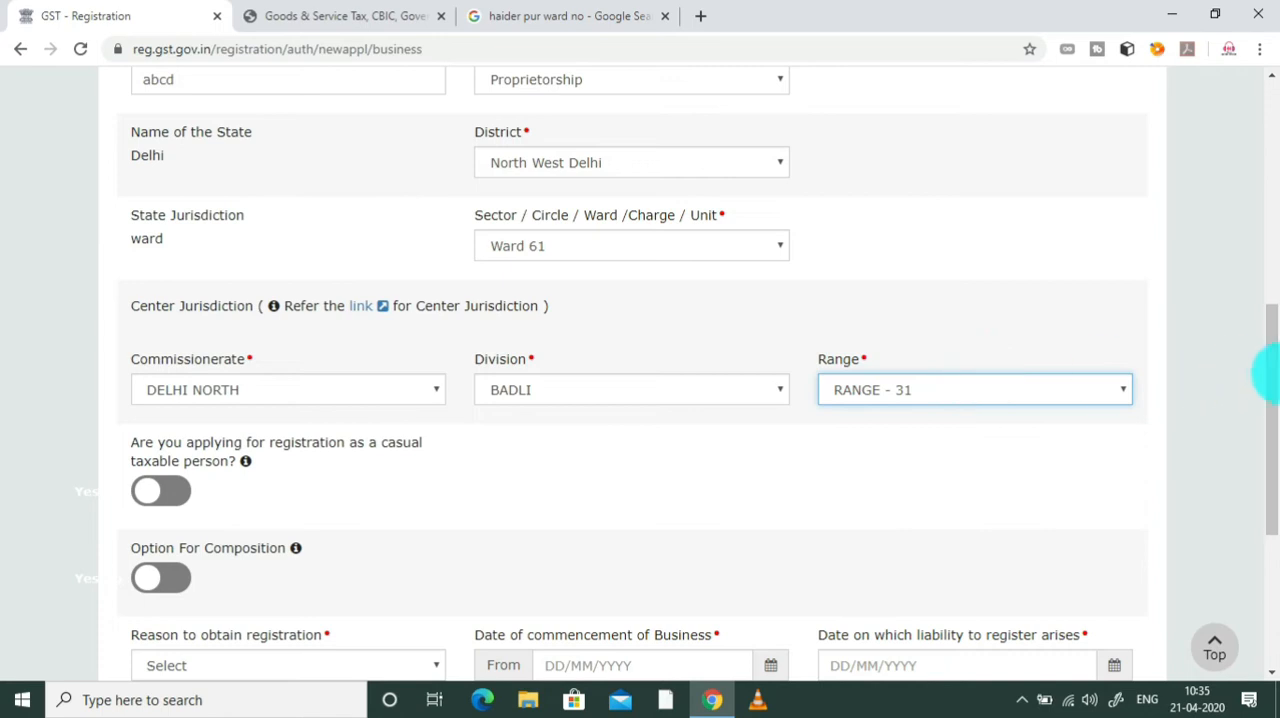
Step: Switch Option For Composition on and back off
{"action": "left_click_drag", "start_coordinate": [1270, 380], "coordinate": [1268, 430]}
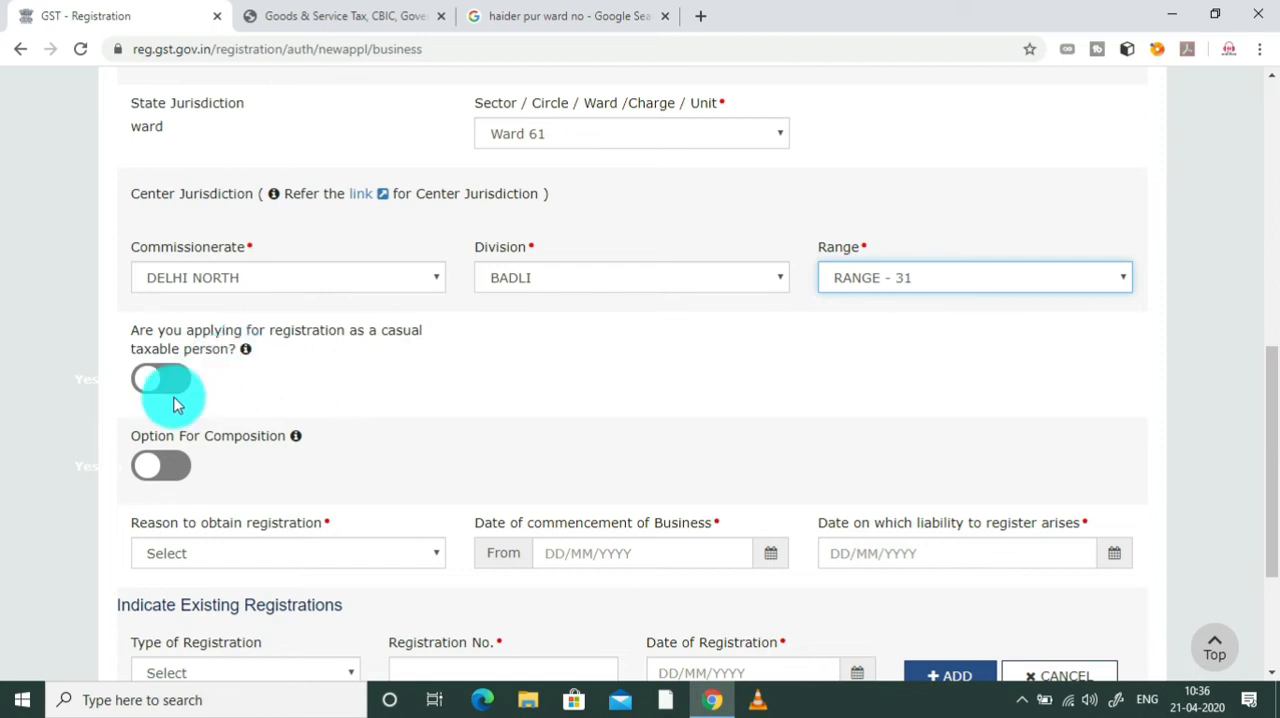
{"action": "left_click", "coordinate": [170, 467]}
{"action": "left_click", "coordinate": [145, 470]}
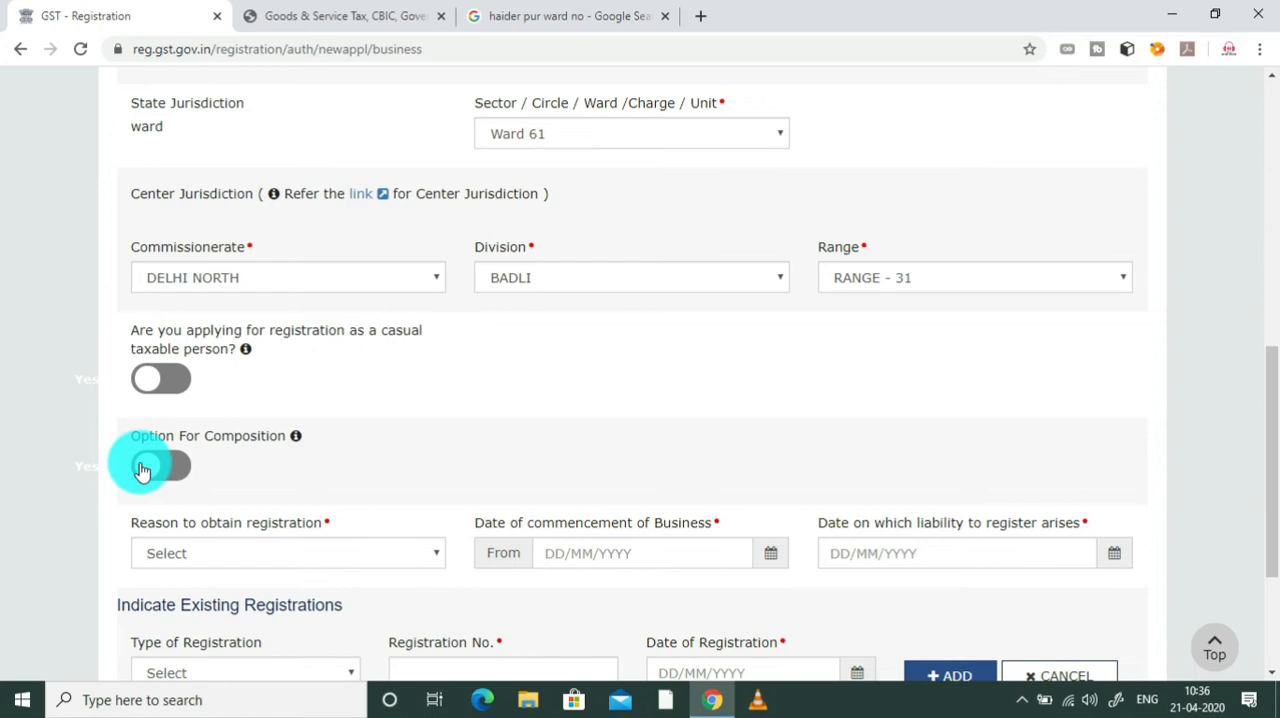
Step: Set the reason to obtain registration to Voluntary Basis with commencement date 21/04/2020, and save the Business Details to continue
{"action": "left_click_drag", "start_coordinate": [1260, 423], "coordinate": [1263, 500]}
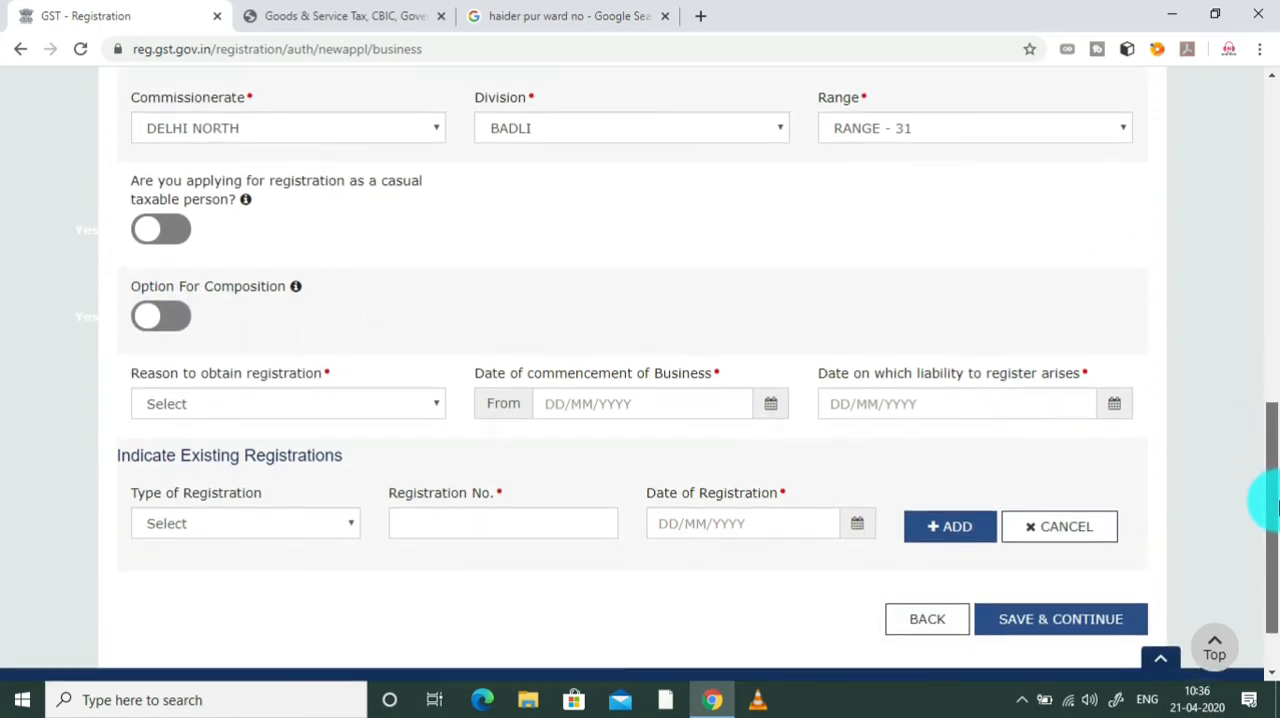
{"action": "left_click", "coordinate": [333, 411]}
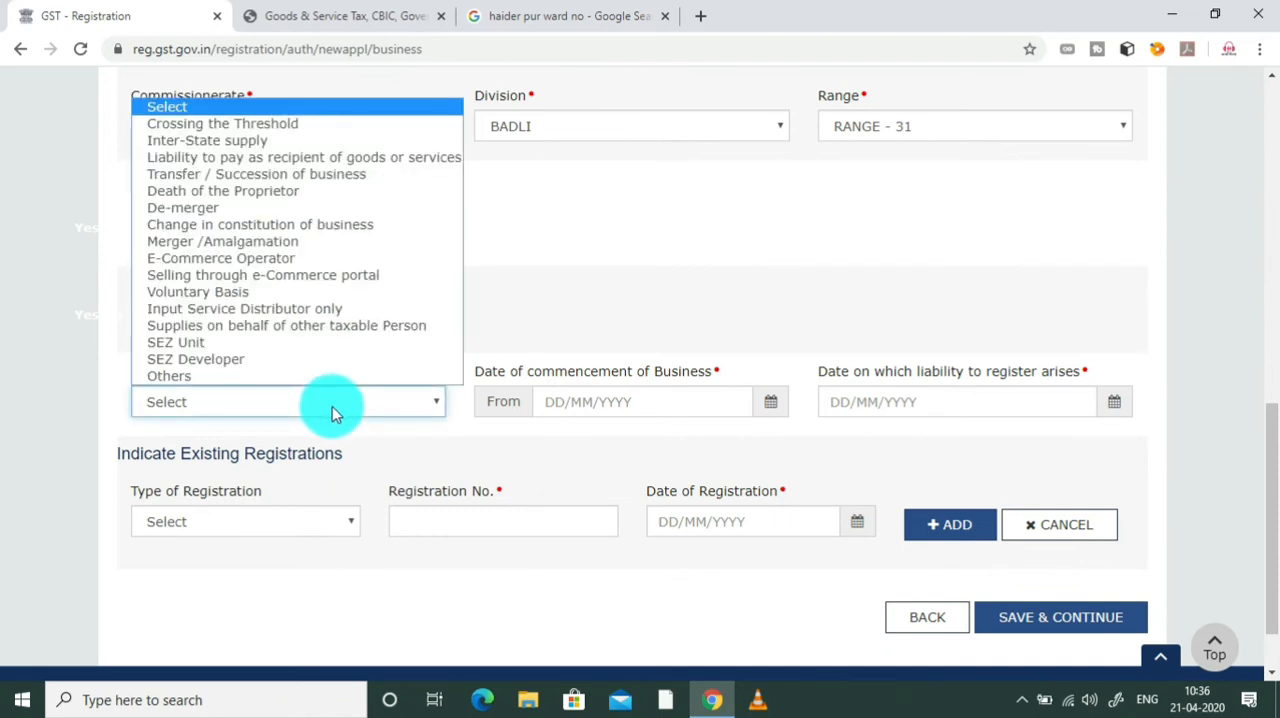
{"action": "left_click", "coordinate": [237, 293]}
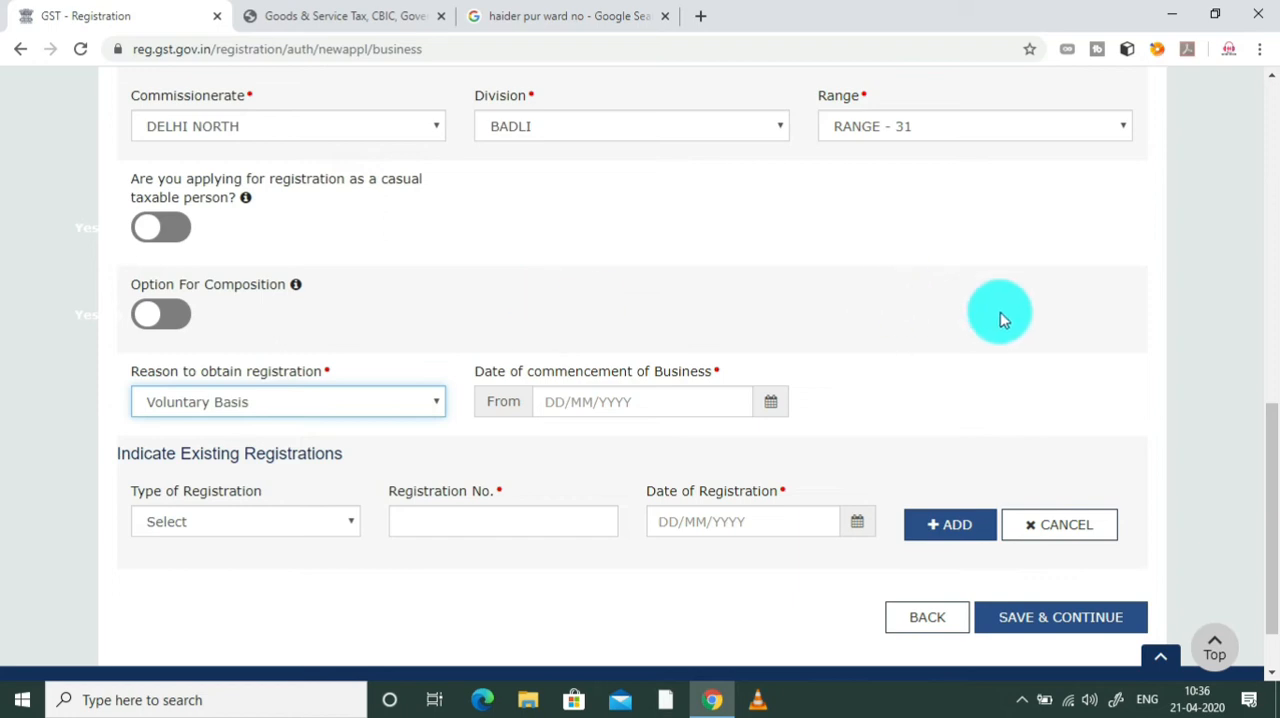
{"action": "left_click_drag", "start_coordinate": [1276, 444], "coordinate": [1276, 500]}
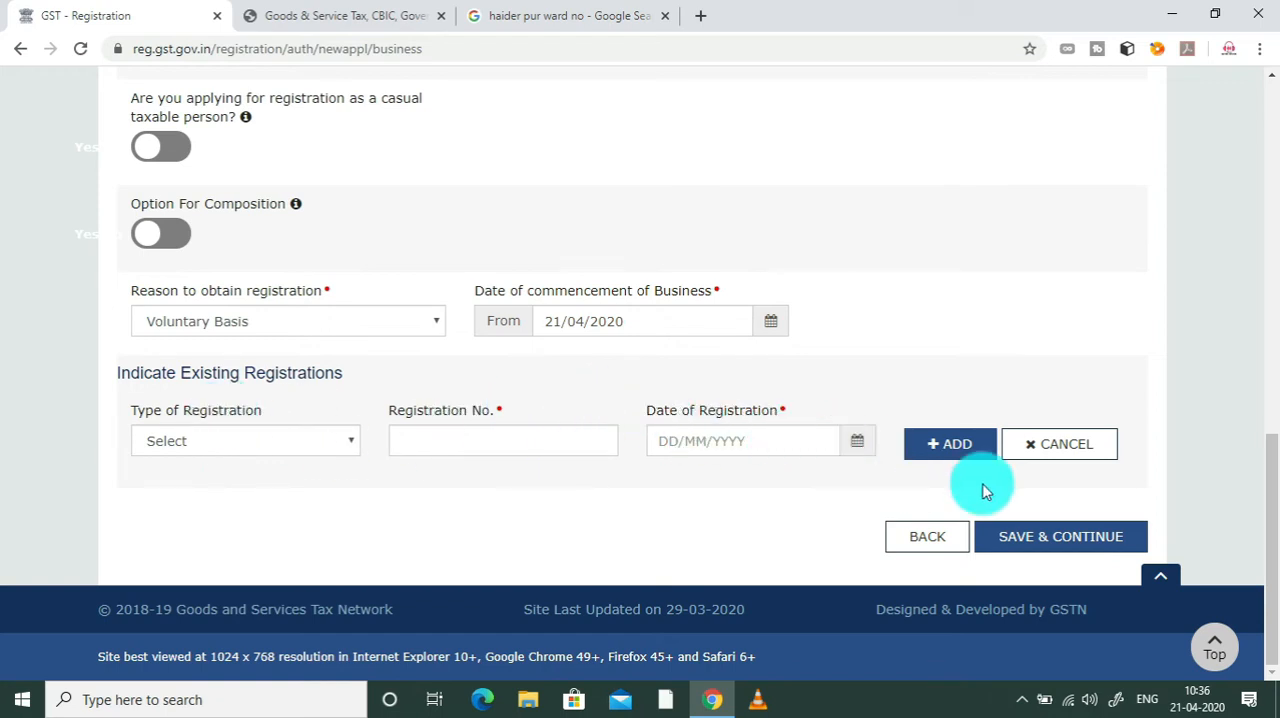
{"action": "left_click", "coordinate": [1086, 537]}
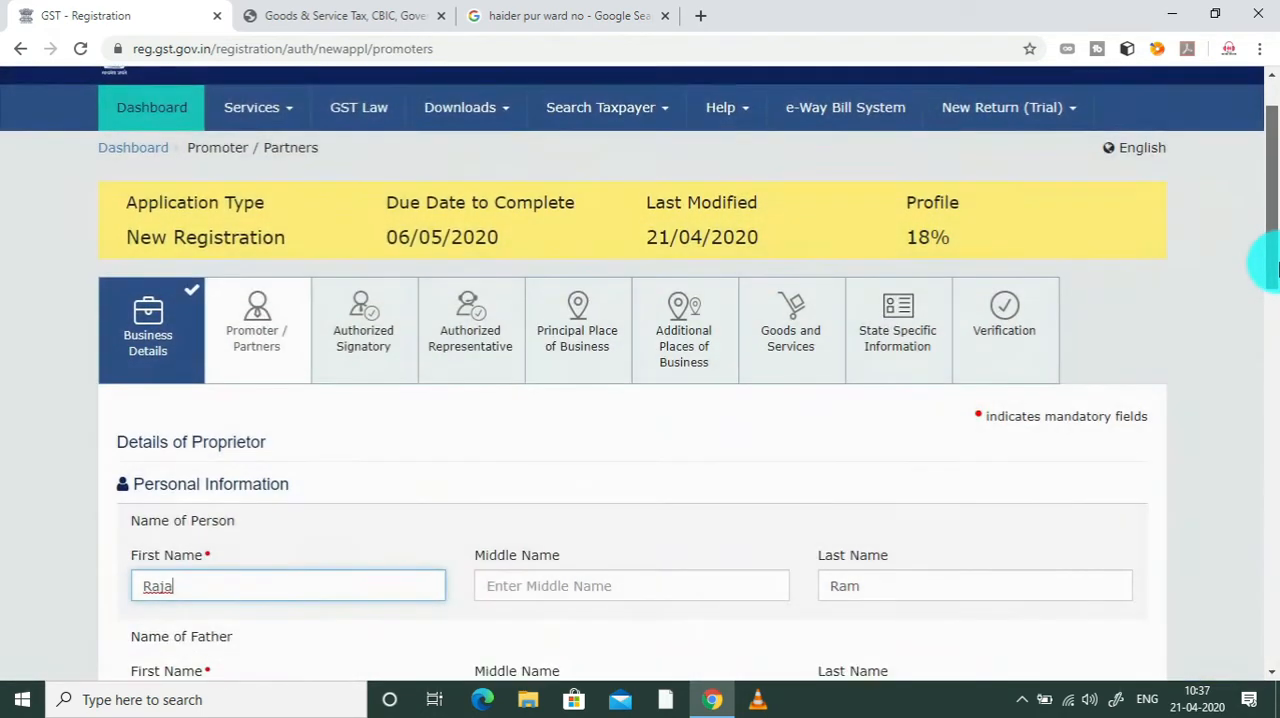
Step: Enter the first and last name of the proprietor's father in the Promoter / Partners personal information
{"action": "left_click_drag", "start_coordinate": [1276, 266], "coordinate": [1262, 286]}
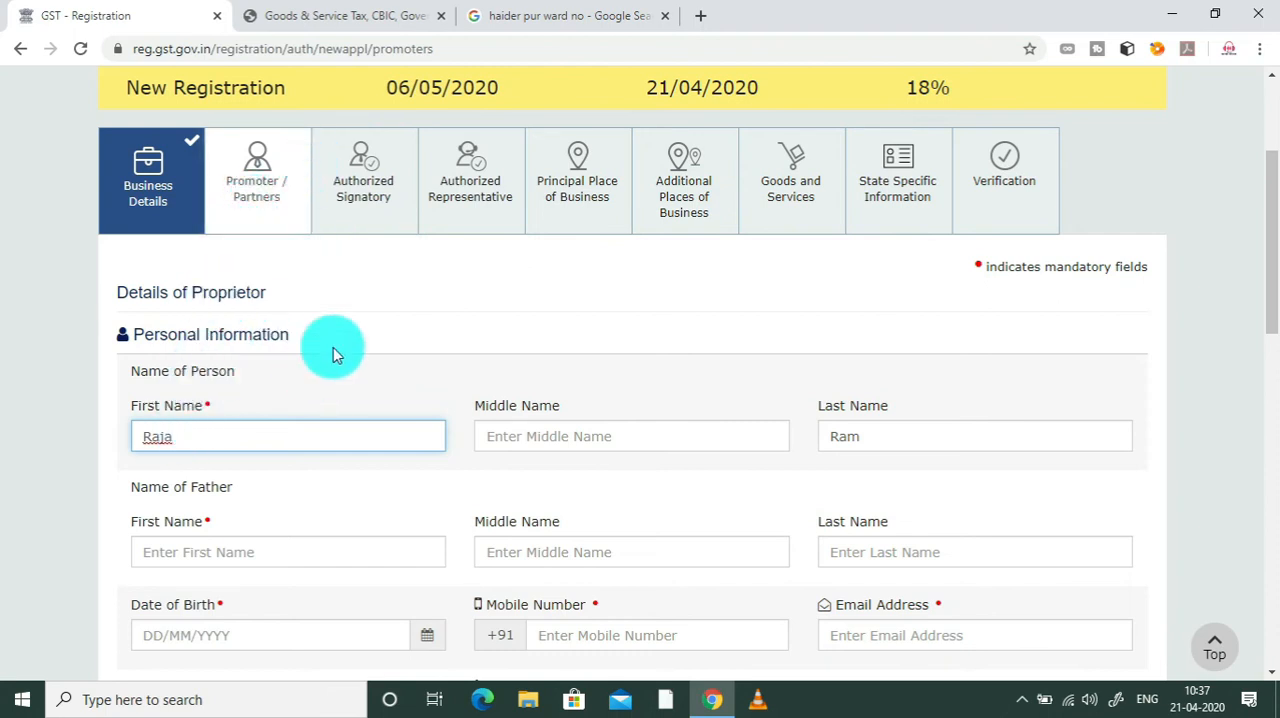
{"action": "left_click_drag", "start_coordinate": [1268, 266], "coordinate": [1276, 322]}
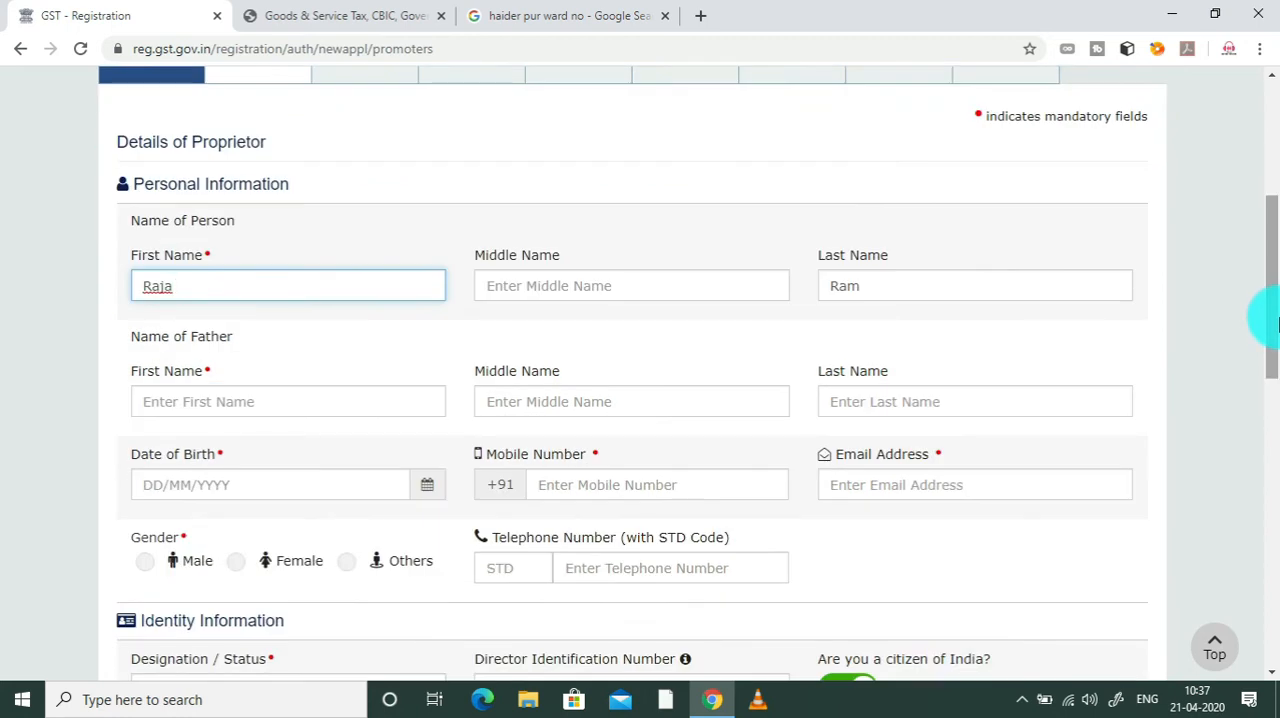
{"action": "left_click_drag", "start_coordinate": [1277, 323], "coordinate": [1274, 329]}
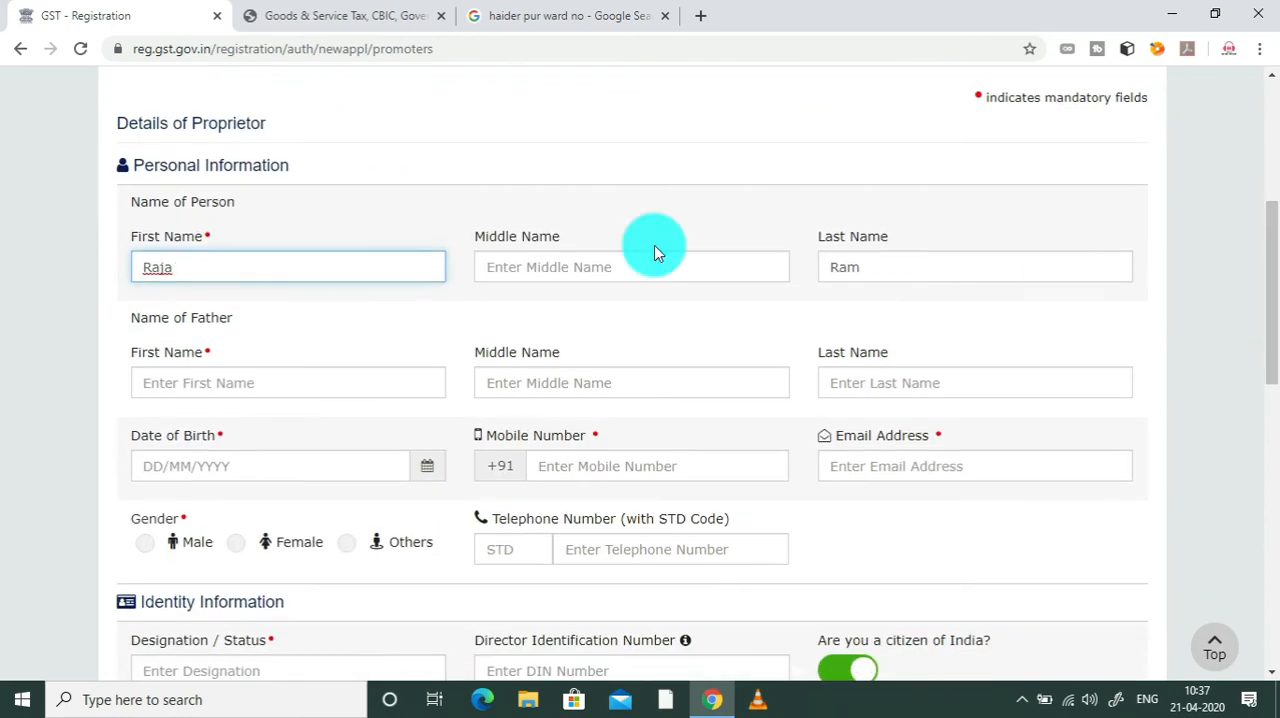
{"action": "left_click_drag", "start_coordinate": [1271, 251], "coordinate": [1270, 294]}
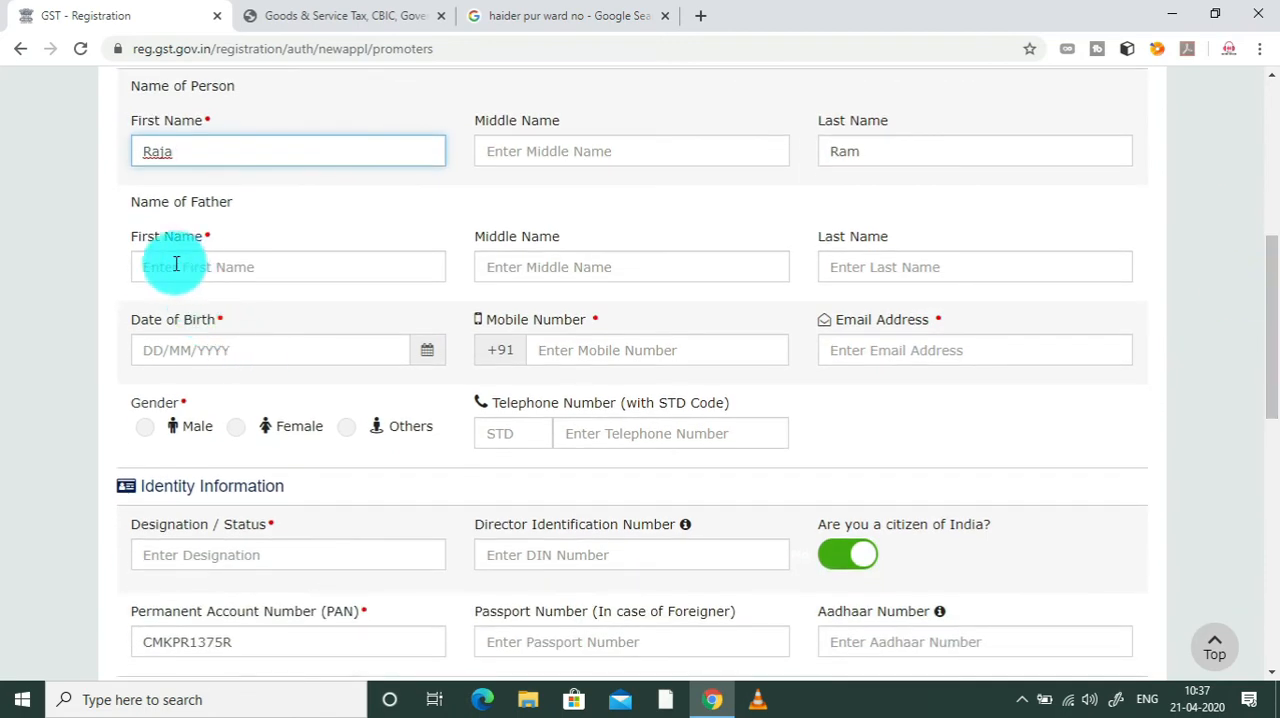
{"action": "left_click", "coordinate": [220, 267]}
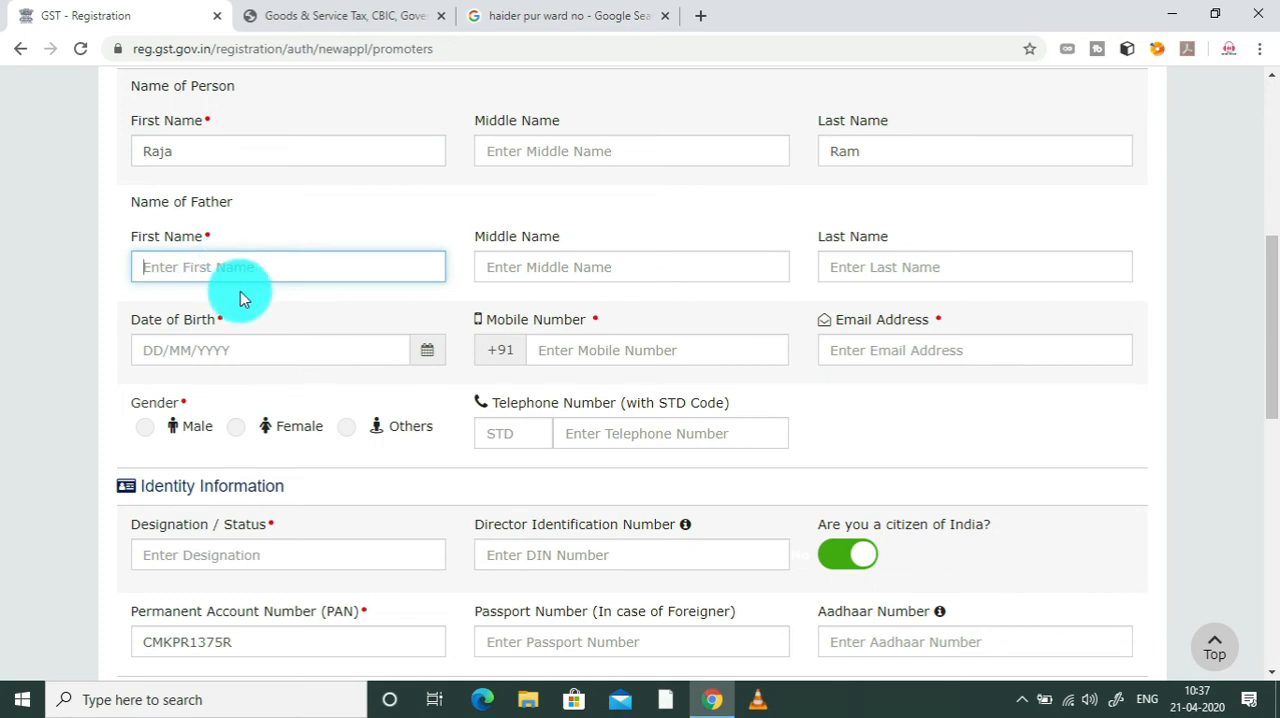
{"action": "type", "text": "abd"}
{"action": "left_click", "coordinate": [857, 271]}
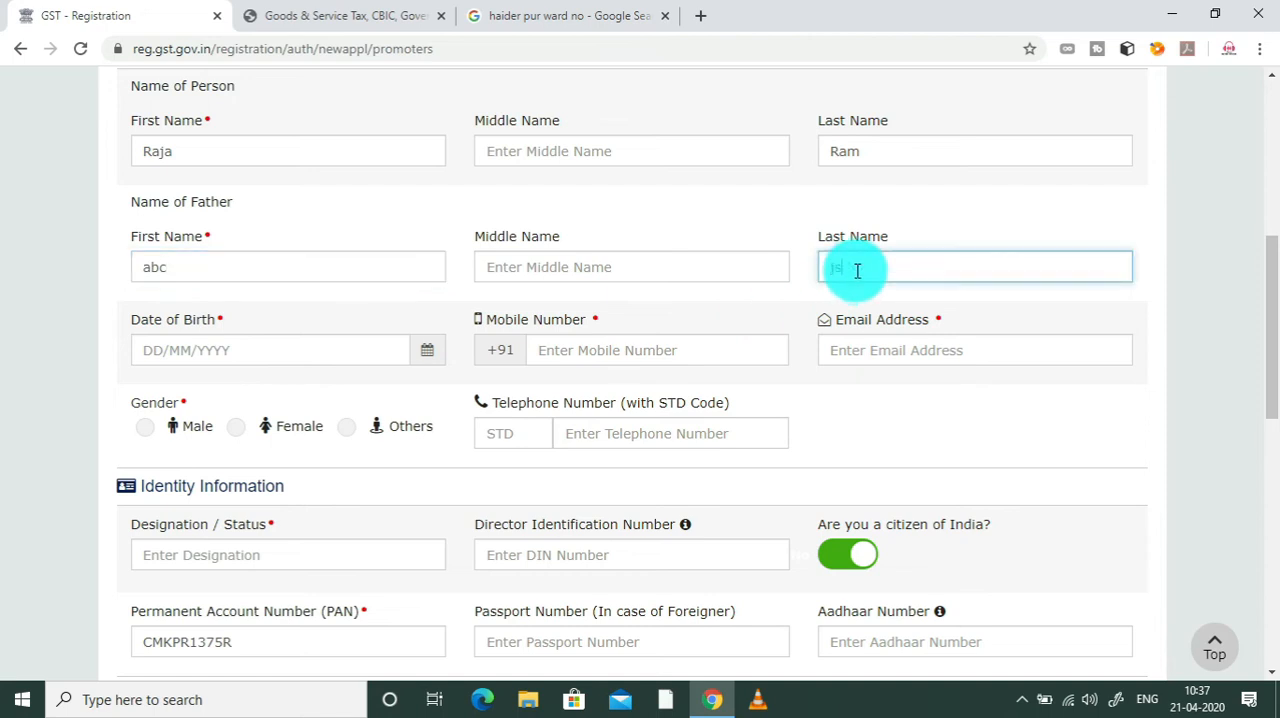
Step: Enter the proprietor's date of birth and mobile number in the personal information
{"action": "left_click", "coordinate": [300, 357]}
{"action": "left_click", "coordinate": [430, 360]}
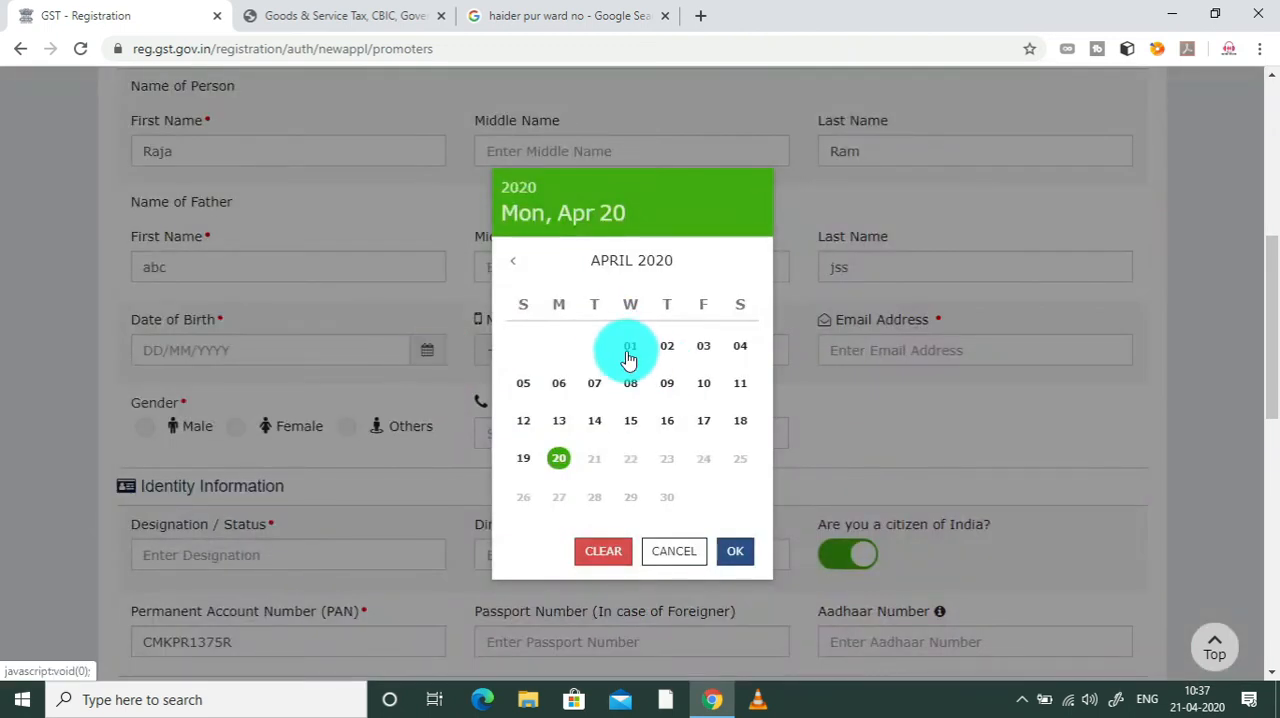
{"action": "left_click", "coordinate": [530, 190]}
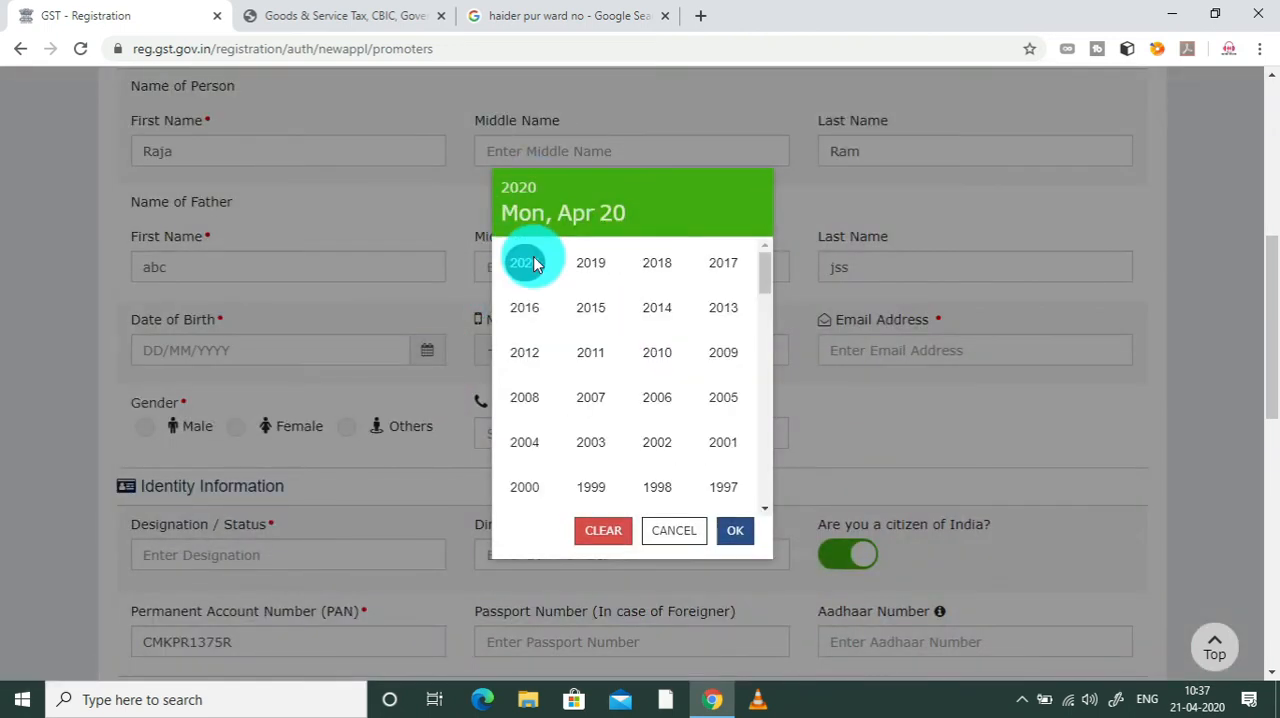
{"action": "left_click", "coordinate": [655, 490]}
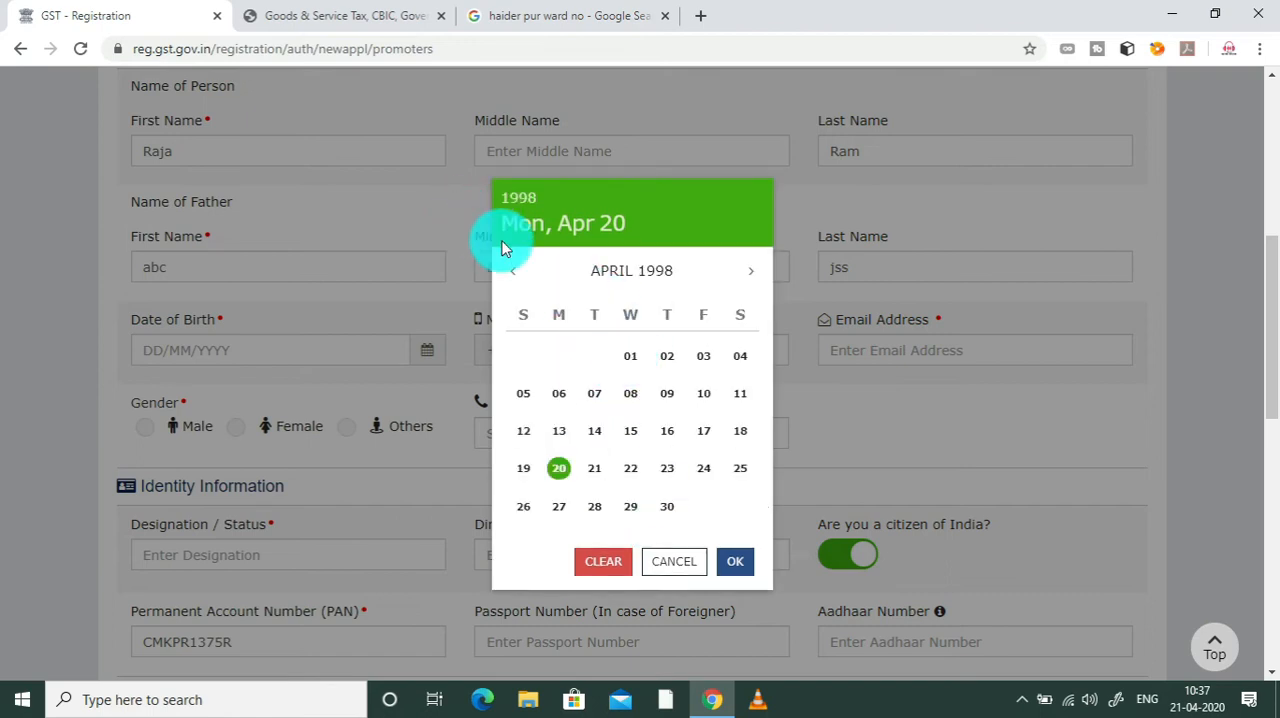
{"action": "left_click", "coordinate": [512, 278]}
{"action": "left_click", "coordinate": [512, 278]}
{"action": "left_click", "coordinate": [512, 278]}
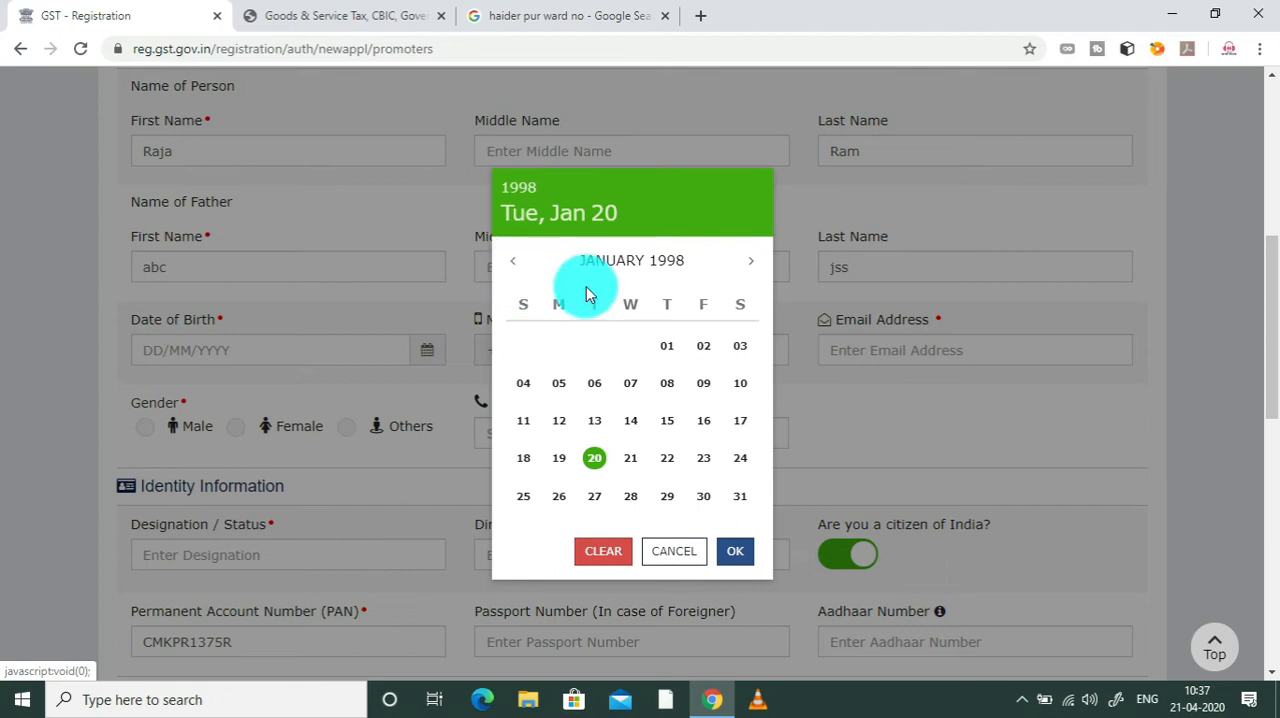
{"action": "left_click", "coordinate": [666, 384]}
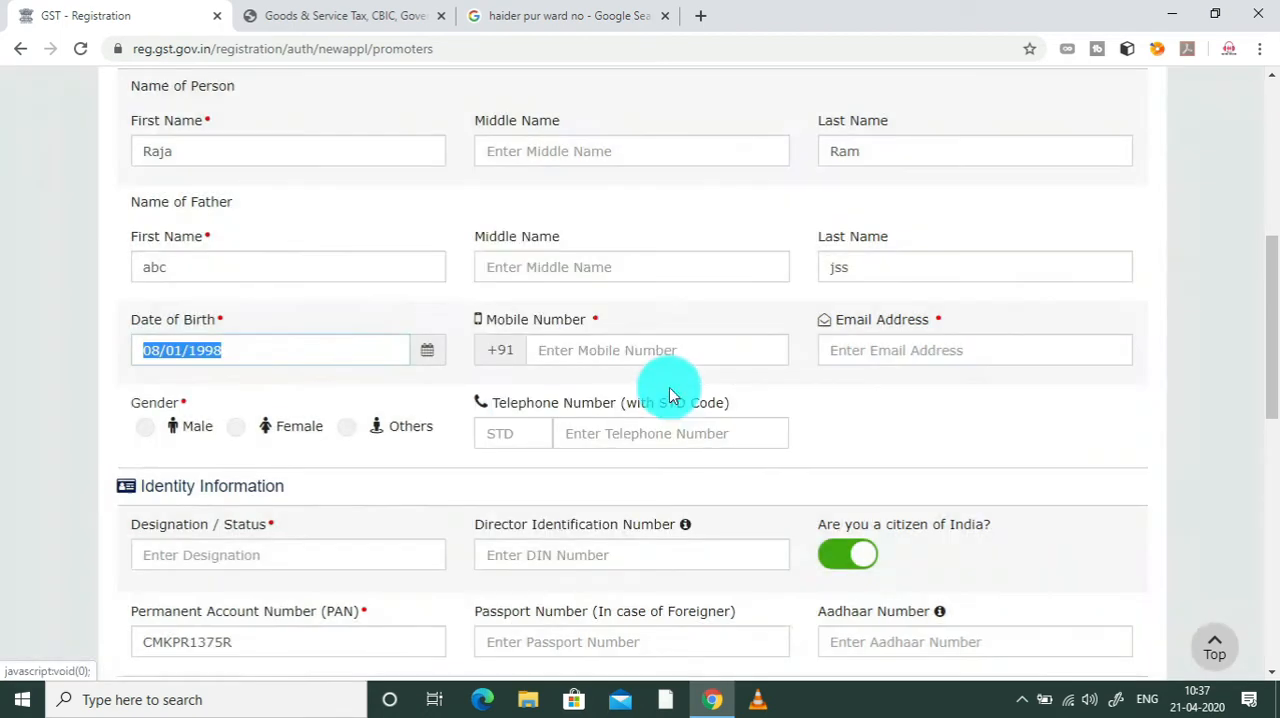
{"action": "left_click", "coordinate": [632, 352]}
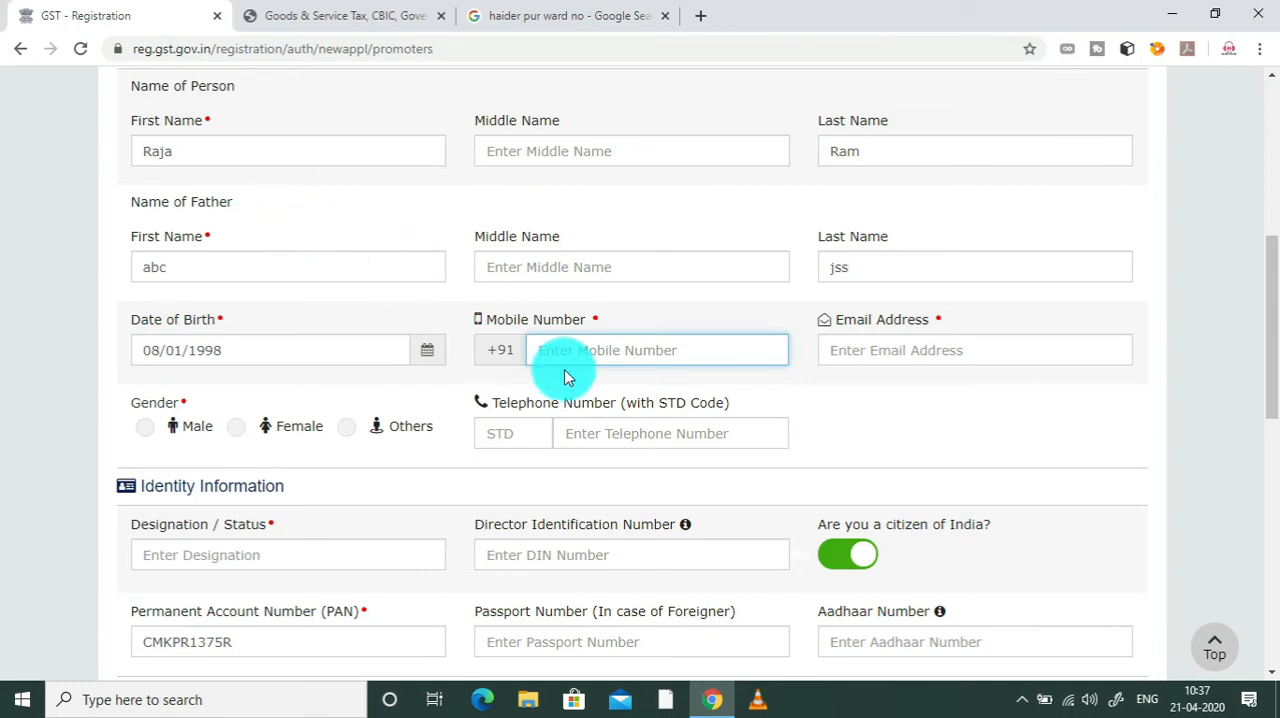
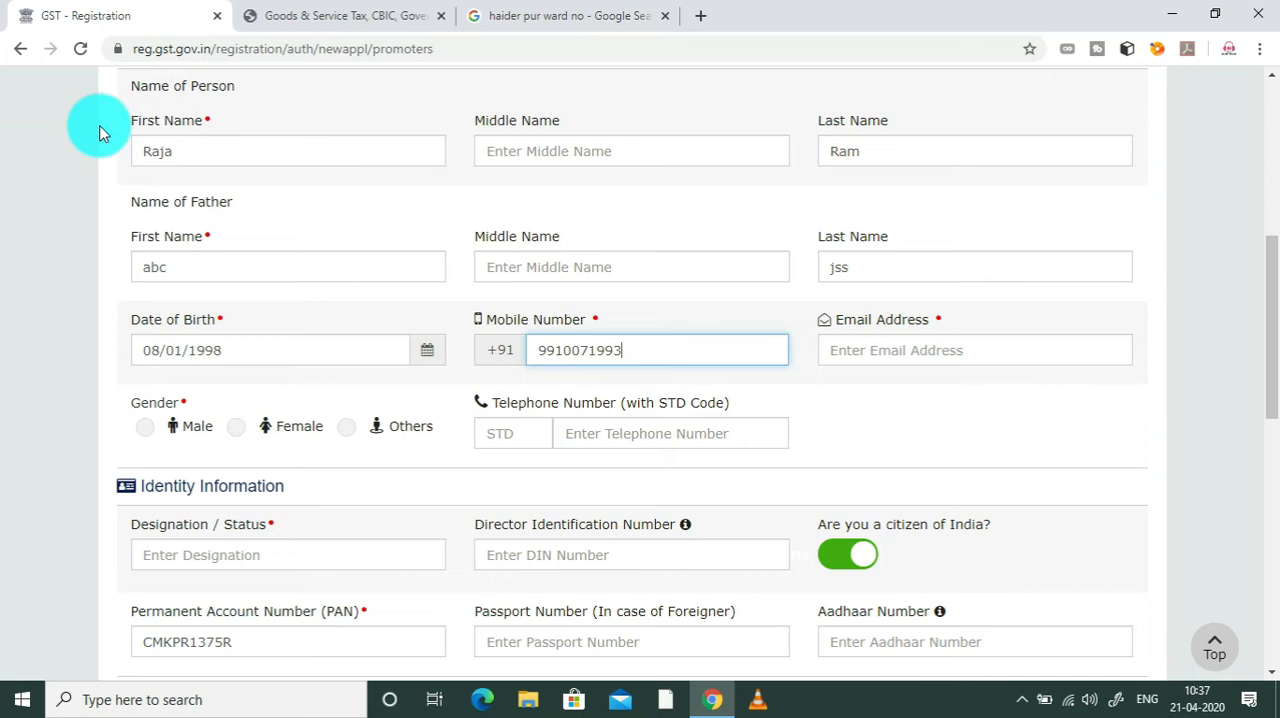
Step: Replace the placeholder entries under Name of Father with the father's actual first and last name
{"action": "double_click", "coordinate": [213, 275]}
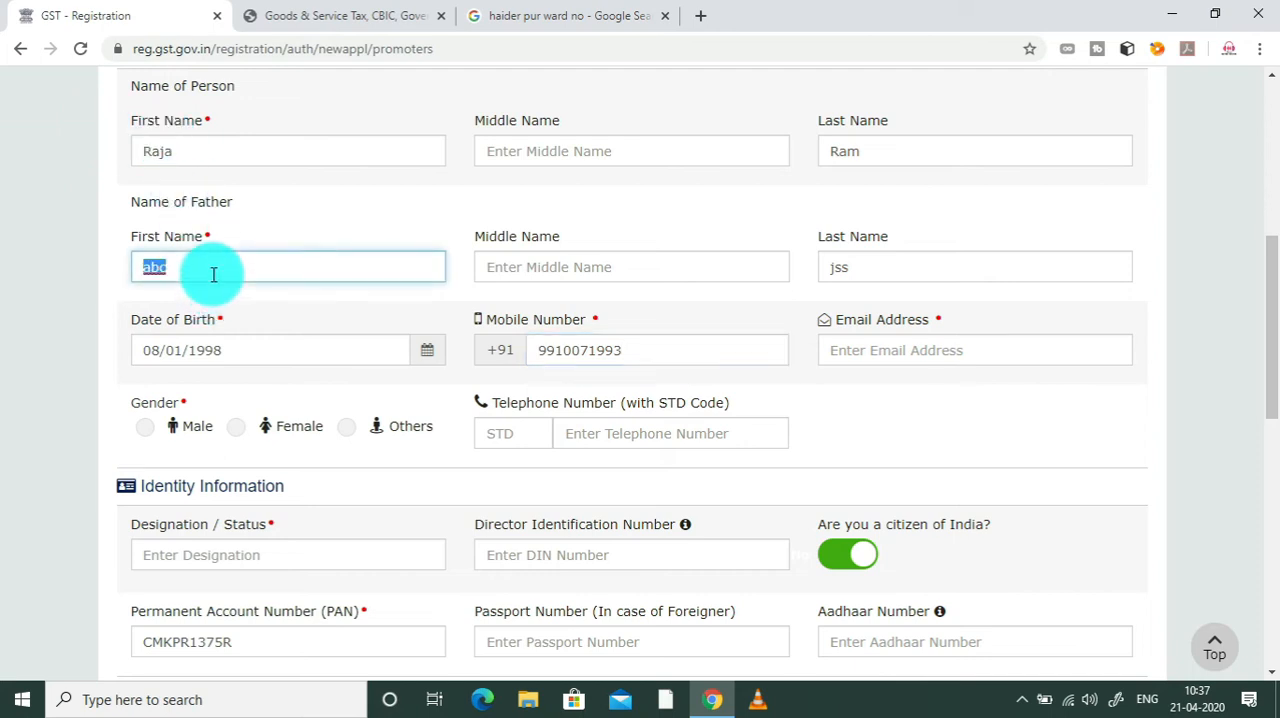
{"action": "key", "text": "Tab"}
{"action": "key", "text": "Tab"}
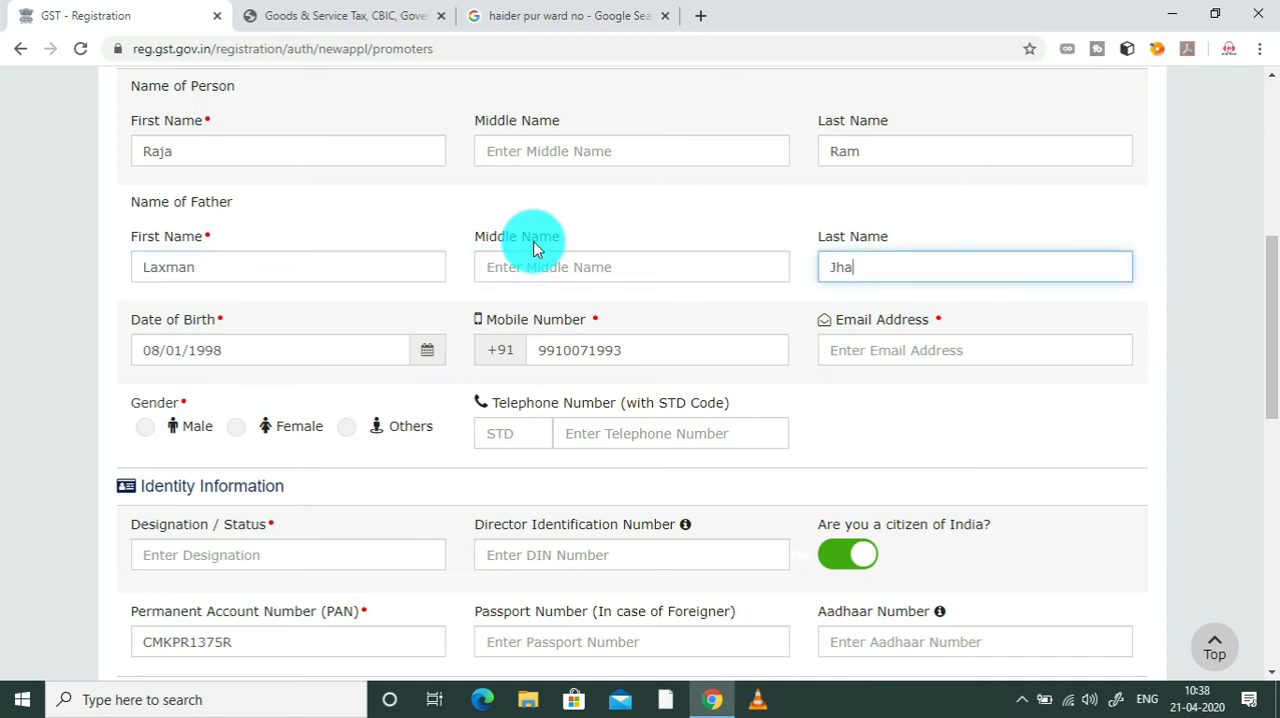
{"action": "left_click", "coordinate": [933, 425]}
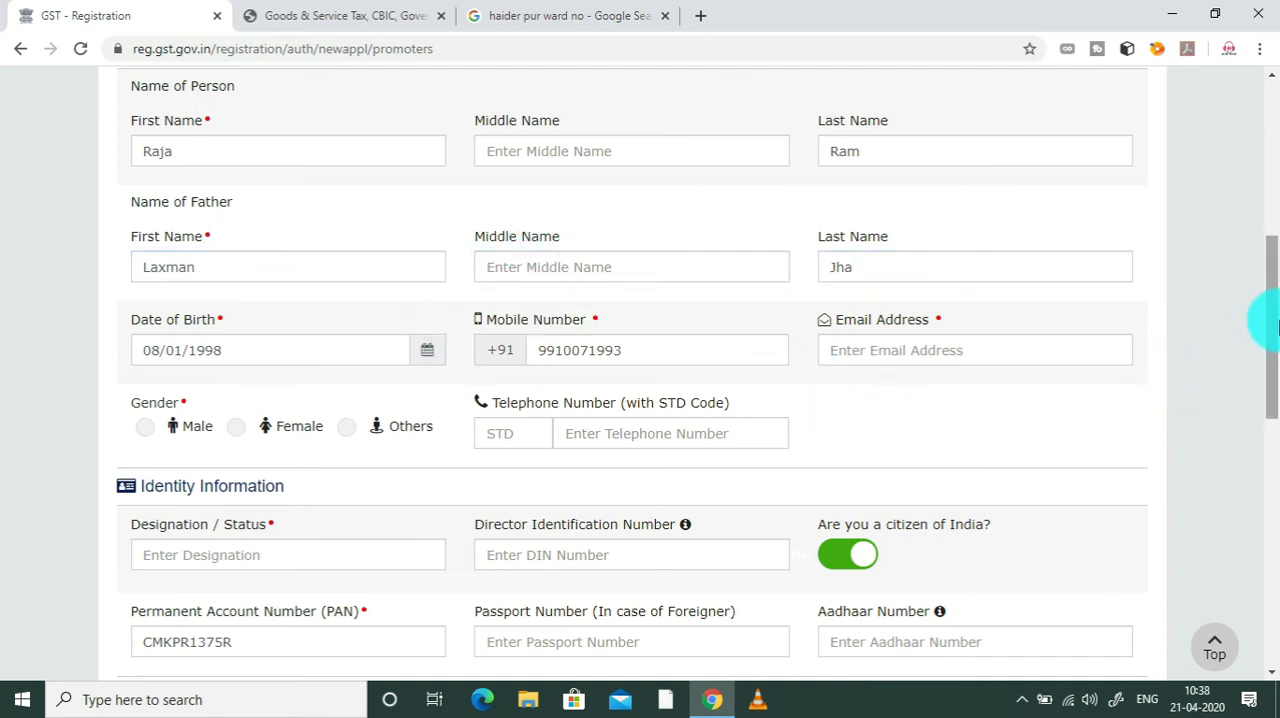
Step: Enter the proprietor's email address and set the gender to Male
{"action": "left_click_drag", "start_coordinate": [1275, 322], "coordinate": [1270, 373]}
{"action": "left_click", "coordinate": [898, 179]}
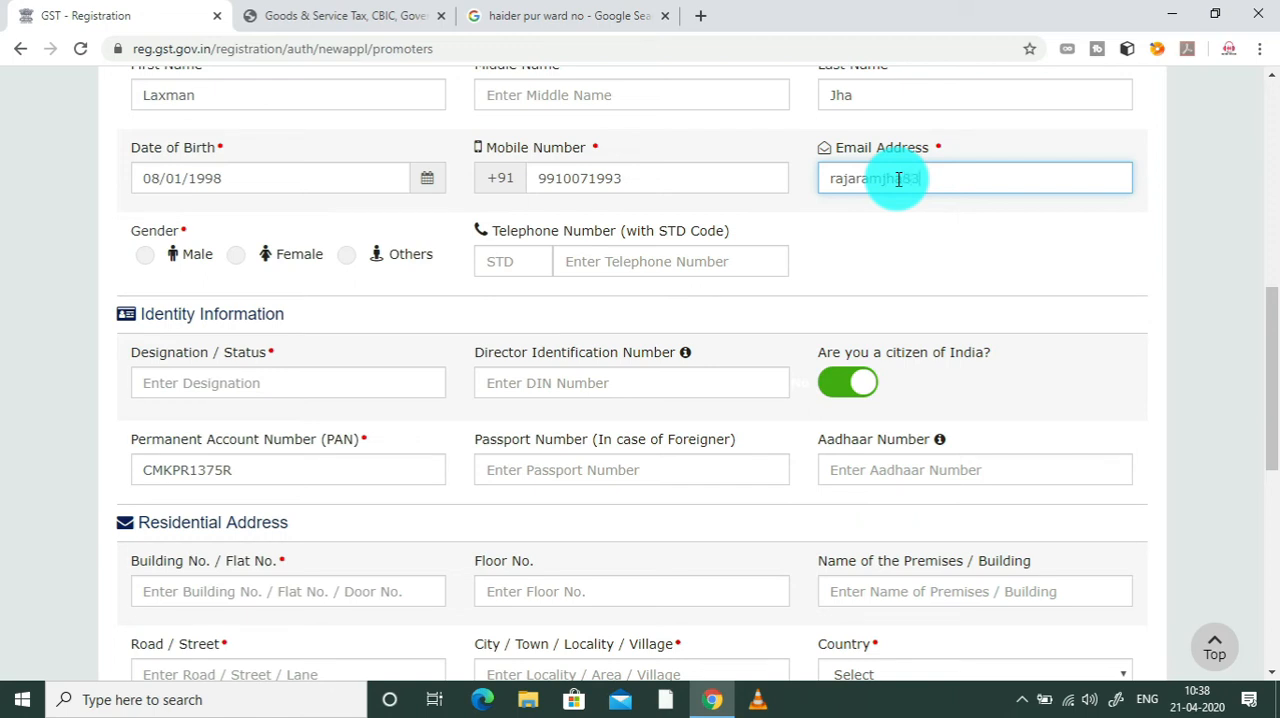
{"action": "key", "text": "Tab"}
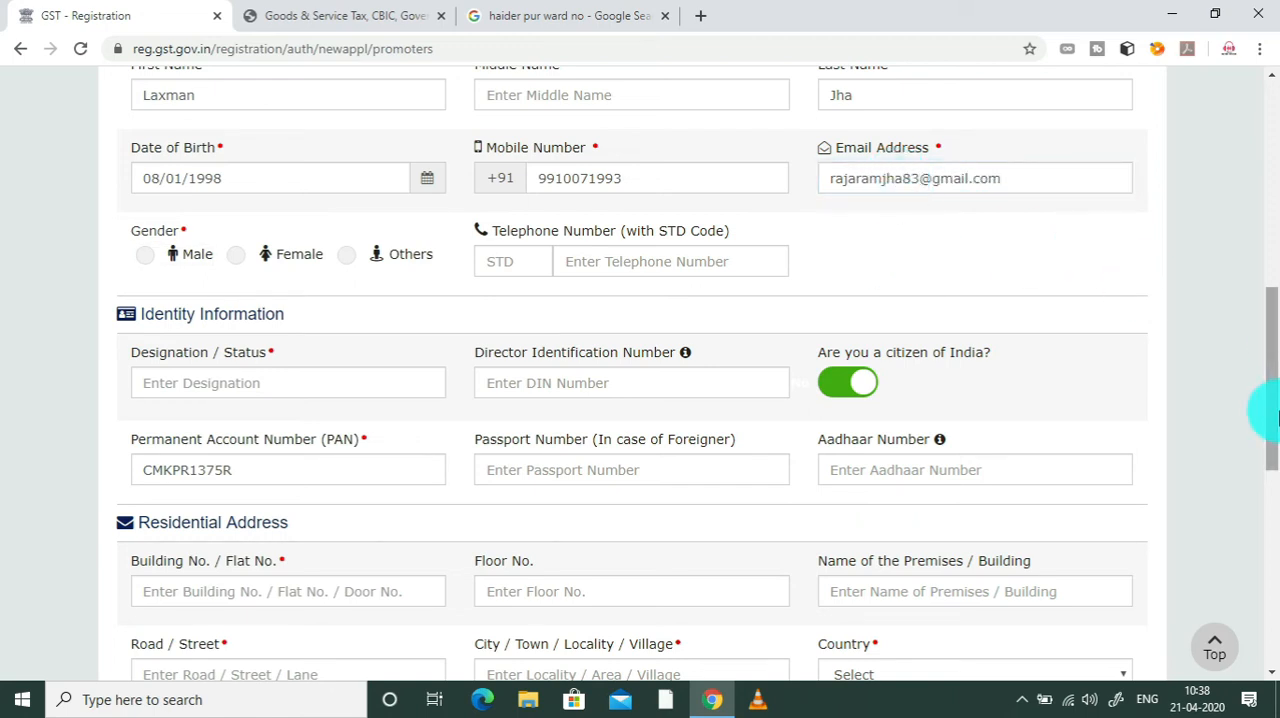
{"action": "scroll", "coordinate": [1268, 430], "scroll_direction": "down", "scroll_amount": 1}
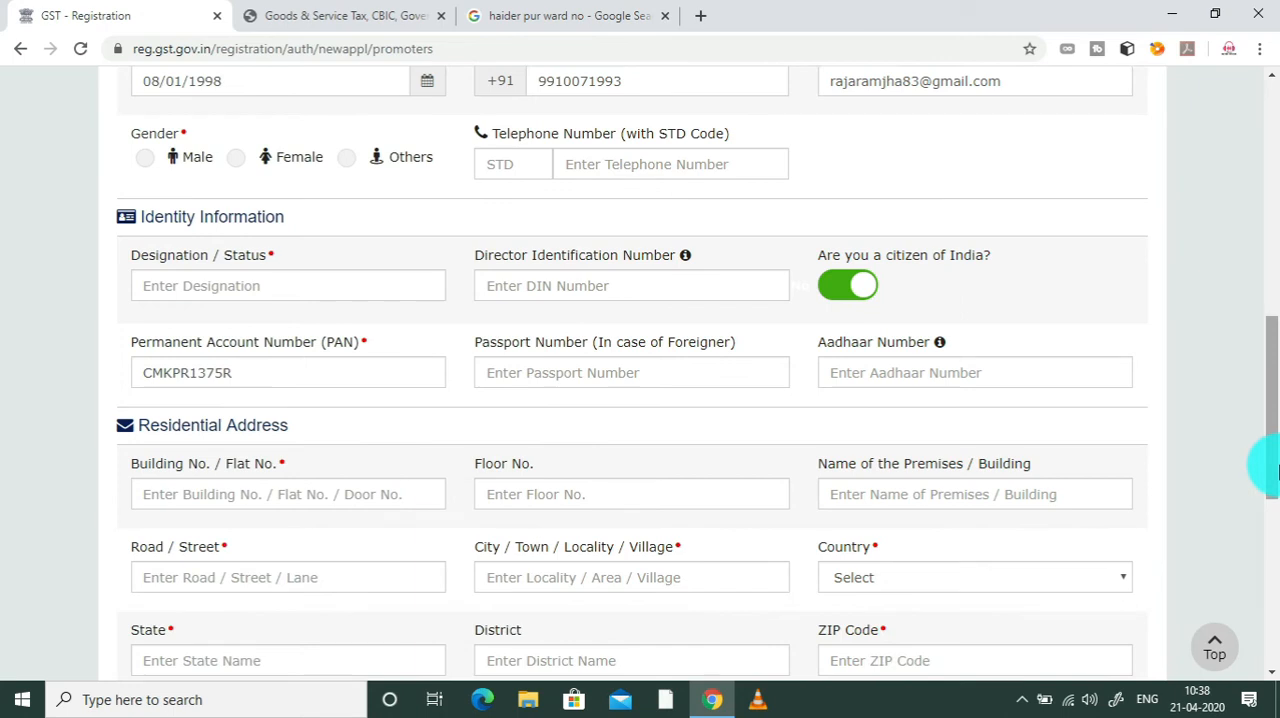
{"action": "left_click", "coordinate": [146, 159]}
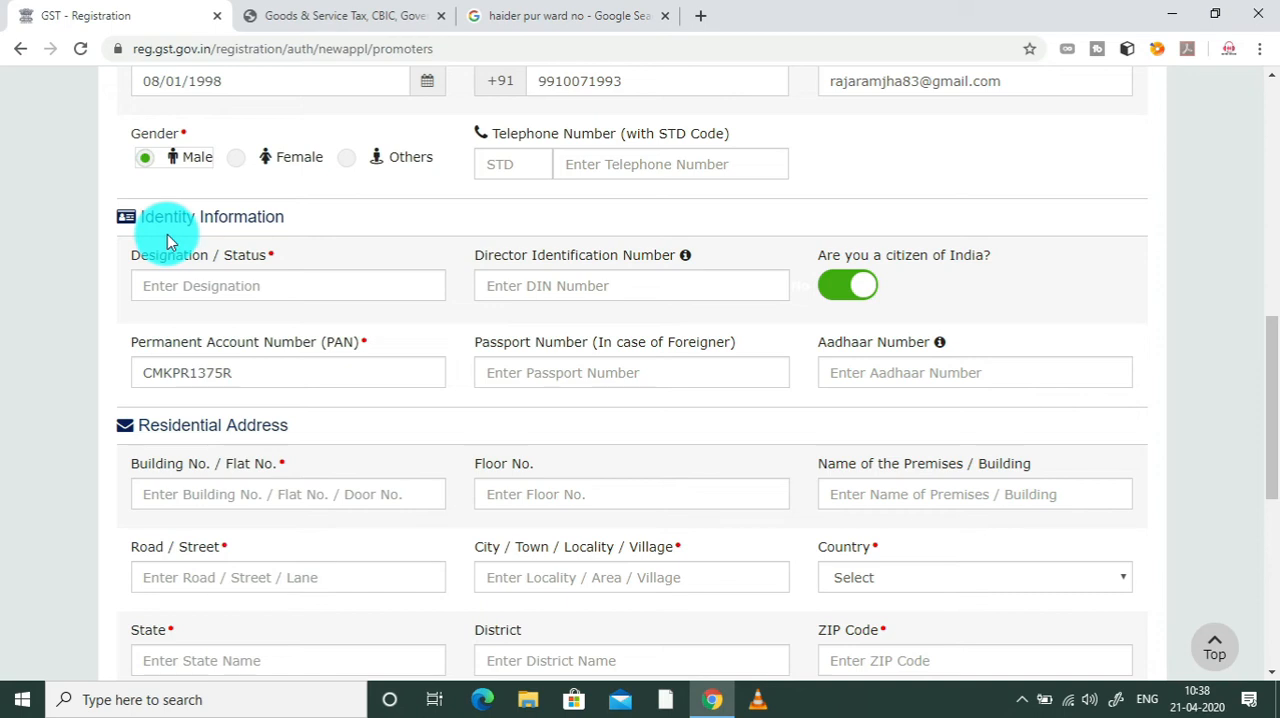
Step: Enter Pro. as the proprietor's designation in the Identity Information
{"action": "left_click", "coordinate": [288, 292]}
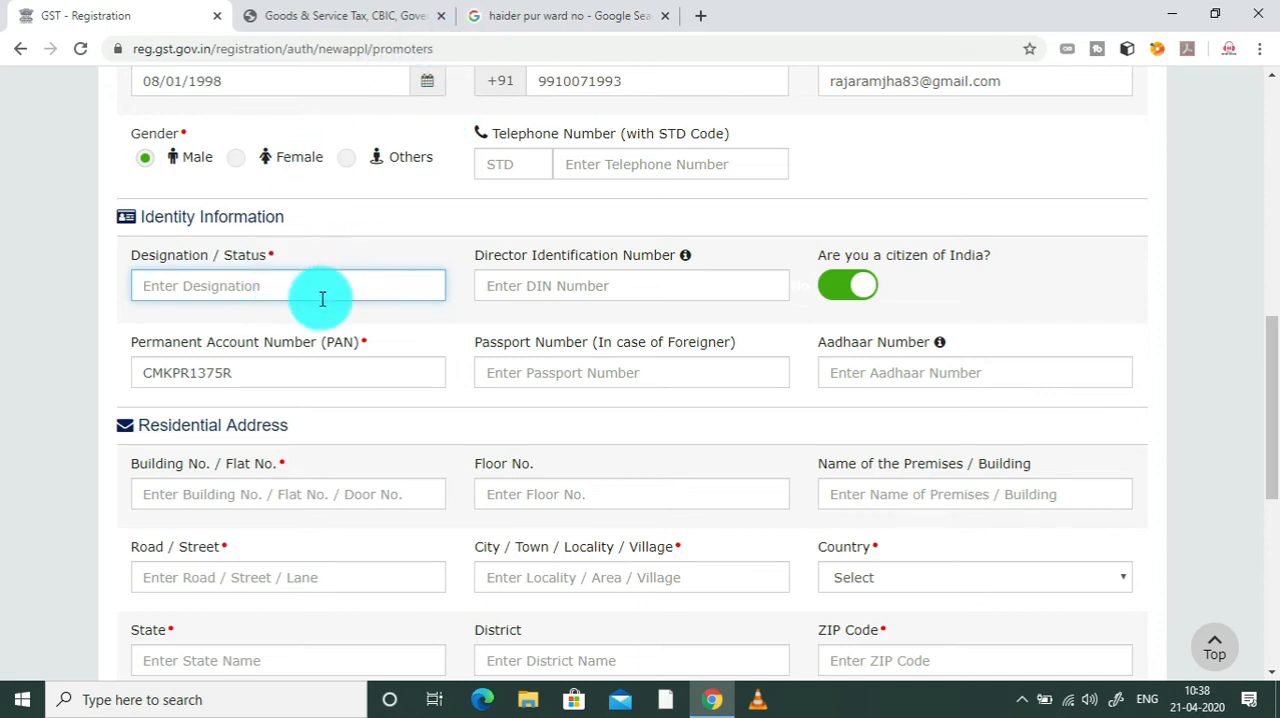
{"action": "type", "text": "Pro."}
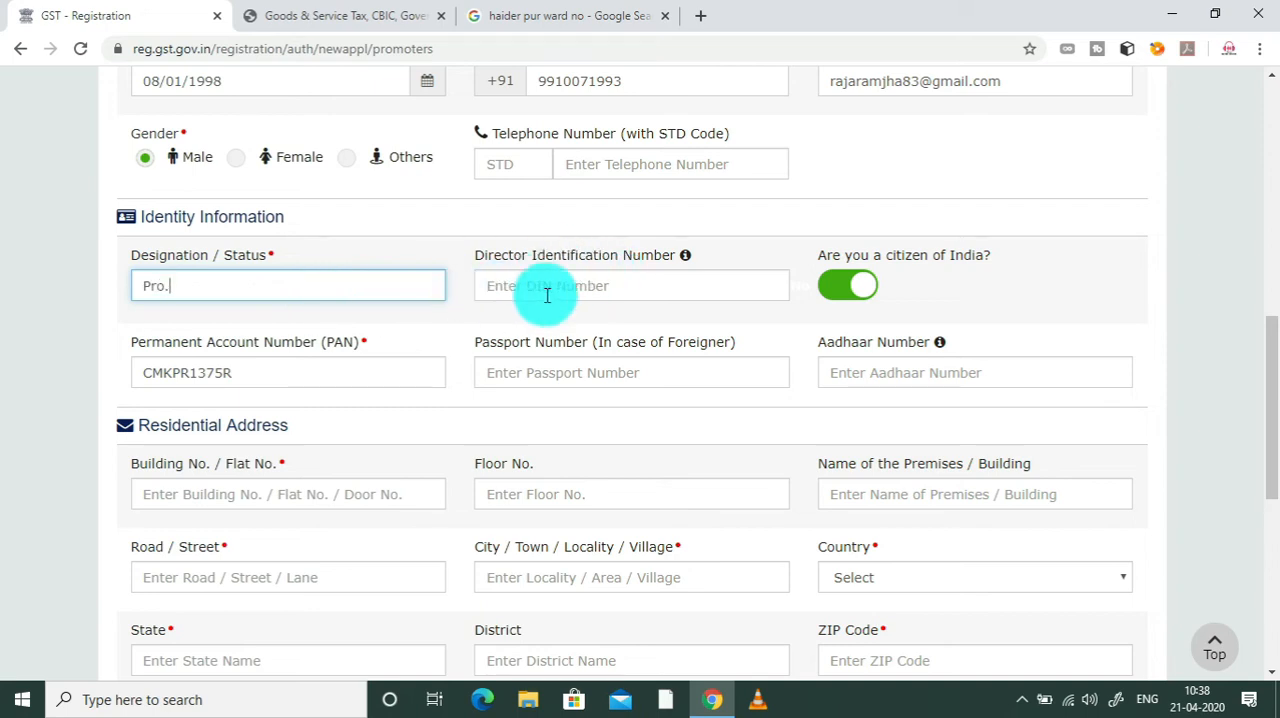
{"action": "left_click", "coordinate": [663, 319]}
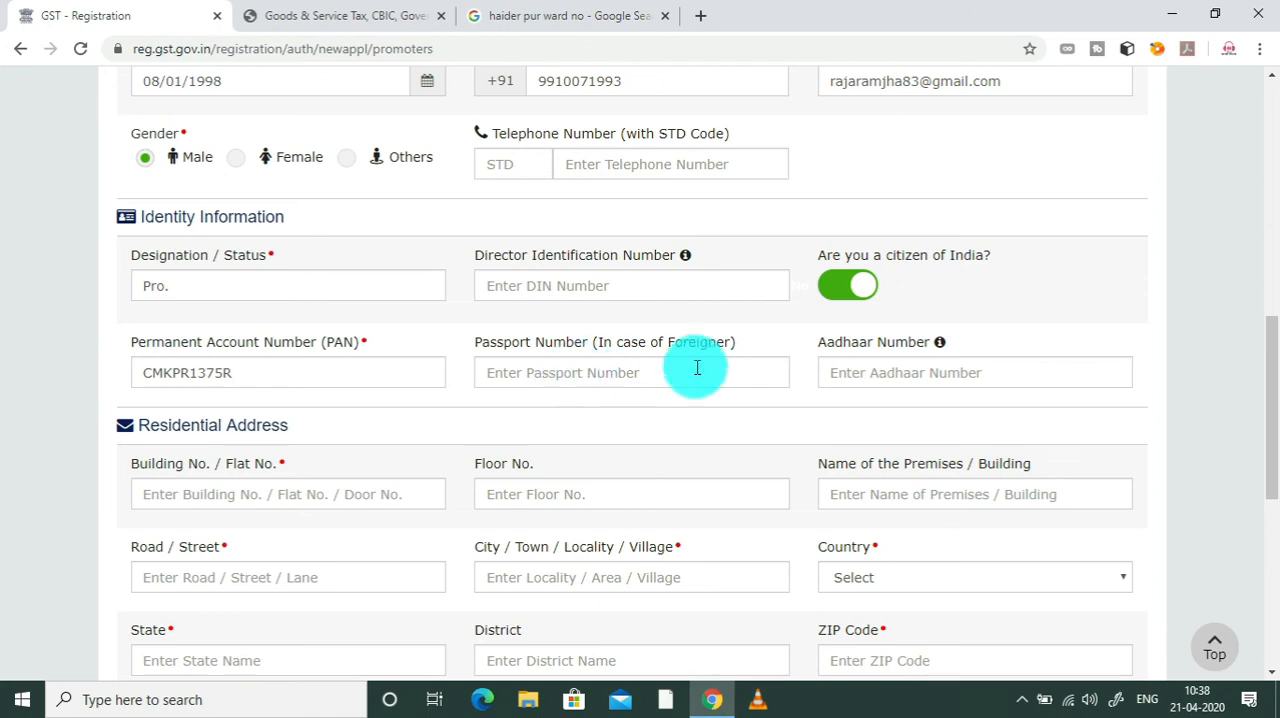
Step: Enter an Aadhaar number in the Identity Information and clear that field again
{"action": "left_click_drag", "start_coordinate": [1272, 361], "coordinate": [997, 379]}
{"action": "left_click", "coordinate": [997, 380]}
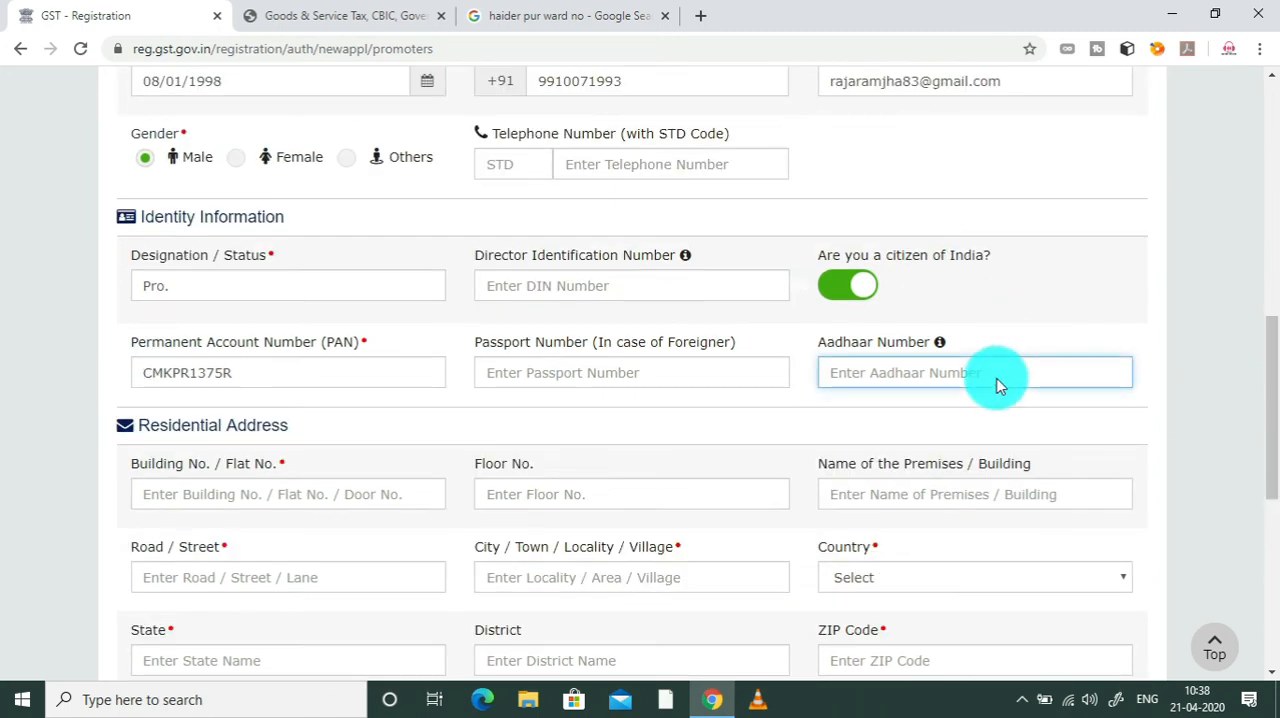
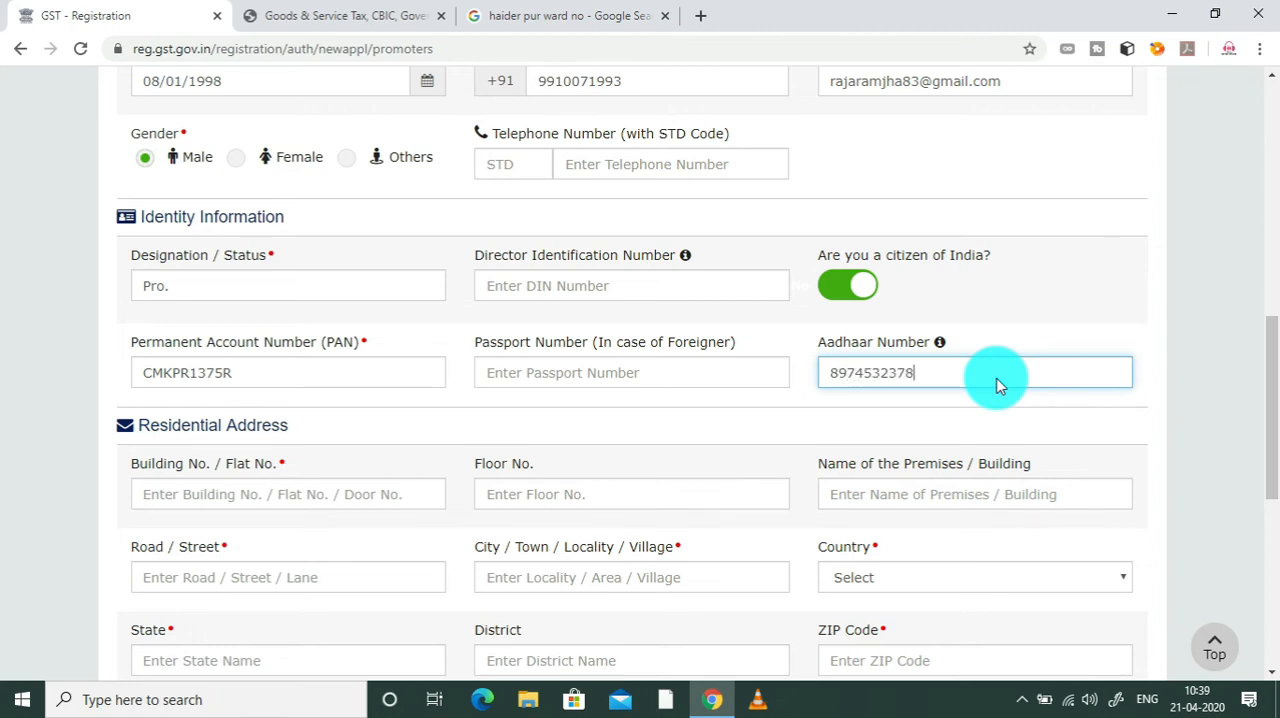
{"action": "left_click", "coordinate": [1200, 434]}
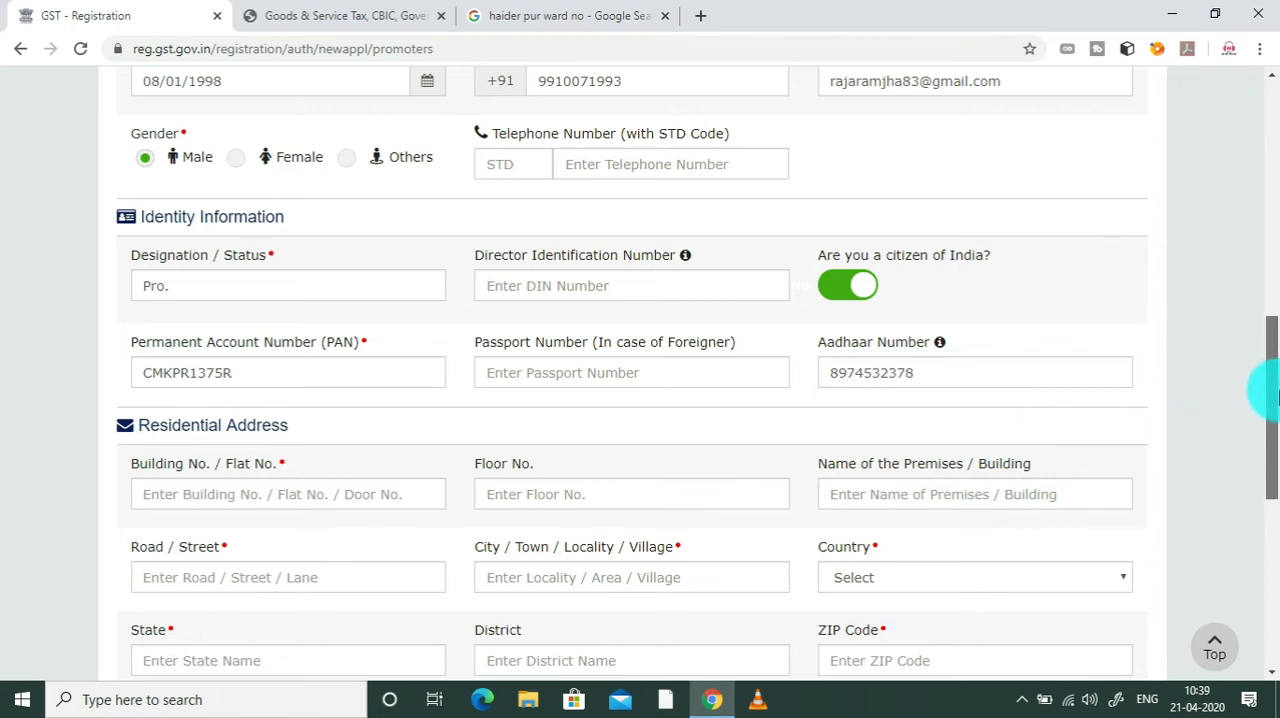
{"action": "left_click_drag", "start_coordinate": [1275, 395], "coordinate": [1261, 449]}
{"action": "left_click", "coordinate": [998, 130]}
{"action": "key", "text": "BackSpace"}
{"action": "key", "text": "BackSpace"}
{"action": "key", "text": "BackSpace"}
{"action": "key", "text": "BackSpace"}
{"action": "key", "text": "BackSpace"}
{"action": "key", "text": "BackSpace"}
{"action": "key", "text": "BackSpace"}
{"action": "key", "text": "BackSpace"}
{"action": "key", "text": "BackSpace"}
{"action": "key", "text": "BackSpace"}
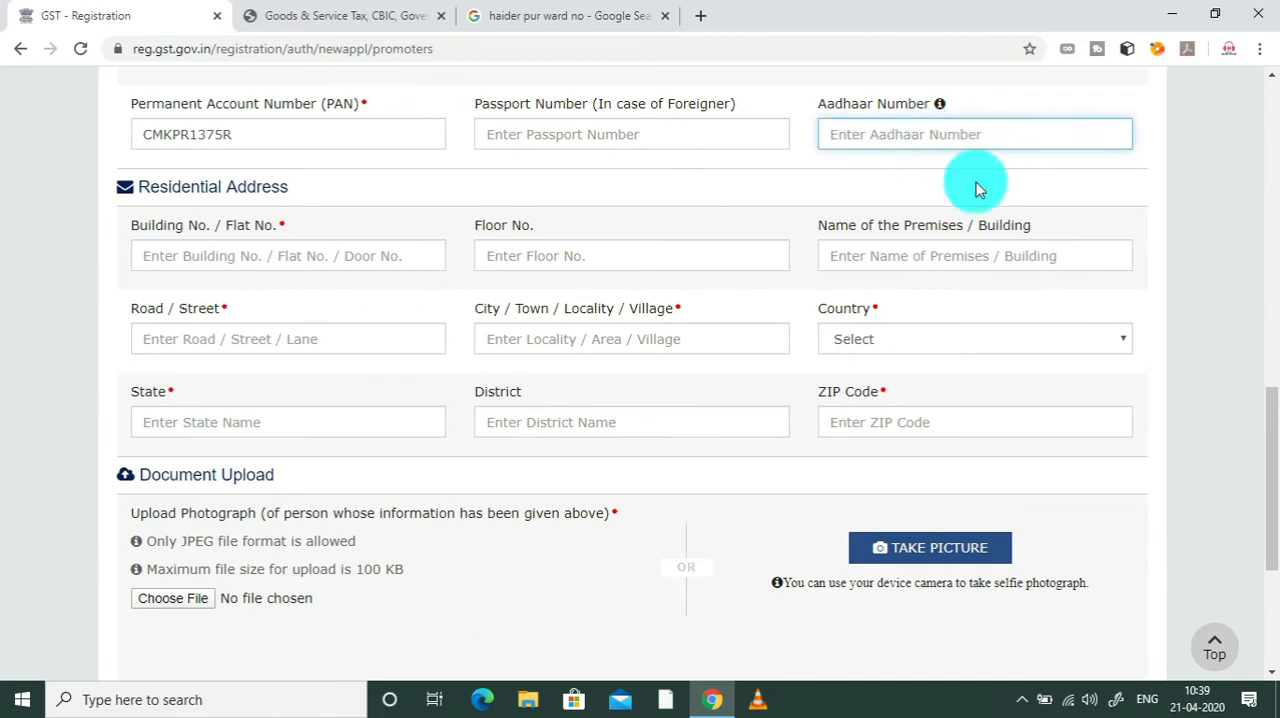
Step: Enter the building or flat number in the proprietor's Residential Address
{"action": "left_click", "coordinate": [1214, 323]}
{"action": "mouse_move", "coordinate": [1272, 445]}
{"action": "left_mouse_down"}
{"action": "mouse_move", "coordinate": [1273, 473]}
{"action": "mouse_move", "coordinate": [1268, 425]}
{"action": "mouse_move", "coordinate": [1275, 438]}
{"action": "left_mouse_up"}
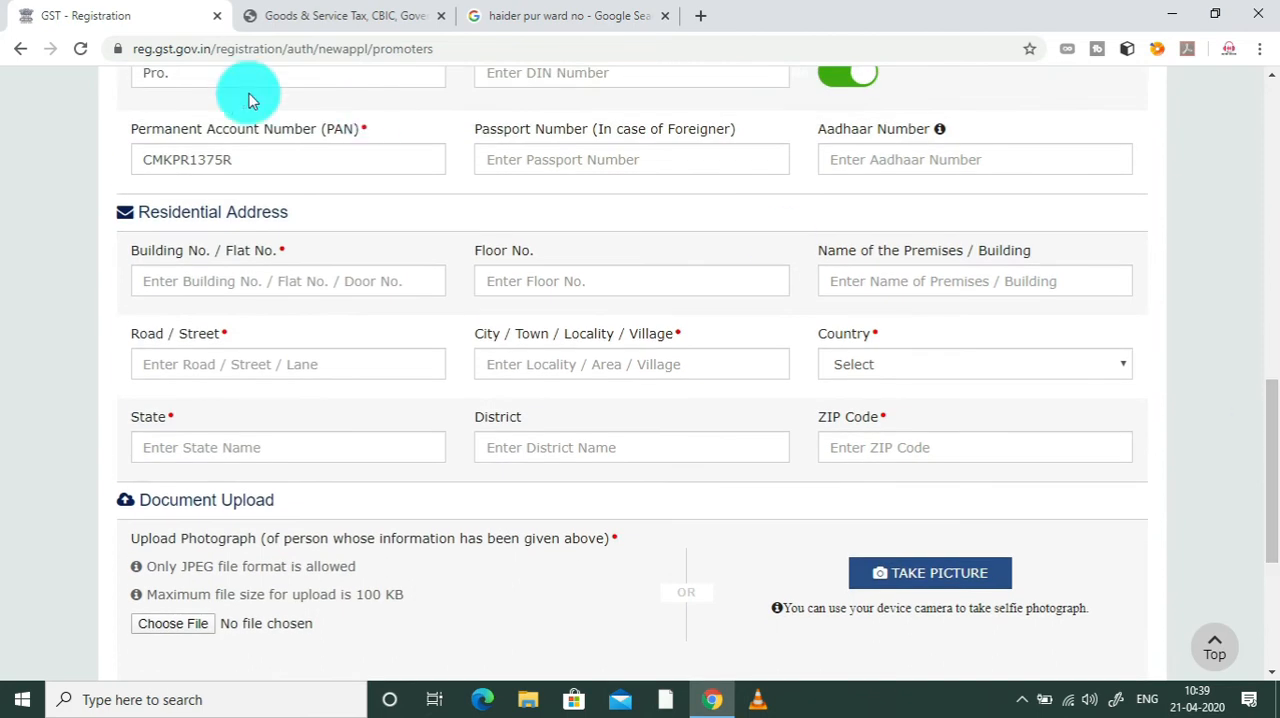
{"action": "left_click", "coordinate": [185, 277]}
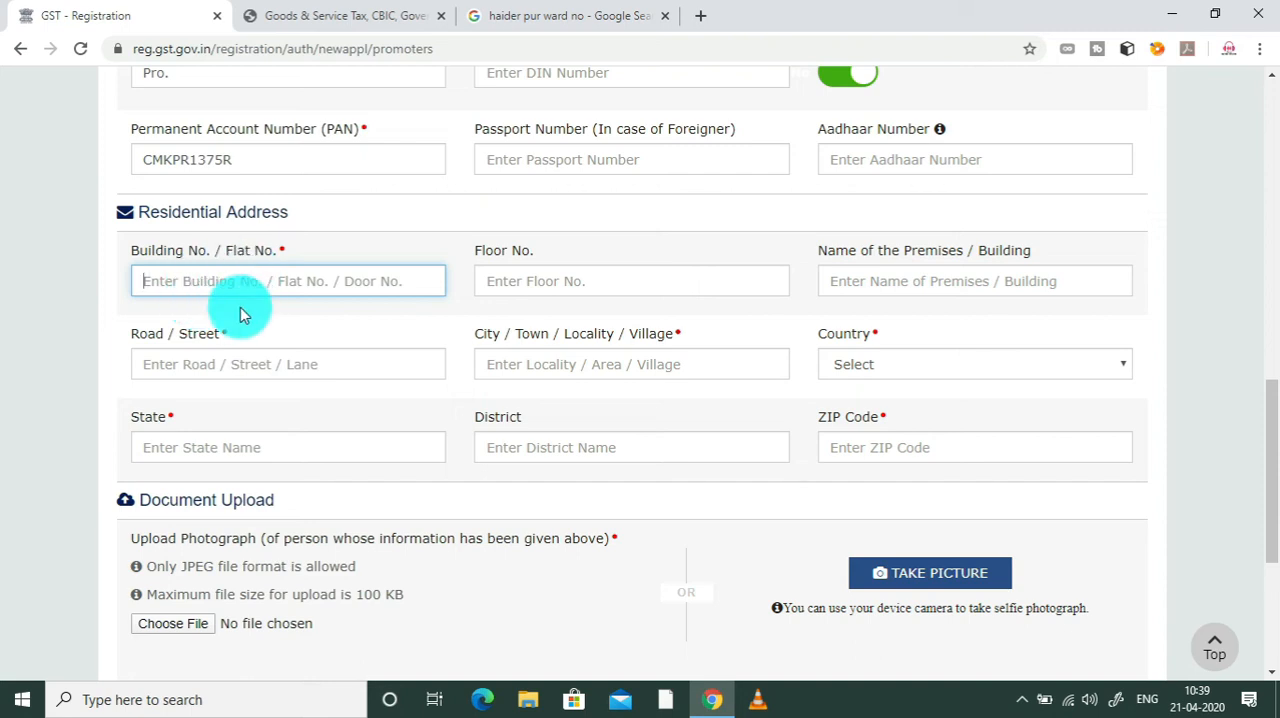
{"action": "type", "text": "447"}
{"action": "key", "text": "BackSpace"}
{"action": "type", "text": "6"}
{"action": "key", "text": "Tab"}
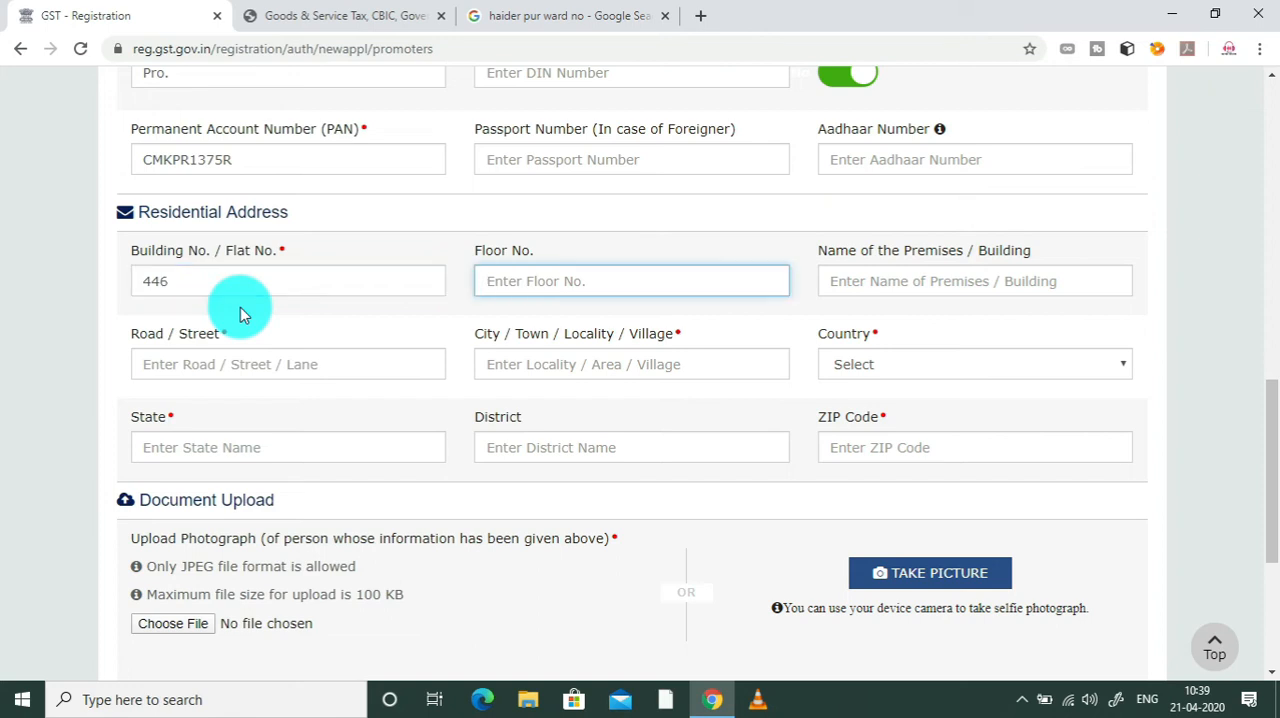
Step: Fill in the floor number and the name of the premises in the Residential Address
{"action": "type", "text": "askd"}
{"action": "key", "text": "Tab"}
{"action": "type", "text": "kajdd"}
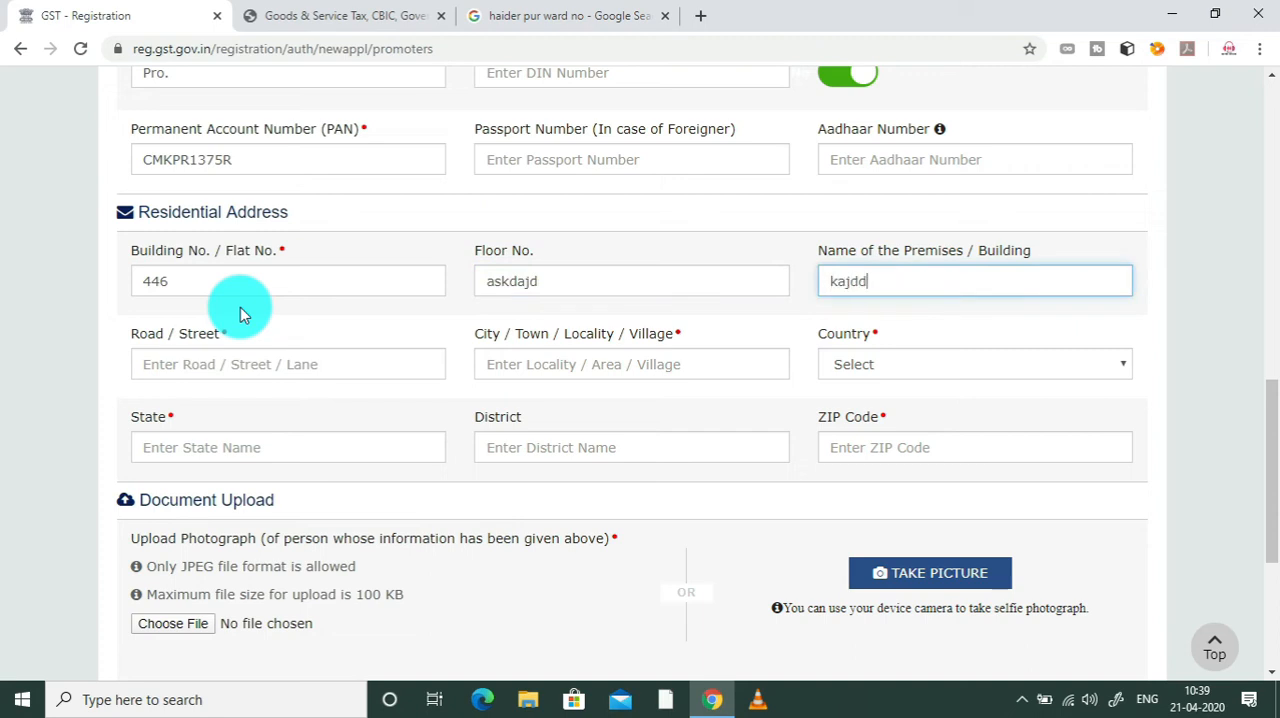
{"action": "left_click", "coordinate": [563, 285]}
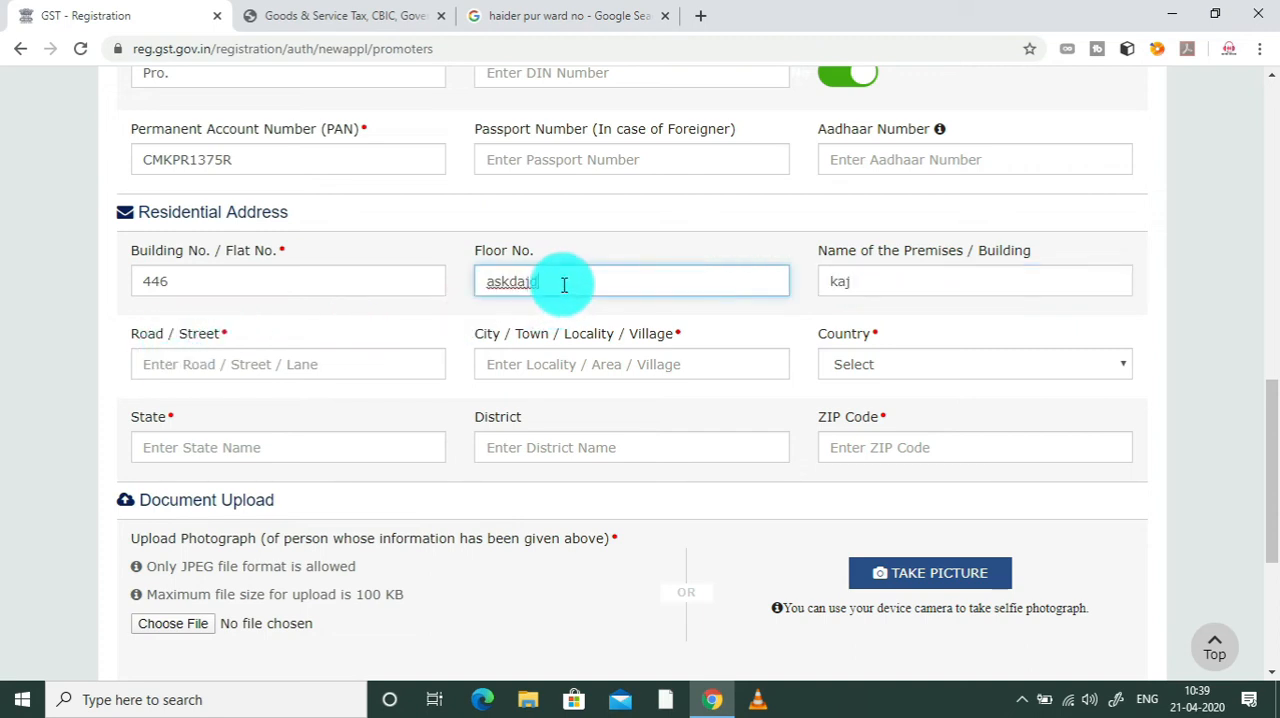
{"action": "key", "text": "BackSpace"}
{"action": "key", "text": "BackSpace"}
{"action": "key", "text": "BackSpace"}
{"action": "key", "text": "BackSpace"}
{"action": "double_click", "coordinate": [846, 286]}
{"action": "key", "text": "BackSpace"}
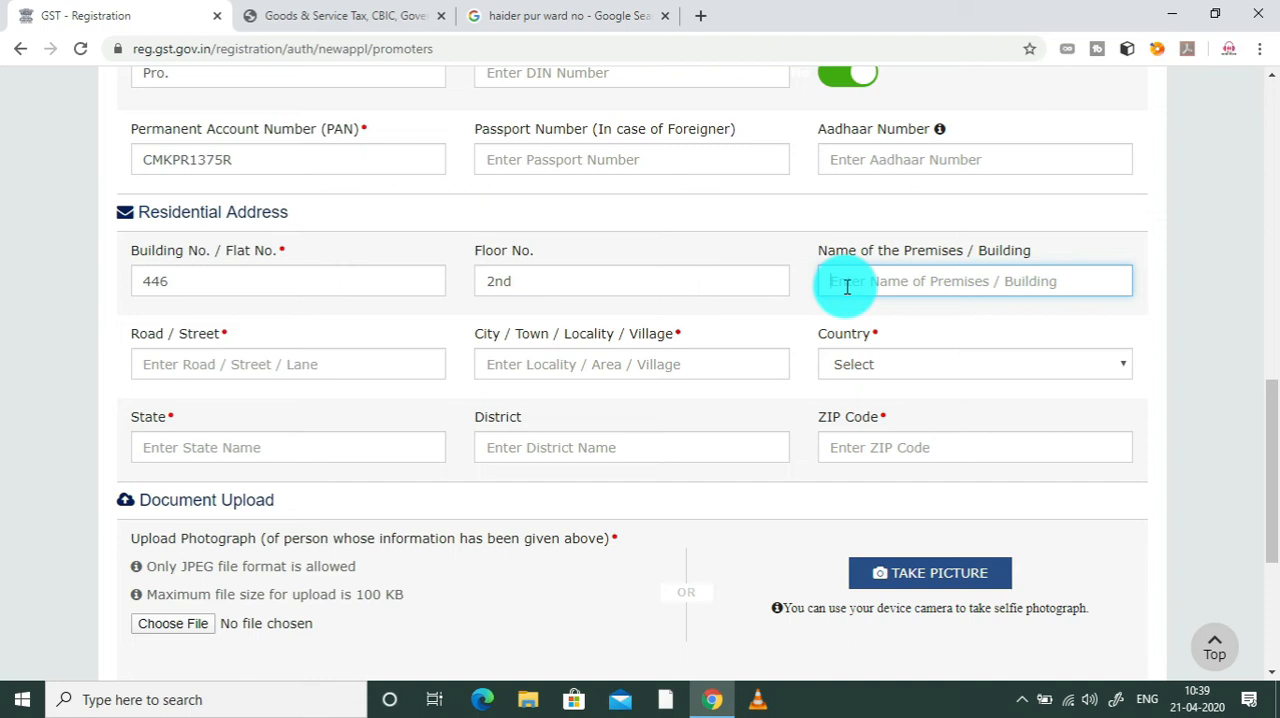
{"action": "type", "text": "kflsjfsfkl"}
Step: Enter the road or street and the city in the Residential Address
{"action": "left_click", "coordinate": [329, 357]}
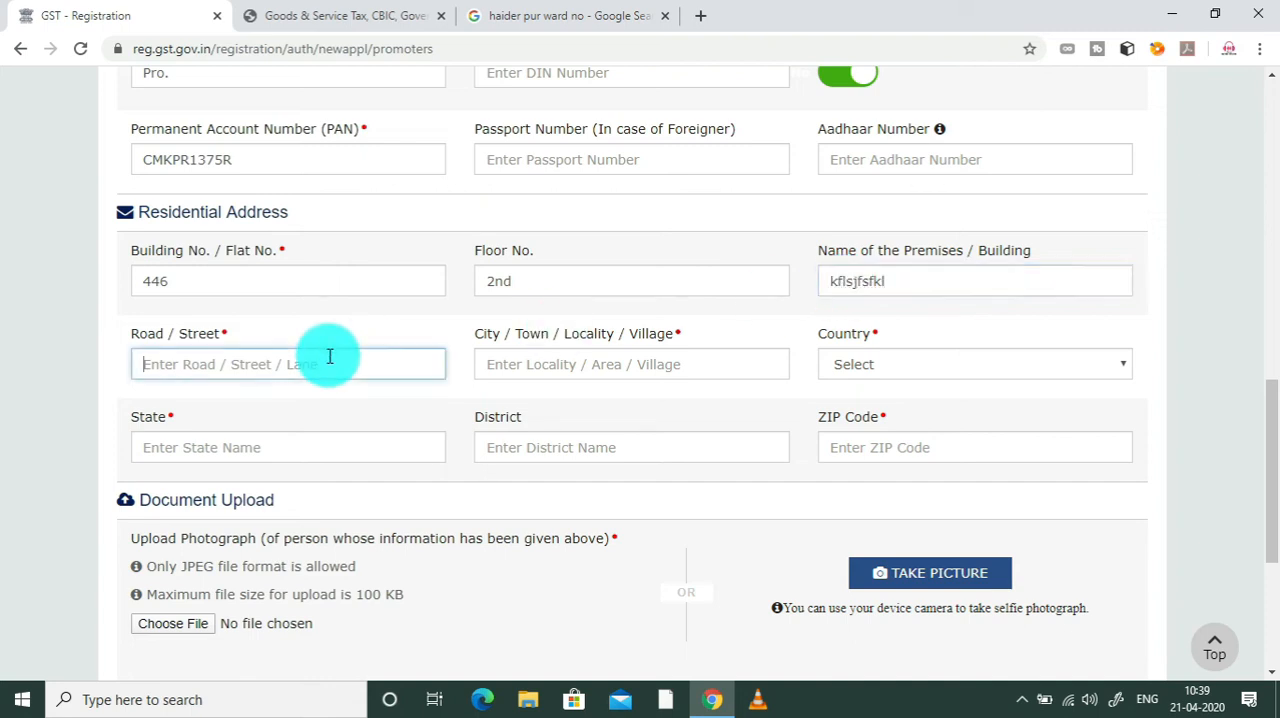
{"action": "type", "text": "fkjdffjs"}
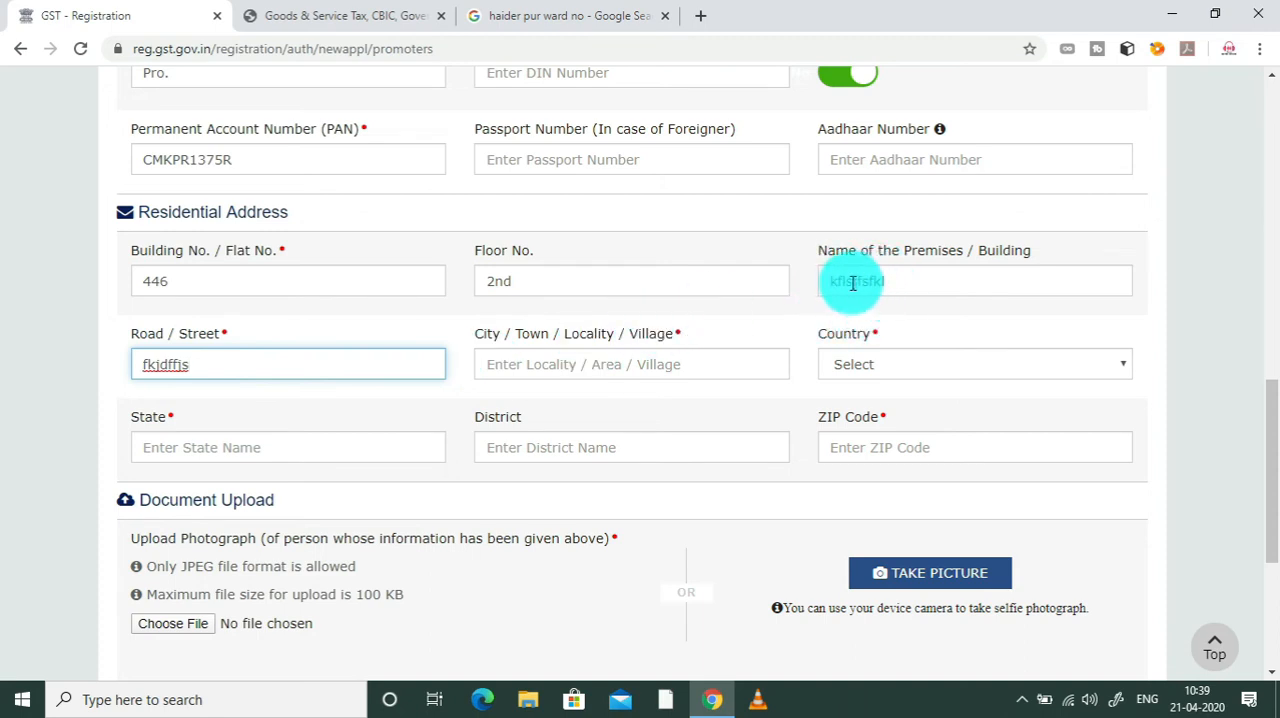
{"action": "left_click", "coordinate": [589, 370]}
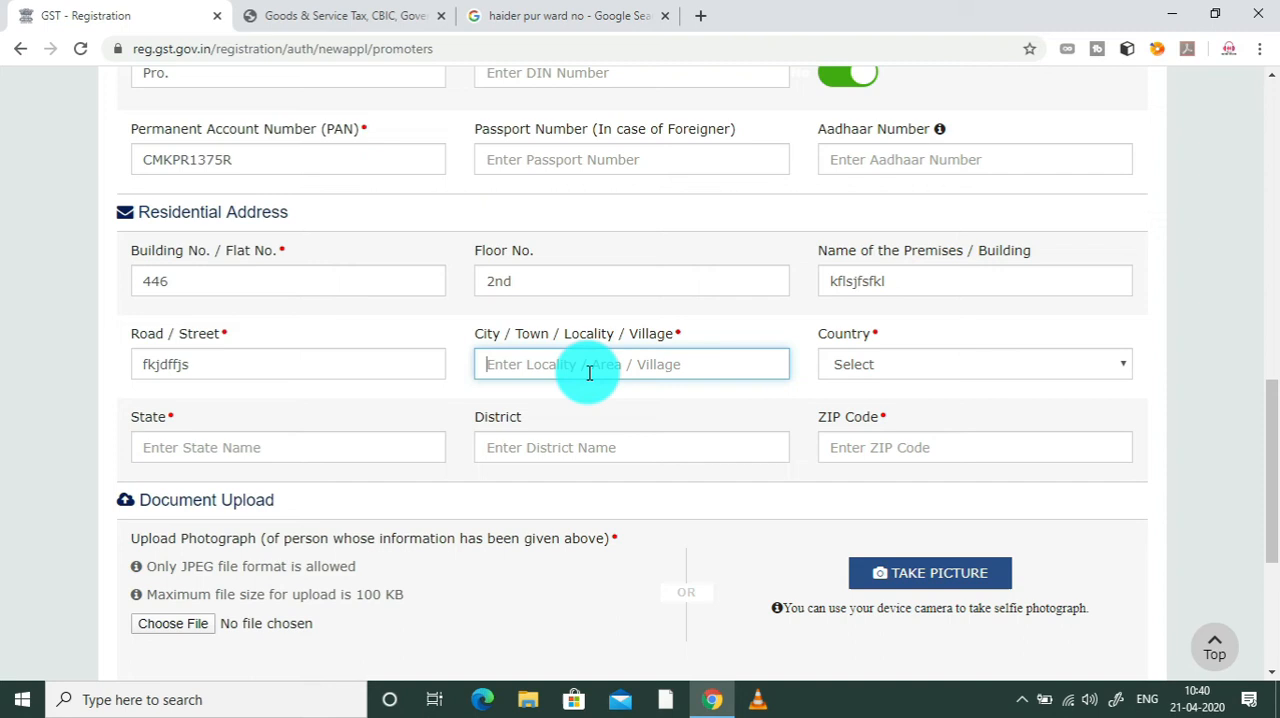
{"action": "type", "text": "new"}
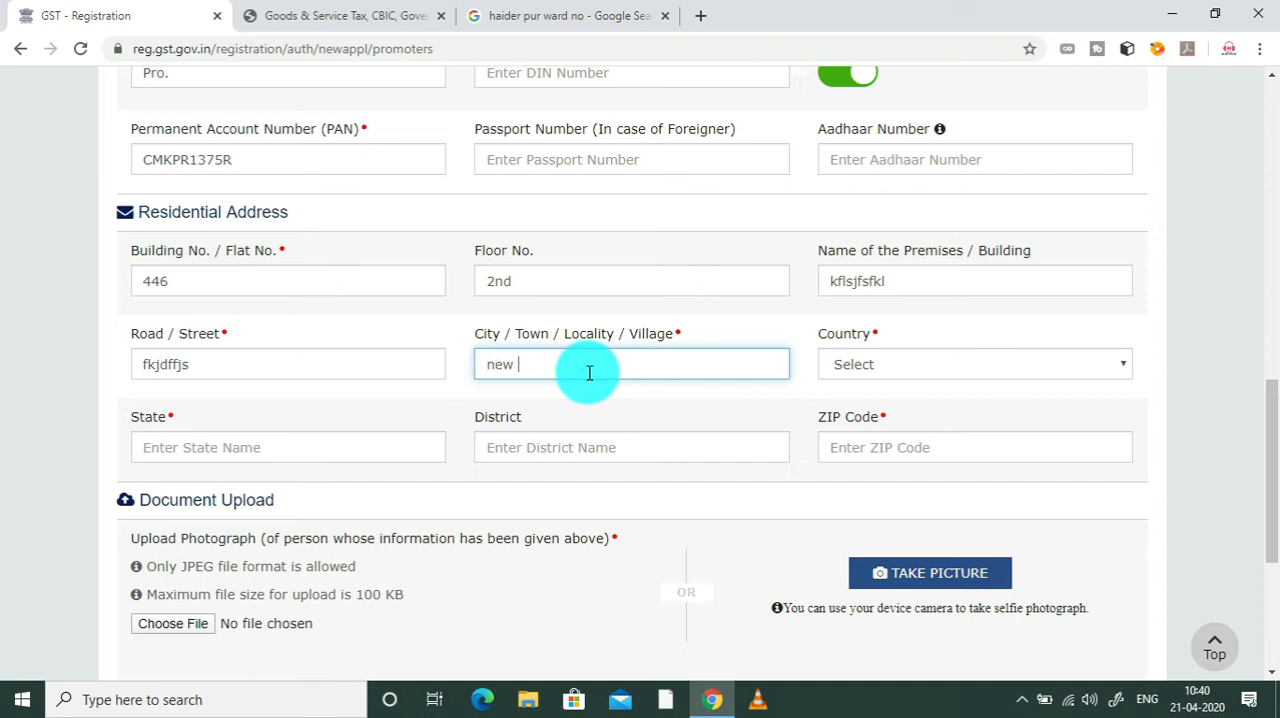
{"action": "key", "text": "BackSpace"}
{"action": "type", "text": "New Delhi"}
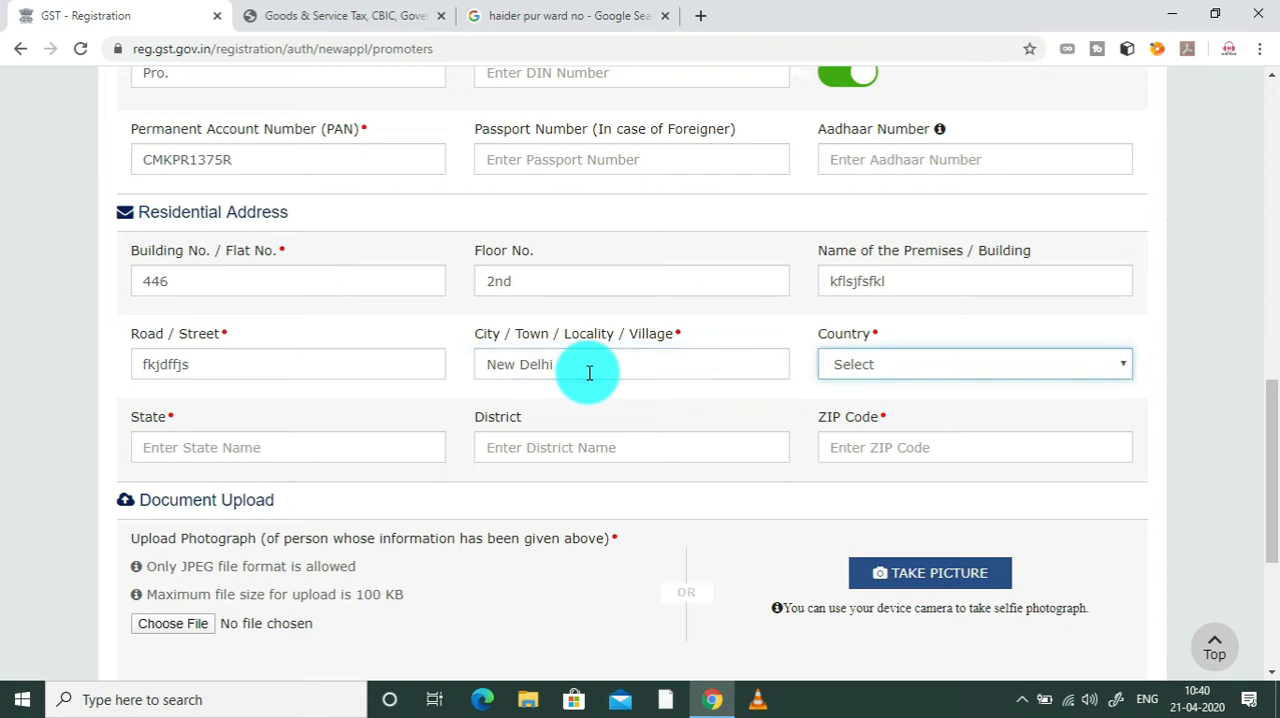
Step: Set the Residential Address country to India, state to Delhi and district to North West Delhi, and enter the postal PIN code
{"action": "left_click", "coordinate": [878, 368]}
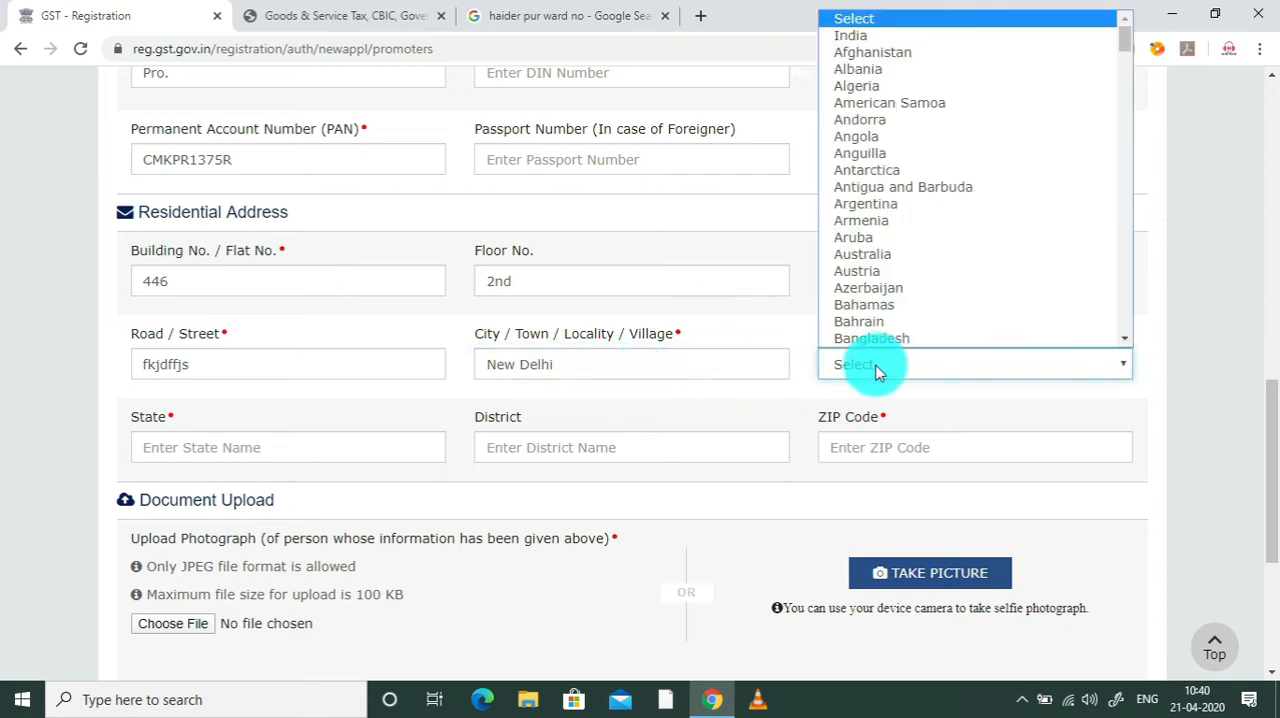
{"action": "left_click", "coordinate": [936, 40]}
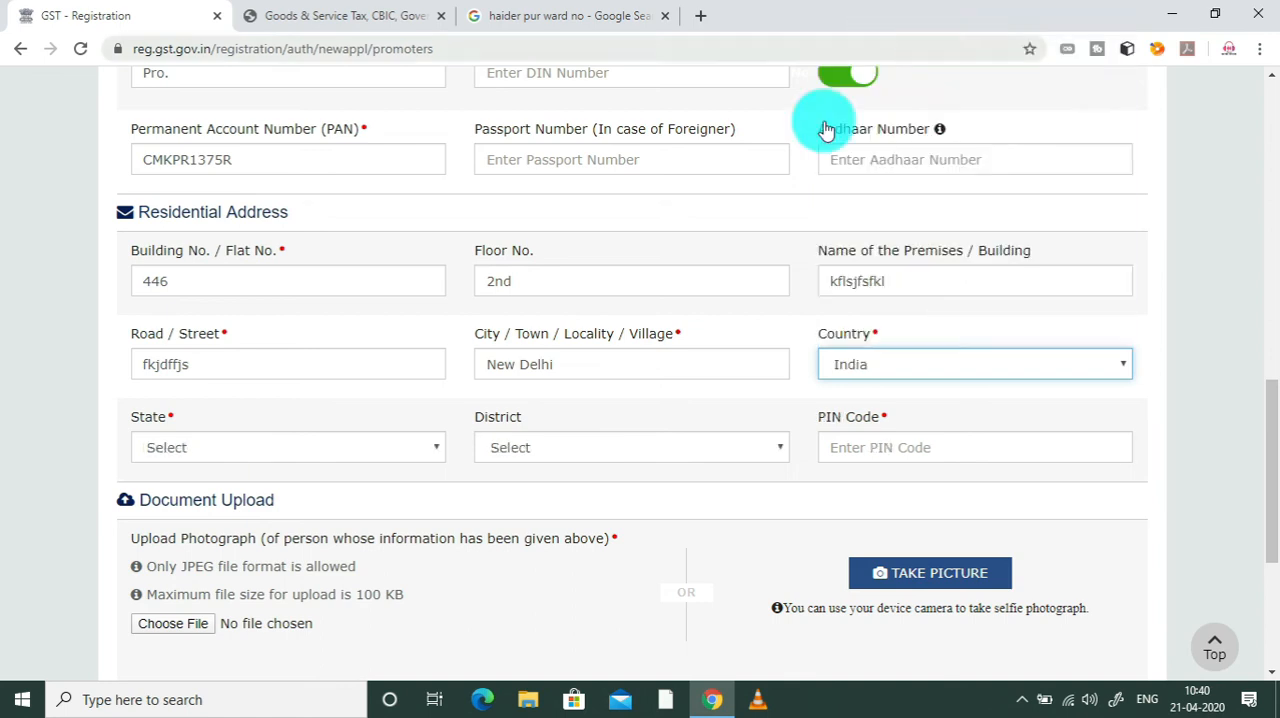
{"action": "left_click", "coordinate": [404, 451]}
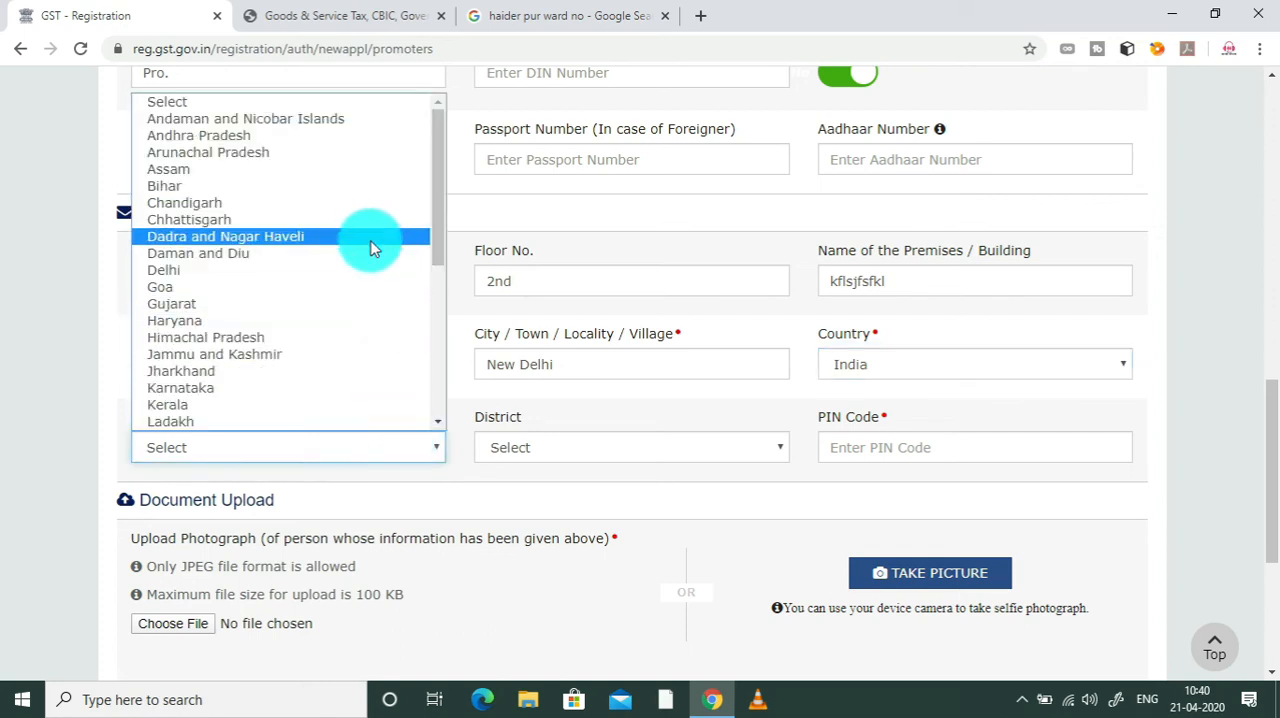
{"action": "left_click", "coordinate": [367, 272]}
{"action": "left_click", "coordinate": [606, 451]}
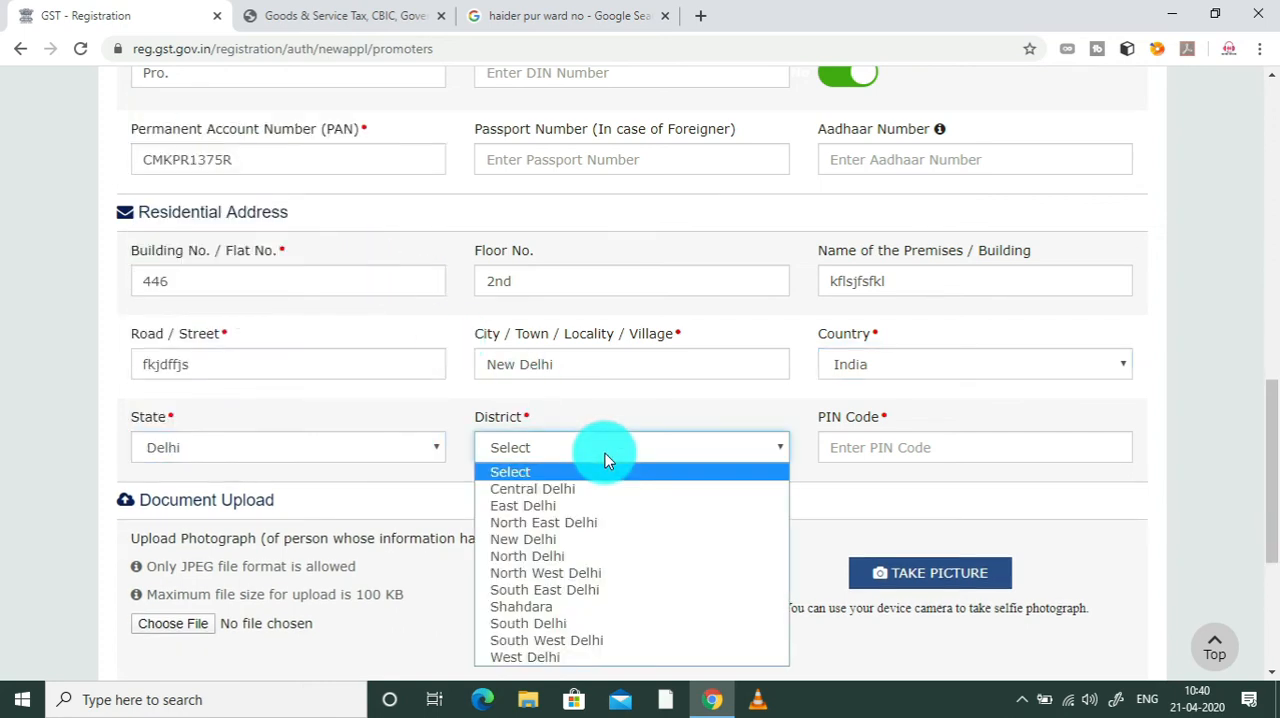
{"action": "left_click", "coordinate": [581, 581]}
{"action": "left_click", "coordinate": [866, 447]}
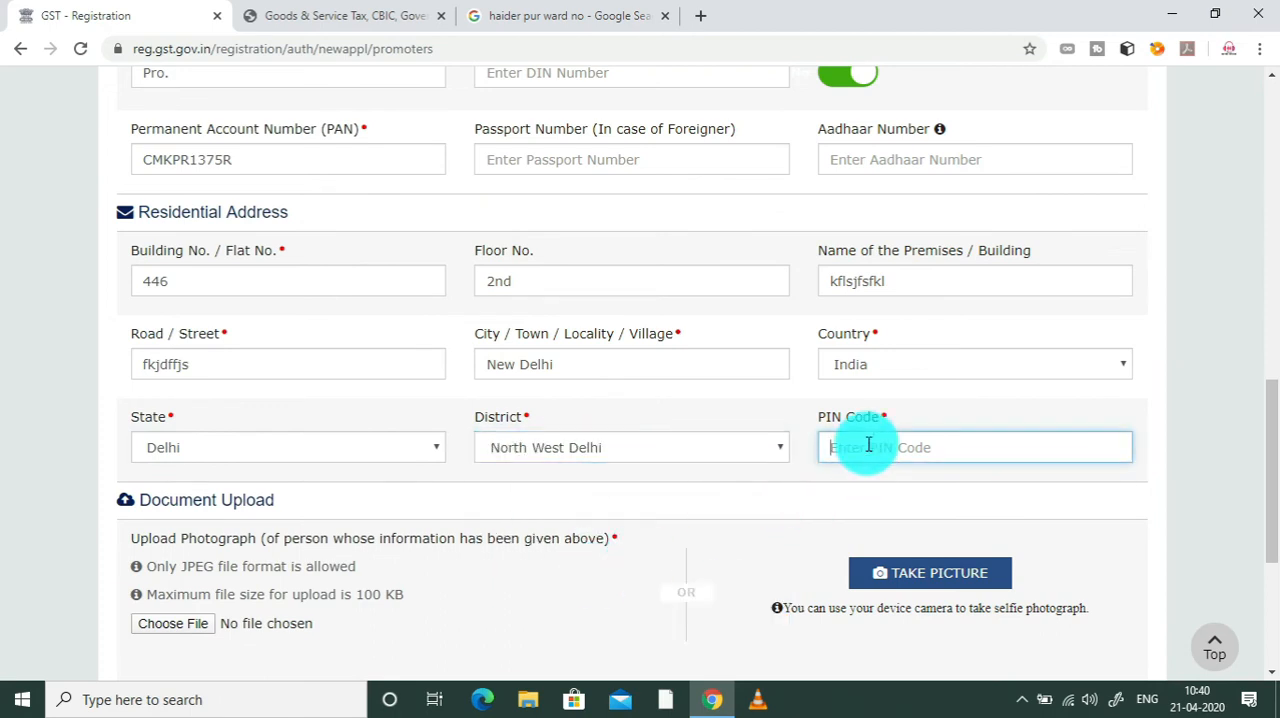
{"action": "type", "text": "110088"}
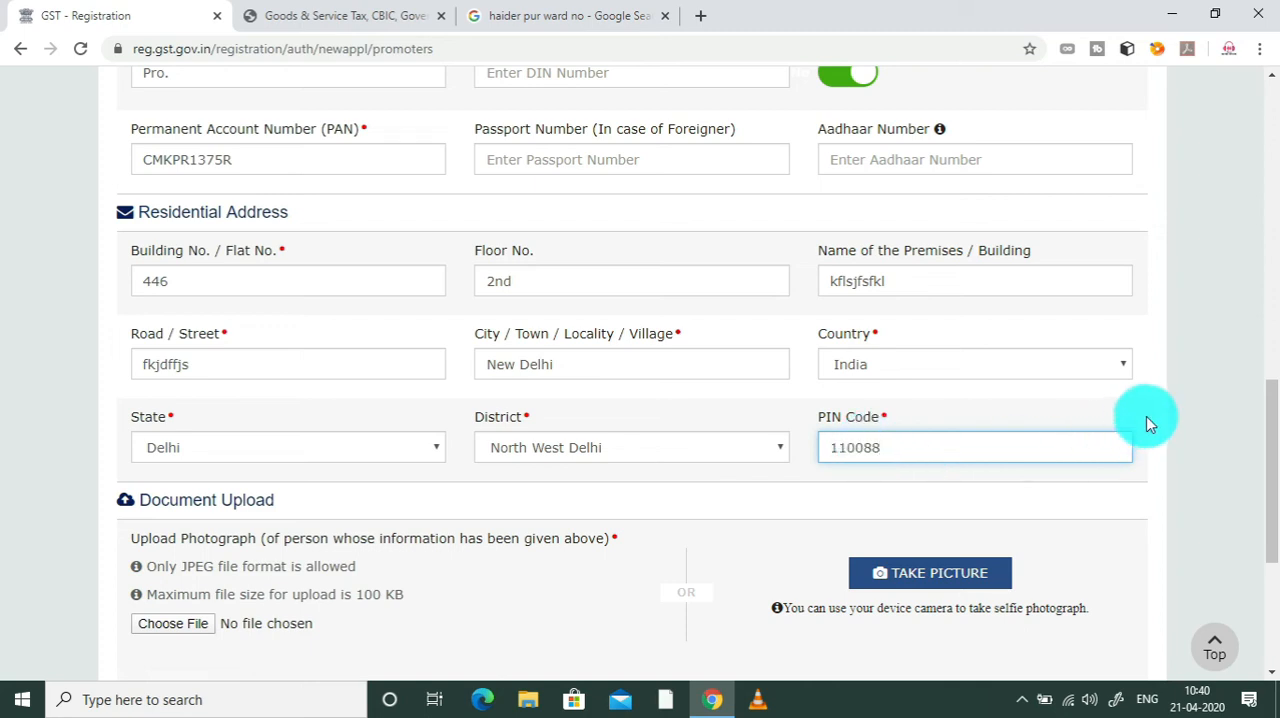
Step: Try to take the proprietor's photograph with the device camera in Document Upload, allowing the site to use the camera
{"action": "left_click_drag", "start_coordinate": [1274, 505], "coordinate": [1274, 561]}
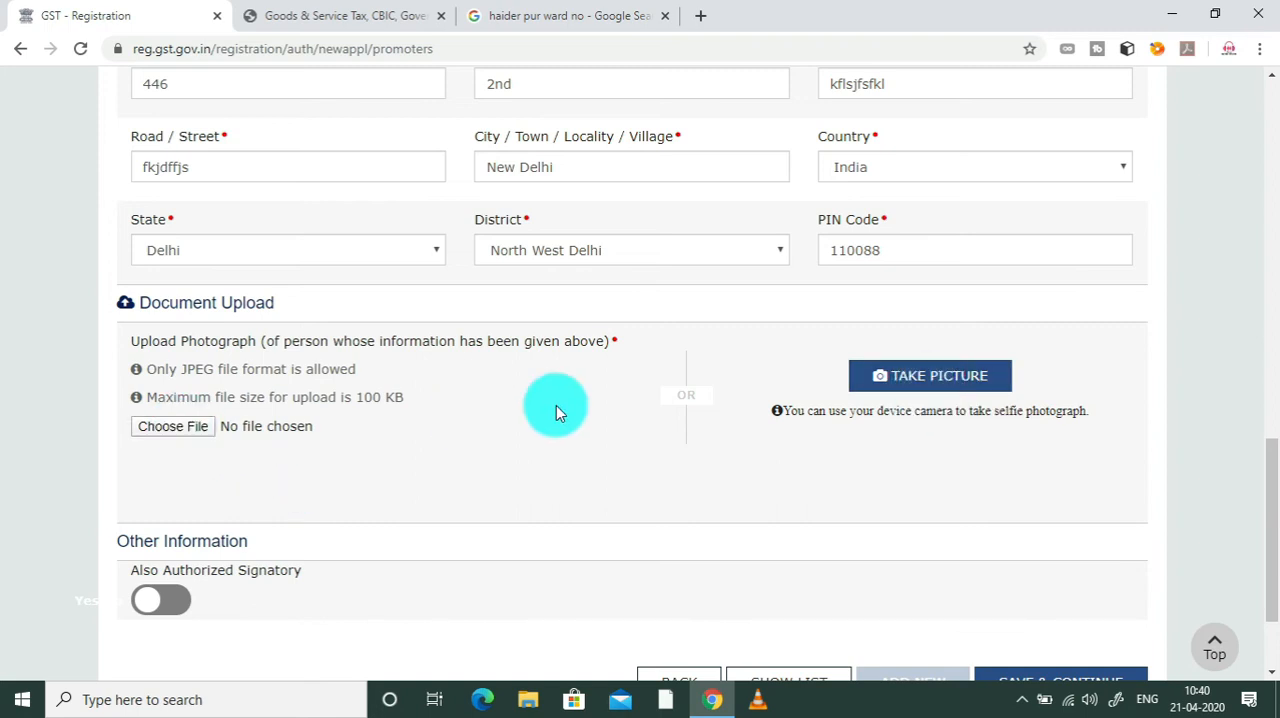
{"action": "left_click", "coordinate": [960, 378]}
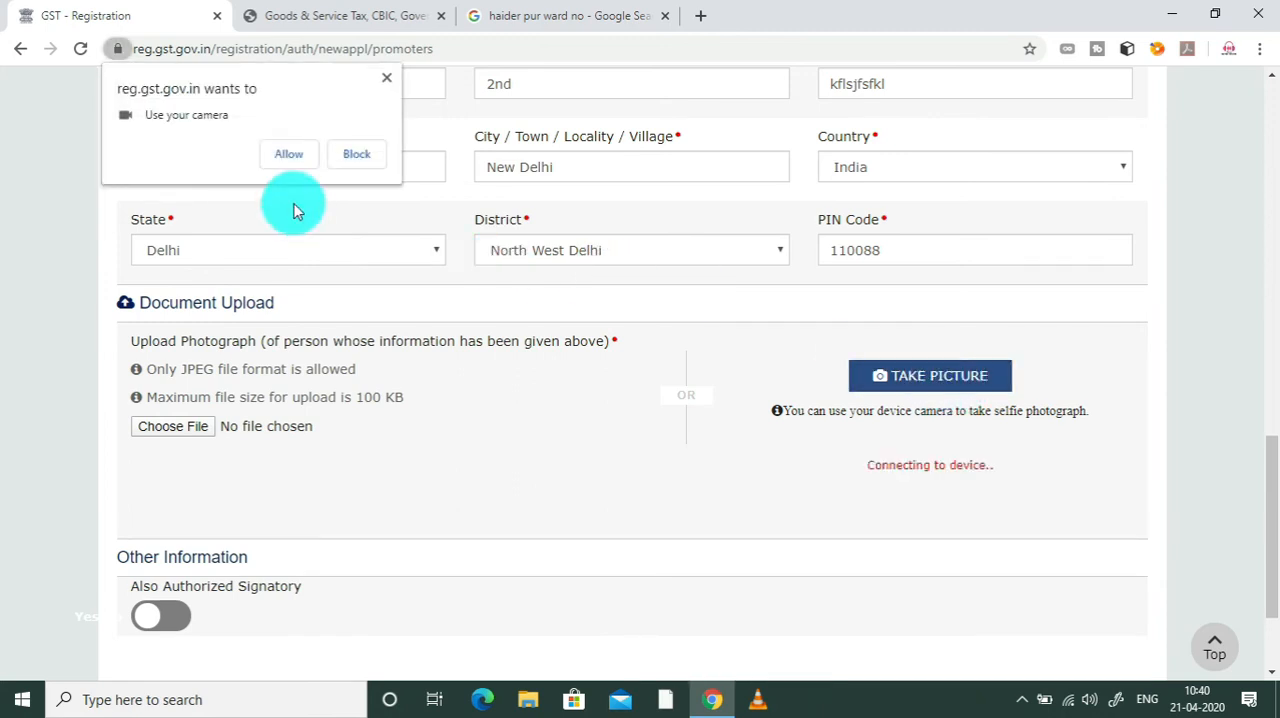
{"action": "left_click", "coordinate": [287, 154]}
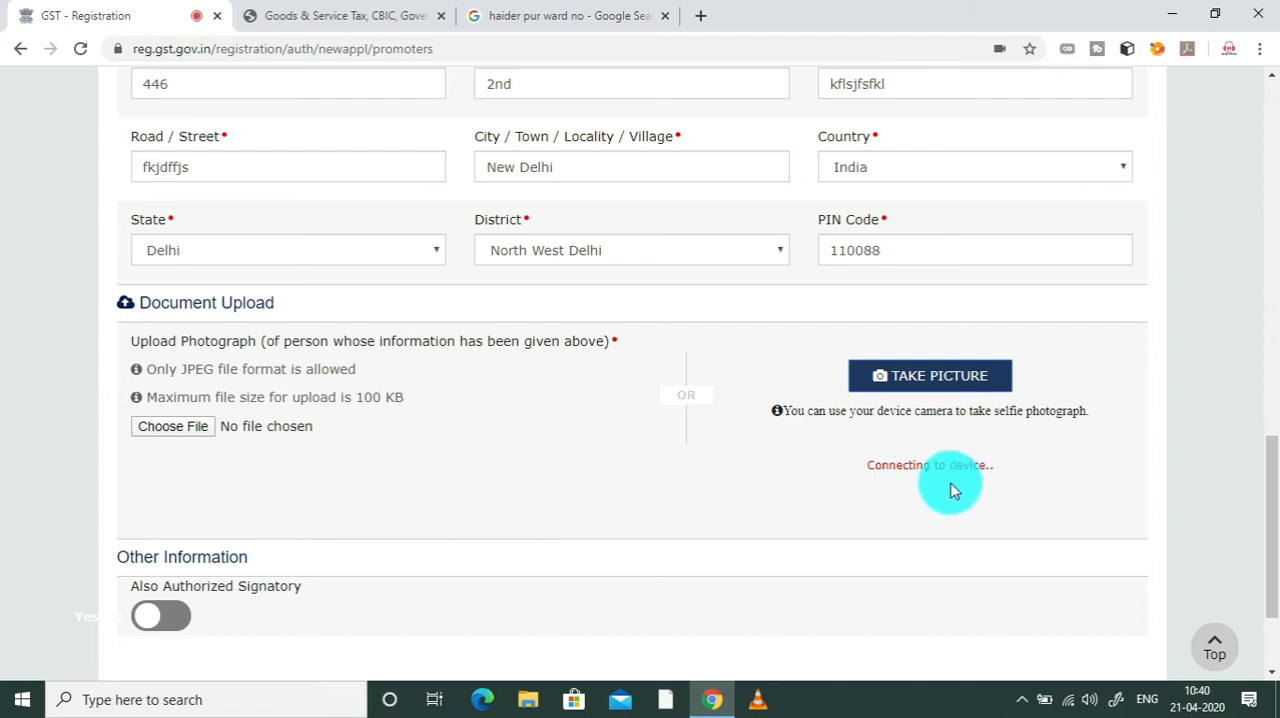
{"action": "left_click_drag", "start_coordinate": [1266, 486], "coordinate": [1277, 533]}
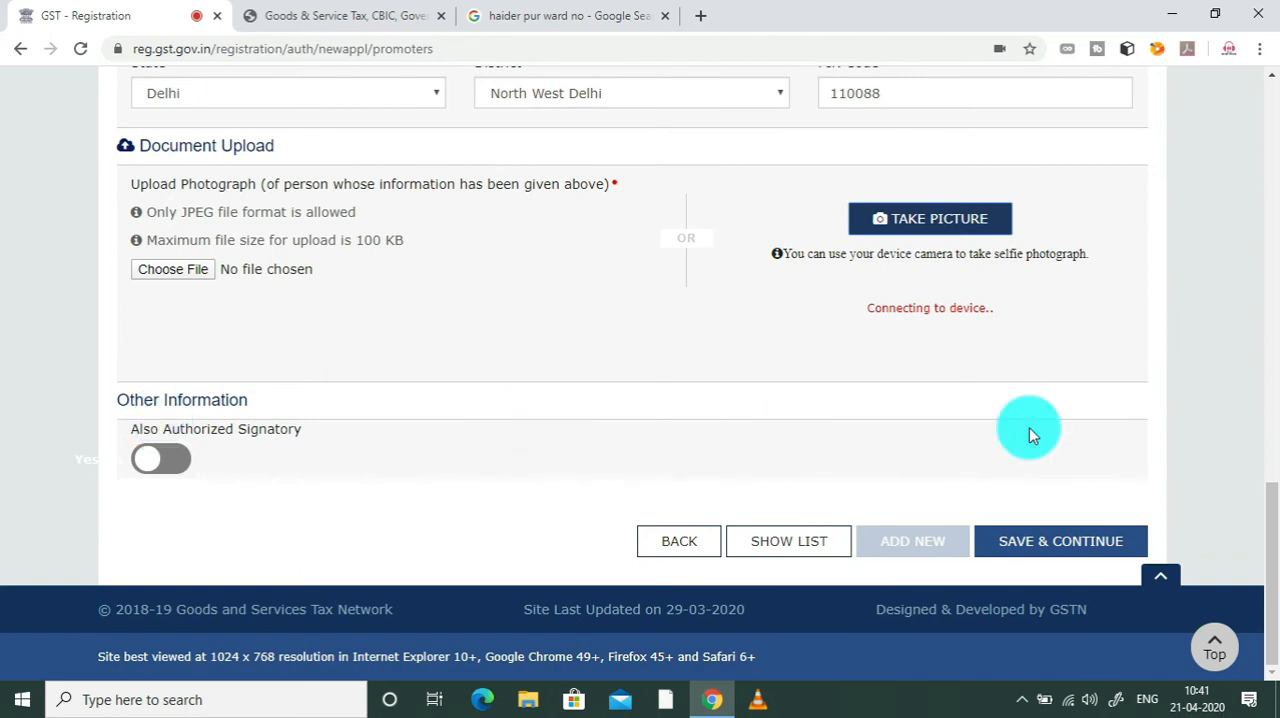
Step: Mark the proprietor as Also Authorized Signatory under Other Information and try to save the Promoter / Partners details
{"action": "left_click_drag", "start_coordinate": [1277, 515], "coordinate": [1277, 175]}
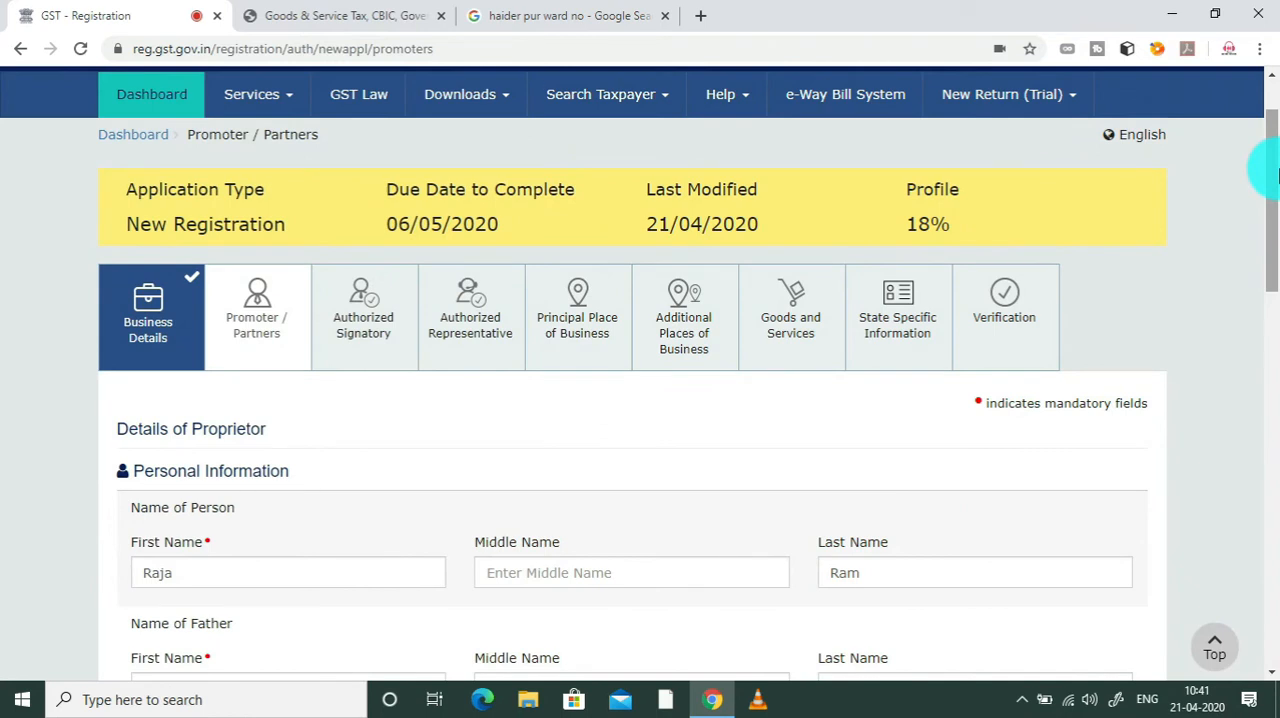
{"action": "left_click_drag", "start_coordinate": [1277, 175], "coordinate": [1268, 146]}
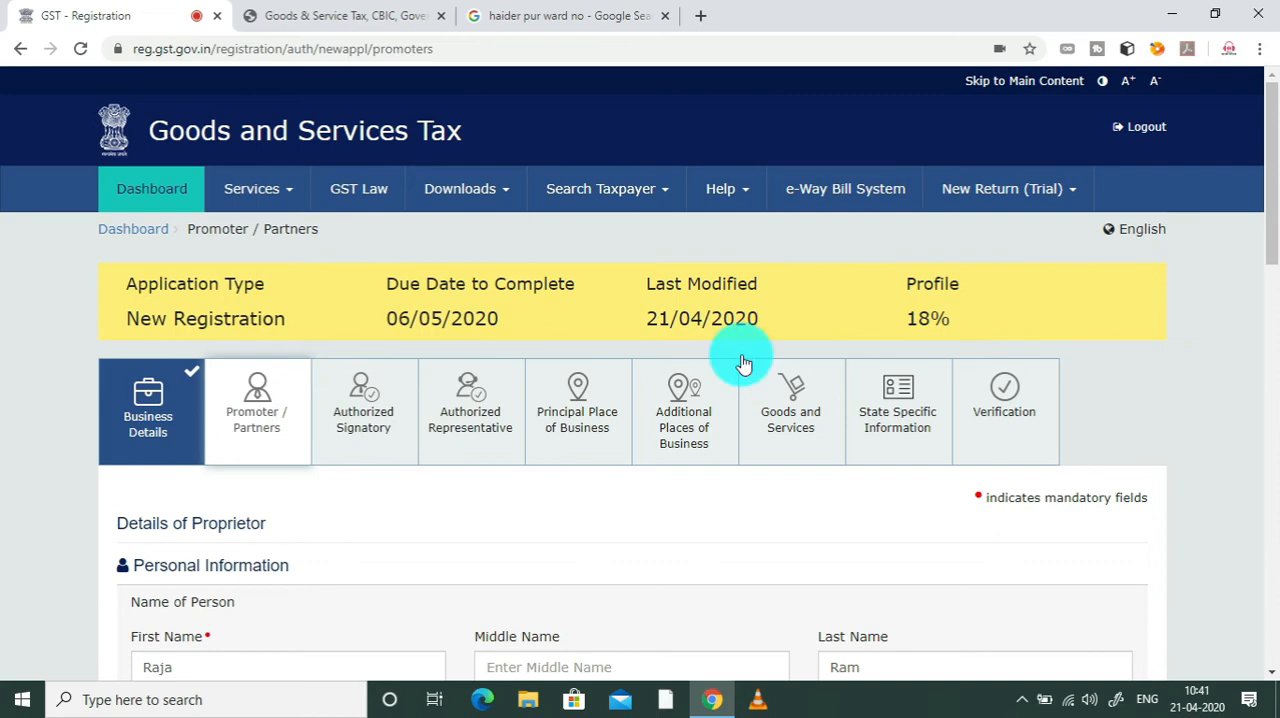
{"action": "left_click_drag", "start_coordinate": [1268, 137], "coordinate": [1278, 295]}
{"action": "left_click_drag", "start_coordinate": [1272, 481], "coordinate": [1272, 545]}
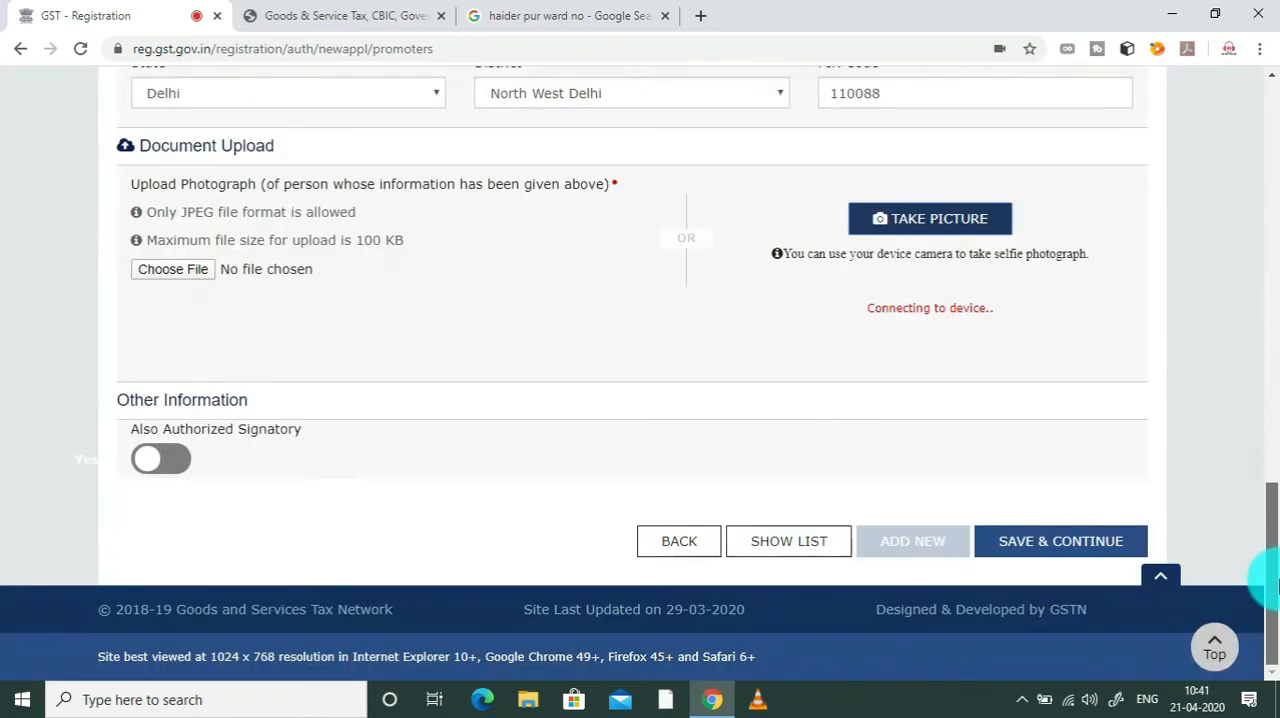
{"action": "left_click", "coordinate": [170, 459]}
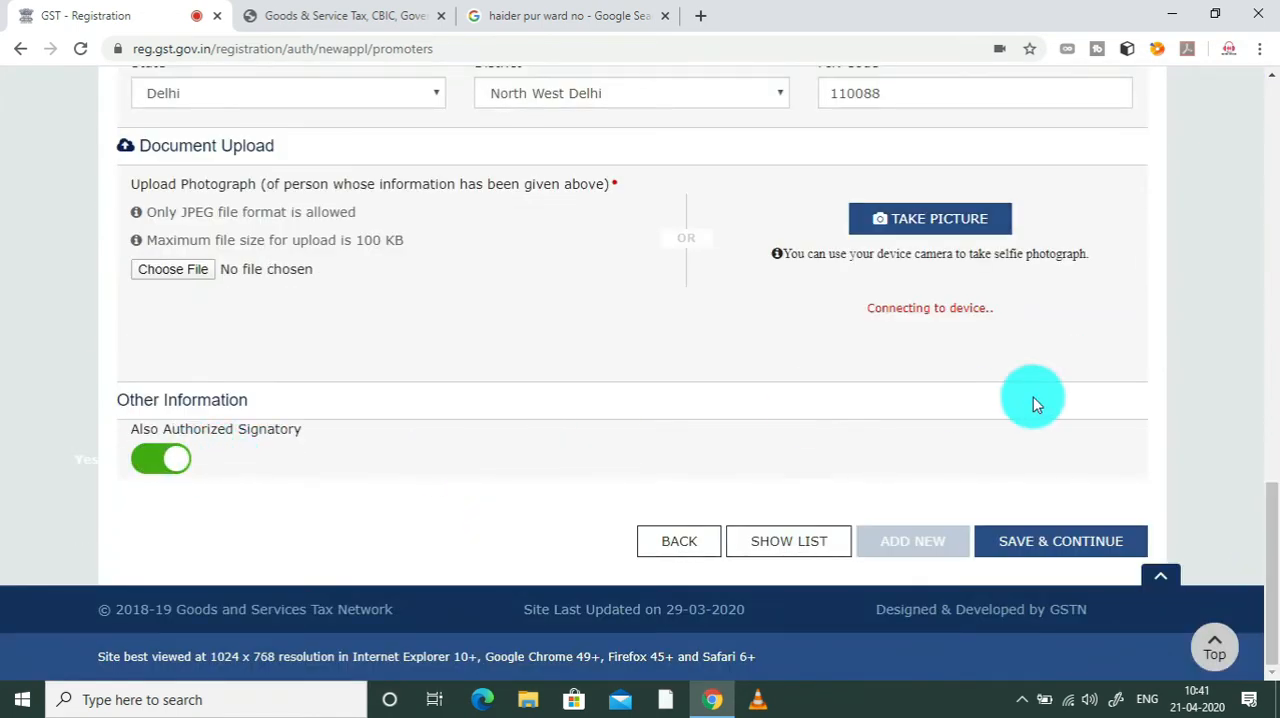
{"action": "left_click_drag", "start_coordinate": [1272, 520], "coordinate": [1262, 600]}
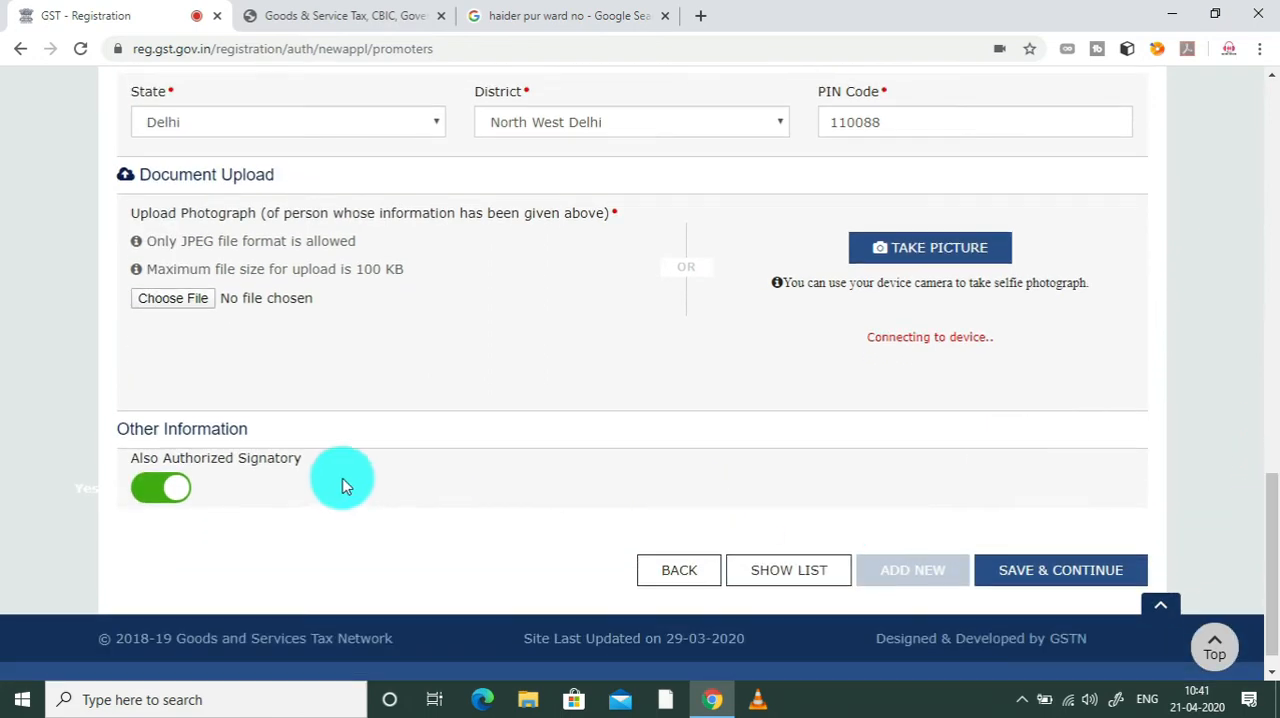
{"action": "left_click", "coordinate": [1075, 578]}
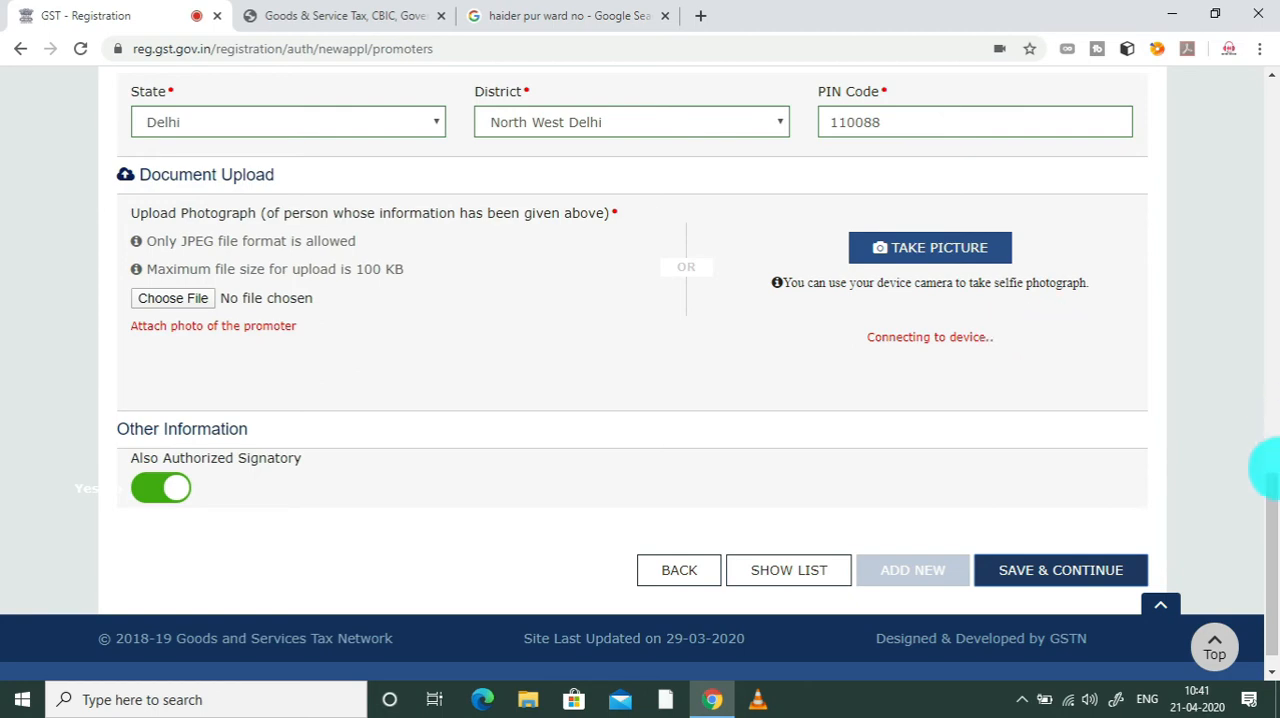
{"action": "mouse_move", "coordinate": [1266, 486]}
{"action": "left_mouse_down"}
{"action": "mouse_move", "coordinate": [1262, 172]}
{"action": "mouse_move", "coordinate": [1257, 438]}
{"action": "mouse_move", "coordinate": [1272, 490]}
{"action": "left_mouse_up"}
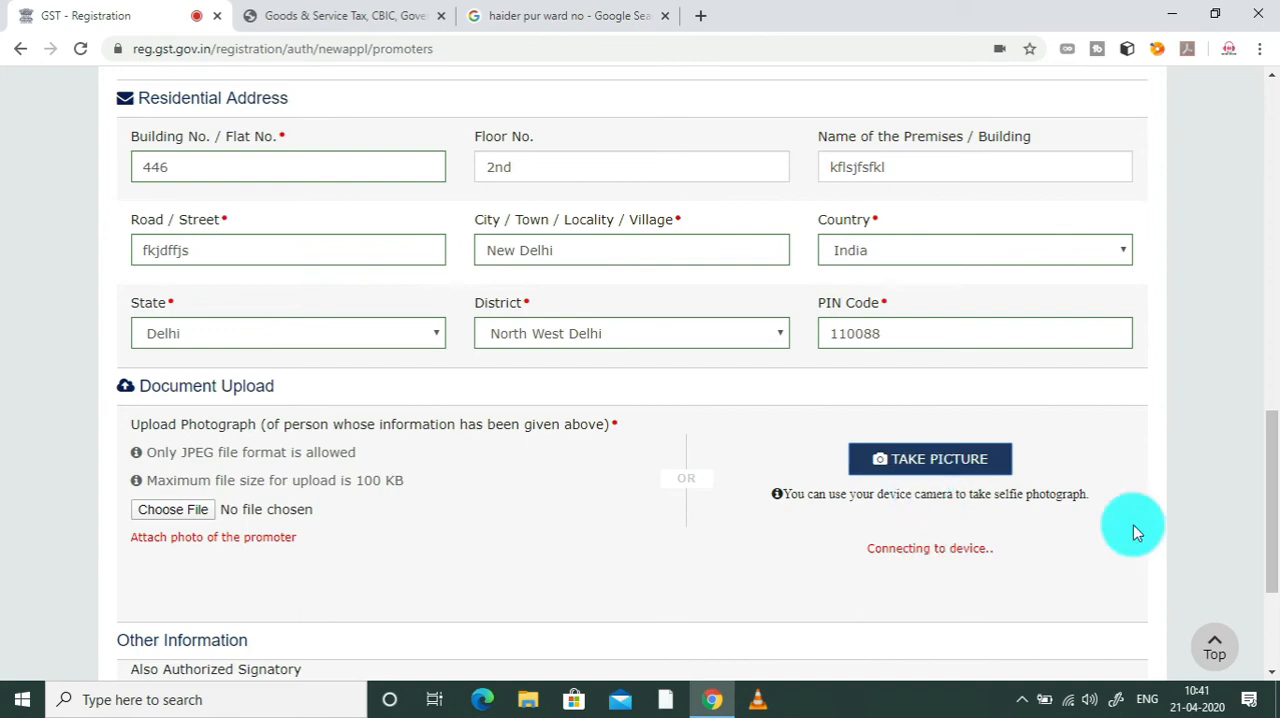
Step: Open the Authorized Signatory section and look over its Personal Information fields
{"action": "left_click_drag", "start_coordinate": [1268, 472], "coordinate": [1266, 220]}
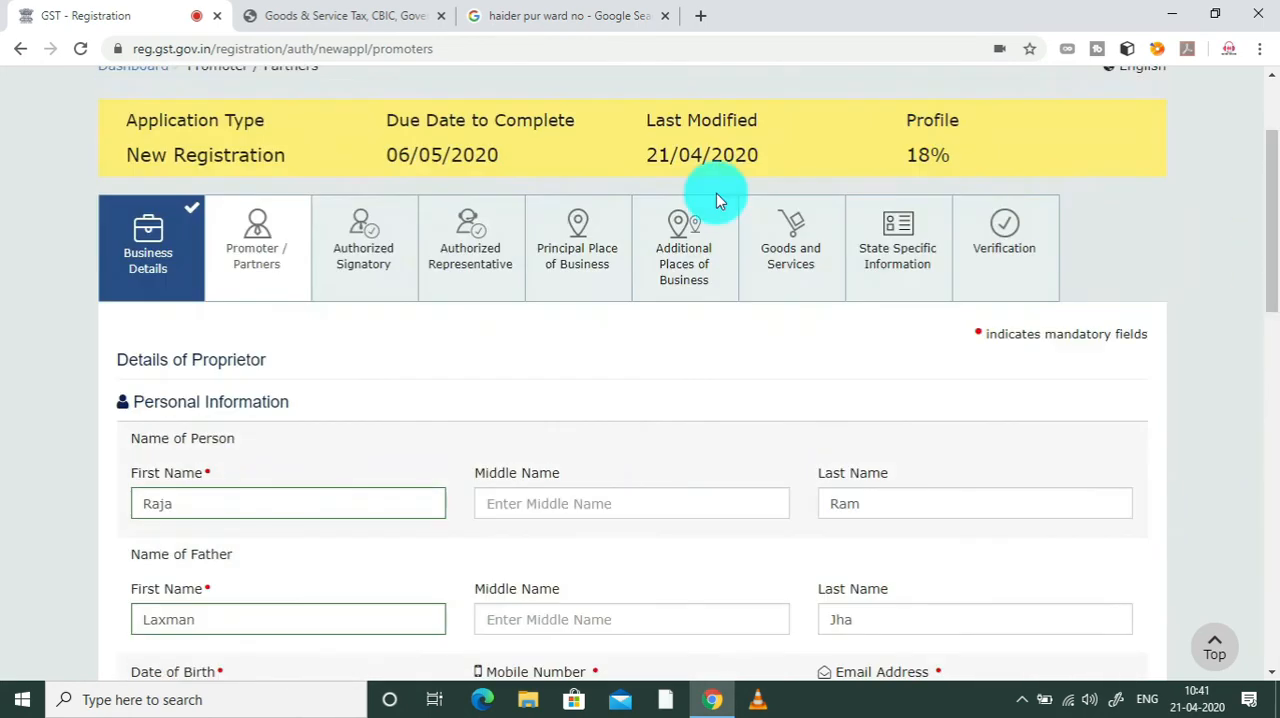
{"action": "left_click", "coordinate": [362, 243]}
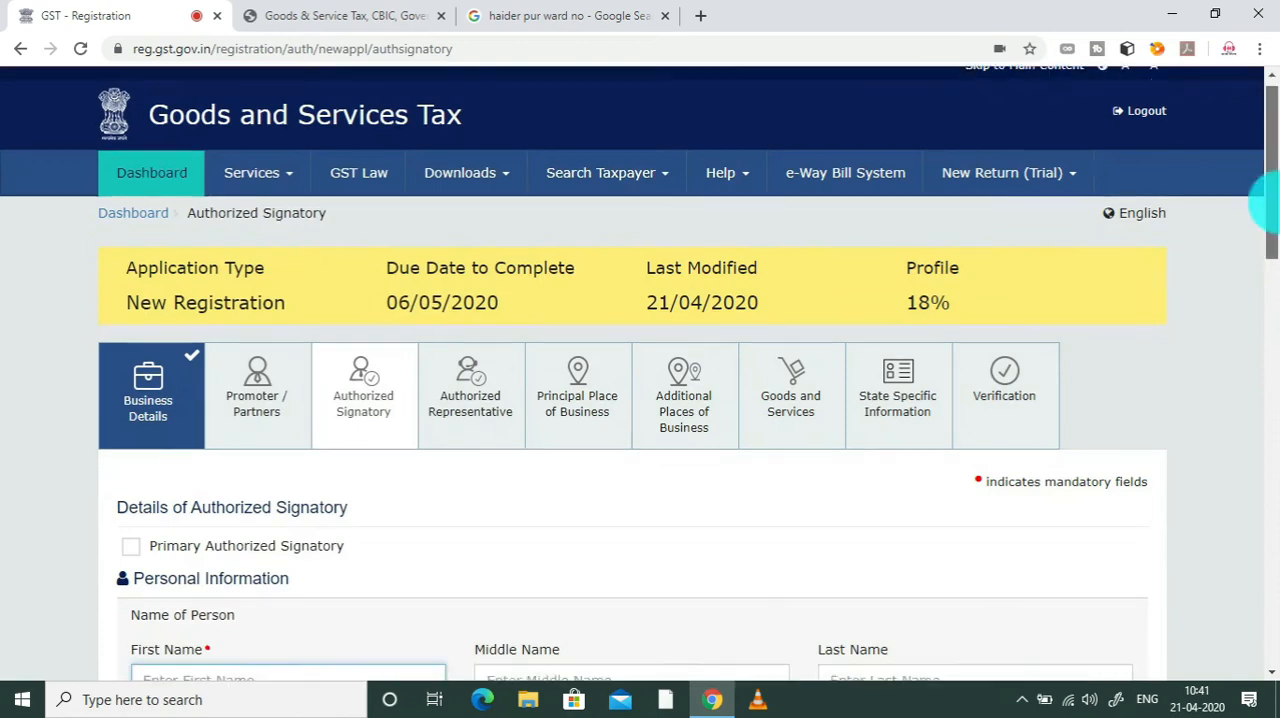
{"action": "mouse_move", "coordinate": [1268, 205]}
{"action": "left_mouse_down"}
{"action": "mouse_move", "coordinate": [1268, 416]}
{"action": "mouse_move", "coordinate": [1275, 228]}
{"action": "left_mouse_up"}
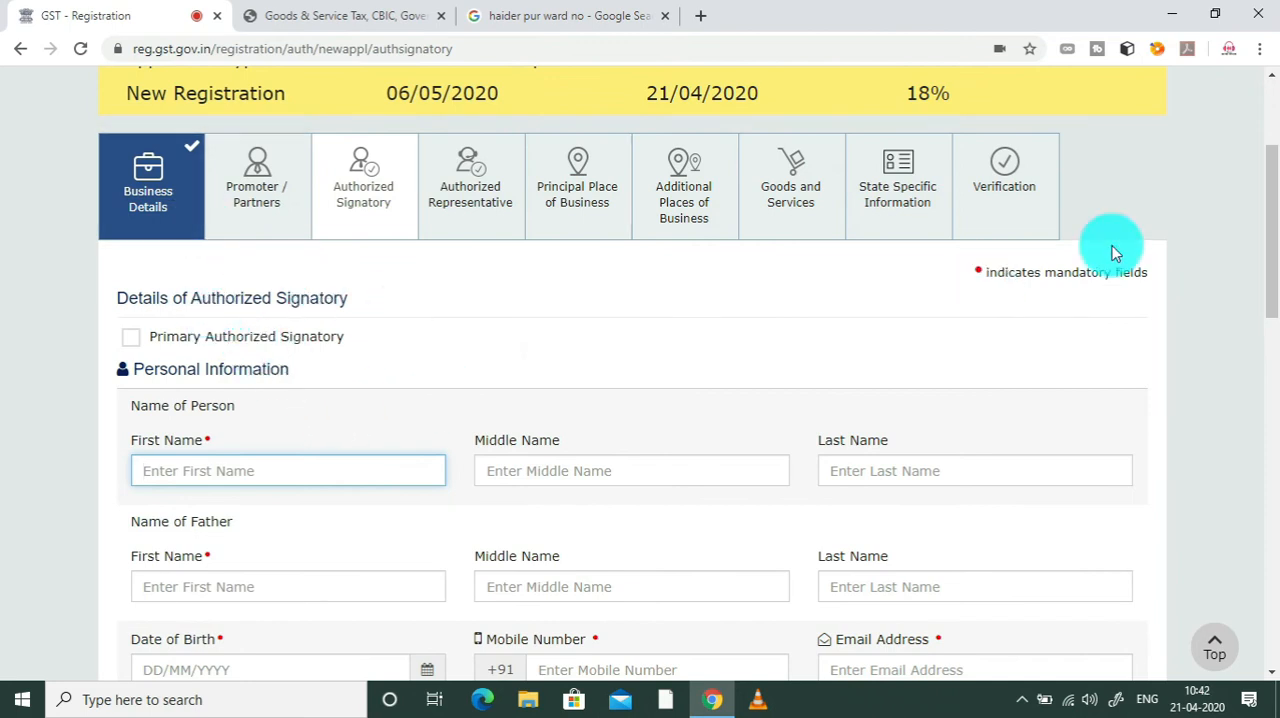
{"action": "scroll", "coordinate": [1270, 185], "scroll_direction": "up", "scroll_amount": 1}
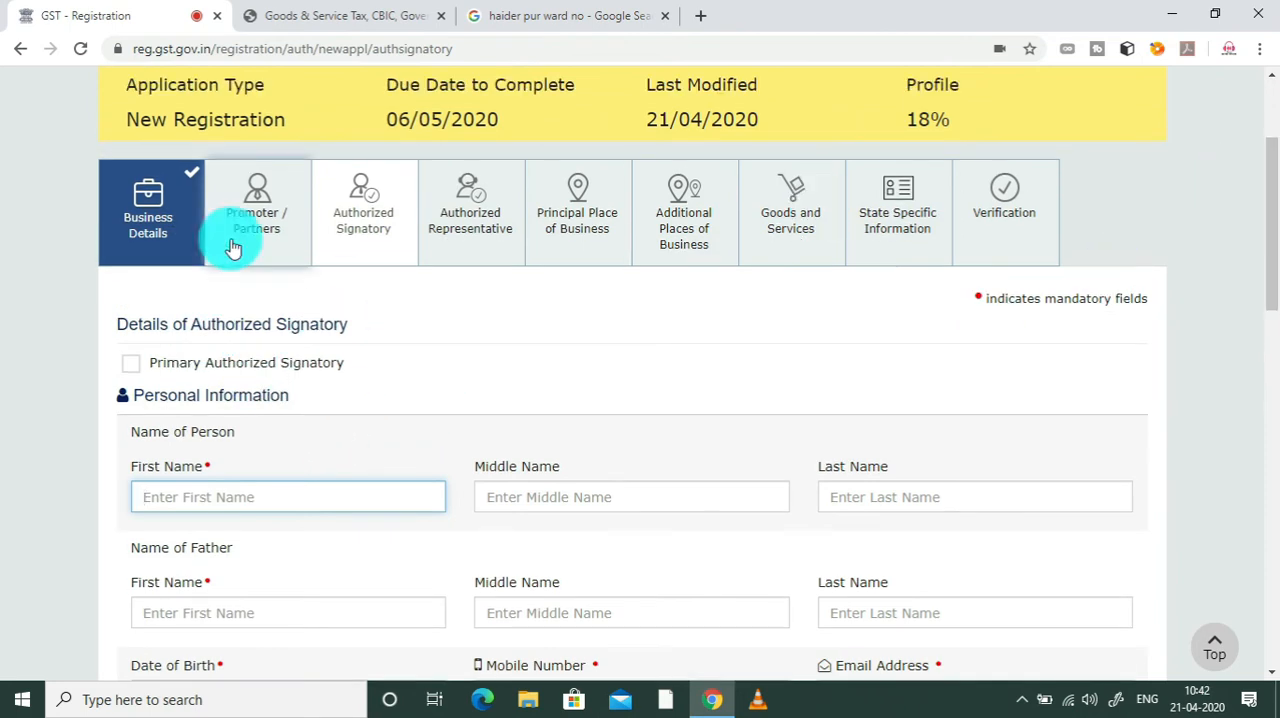
Step: Return to the Promoter / Partners section and check its form through to the end
{"action": "left_click", "coordinate": [286, 246]}
{"action": "left_click_drag", "start_coordinate": [1265, 171], "coordinate": [1266, 549]}
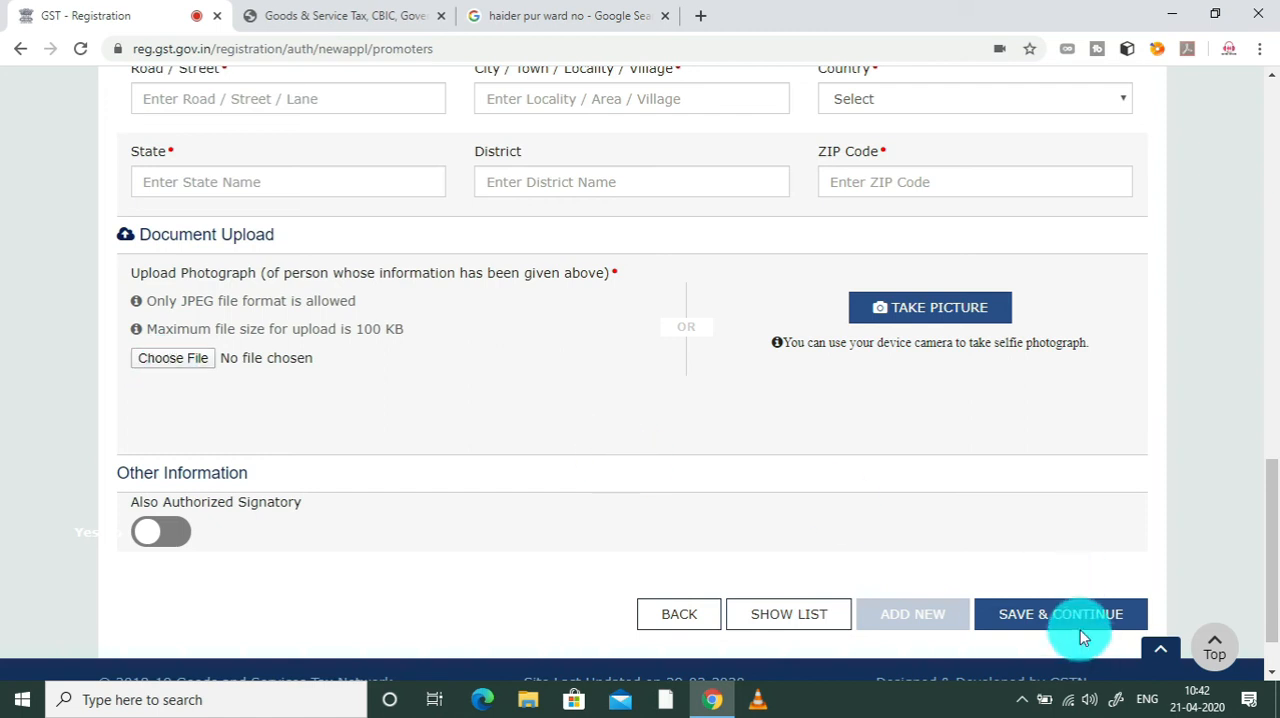
{"action": "left_click_drag", "start_coordinate": [1266, 509], "coordinate": [1266, 215]}
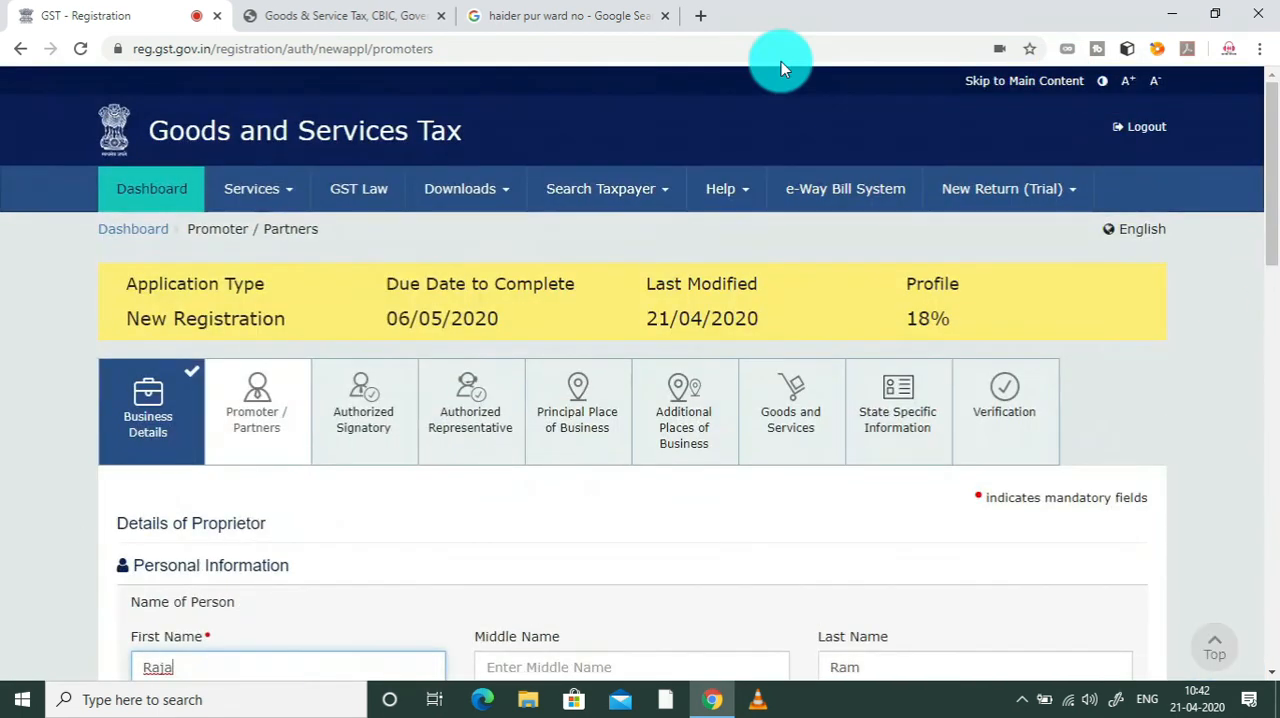
Step: Reopen the Authorized Signatory section, review its fields and document upload requirements, and try to save and continue
{"action": "left_click", "coordinate": [370, 420]}
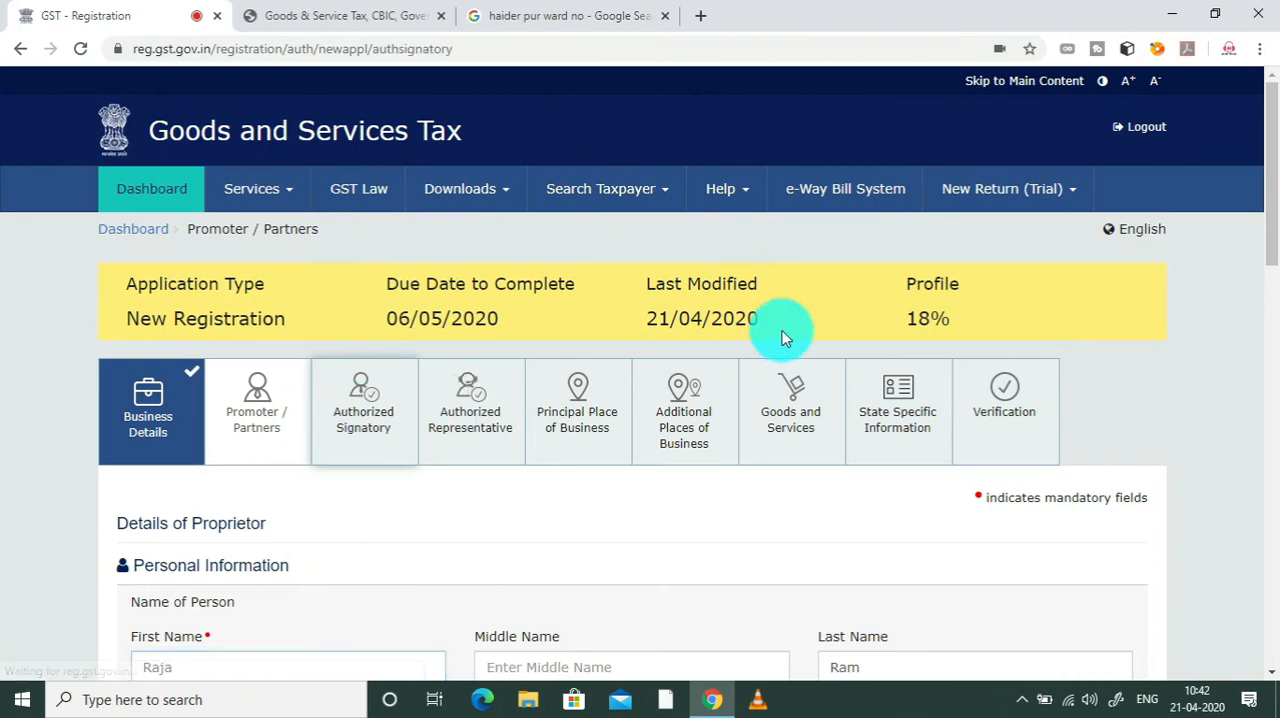
{"action": "left_click_drag", "start_coordinate": [1266, 134], "coordinate": [1276, 268]}
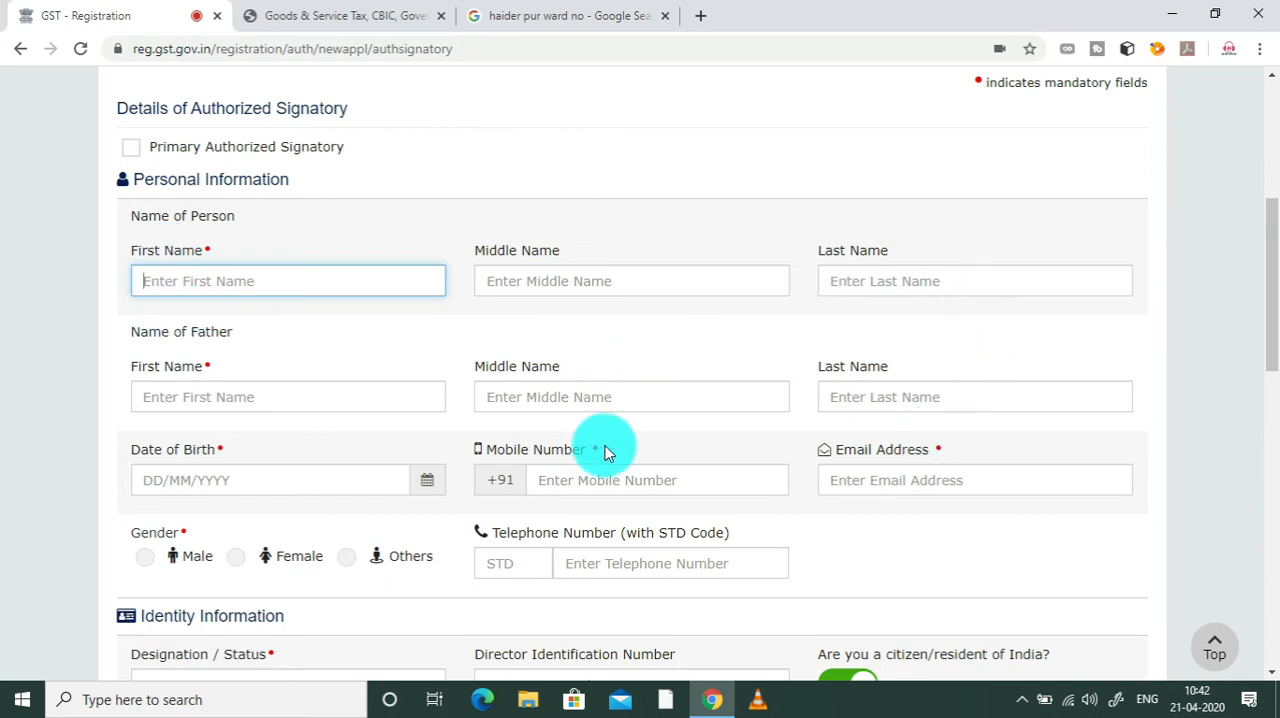
{"action": "left_click_drag", "start_coordinate": [1262, 335], "coordinate": [1276, 568]}
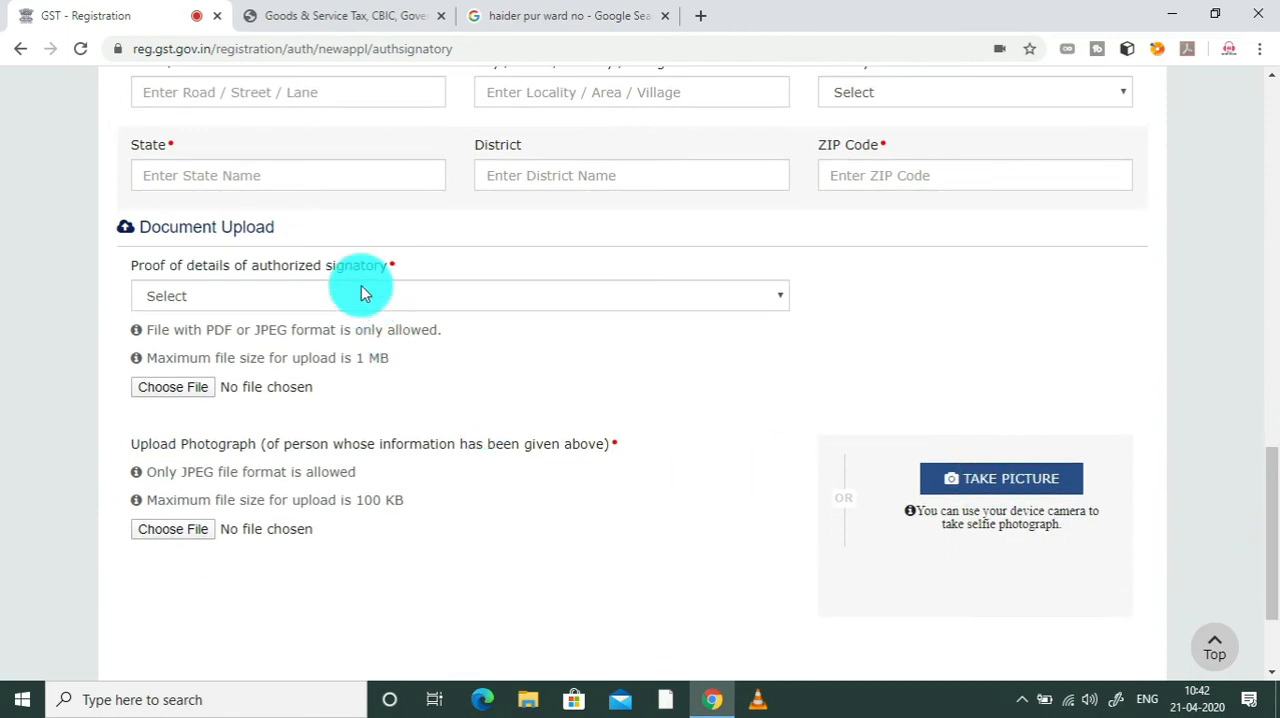
{"action": "left_click_drag", "start_coordinate": [1268, 500], "coordinate": [1272, 549]}
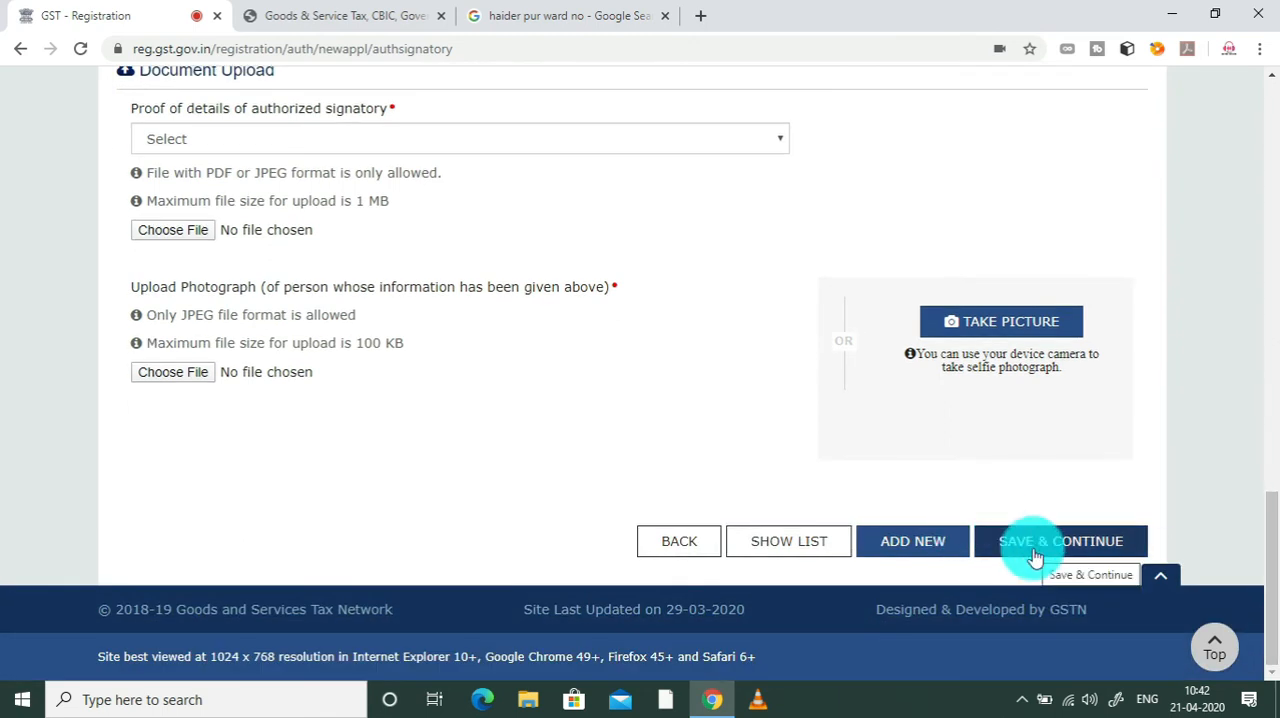
{"action": "left_click", "coordinate": [1035, 557]}
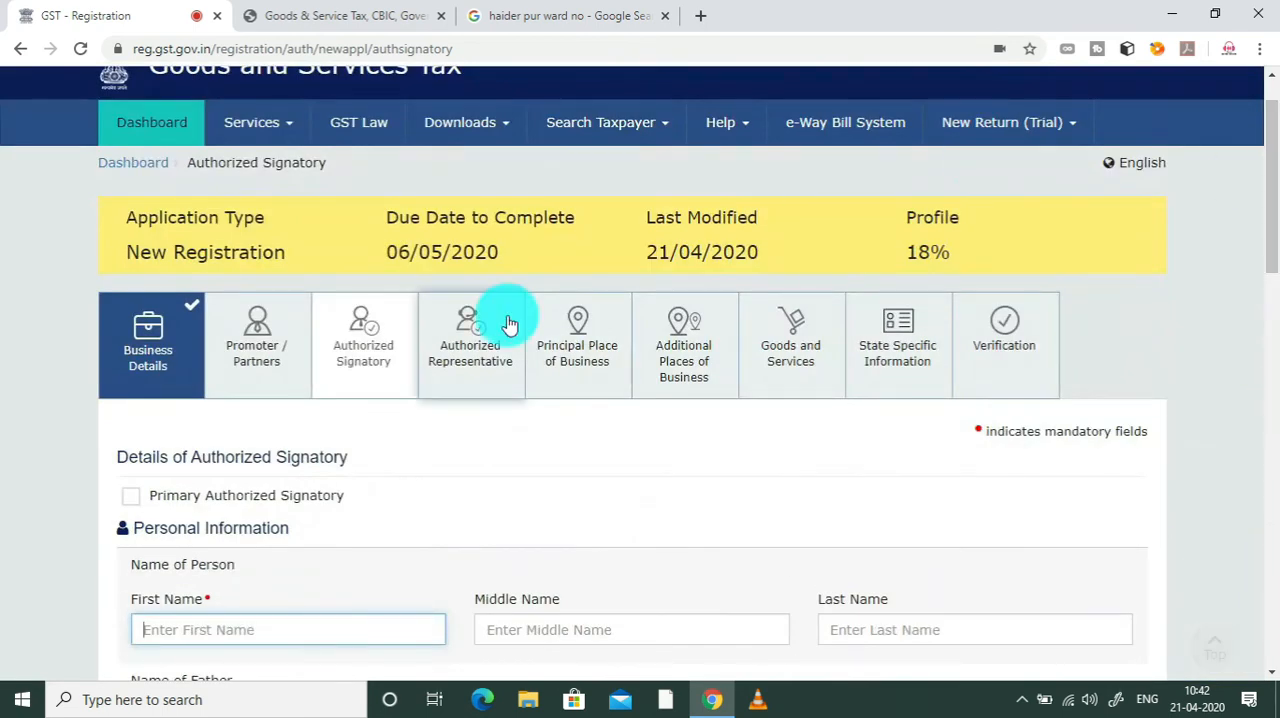
Step: Check the Authorized Representative section and open Principal Place of Business to examine its address fields
{"action": "left_click", "coordinate": [508, 323]}
{"action": "left_click_drag", "start_coordinate": [1262, 131], "coordinate": [1265, 307]}
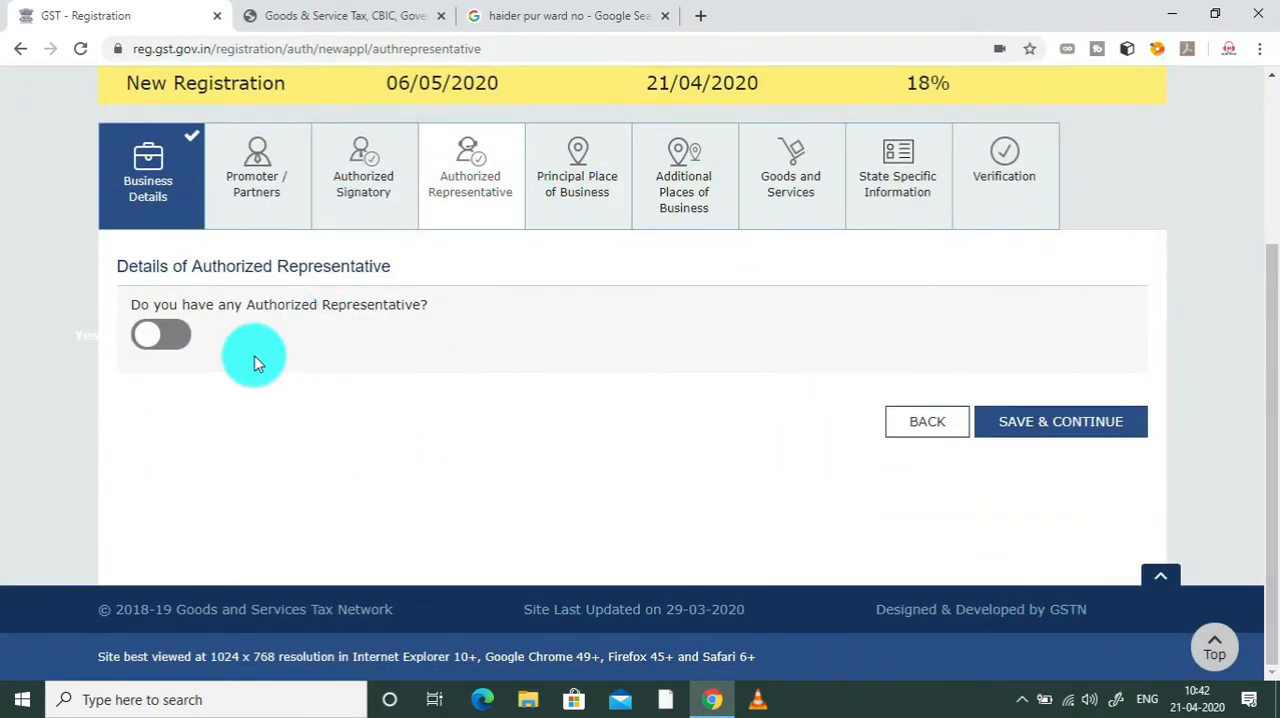
{"action": "left_click", "coordinate": [576, 178]}
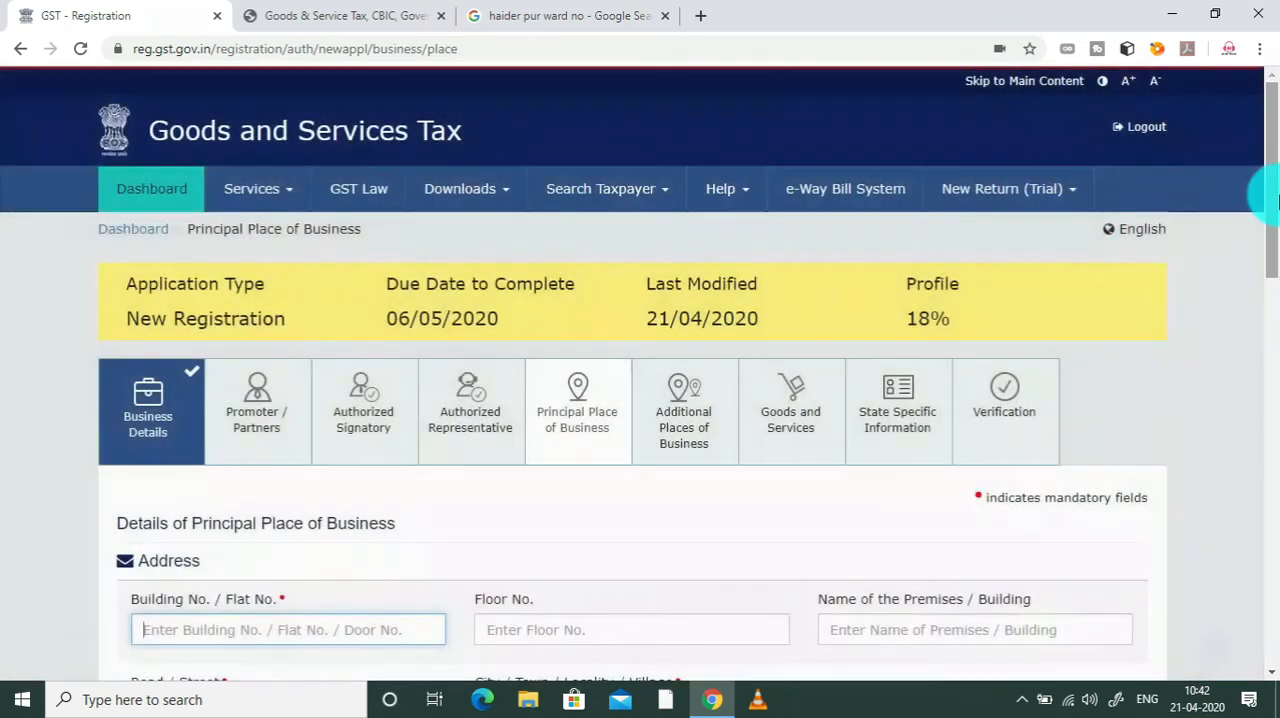
{"action": "left_click_drag", "start_coordinate": [1264, 192], "coordinate": [1271, 314]}
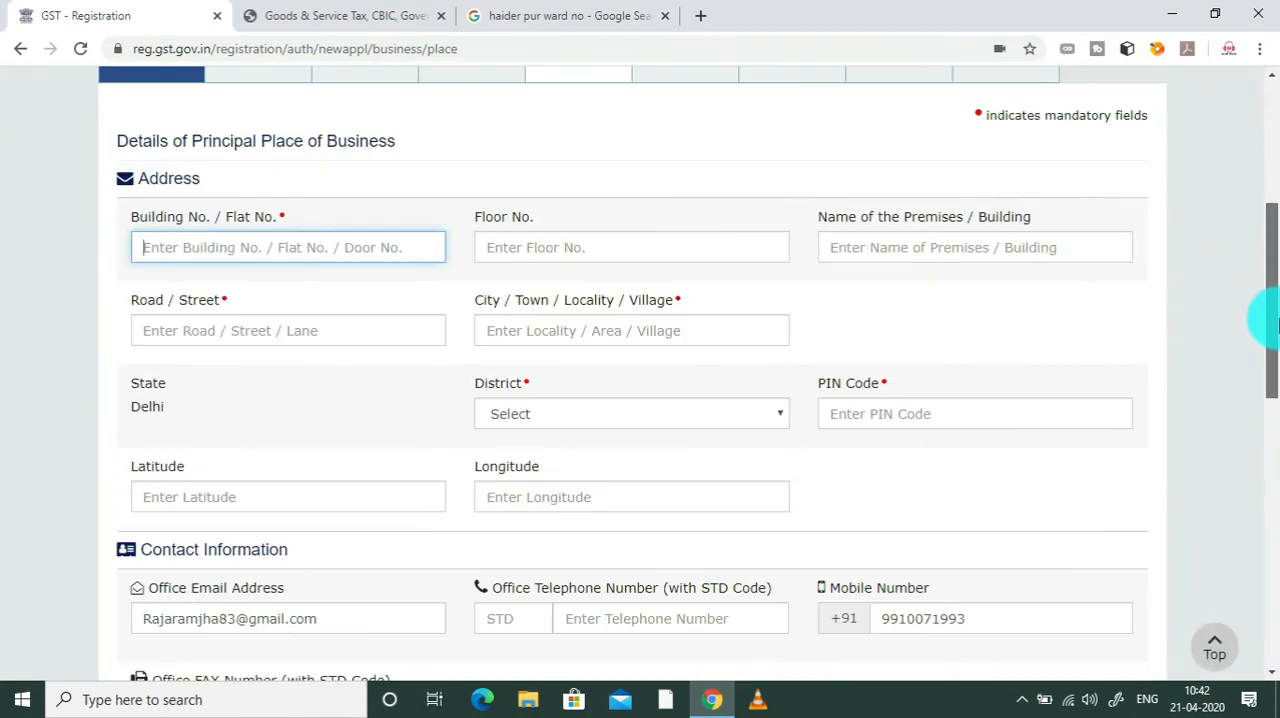
{"action": "left_click", "coordinate": [337, 259]}
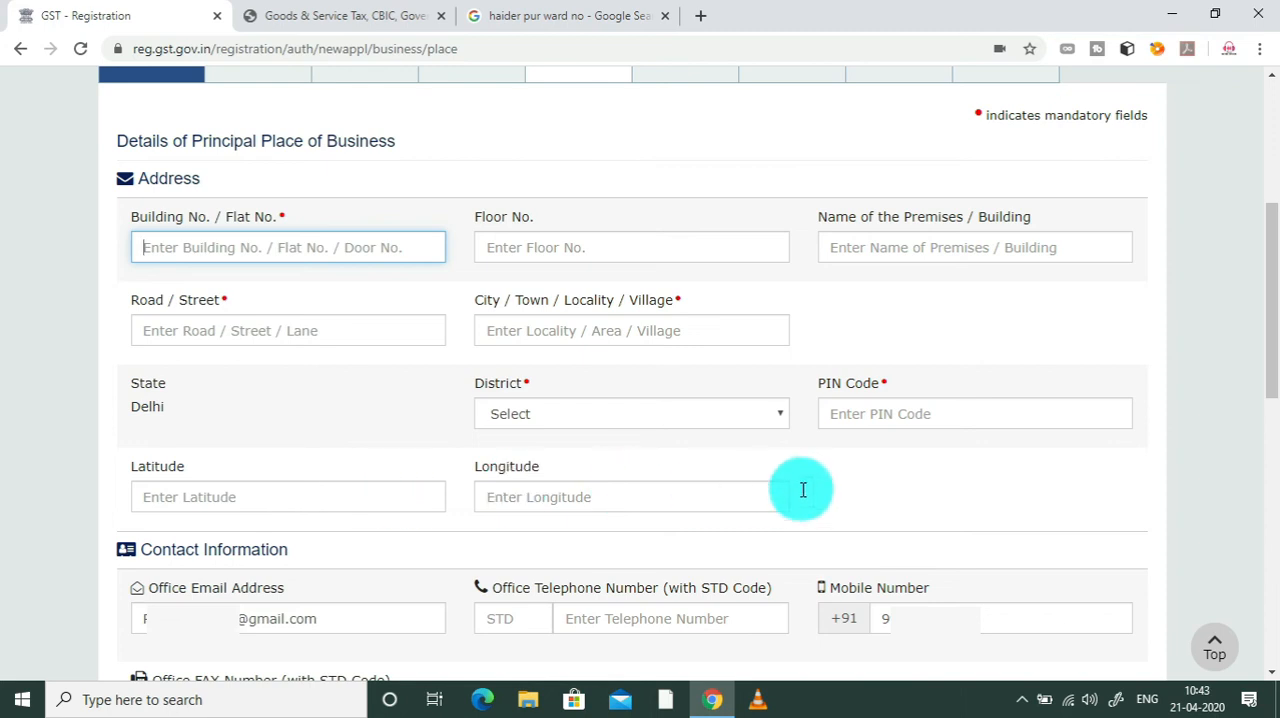
Step: Examine the contact and document upload requirements and the Nature of possession of premises options for the principal place of business
{"action": "left_click_drag", "start_coordinate": [1271, 306], "coordinate": [1266, 434]}
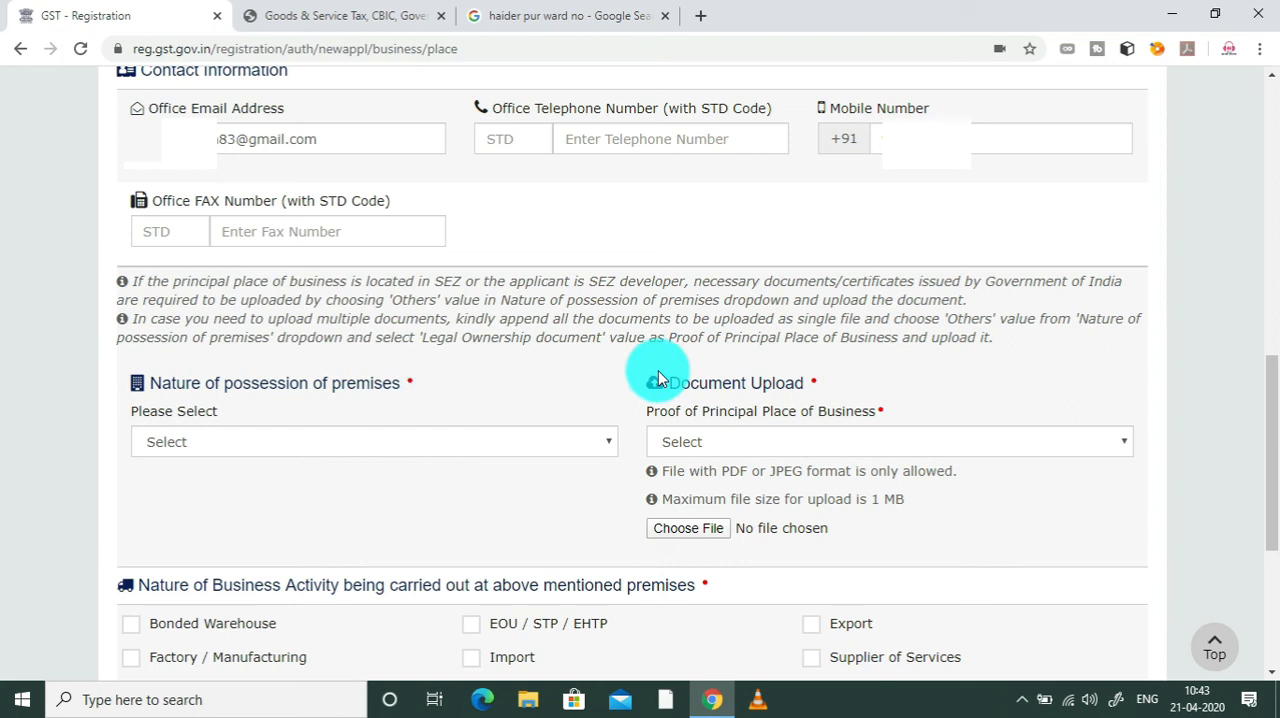
{"action": "left_click_drag", "start_coordinate": [1276, 453], "coordinate": [1276, 500]}
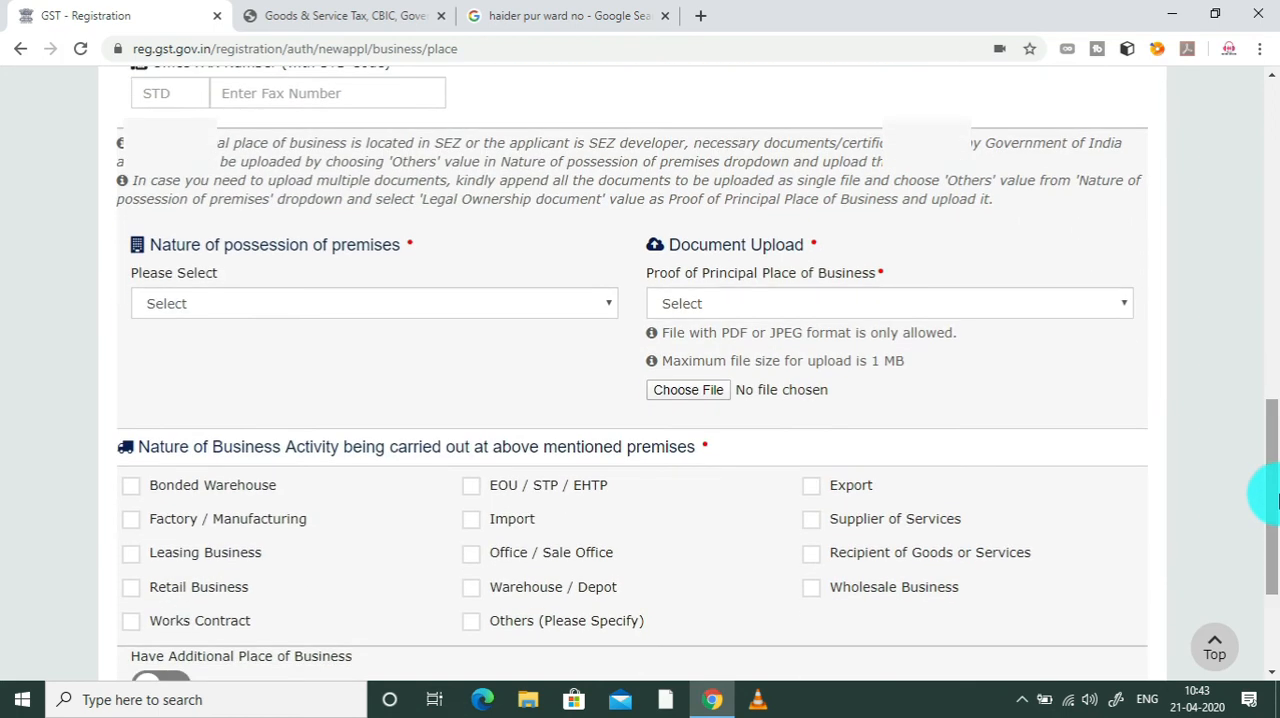
{"action": "left_click", "coordinate": [259, 314]}
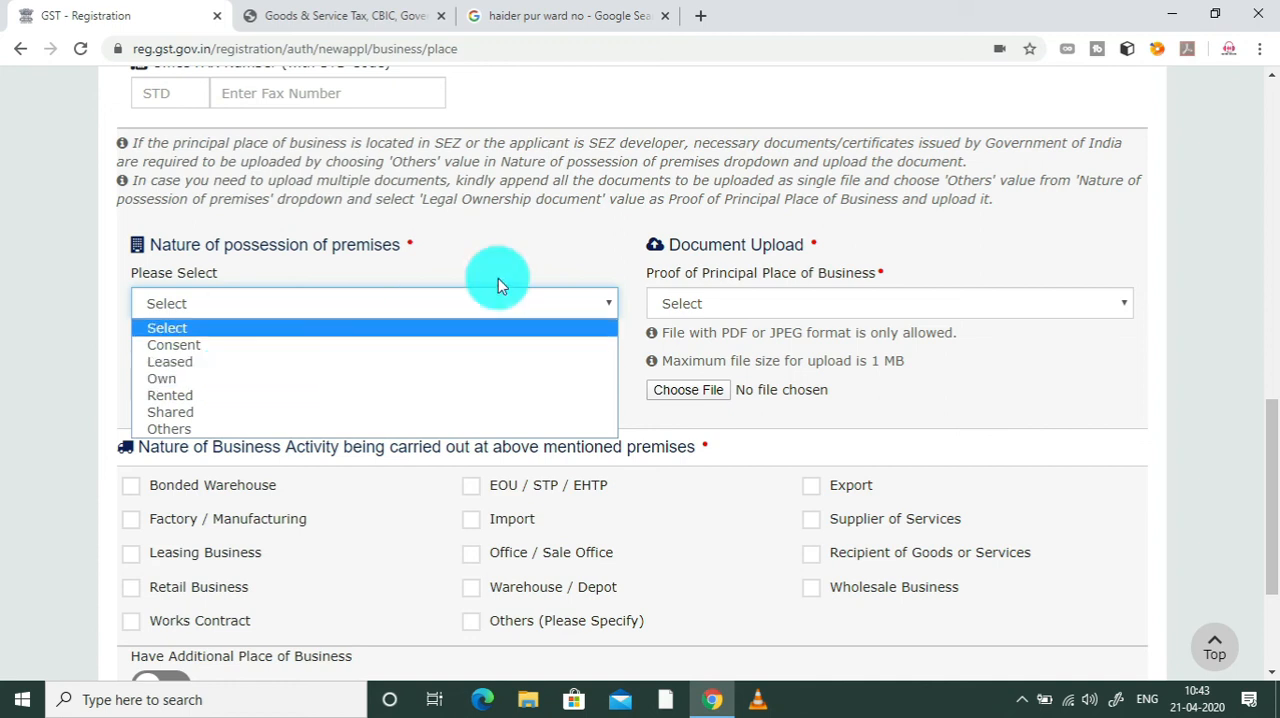
{"action": "left_click", "coordinate": [657, 188]}
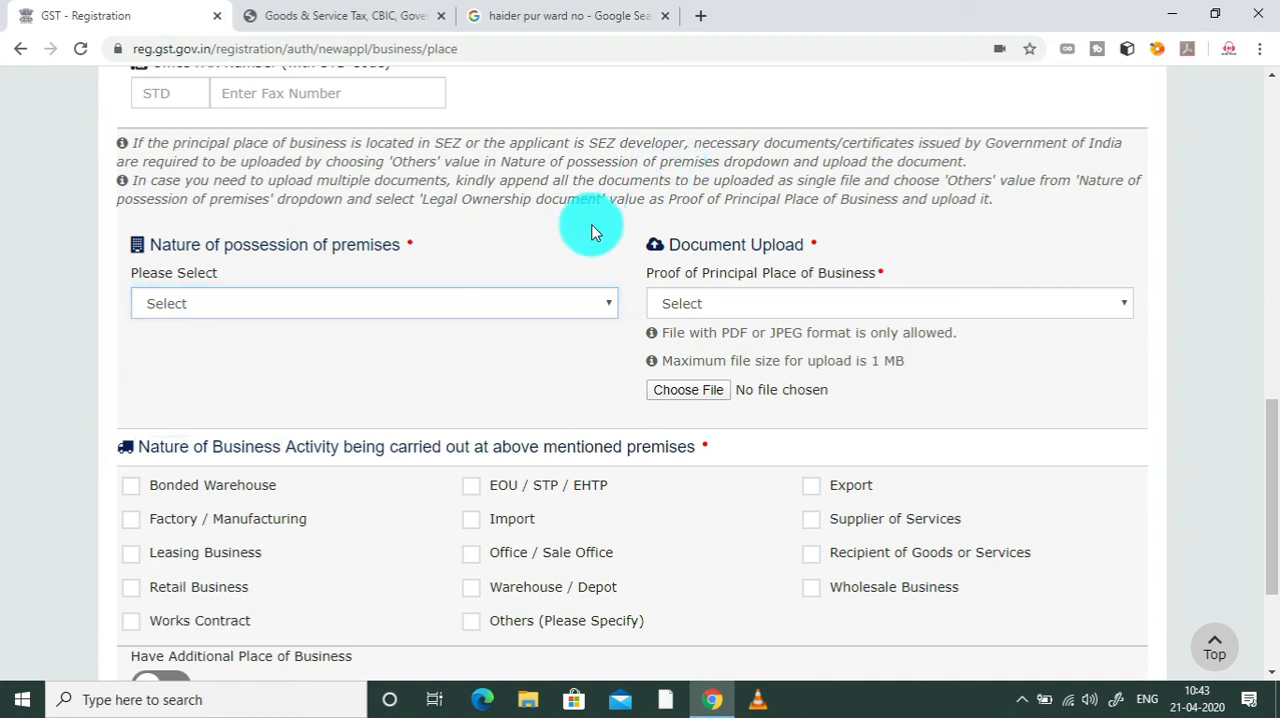
Step: Set the premises' possession to Rented and its proof to Rent / Lease agreement, then open and dismiss the proof file selection
{"action": "left_click", "coordinate": [509, 297]}
{"action": "left_click", "coordinate": [373, 395]}
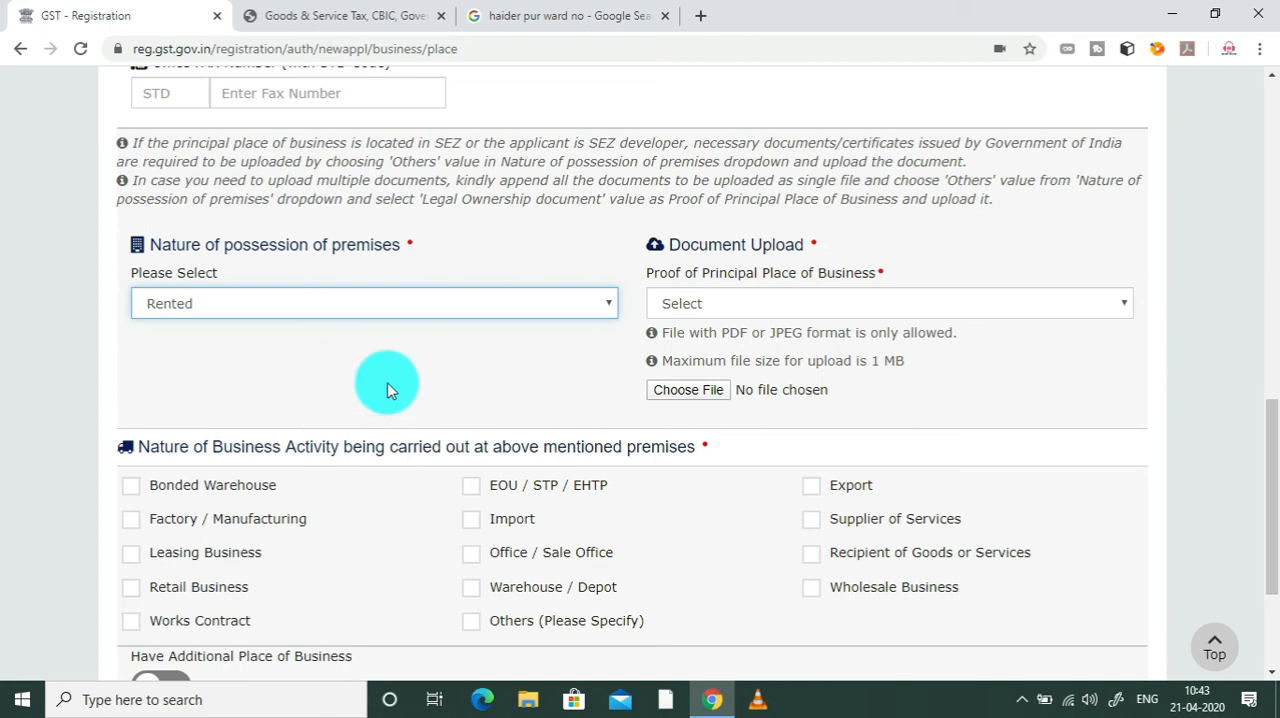
{"action": "left_click", "coordinate": [805, 302]}
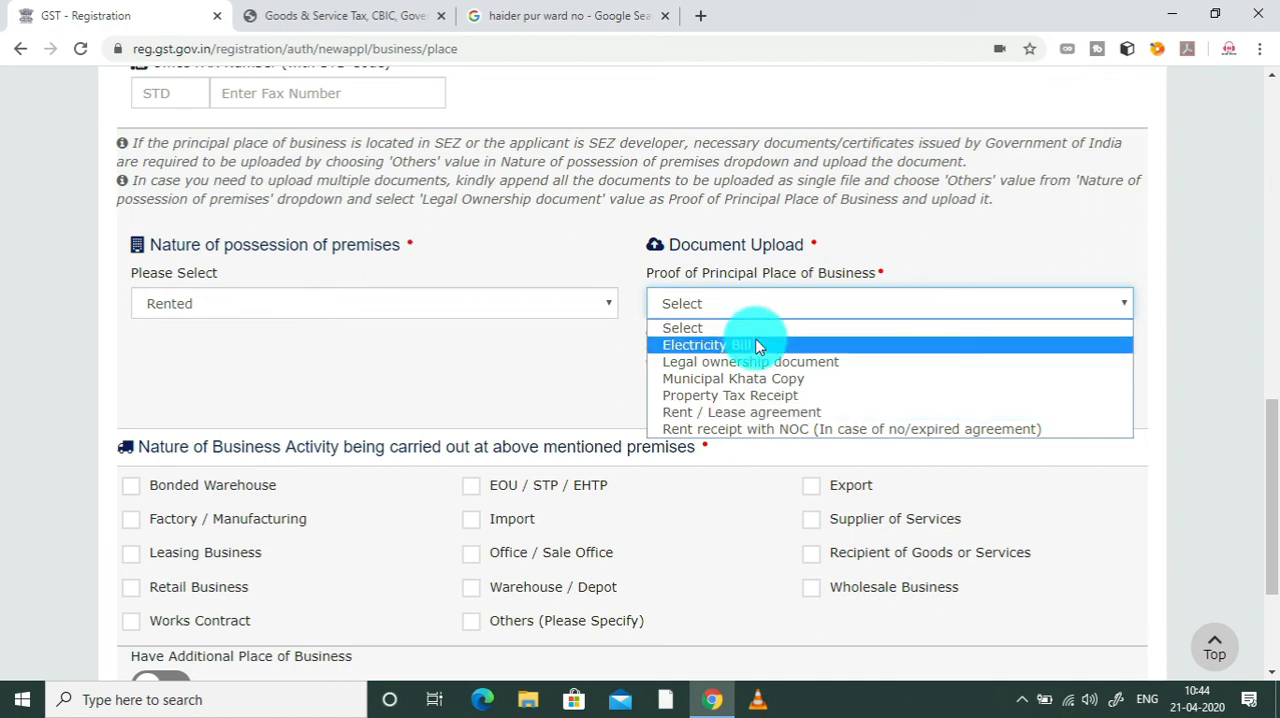
{"action": "left_click", "coordinate": [765, 414]}
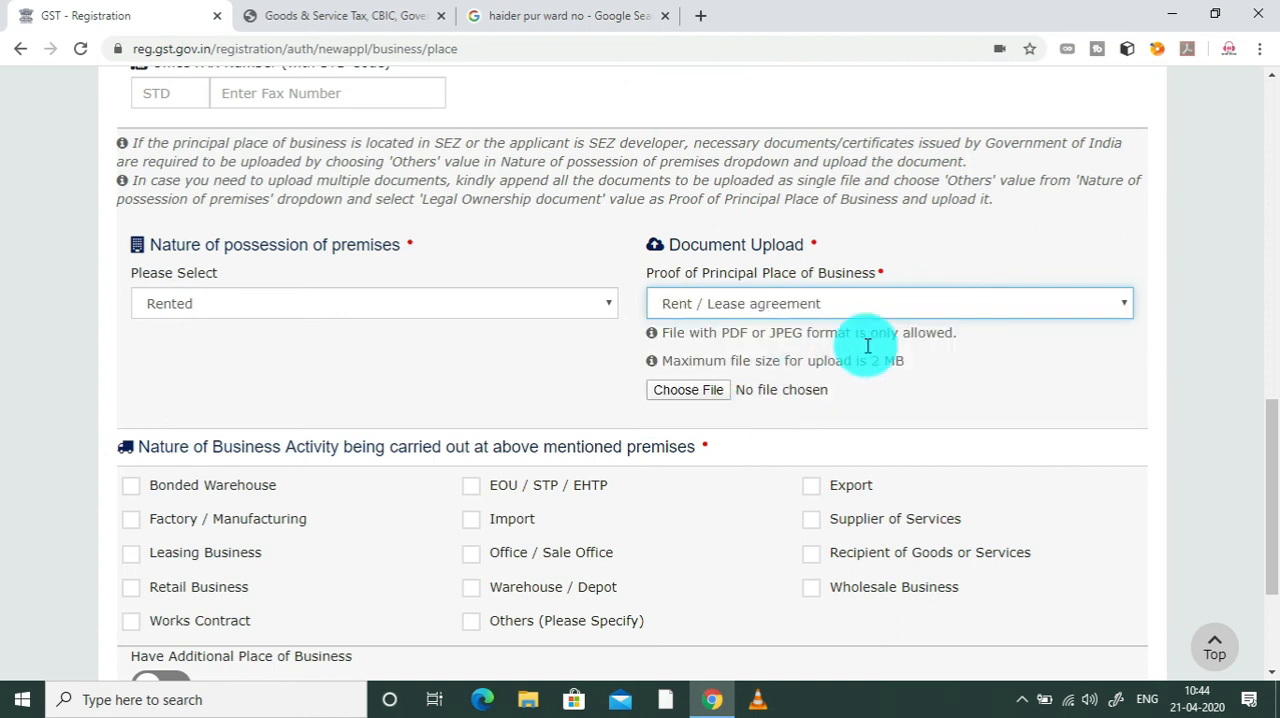
{"action": "left_click", "coordinate": [702, 396]}
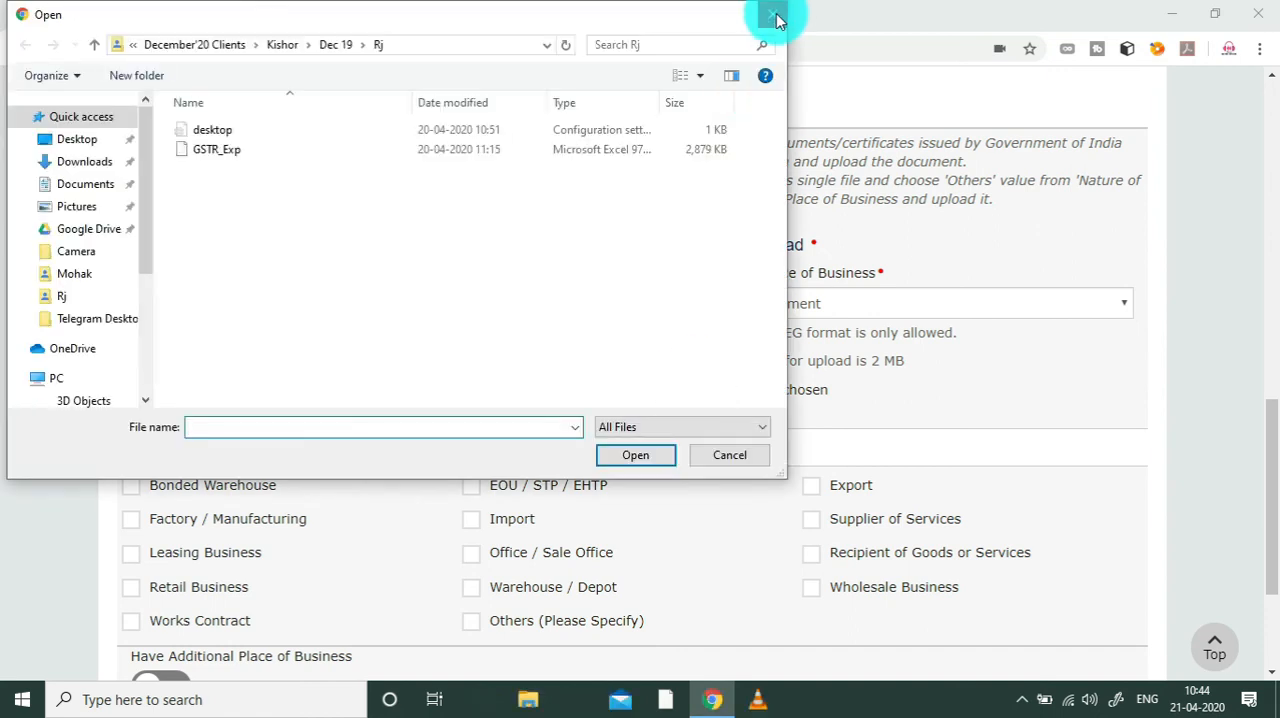
{"action": "left_click", "coordinate": [773, 16]}
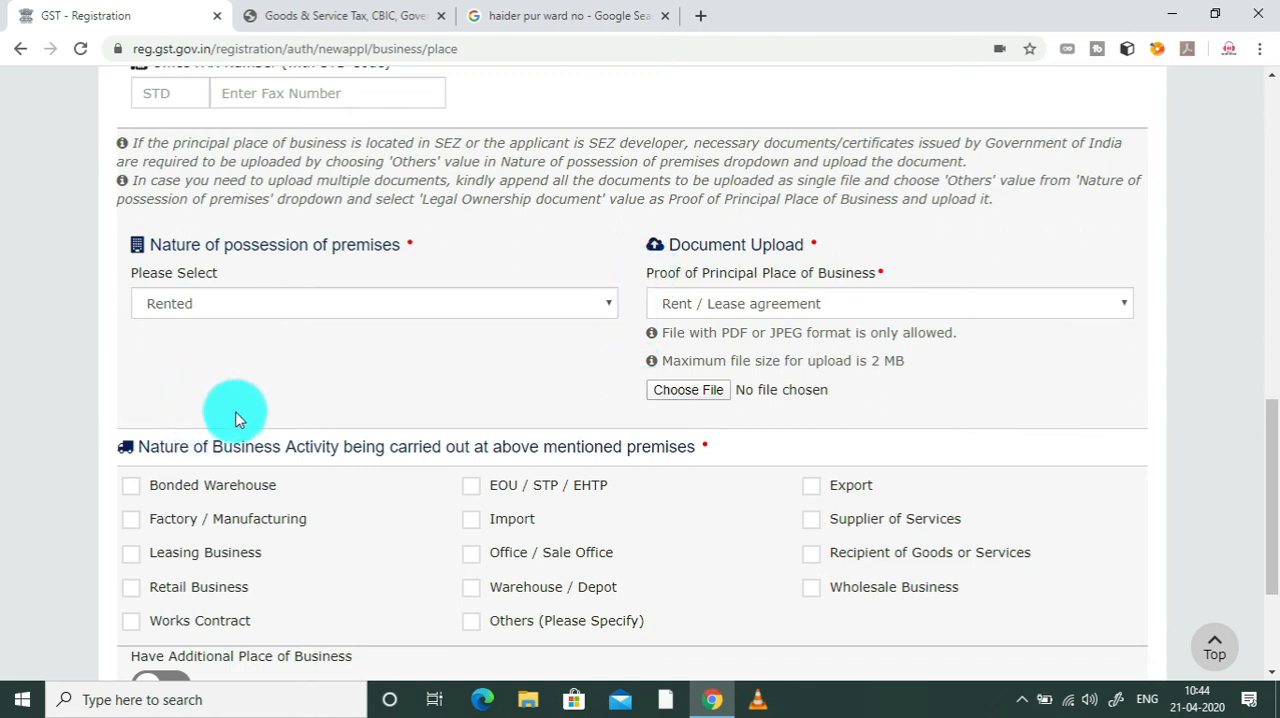
Step: Mark Wholesale Business and Retail Business as the business activities carried out at the principal premises
{"action": "left_click_drag", "start_coordinate": [1266, 486], "coordinate": [1278, 520]}
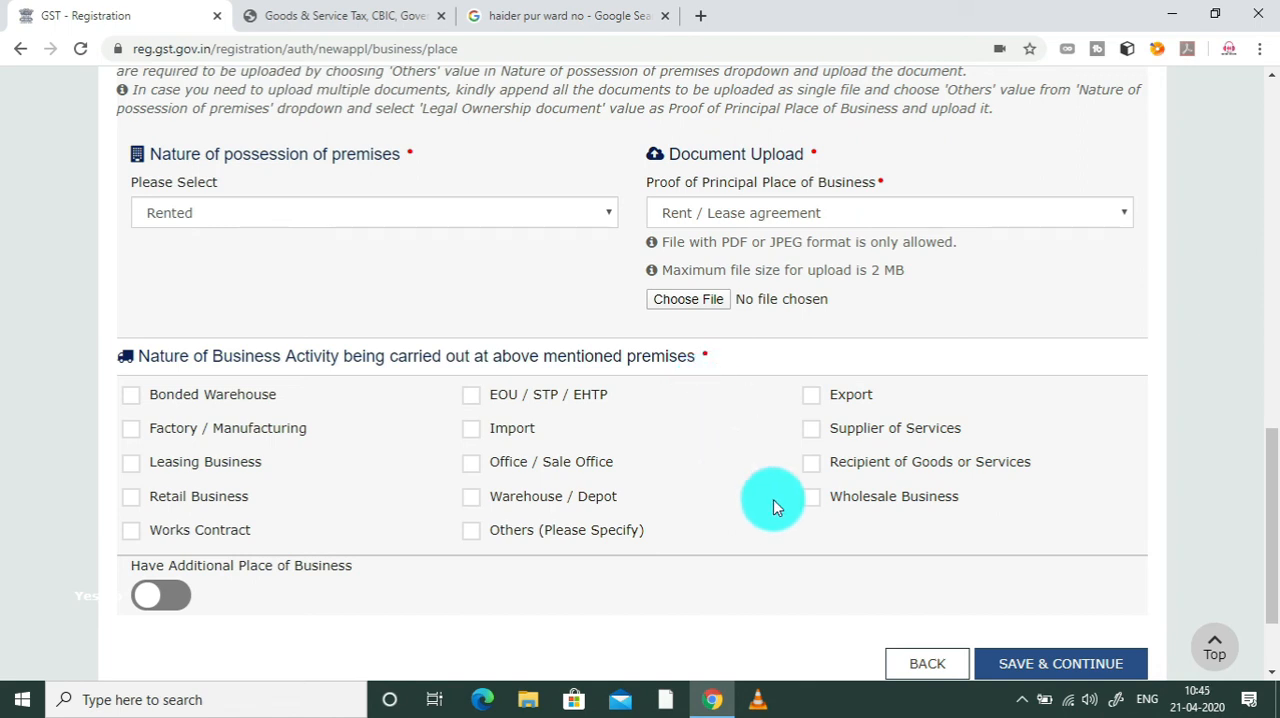
{"action": "left_click", "coordinate": [810, 505]}
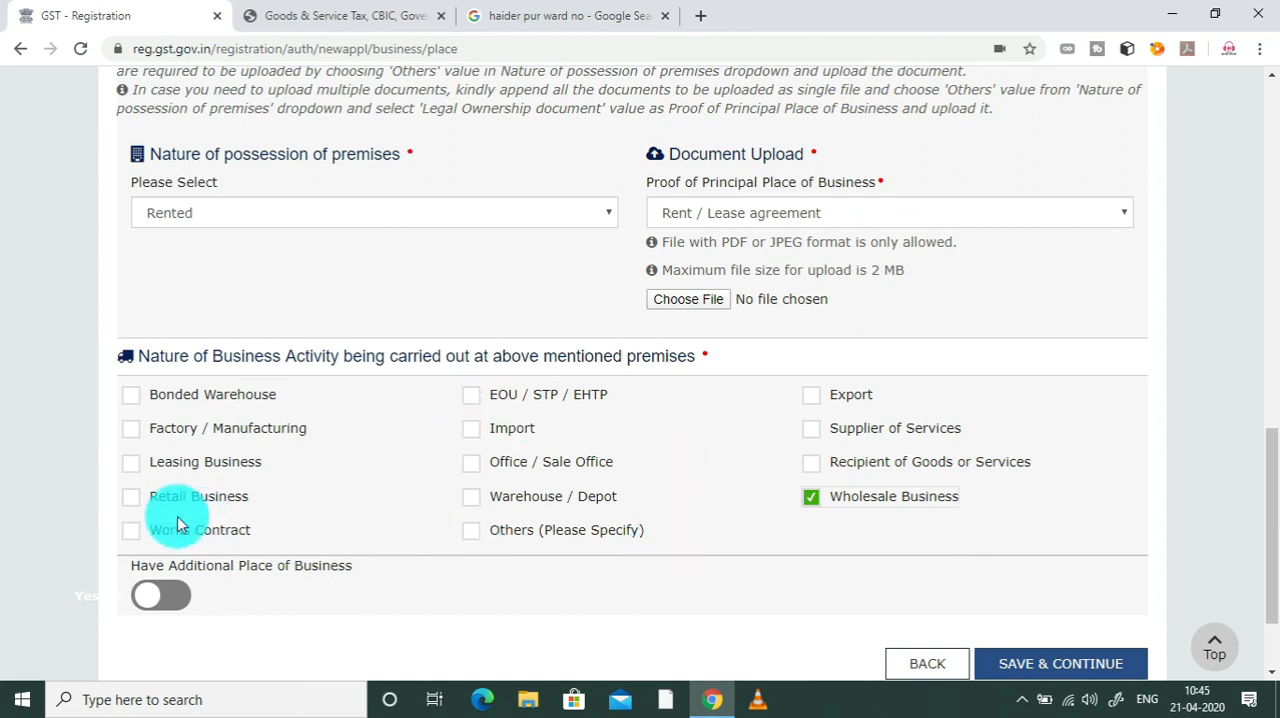
{"action": "left_click", "coordinate": [138, 500]}
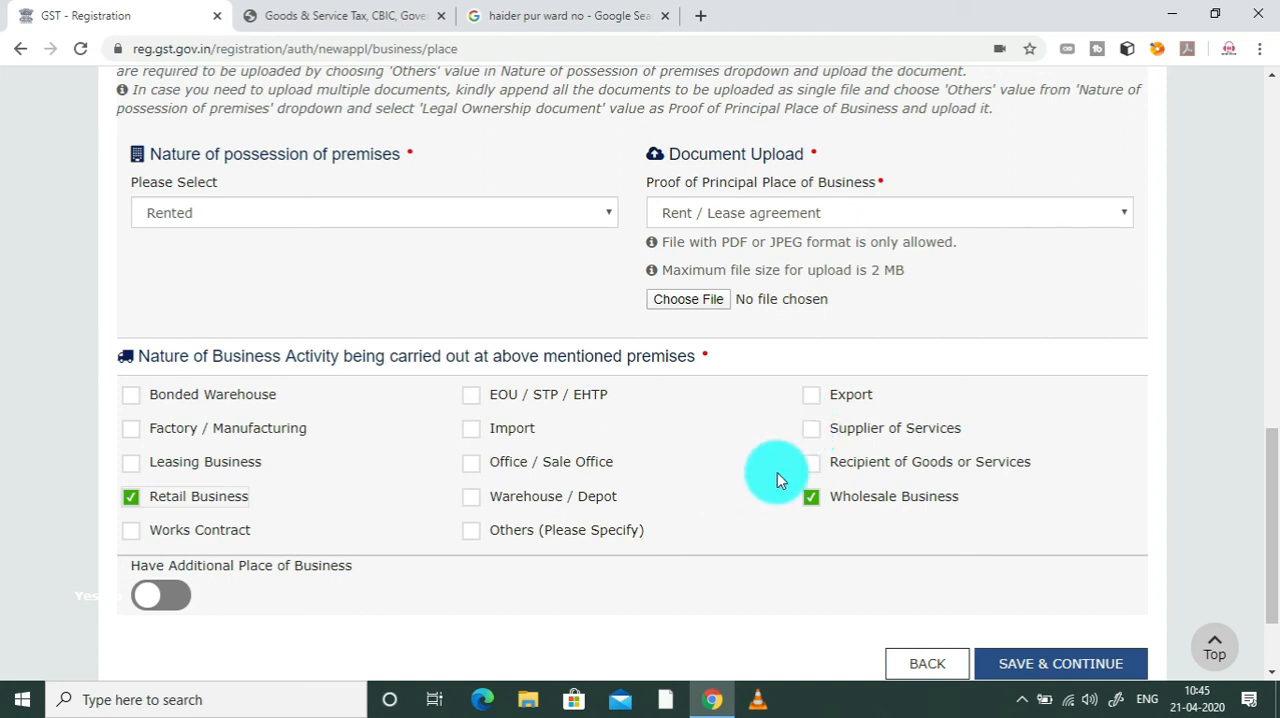
Step: Check the Have Additional Place of Business option and open the Additional Places of Business section to read its instructions
{"action": "scroll", "coordinate": [1265, 466], "scroll_direction": "down", "scroll_amount": 3}
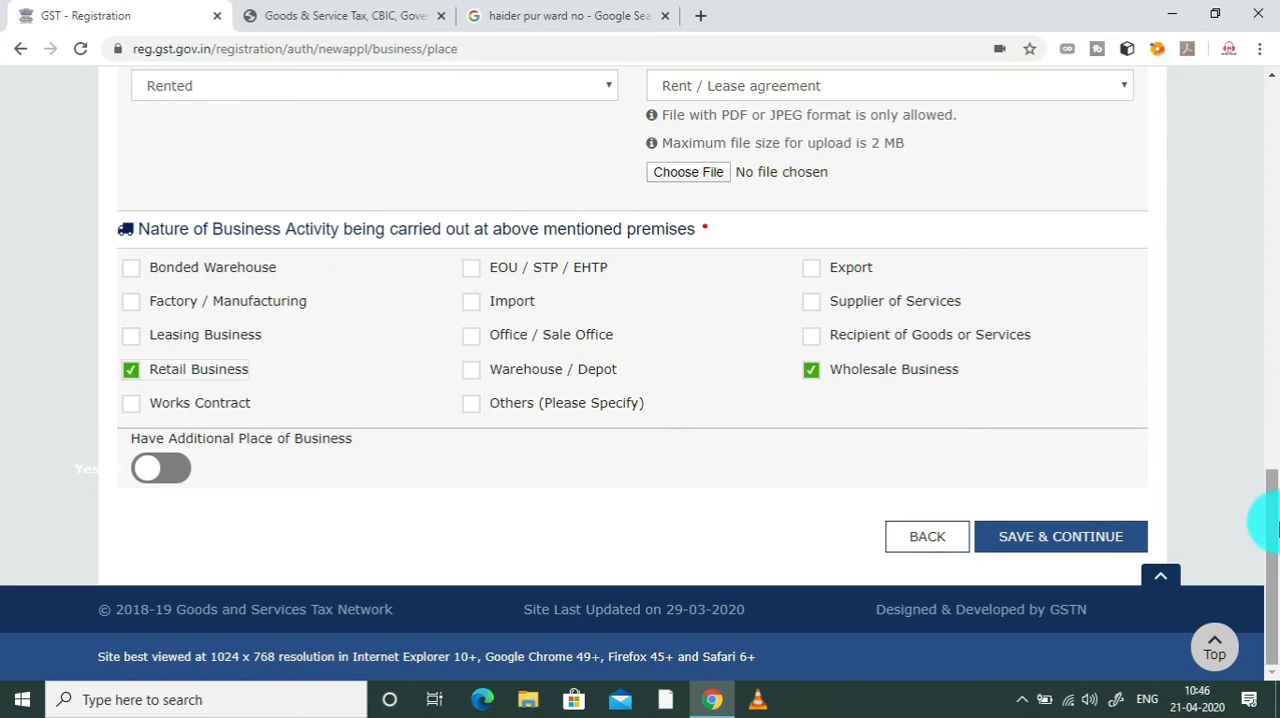
{"action": "mouse_move", "coordinate": [1276, 518]}
{"action": "left_mouse_down"}
{"action": "mouse_move", "coordinate": [1273, 474]}
{"action": "mouse_move", "coordinate": [1273, 530]}
{"action": "left_mouse_up"}
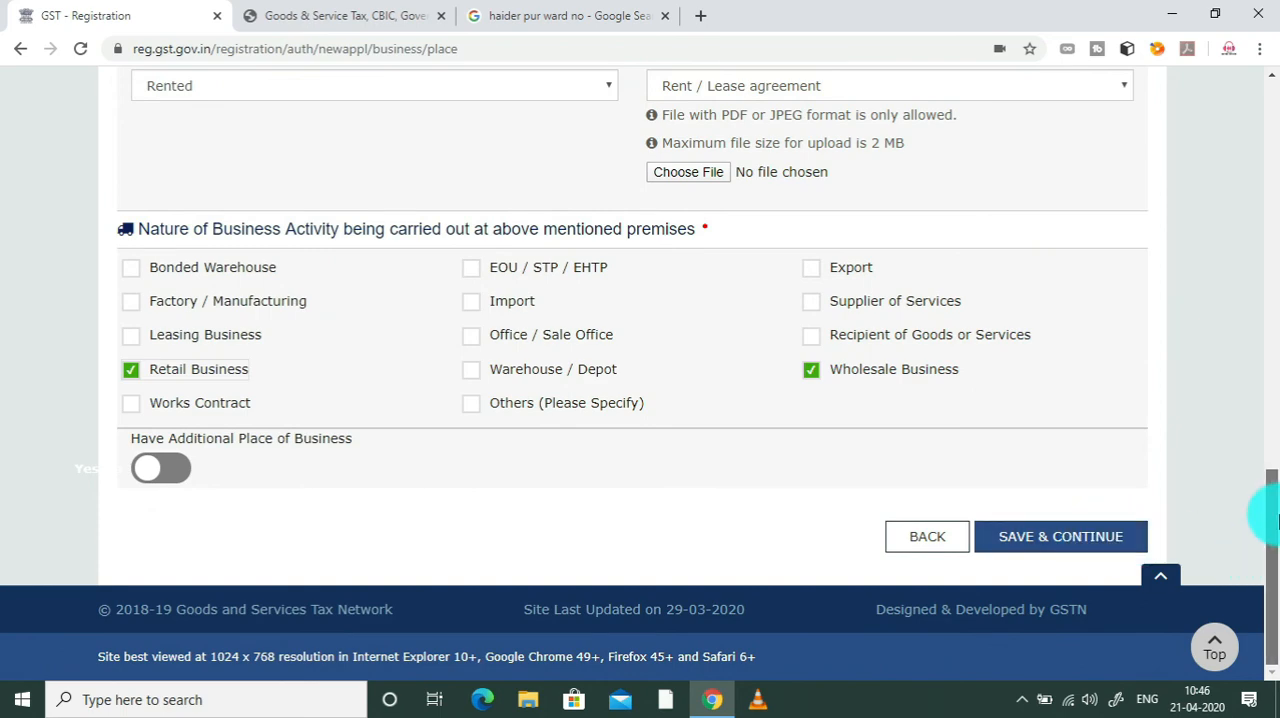
{"action": "left_click_drag", "start_coordinate": [1270, 514], "coordinate": [1274, 95]}
{"action": "left_click", "coordinate": [712, 385]}
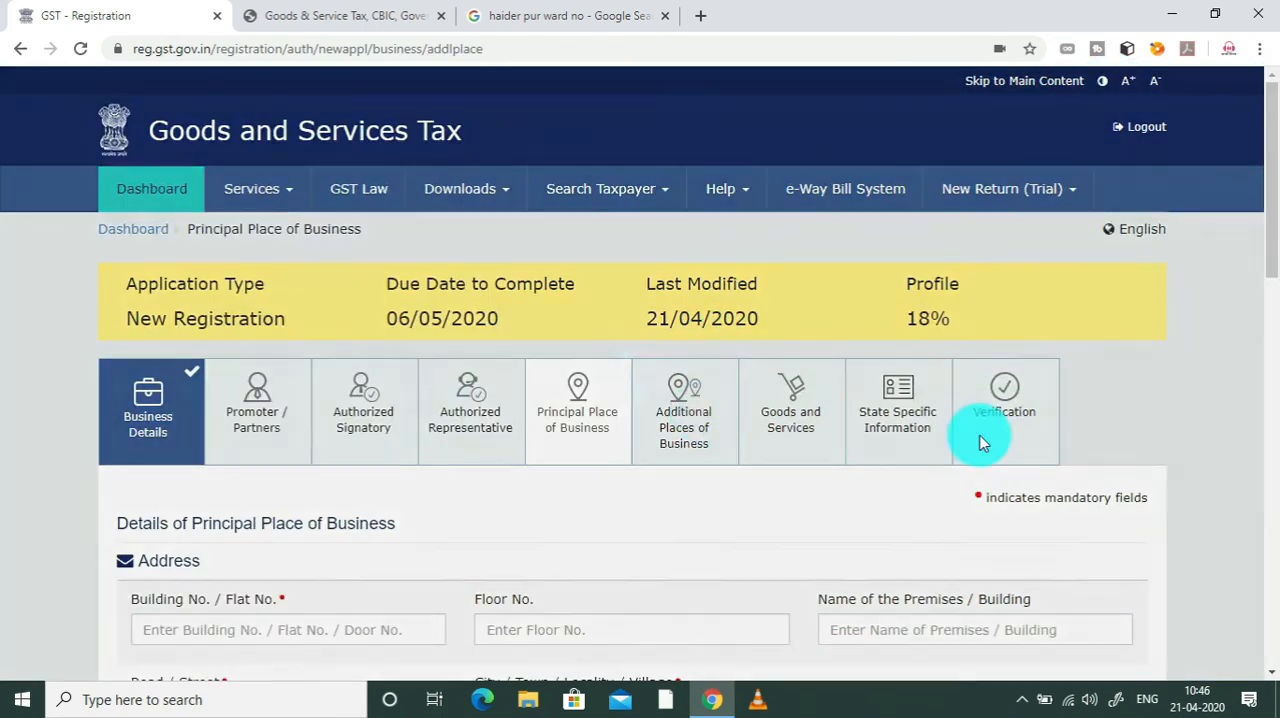
{"action": "left_click_drag", "start_coordinate": [1273, 220], "coordinate": [1273, 400]}
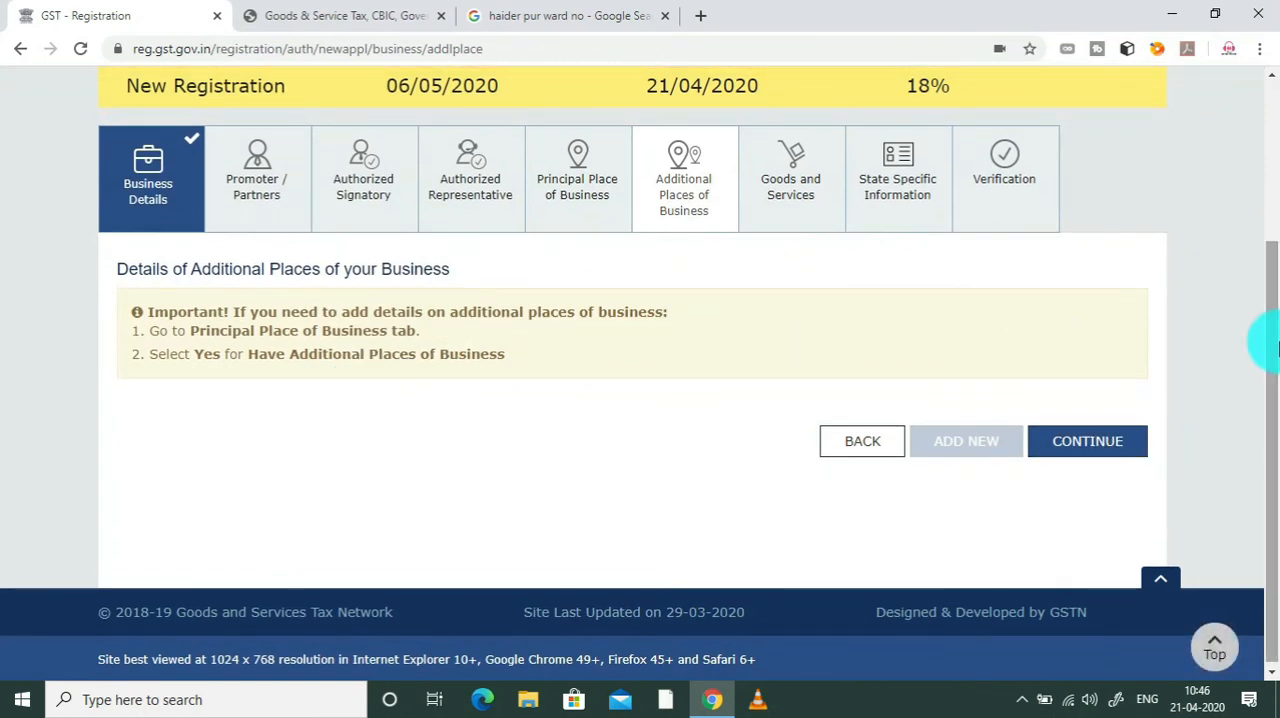
Step: Open the Goods and Services section and get its HSN chapter search ready for goods
{"action": "scroll", "coordinate": [1234, 275], "scroll_direction": "up", "scroll_amount": 1}
{"action": "left_click", "coordinate": [760, 240]}
{"action": "left_click_drag", "start_coordinate": [1272, 209], "coordinate": [1272, 385]}
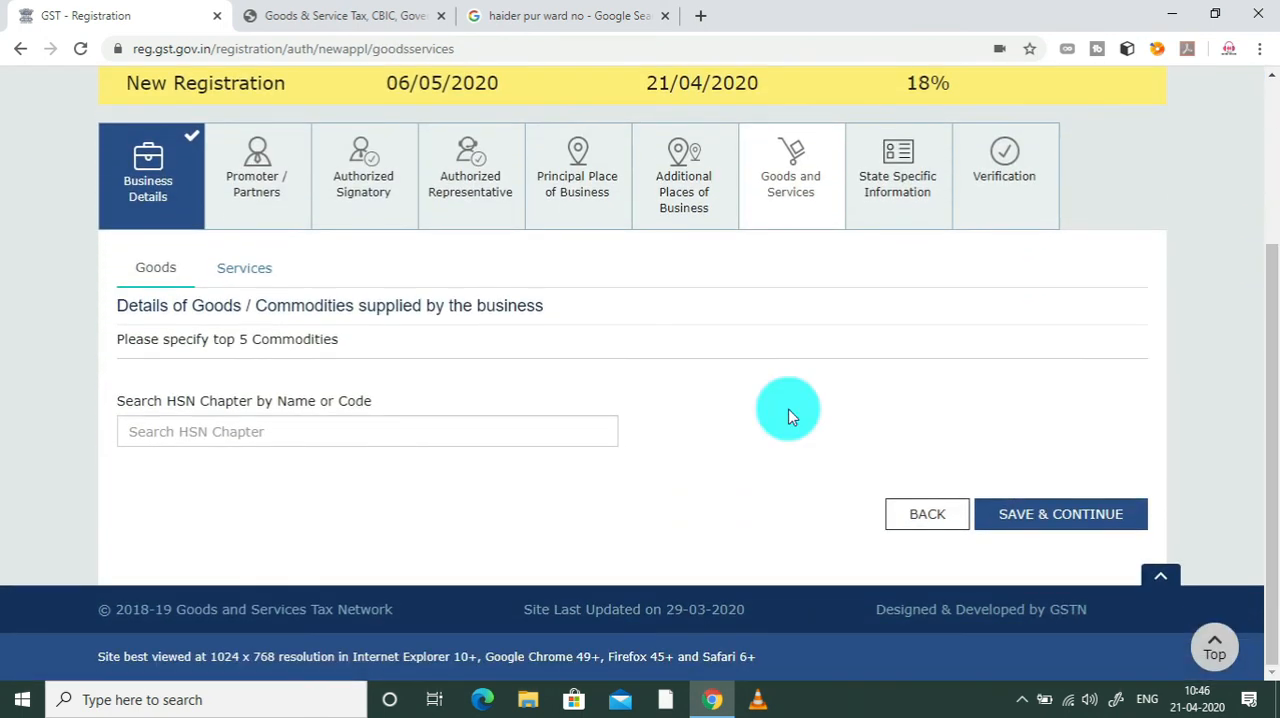
{"action": "left_click", "coordinate": [283, 428]}
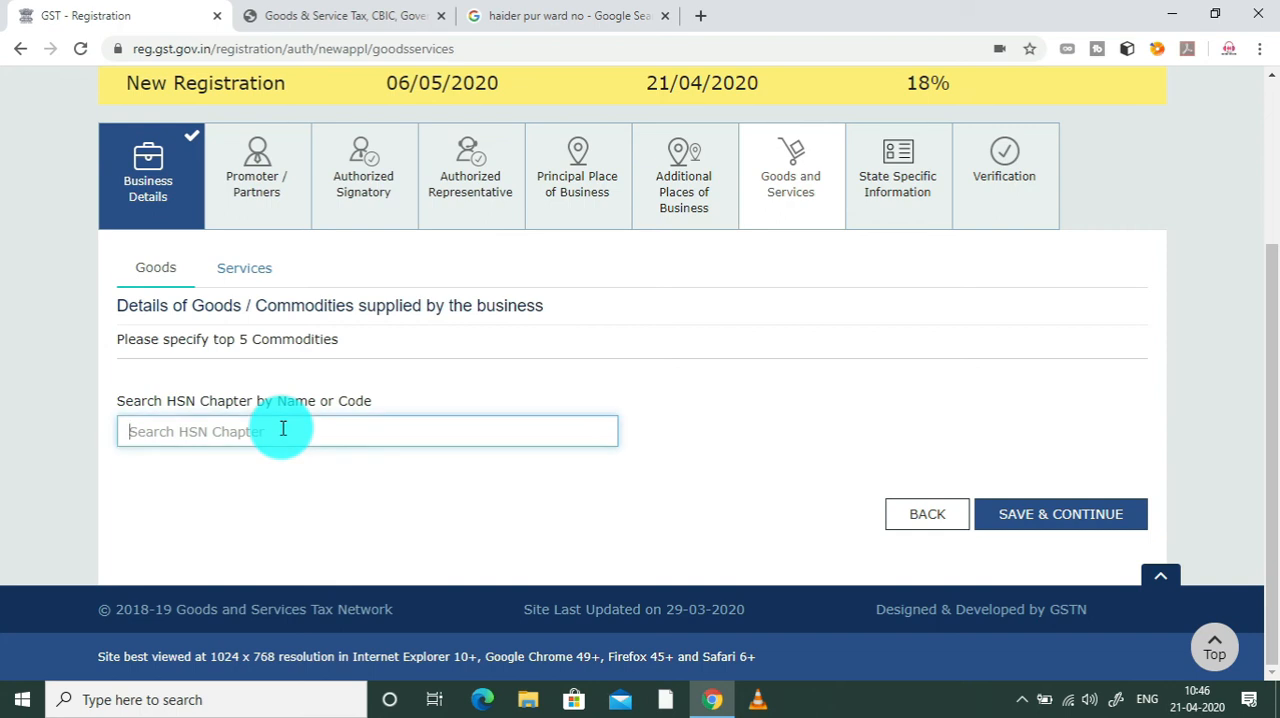
Step: Search Google for "artificial jewellery" in a new browser tab
{"action": "left_click", "coordinate": [700, 16]}
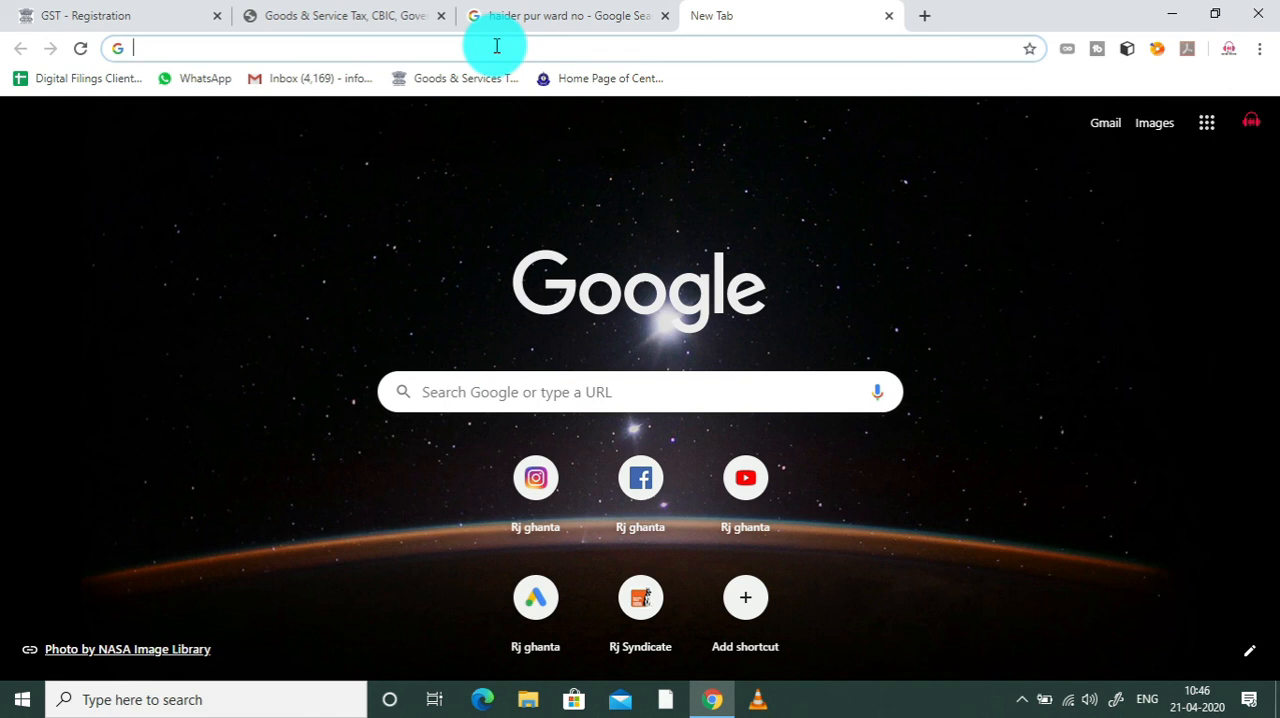
{"action": "type", "text": "ar"}
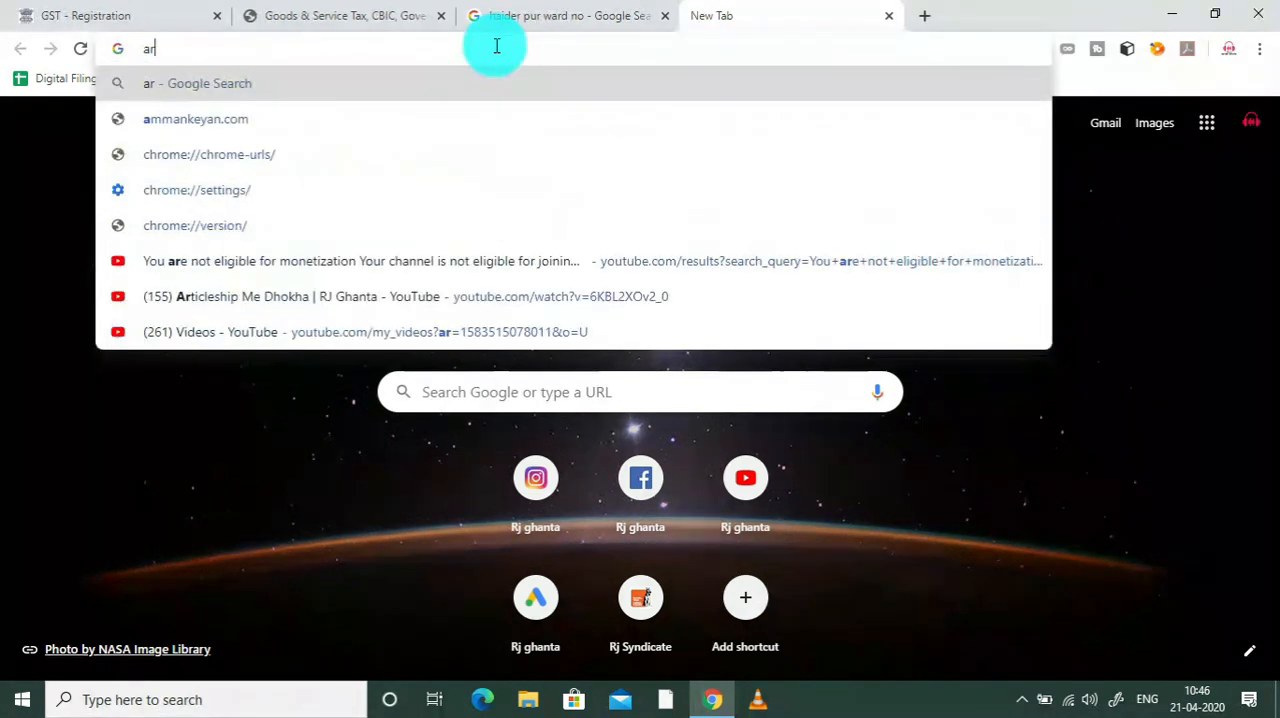
{"action": "type", "text": "tificial"}
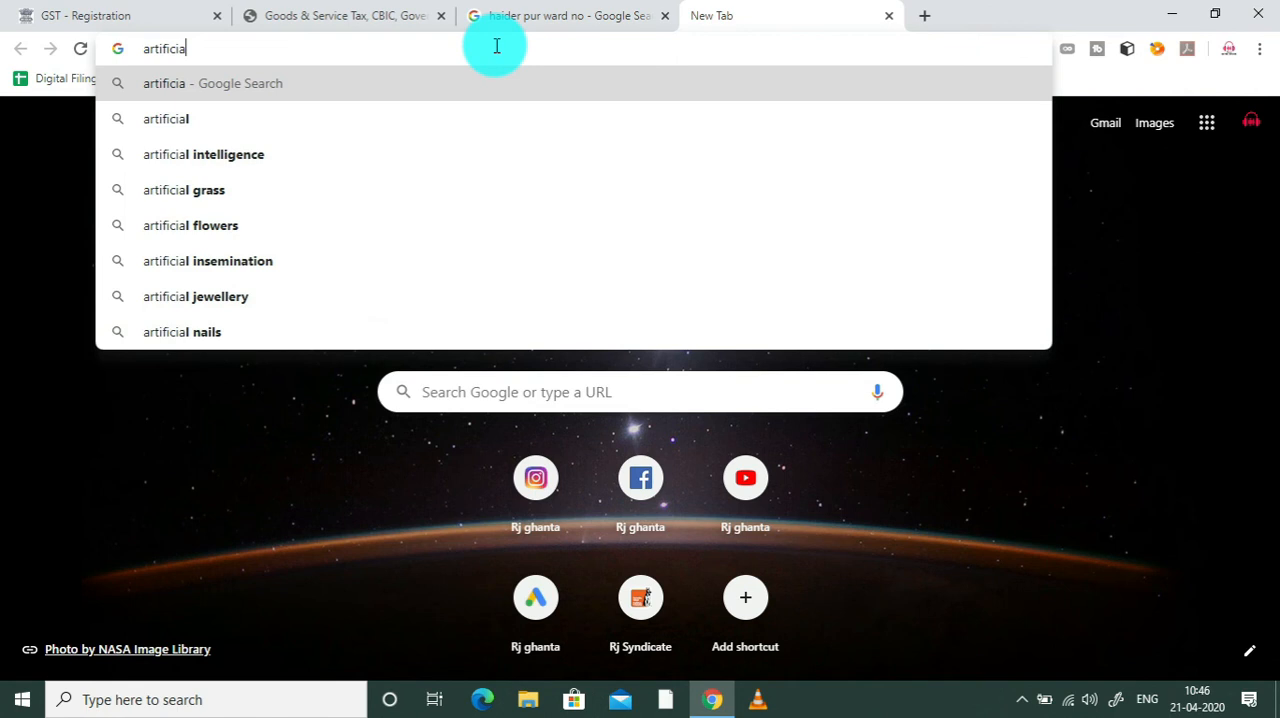
{"action": "key", "text": "Down"}
{"action": "key", "text": "Down"}
{"action": "key", "text": "Down"}
{"action": "key", "text": "Down"}
{"action": "key", "text": "Down"}
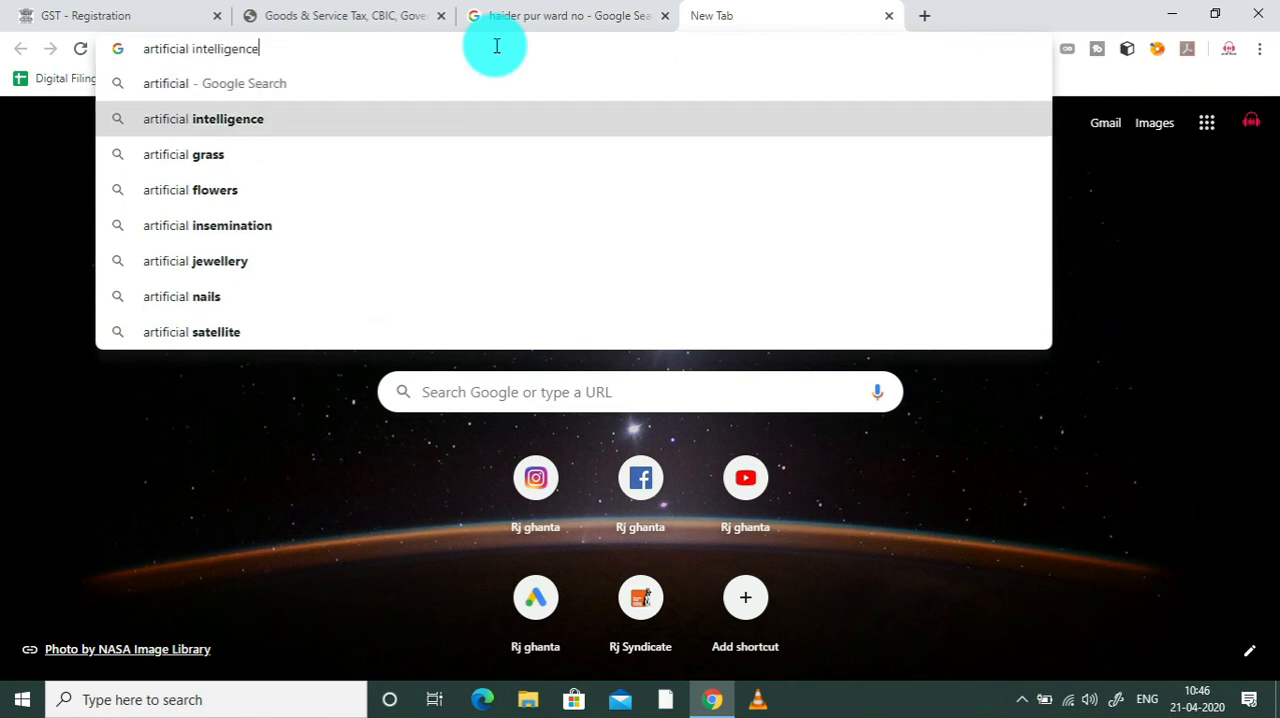
{"action": "key", "text": "Return"}
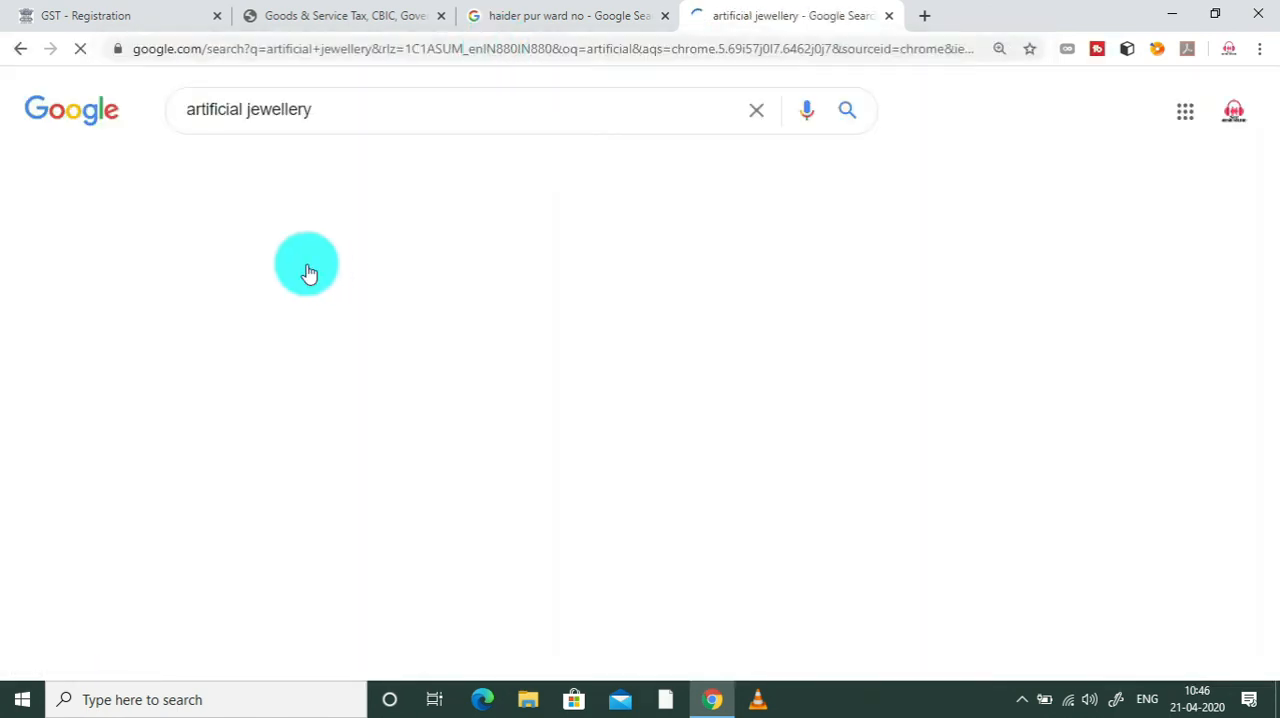
Step: Refine the Google search to "artificial jewellery hsn code gst" and read the listed HSN codes
{"action": "left_click", "coordinate": [380, 112]}
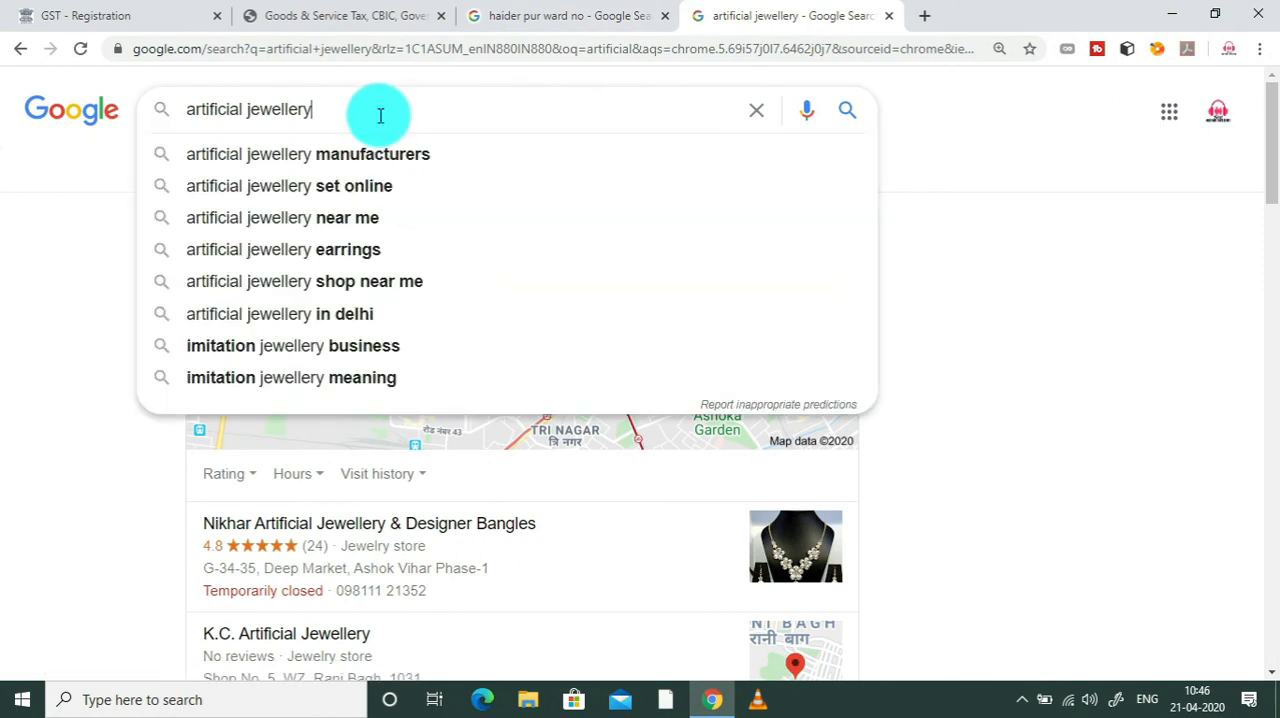
{"action": "type", "text": "hsn"}
{"action": "key", "text": "Down"}
{"action": "key", "text": "Down"}
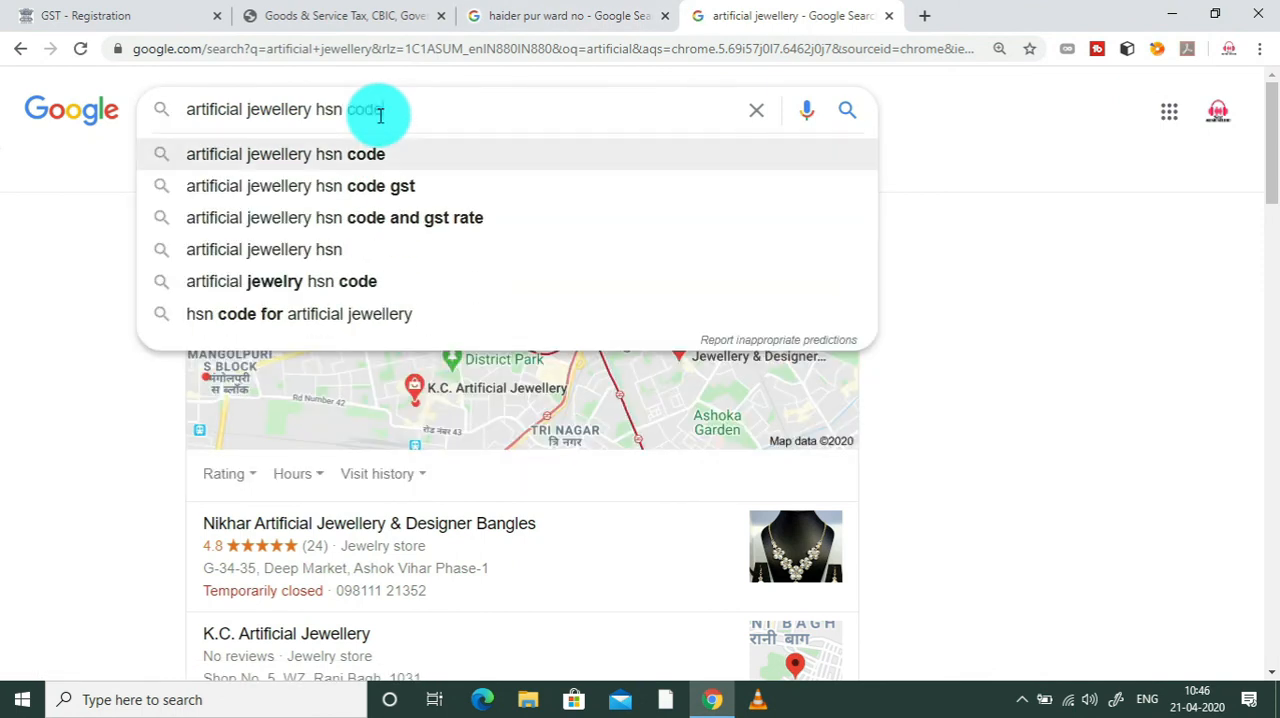
{"action": "key", "text": "Return"}
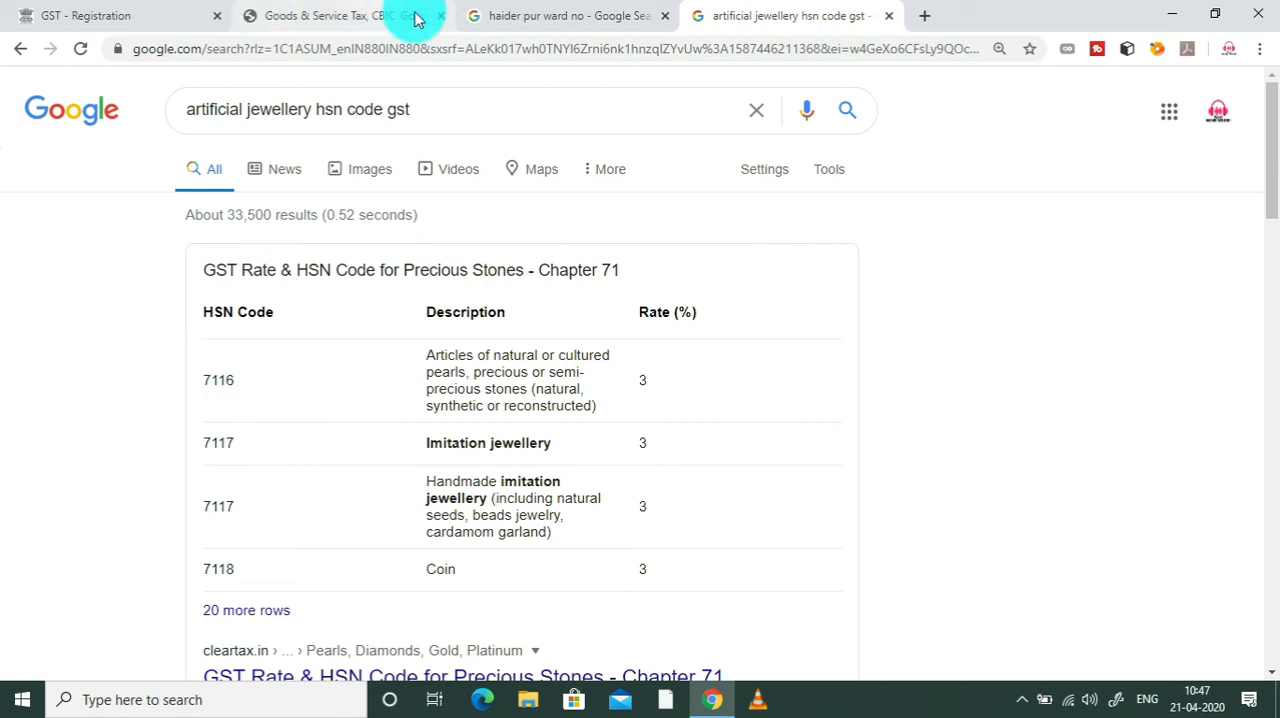
Step: Return to the GST registration form and add HSN code 7116, articles of pearls and precious or semi-precious stones, to the goods
{"action": "left_click", "coordinate": [163, 14]}
{"action": "type", "text": "7116"}
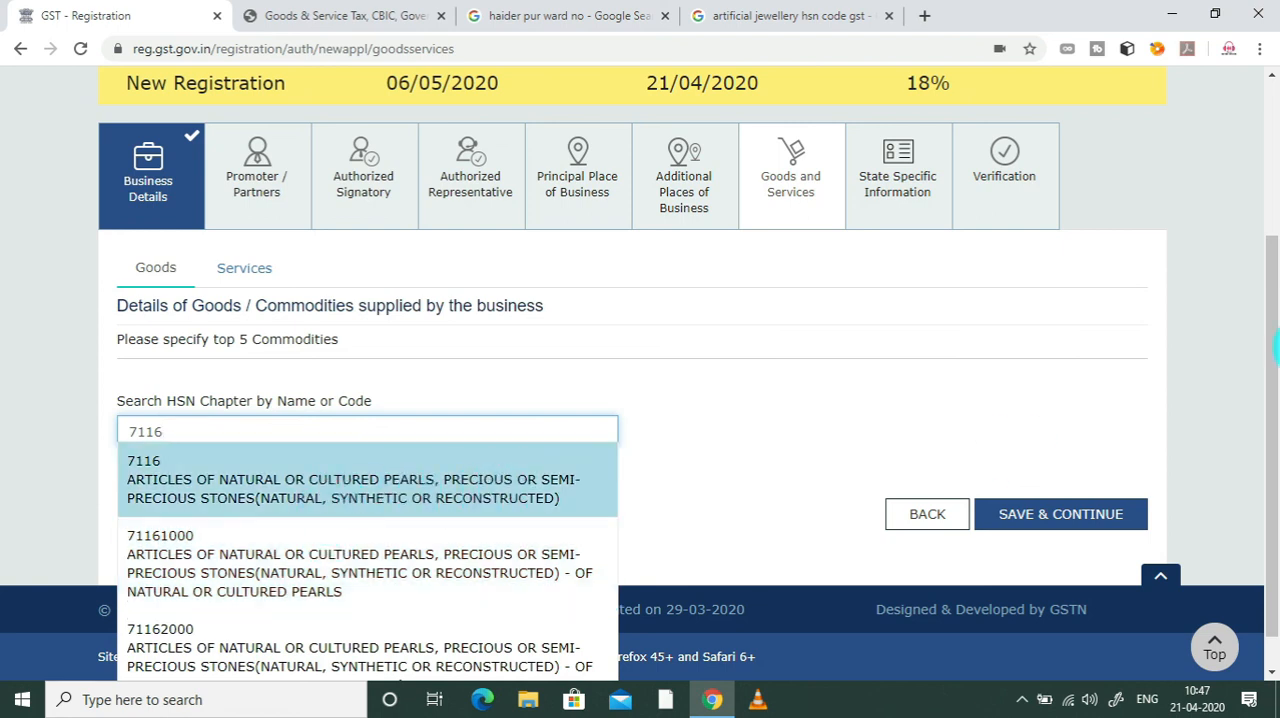
{"action": "scroll", "coordinate": [1276, 350], "scroll_direction": "down", "scroll_amount": 1}
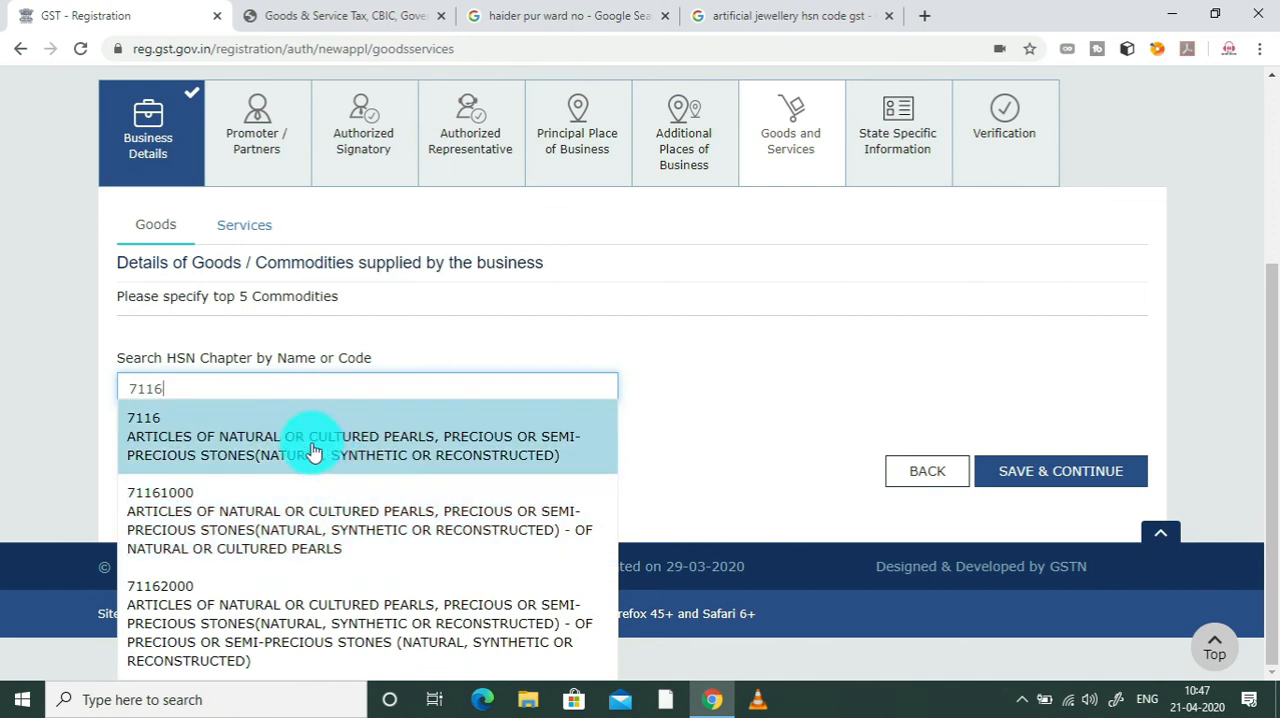
{"action": "left_click", "coordinate": [313, 452]}
{"action": "scroll", "coordinate": [1268, 390], "scroll_direction": "down", "scroll_amount": 1}
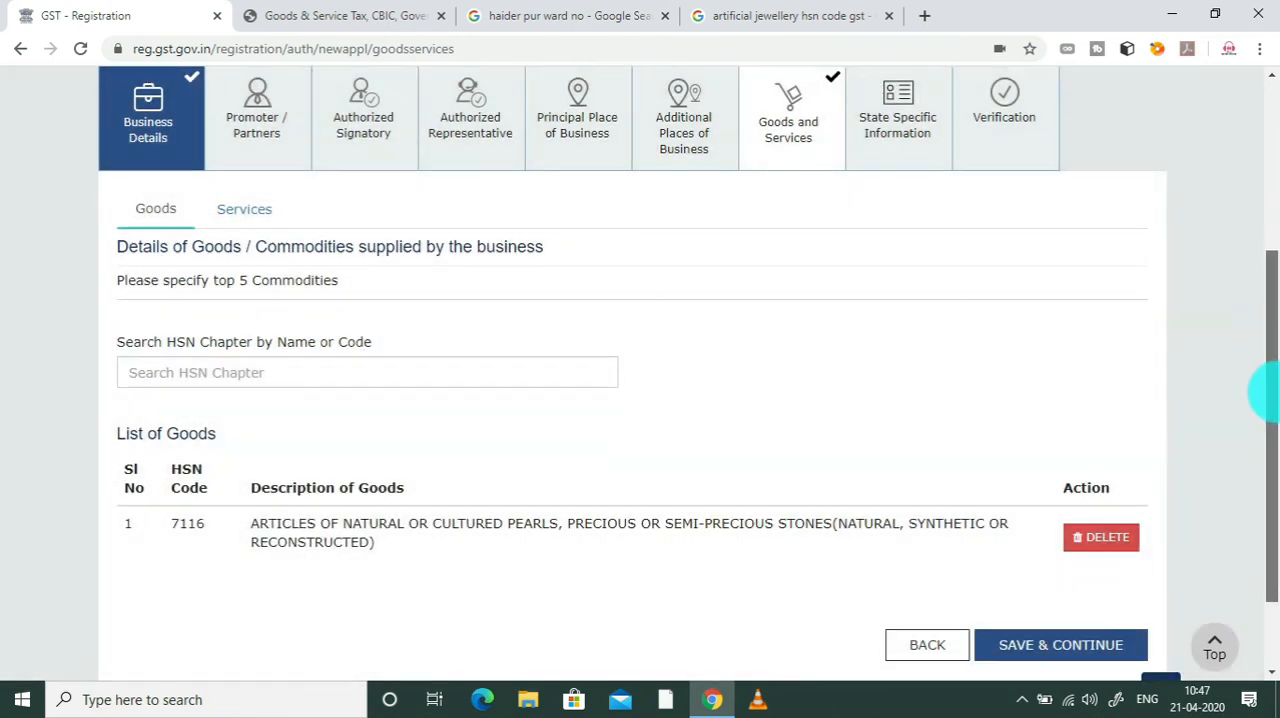
{"action": "scroll", "coordinate": [1268, 390], "scroll_direction": "down", "scroll_amount": 1}
Step: Recheck the HSN codes in the Google results and add 7117 Imitation Jewellery to the list of goods
{"action": "left_click", "coordinate": [295, 263]}
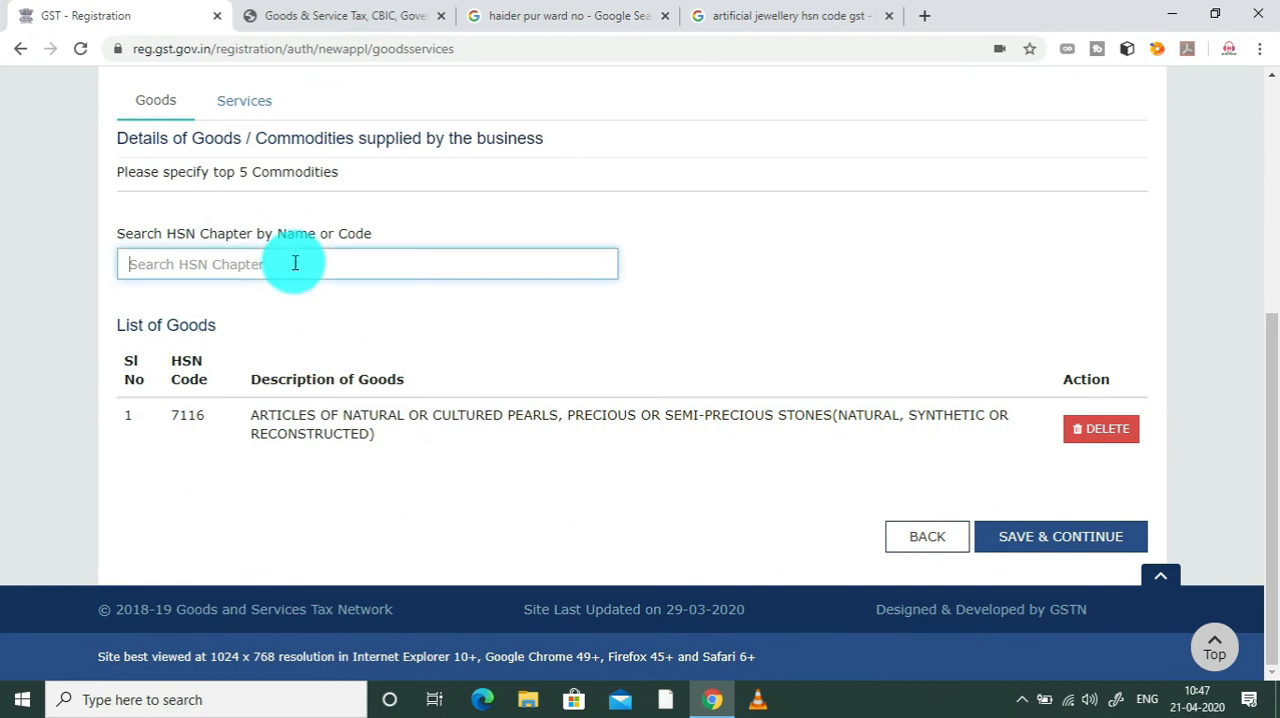
{"action": "left_click", "coordinate": [755, 8]}
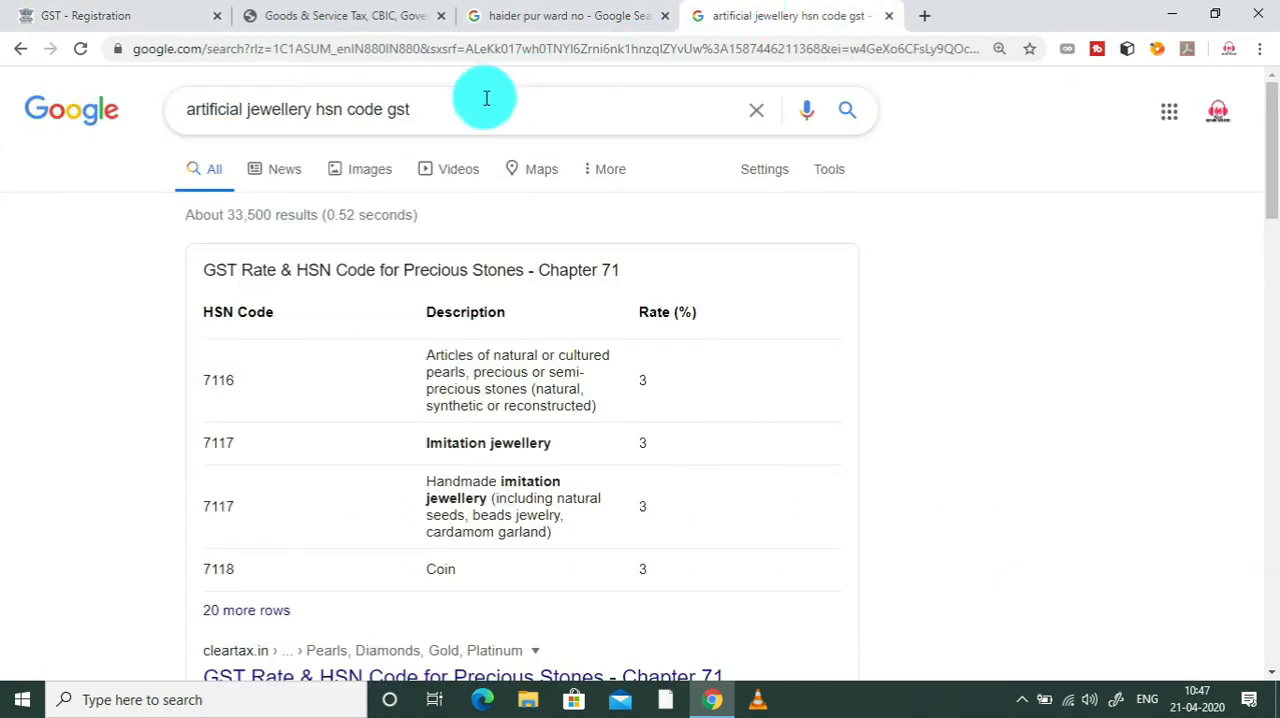
{"action": "scroll", "coordinate": [1236, 225], "scroll_direction": "down", "scroll_amount": 2}
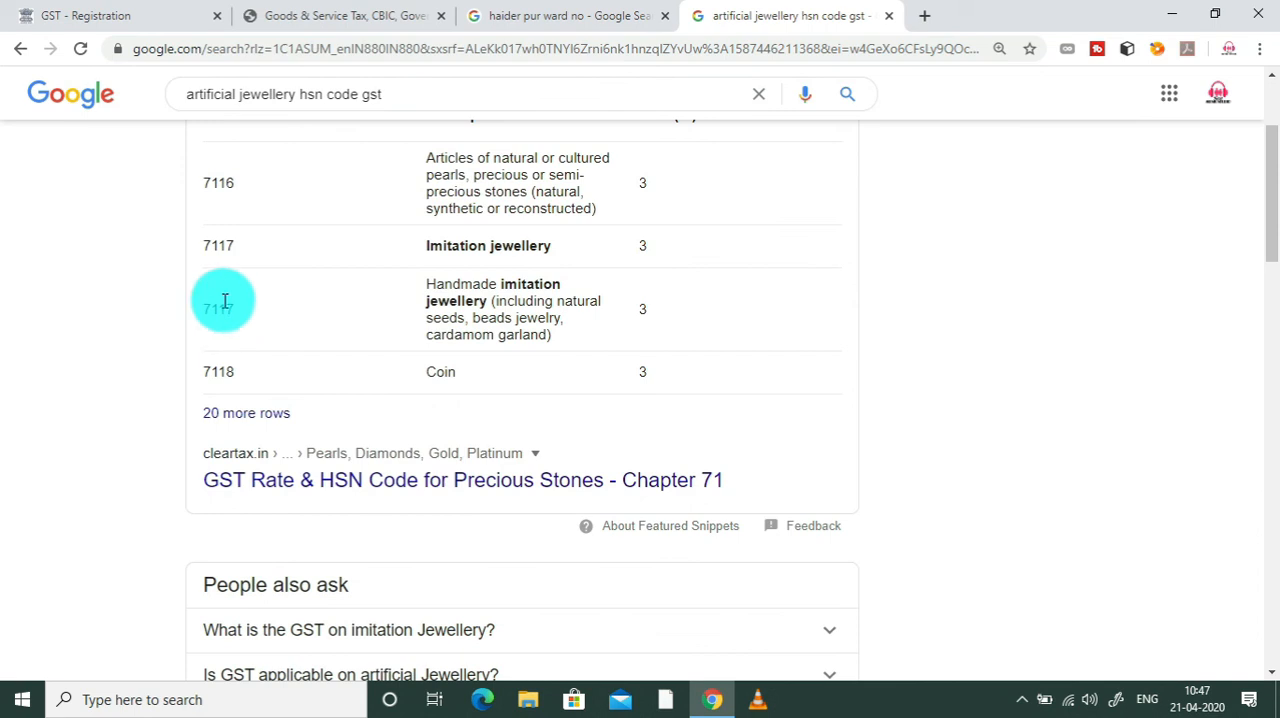
{"action": "left_click", "coordinate": [86, 14]}
{"action": "left_click", "coordinate": [261, 279]}
{"action": "type", "text": "7117"}
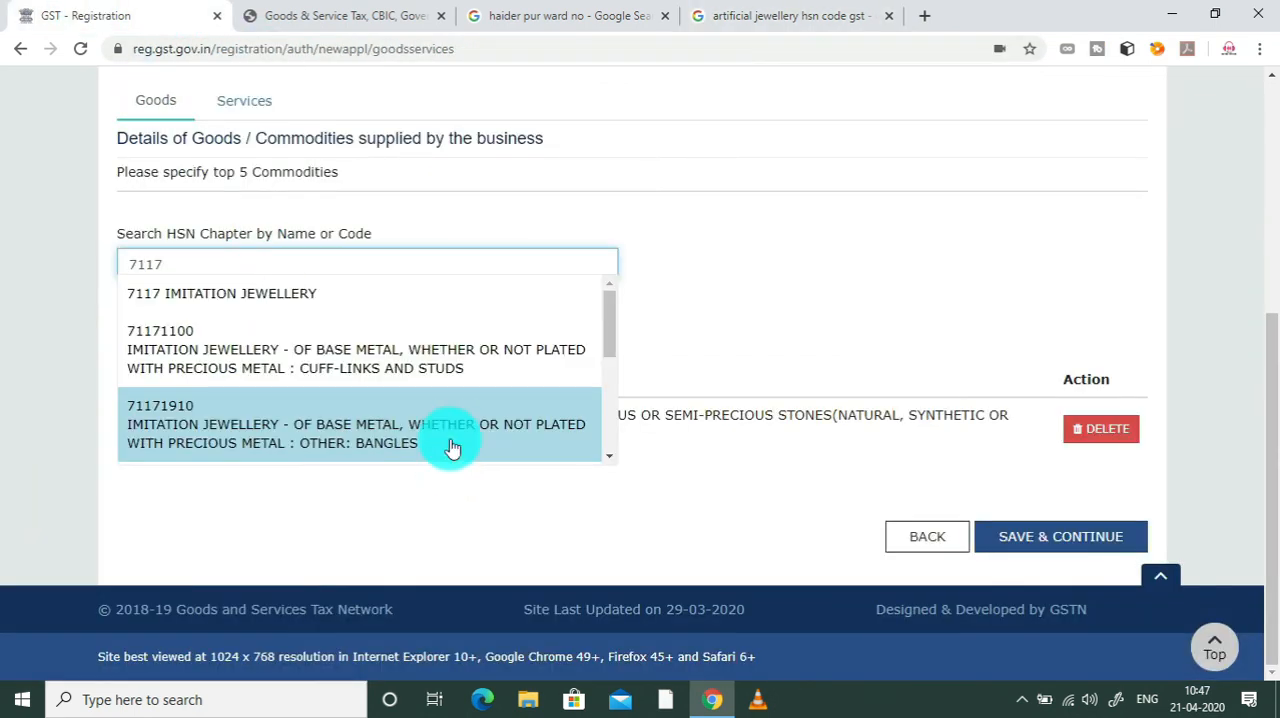
{"action": "left_click", "coordinate": [400, 296]}
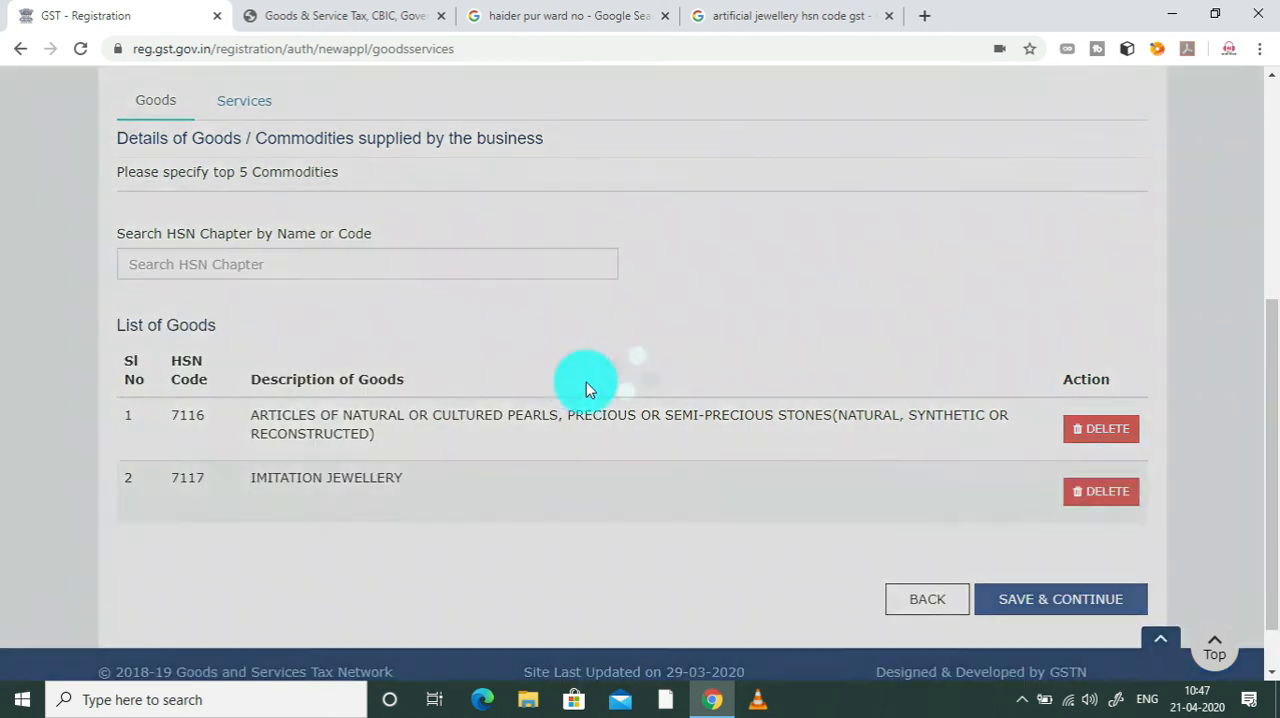
{"action": "scroll", "coordinate": [1266, 480], "scroll_direction": "down", "scroll_amount": 1}
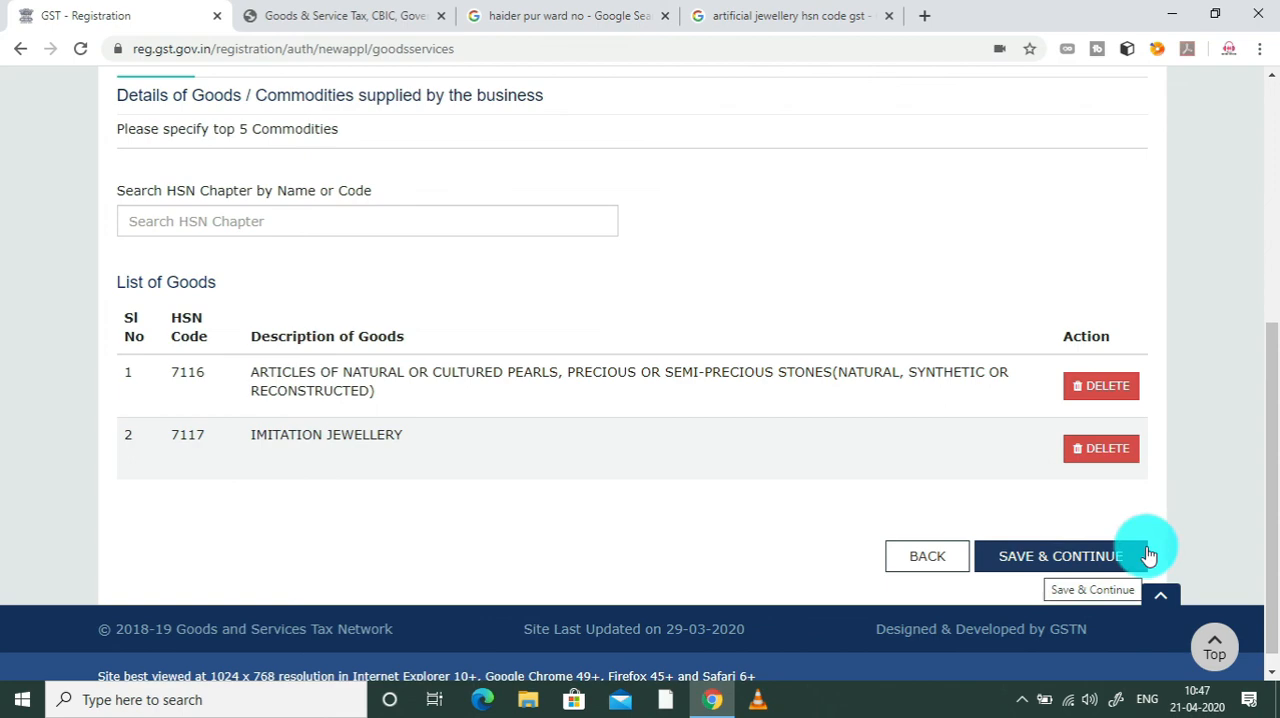
Step: Review the State Specific Information fields and open the Verification section
{"action": "left_click_drag", "start_coordinate": [1270, 495], "coordinate": [1266, 335]}
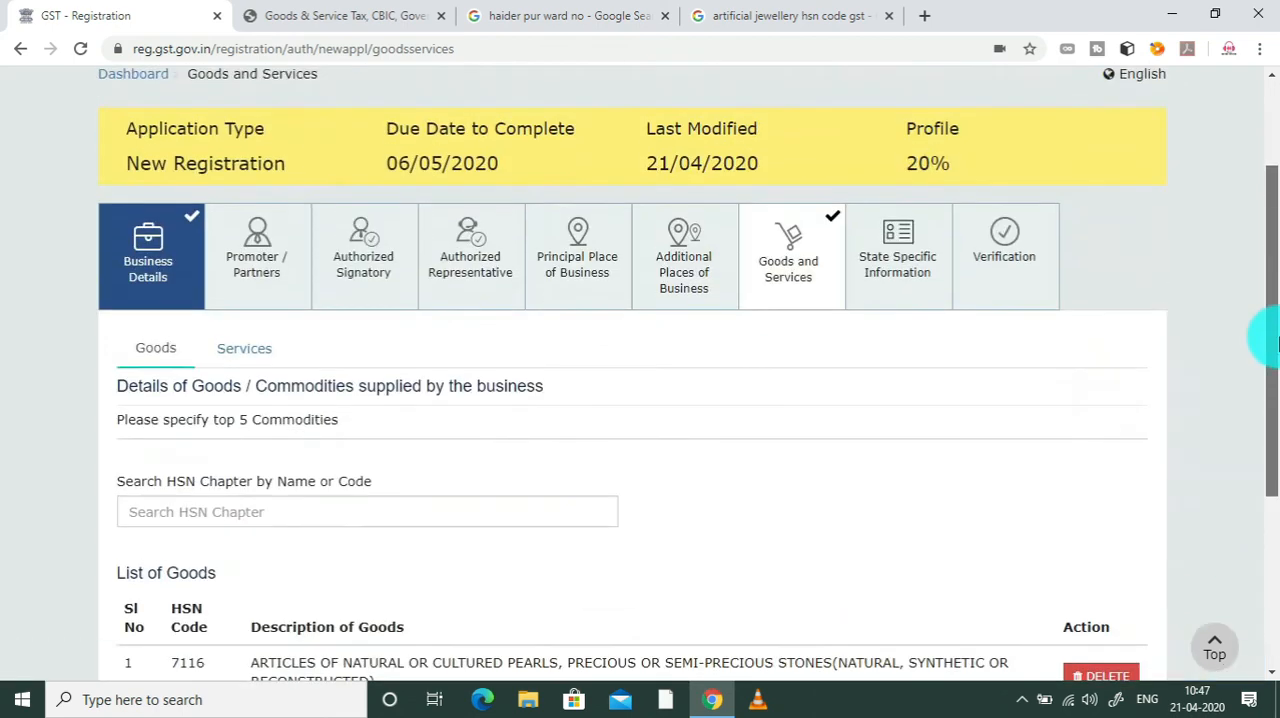
{"action": "left_click", "coordinate": [886, 275]}
{"action": "scroll", "coordinate": [1262, 300], "scroll_direction": "down", "scroll_amount": 3}
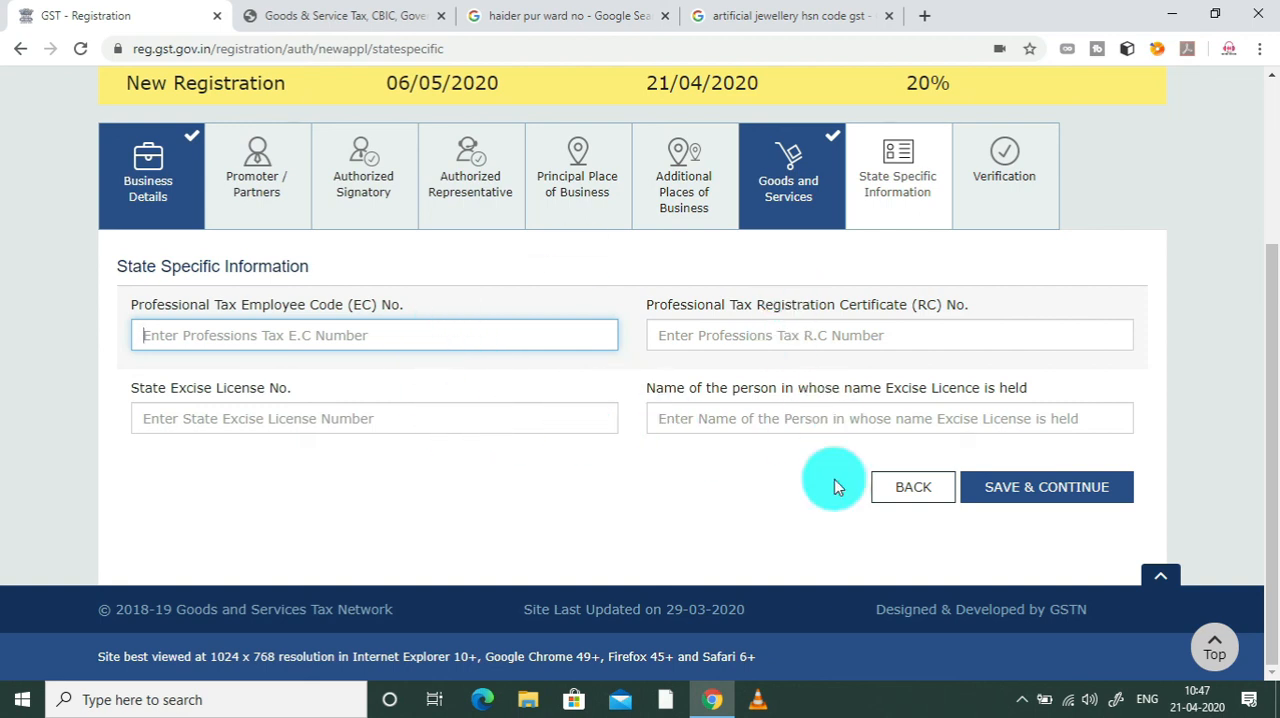
{"action": "left_click", "coordinate": [921, 185]}
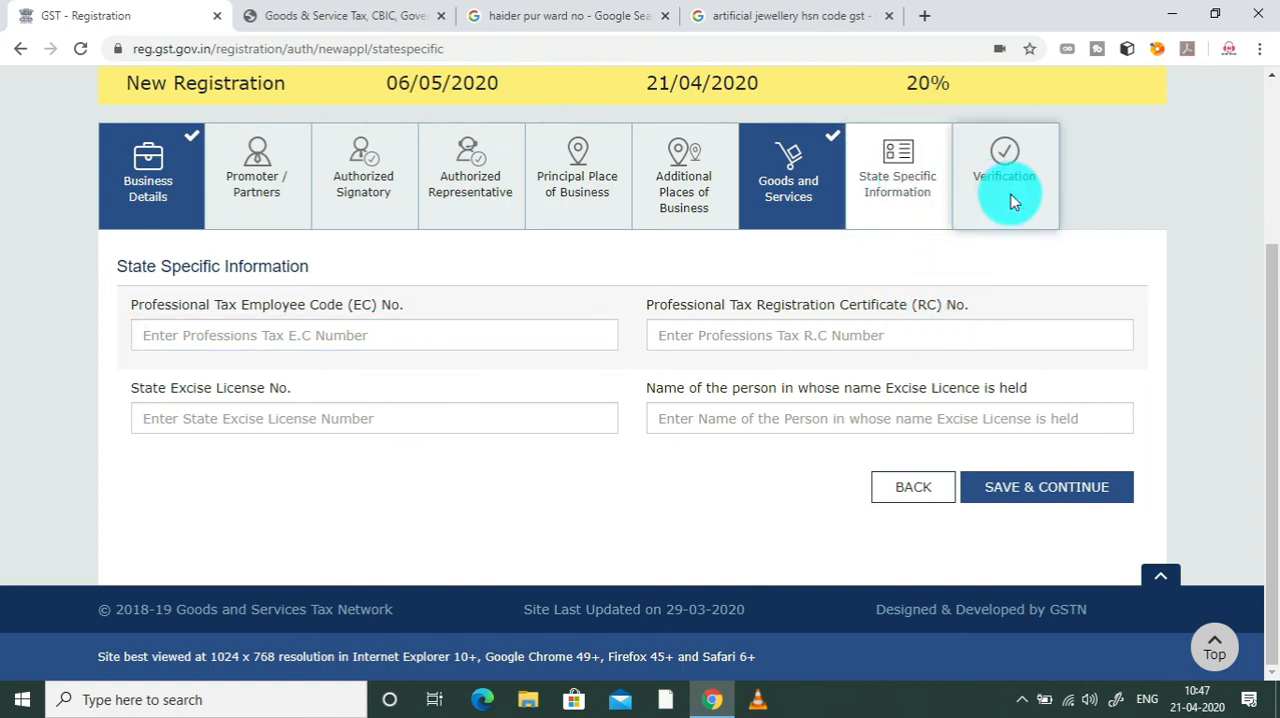
{"action": "left_click", "coordinate": [1014, 486]}
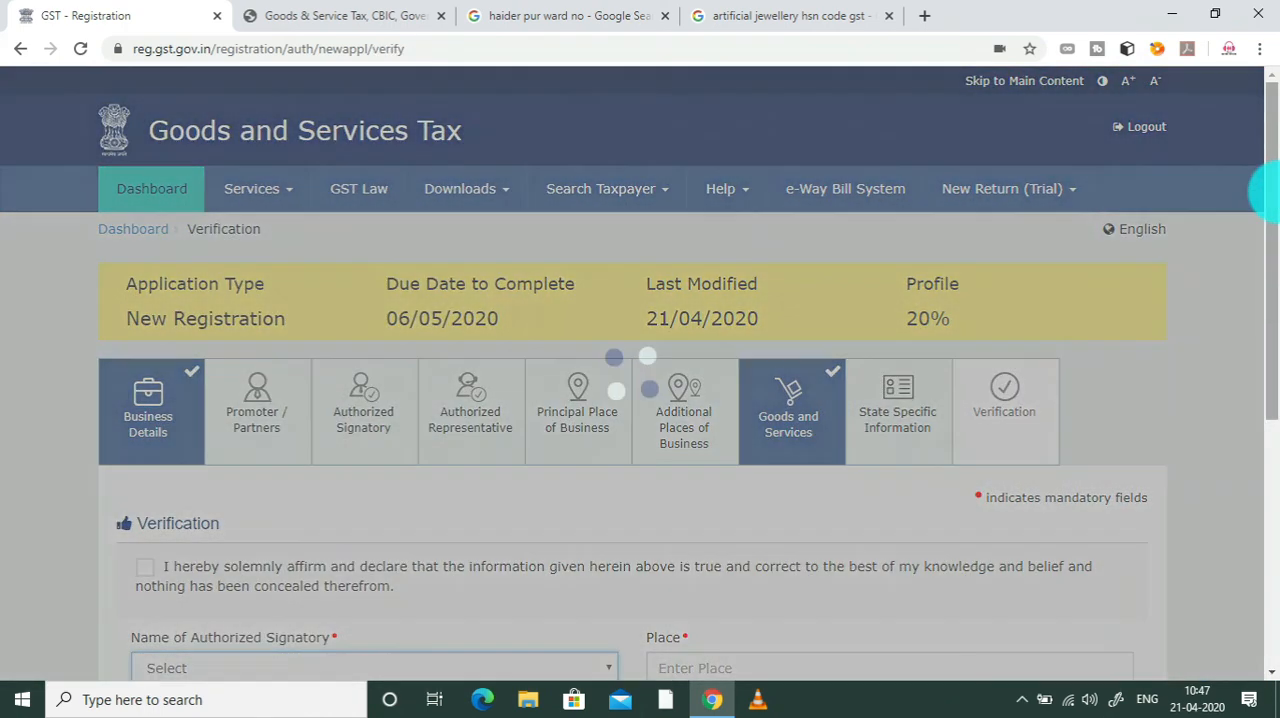
Step: Accept the Verification declaration affirming that the information given is true and correct
{"action": "scroll", "coordinate": [1275, 348], "scroll_direction": "down", "scroll_amount": 3}
{"action": "left_click_drag", "start_coordinate": [1275, 348], "coordinate": [1274, 396]}
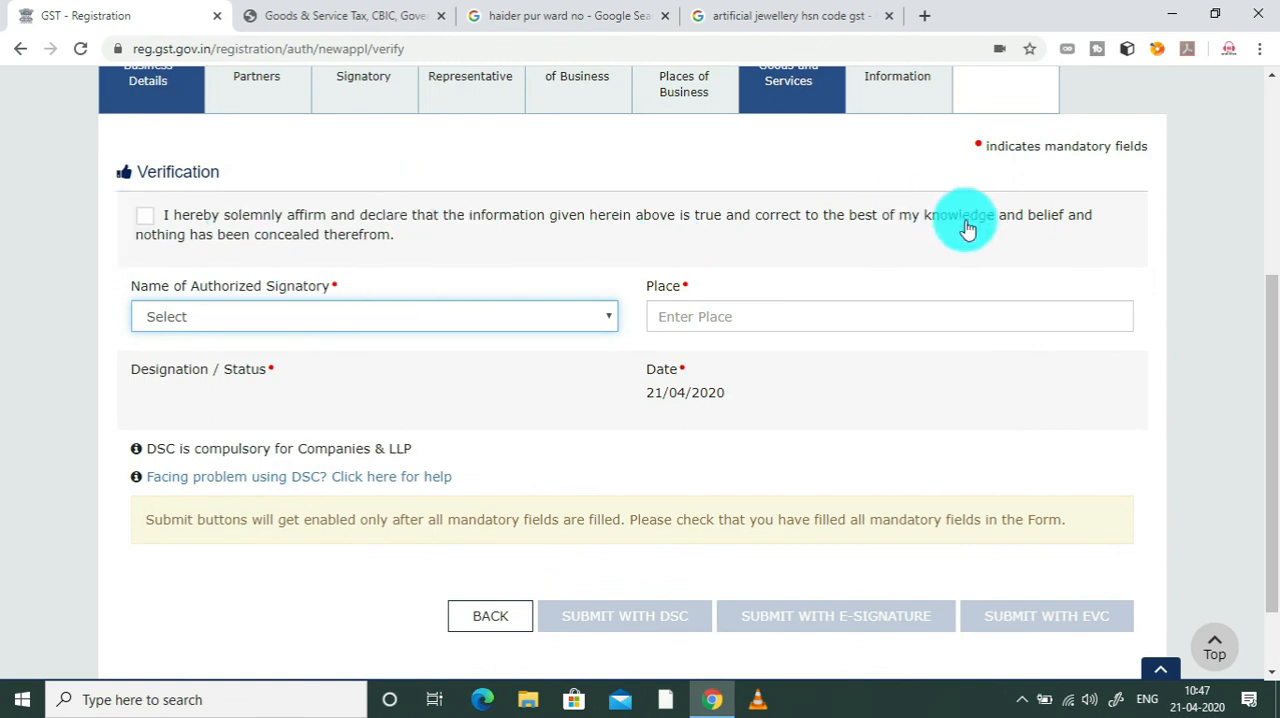
{"action": "left_click", "coordinate": [143, 228]}
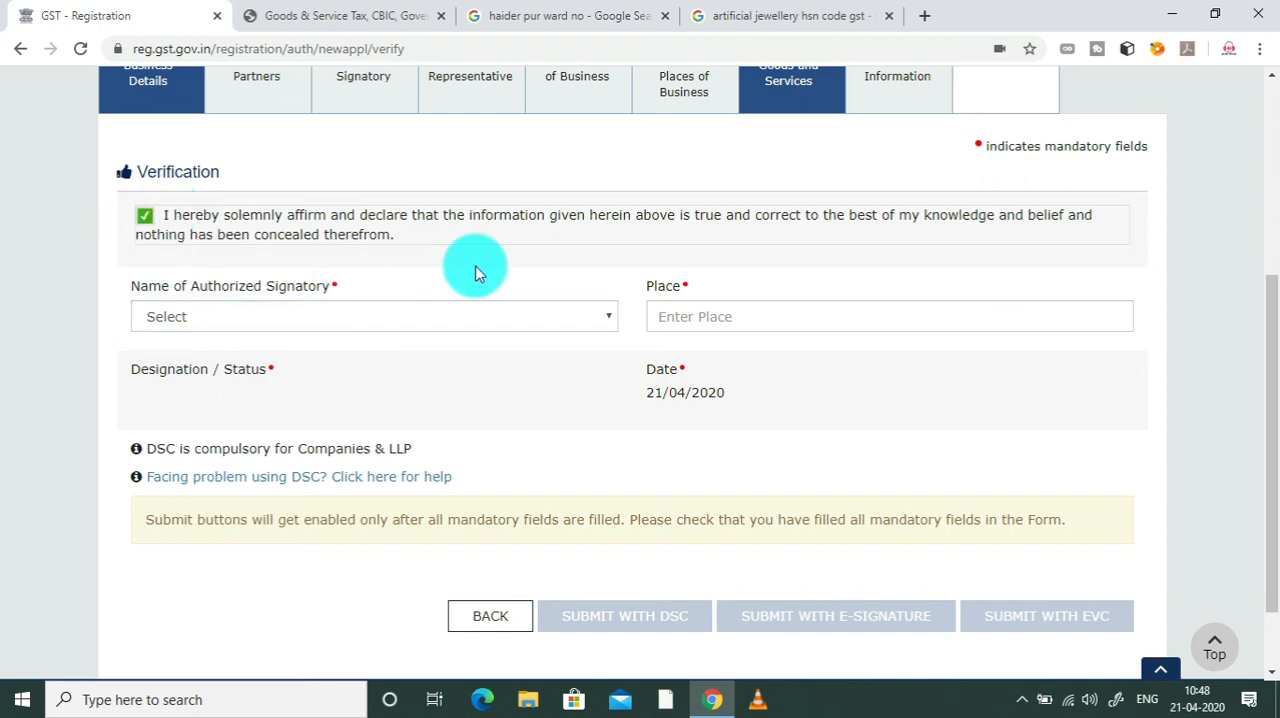
Step: Check the available choices for Name of Authorized Signatory and put the cursor in the empty Place field
{"action": "left_click", "coordinate": [450, 317]}
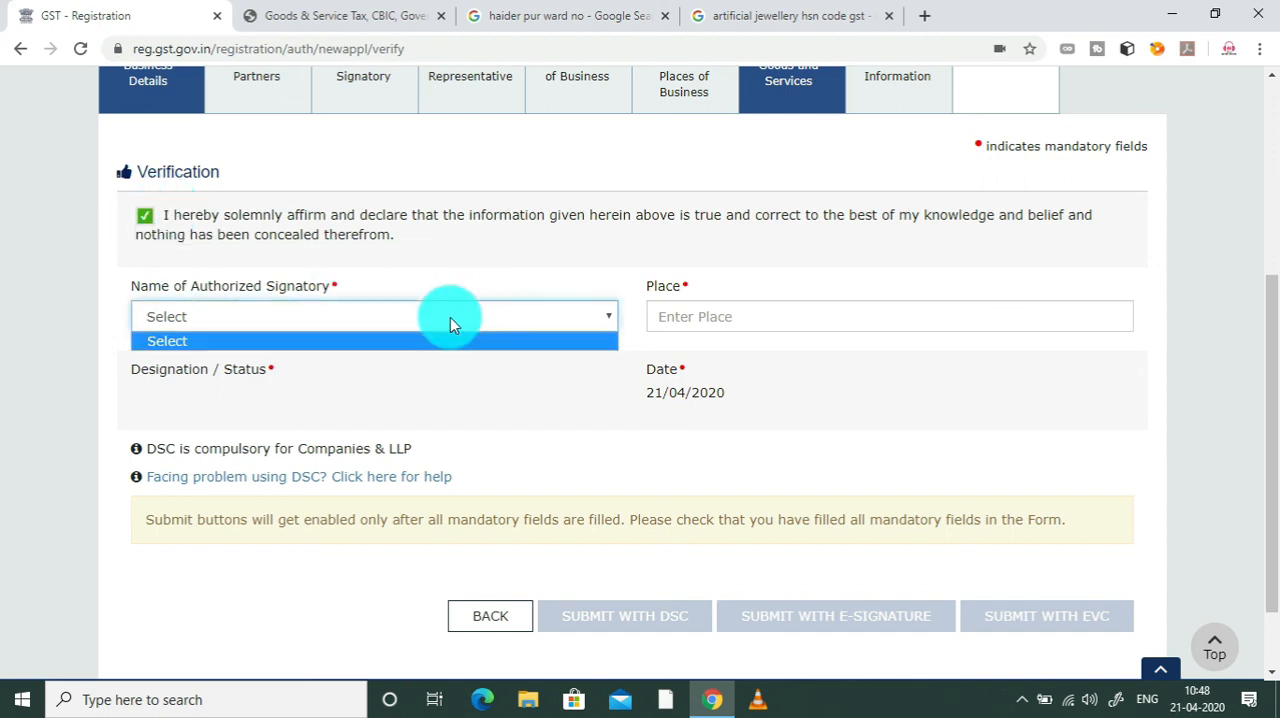
{"action": "left_click", "coordinate": [567, 316]}
{"action": "left_click", "coordinate": [567, 316]}
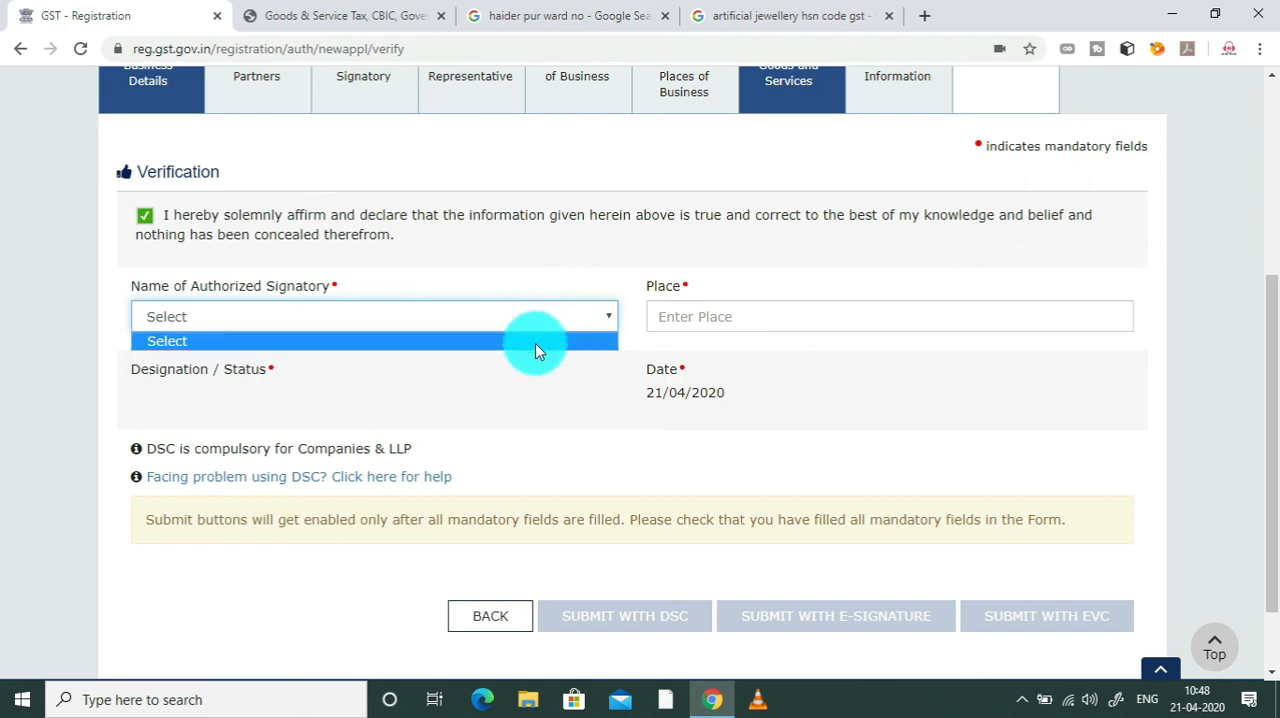
{"action": "left_click", "coordinate": [722, 320]}
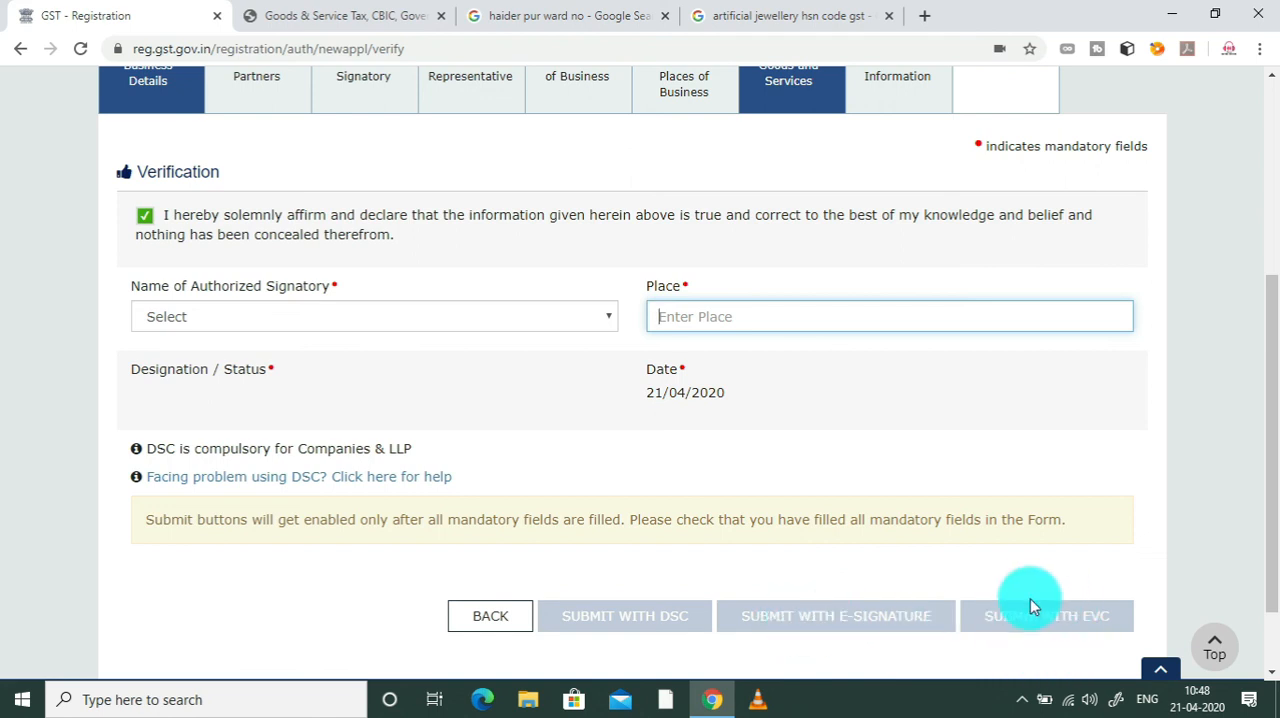
Step: Examine the Verification notes, the DSC, e-signature and EVC submission options, and the application's section and profile status
{"action": "scroll", "coordinate": [1257, 518], "scroll_direction": "down", "scroll_amount": 1}
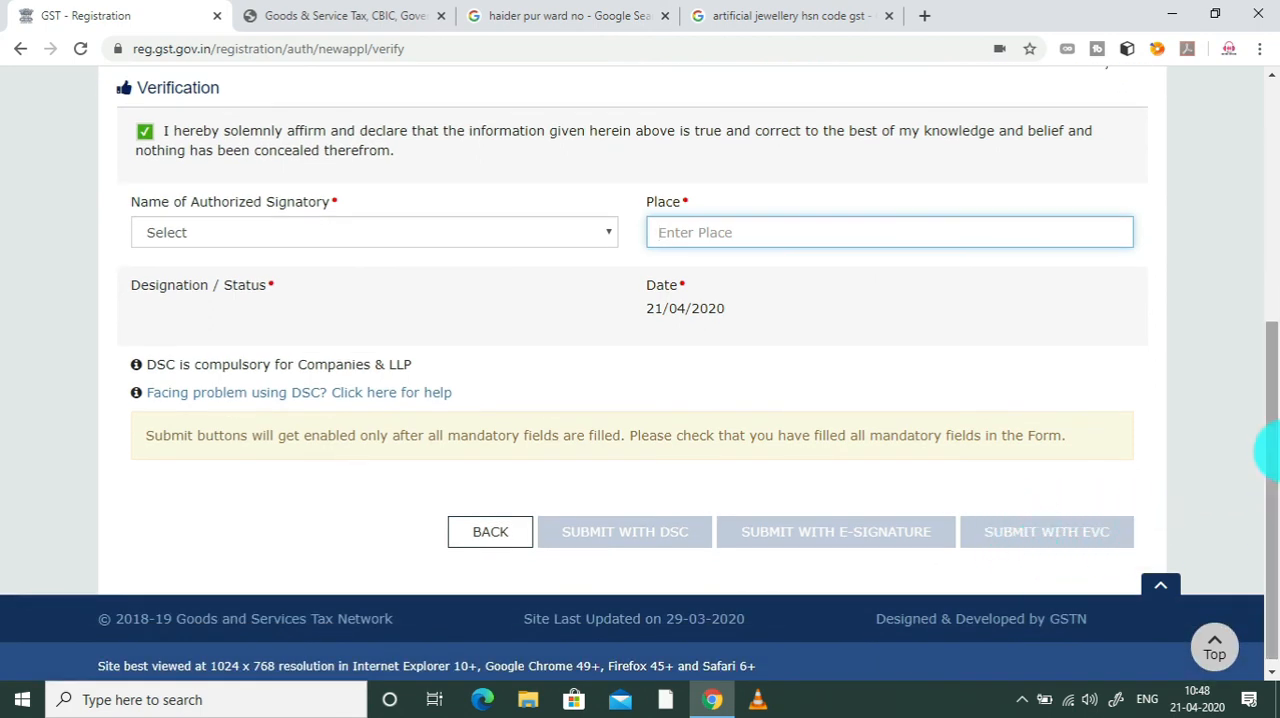
{"action": "scroll", "coordinate": [1272, 462], "scroll_direction": "down", "scroll_amount": 1}
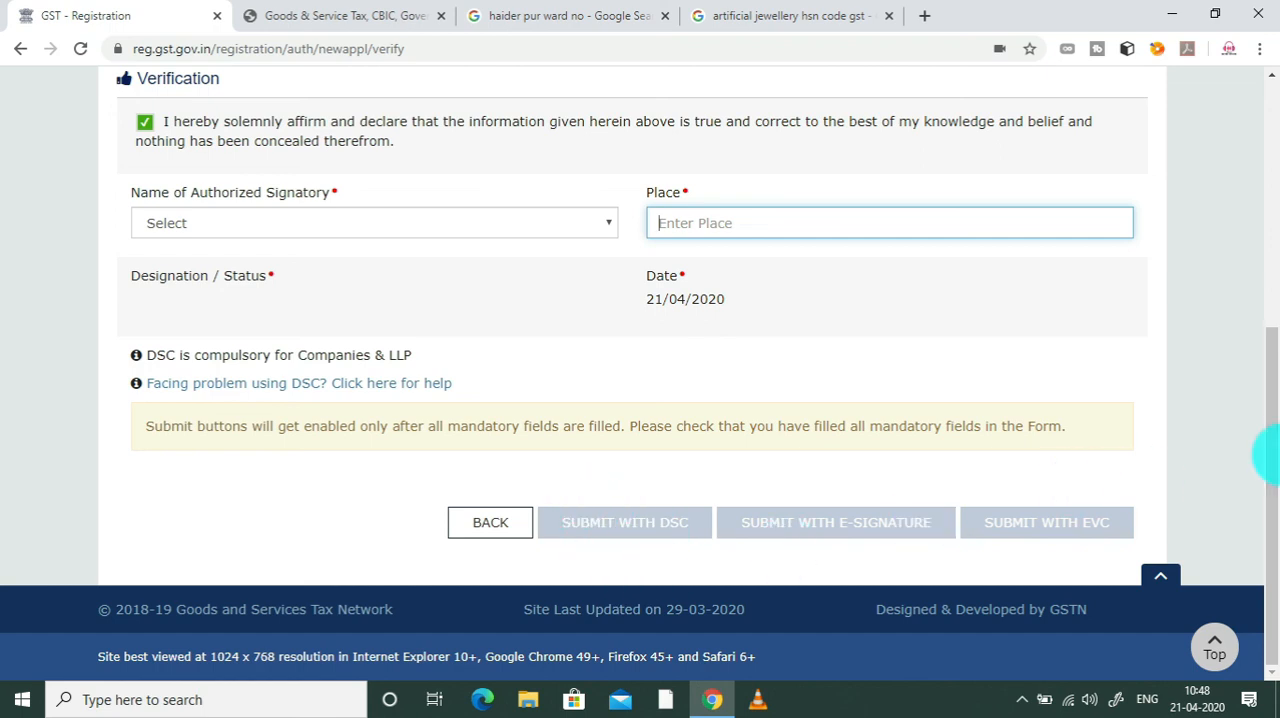
{"action": "scroll", "coordinate": [1268, 386], "scroll_direction": "up", "scroll_amount": 1}
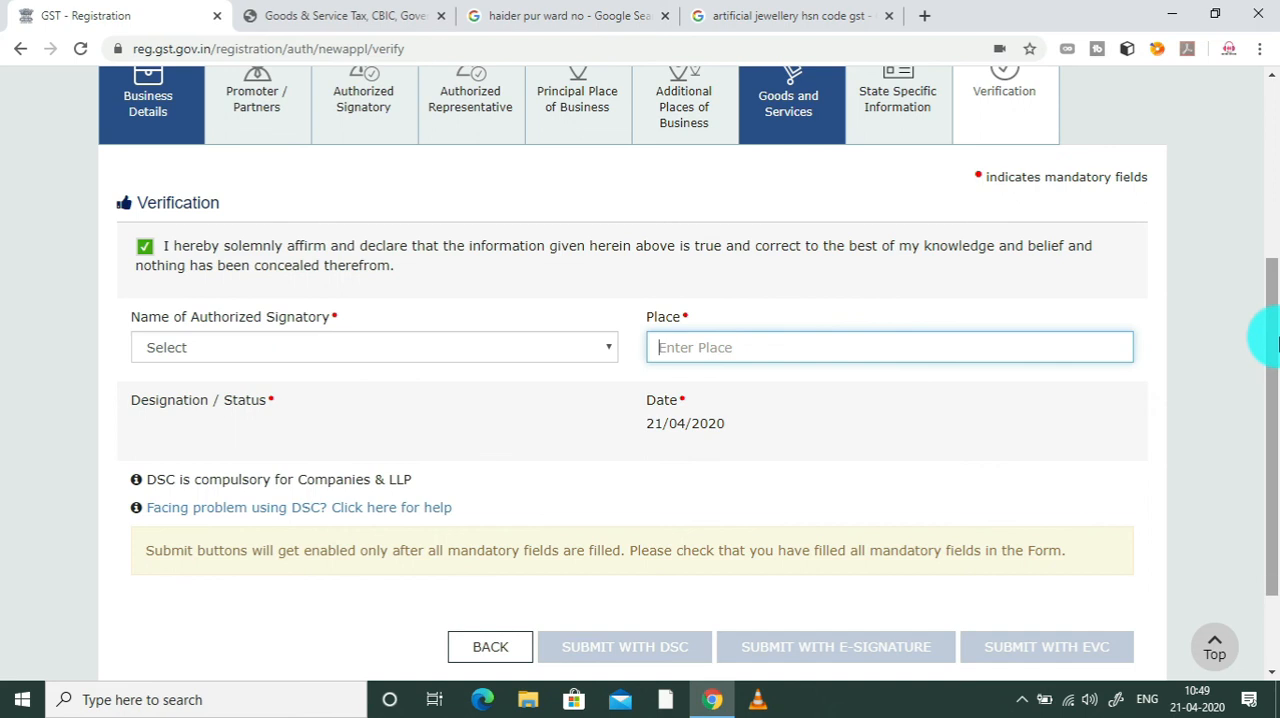
{"action": "scroll", "coordinate": [1270, 360], "scroll_direction": "down", "scroll_amount": 1}
{"action": "scroll", "coordinate": [1270, 370], "scroll_direction": "down", "scroll_amount": 1}
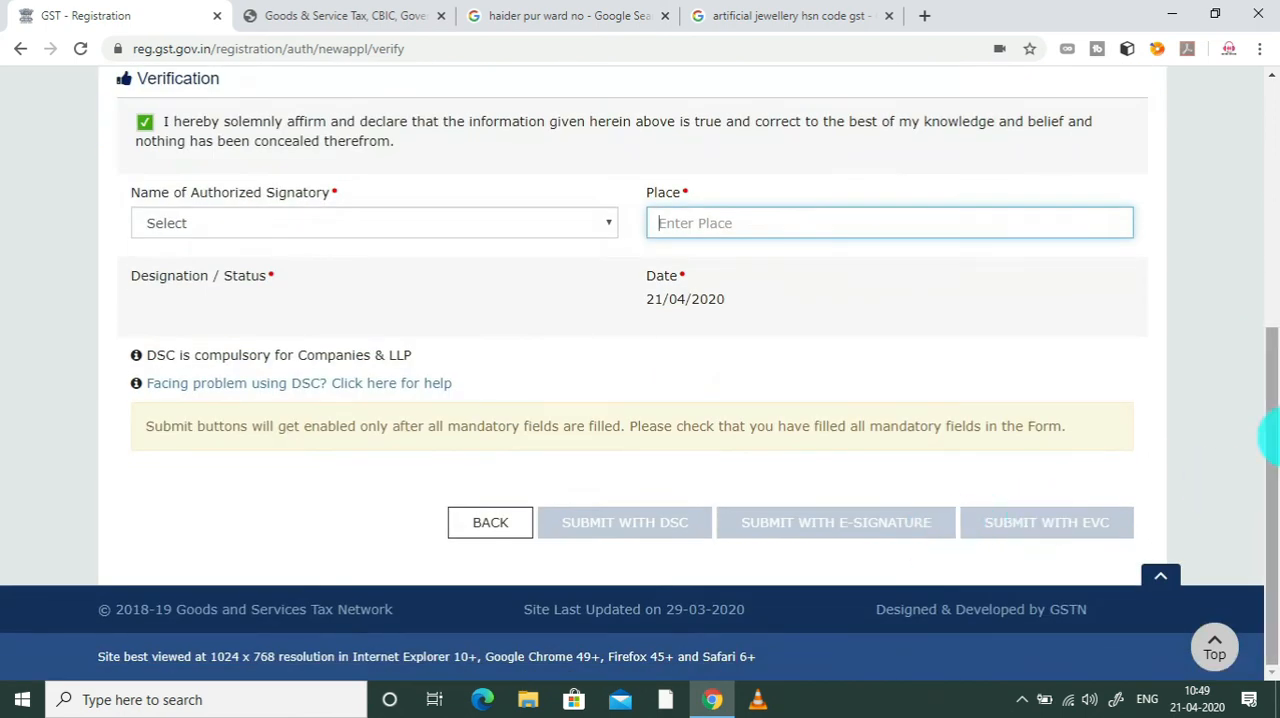
{"action": "scroll", "coordinate": [1270, 285], "scroll_direction": "up", "scroll_amount": 3}
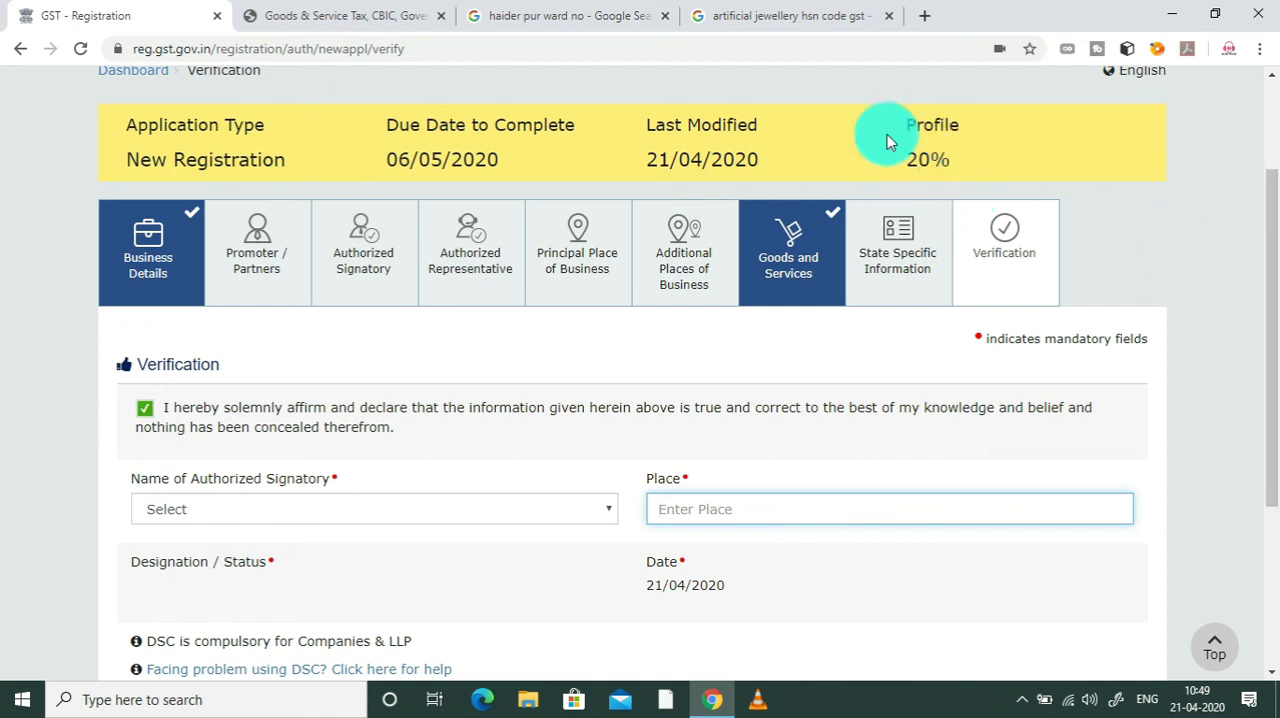
{"action": "left_click_drag", "start_coordinate": [1268, 337], "coordinate": [1269, 423]}
{"action": "left_click_drag", "start_coordinate": [1271, 480], "coordinate": [1271, 560]}
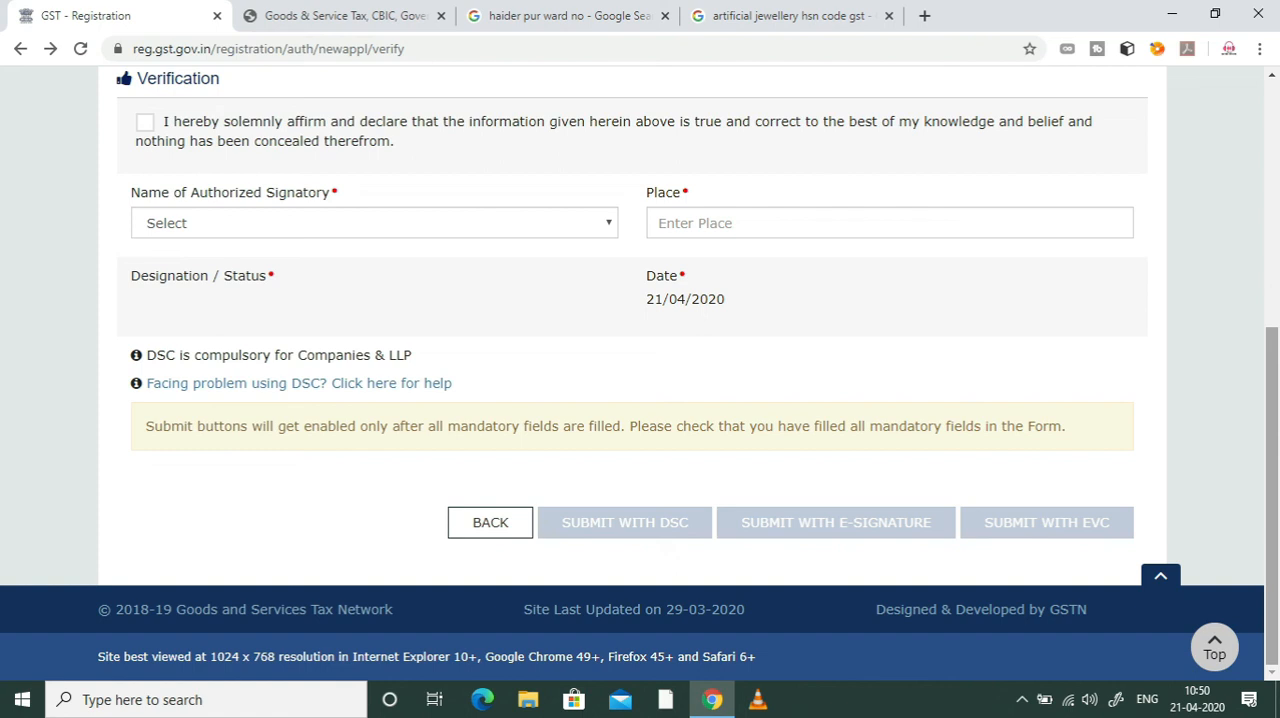
{"action": "left_click_drag", "start_coordinate": [1277, 480], "coordinate": [1277, 440]}
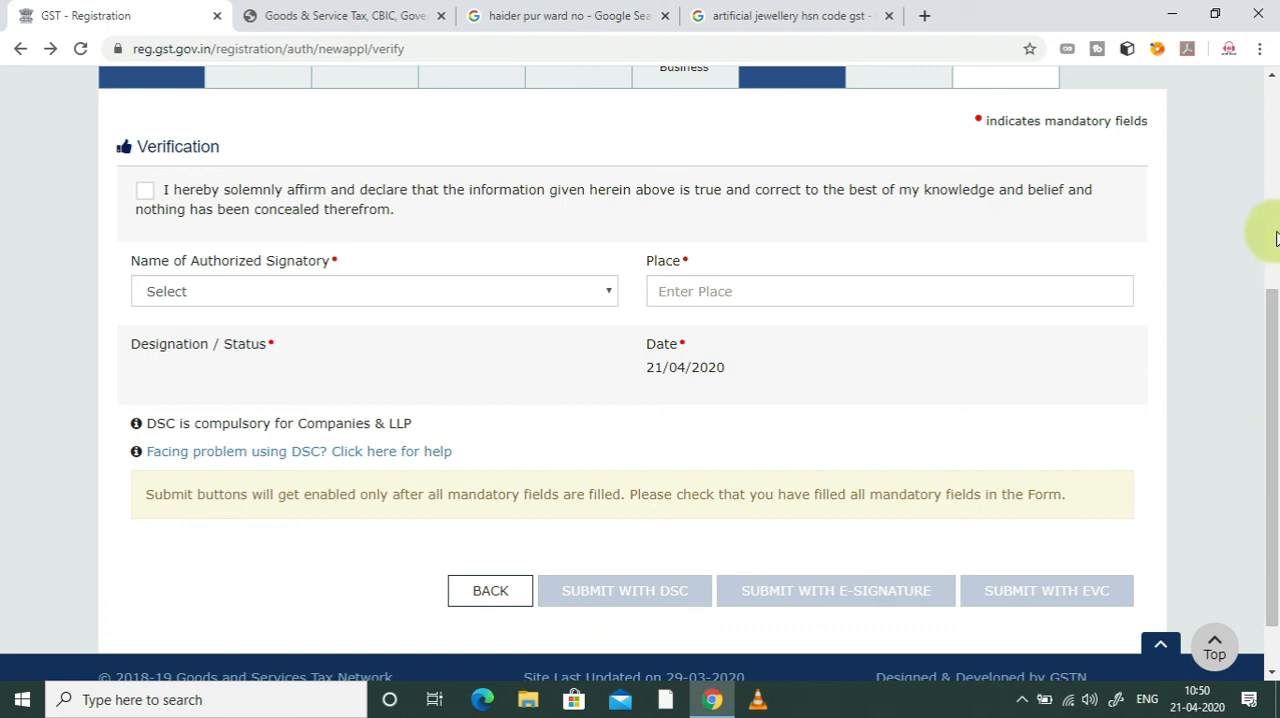
{"action": "left_click_drag", "start_coordinate": [1275, 327], "coordinate": [1268, 72]}
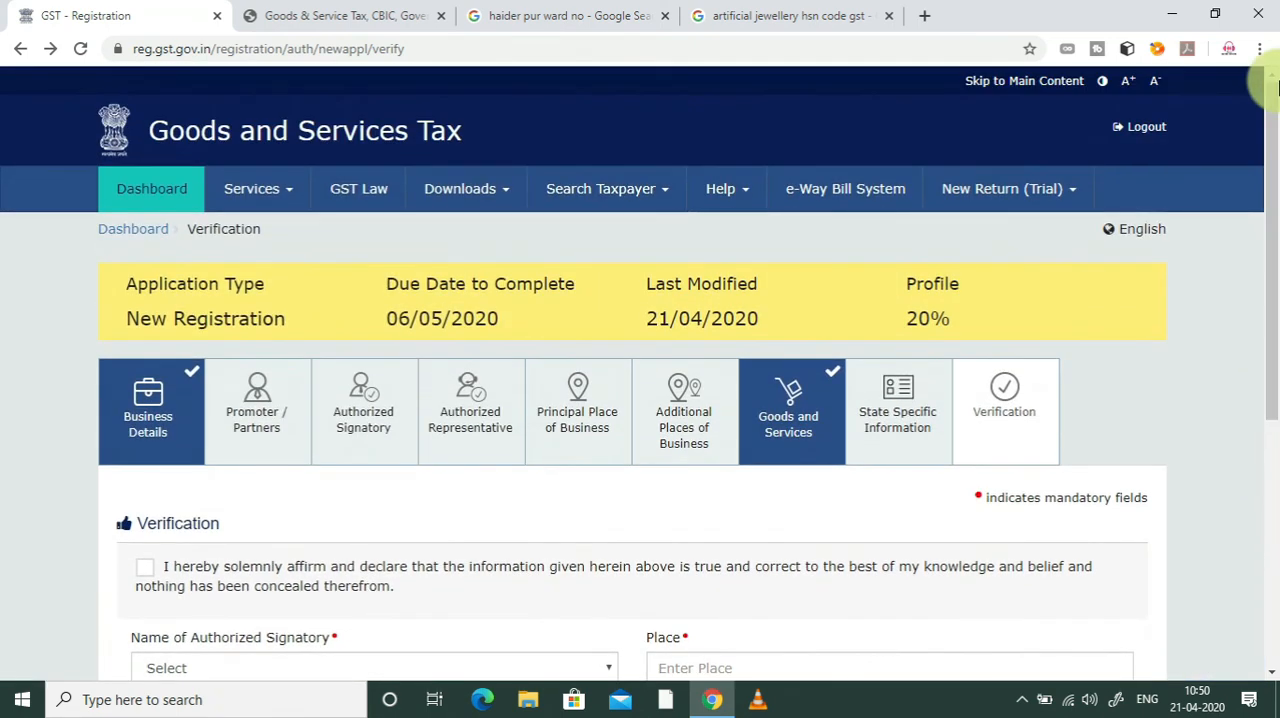